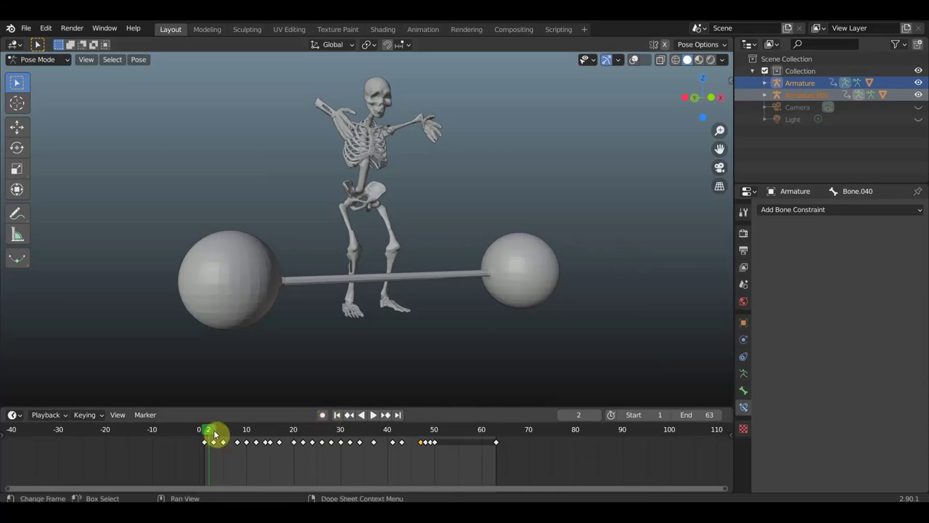
- Preview the lift animation, scrub back, and zoom into the Dope Sheet keyframes
{"action": "key", "text": "space"}
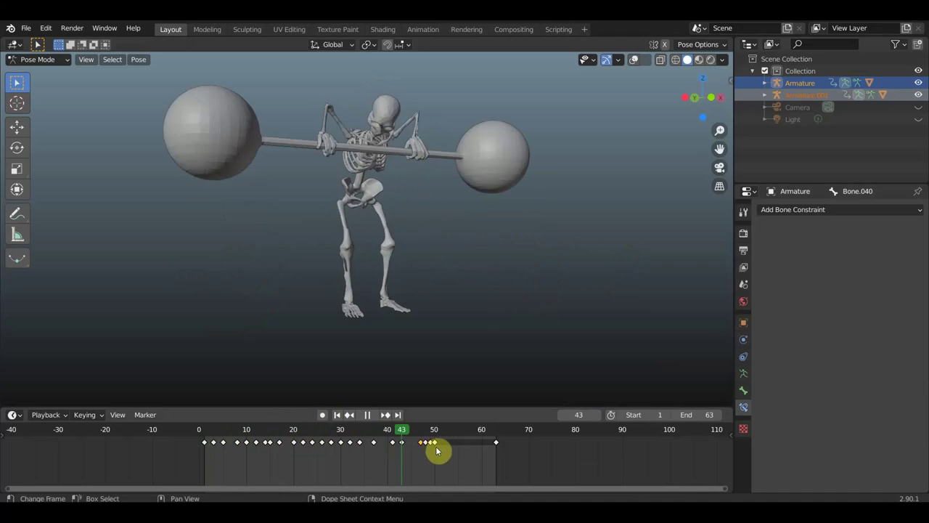
{"action": "mouse_move", "coordinate": [443, 452]}
{"action": "left_mouse_down"}
{"action": "mouse_move", "coordinate": [197, 441]}
{"action": "mouse_move", "coordinate": [432, 448]}
{"action": "mouse_move", "coordinate": [300, 442]}
{"action": "mouse_move", "coordinate": [212, 426]}
{"action": "mouse_move", "coordinate": [204, 448]}
{"action": "left_mouse_up"}
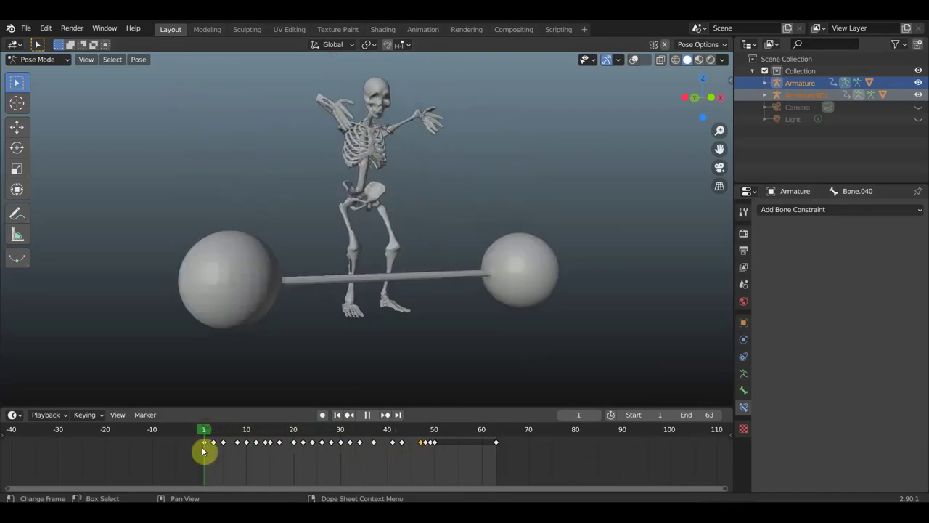
{"action": "scroll", "coordinate": [176, 466], "scroll_direction": "up", "scroll_amount": 1}
{"action": "scroll", "coordinate": [176, 466], "scroll_direction": "up", "scroll_amount": 3}
{"action": "middle_click_drag", "start_coordinate": [141, 461], "coordinate": [289, 476]}
{"action": "scroll", "coordinate": [166, 454], "scroll_direction": "up", "scroll_amount": 3}
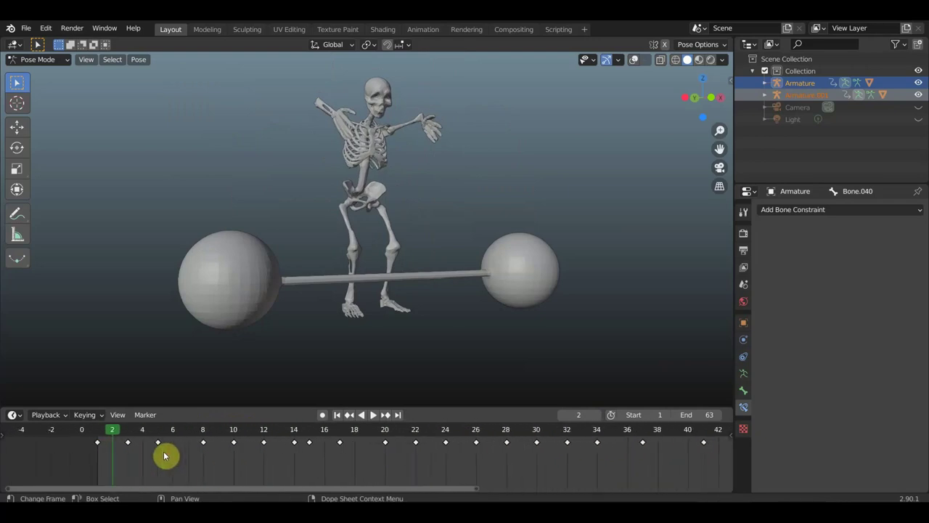
{"action": "scroll", "coordinate": [87, 454], "scroll_direction": "up", "scroll_amount": 1}
- Select the in-between keyframes at frames 3, 5, 10, 12, 15, 22, 24, 28, 30 and 32
{"action": "left_click", "coordinate": [108, 442]}
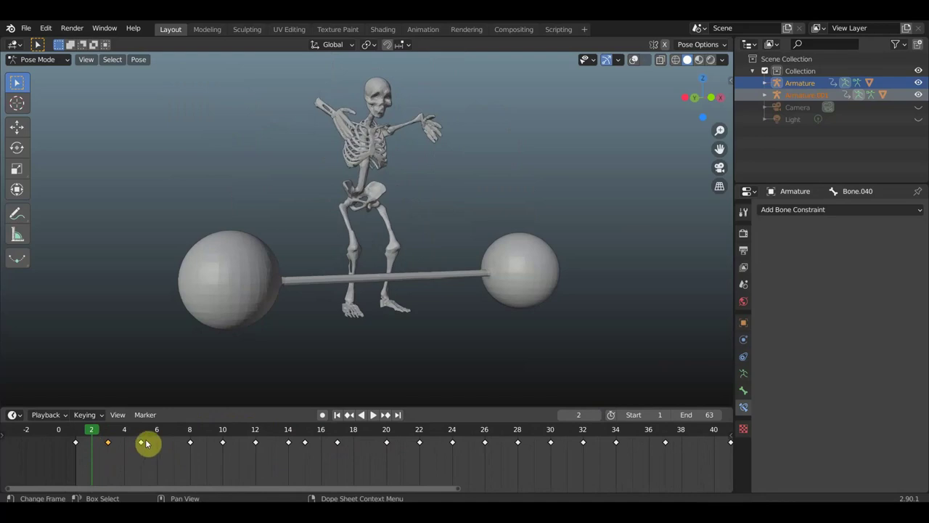
{"action": "left_click", "coordinate": [141, 442], "text": "shift"}
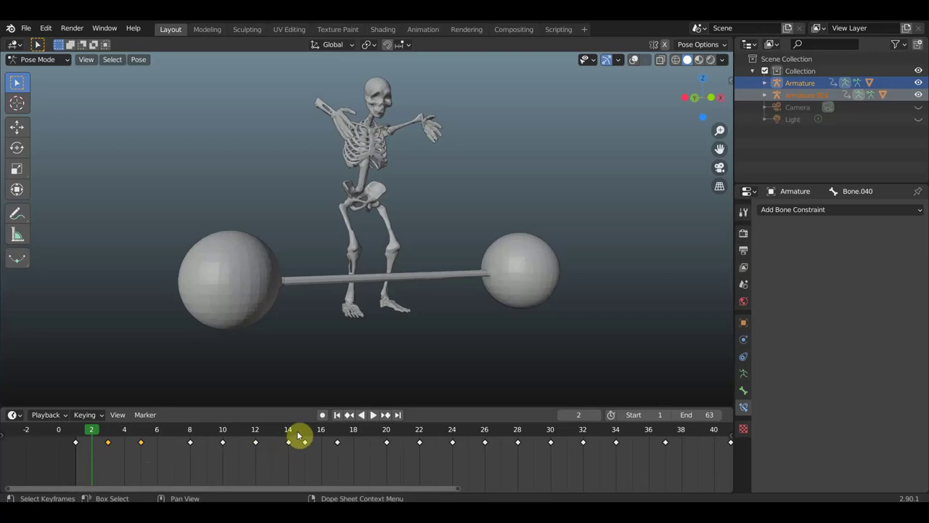
{"action": "left_click", "coordinate": [223, 442], "text": "shift"}
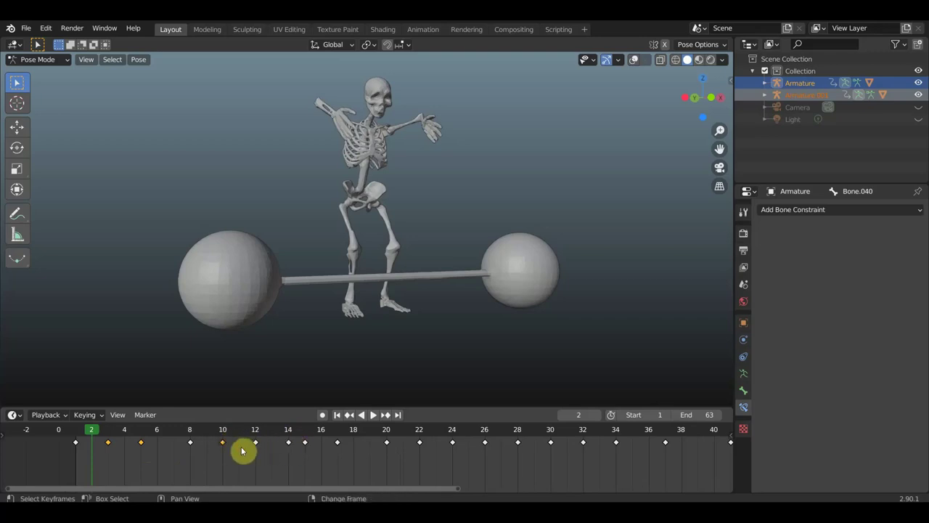
{"action": "left_click", "coordinate": [255, 442], "text": "shift"}
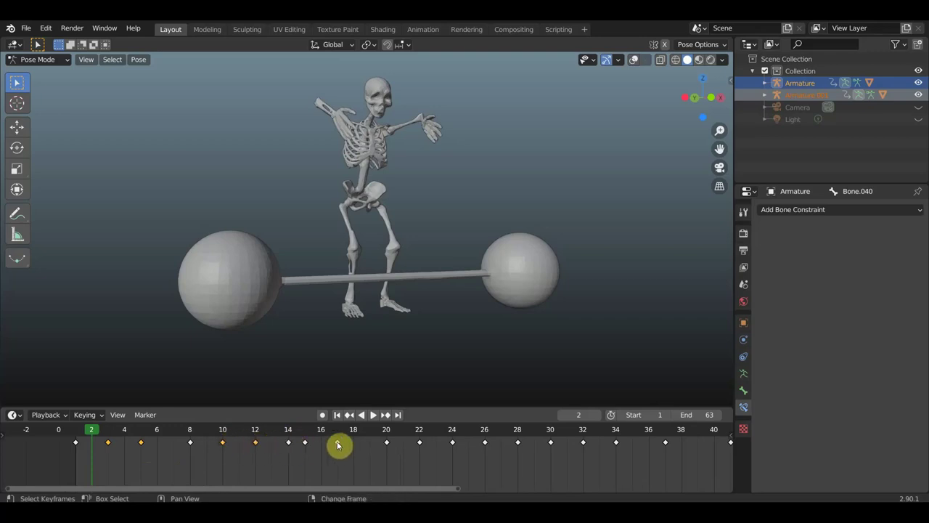
{"action": "left_click", "coordinate": [305, 442], "text": "shift"}
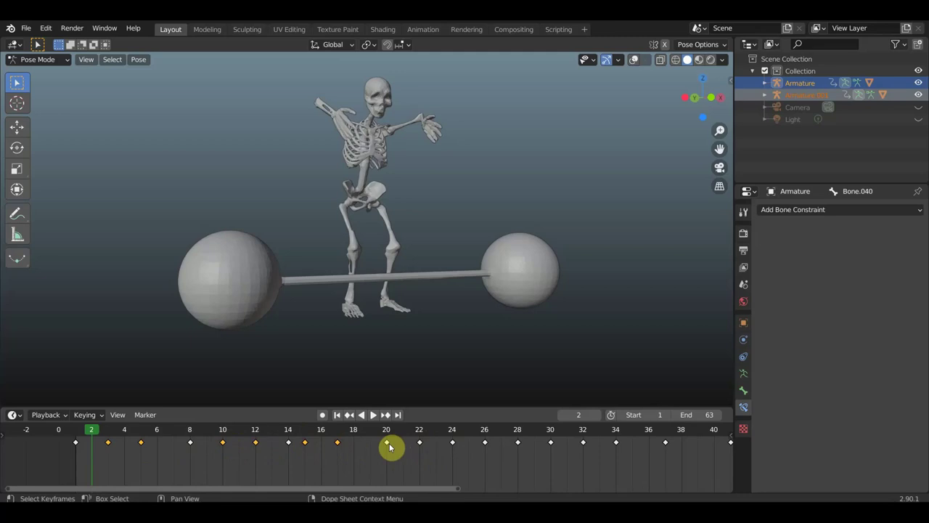
{"action": "left_click", "coordinate": [420, 442], "text": "shift"}
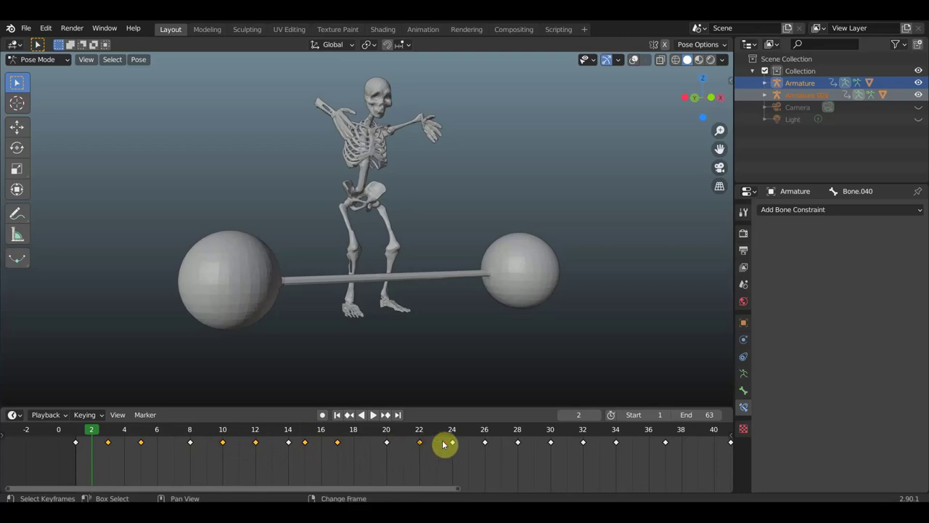
{"action": "left_click", "coordinate": [452, 442], "text": "shift"}
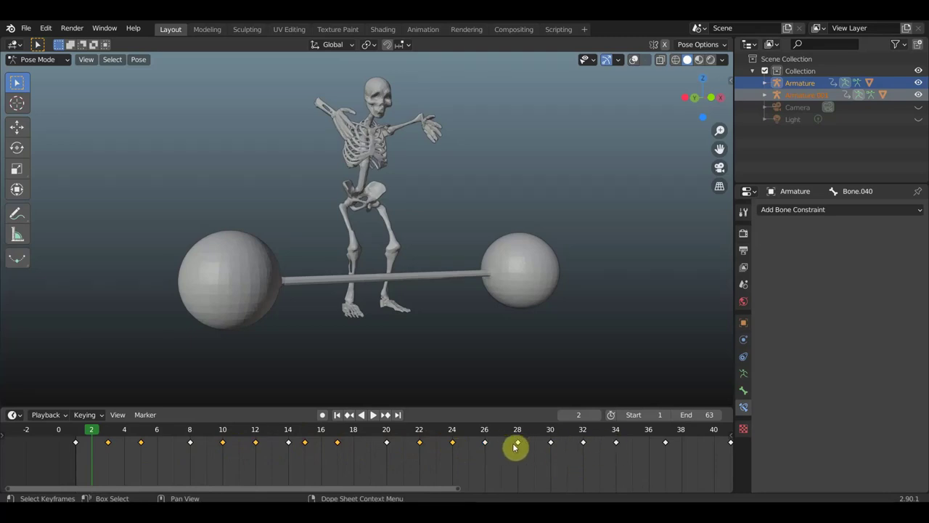
{"action": "left_click", "coordinate": [517, 442], "text": "shift"}
{"action": "left_click", "coordinate": [551, 443], "text": "shift"}
{"action": "left_click", "coordinate": [583, 442], "text": "shift"}
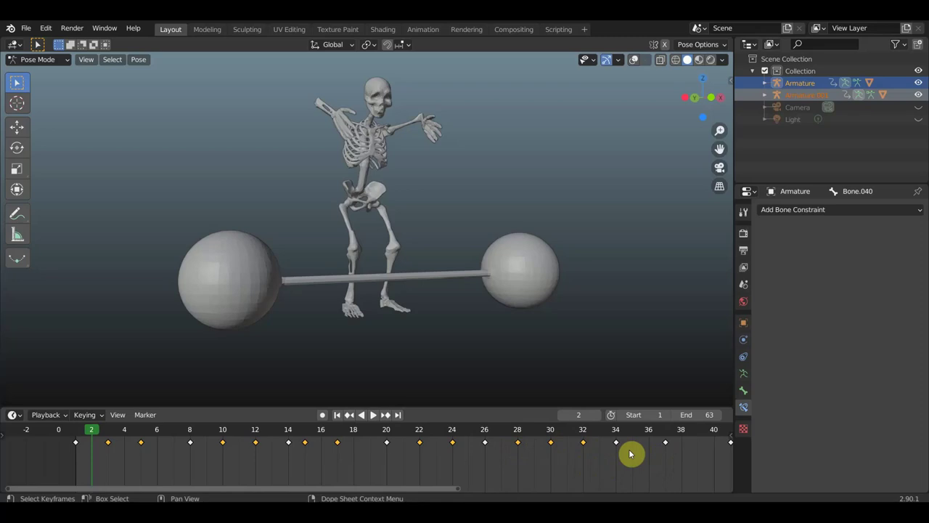
- Add the frame-41 and frame-37 keyframes to the selection
{"action": "scroll", "coordinate": [631, 454], "scroll_direction": "down", "scroll_amount": 1}
{"action": "scroll", "coordinate": [632, 454], "scroll_direction": "down", "scroll_amount": 2}
{"action": "scroll", "coordinate": [635, 453], "scroll_direction": "down", "scroll_amount": 1}
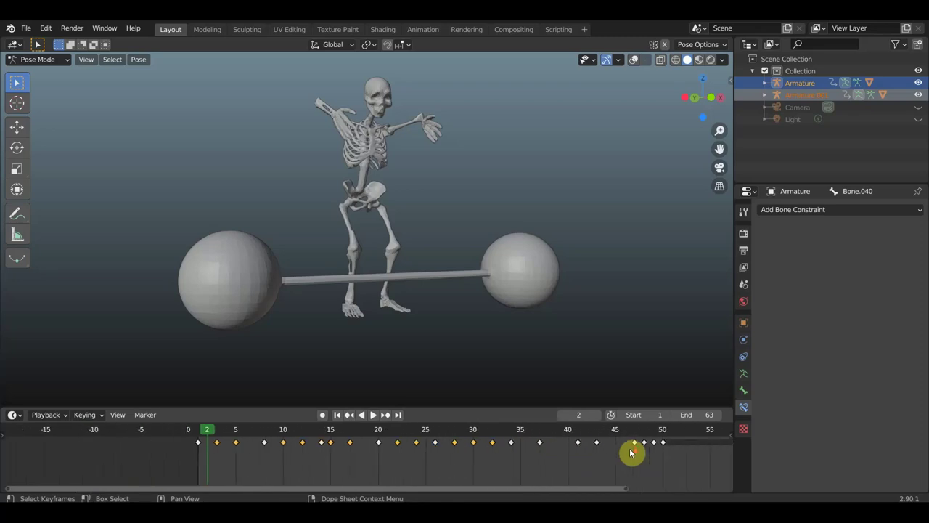
{"action": "scroll", "coordinate": [645, 451], "scroll_direction": "up", "scroll_amount": 2}
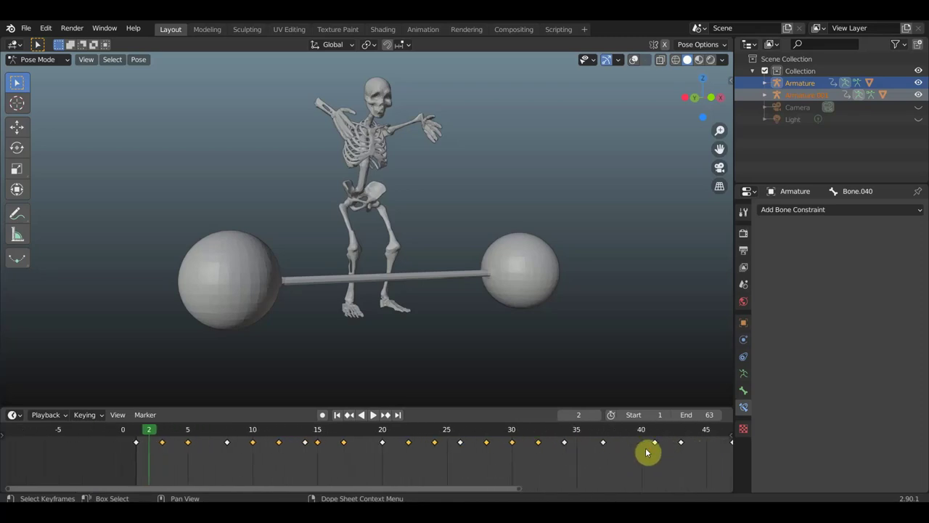
{"action": "scroll", "coordinate": [570, 455], "scroll_direction": "down", "scroll_amount": 2, "text": "ctrl"}
{"action": "scroll", "coordinate": [498, 454], "scroll_direction": "up", "scroll_amount": 1}
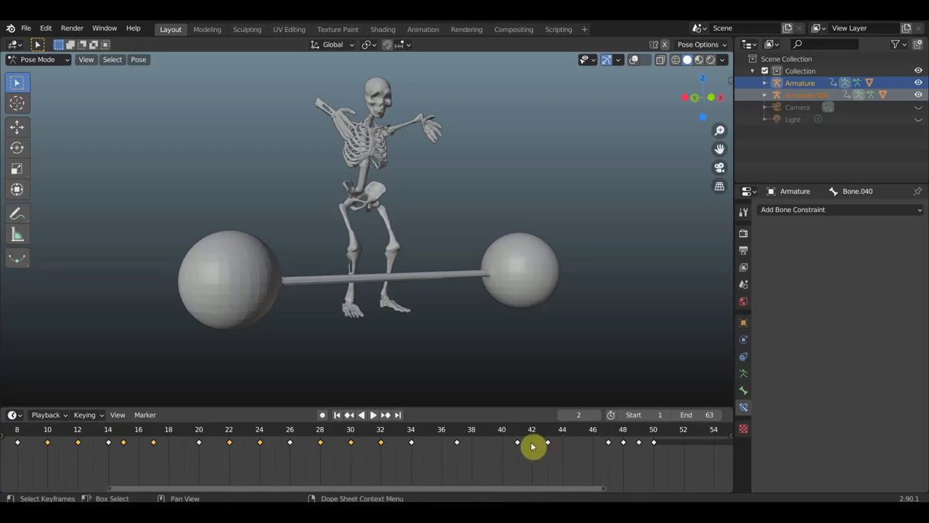
{"action": "scroll", "coordinate": [501, 448], "scroll_direction": "up", "scroll_amount": 2}
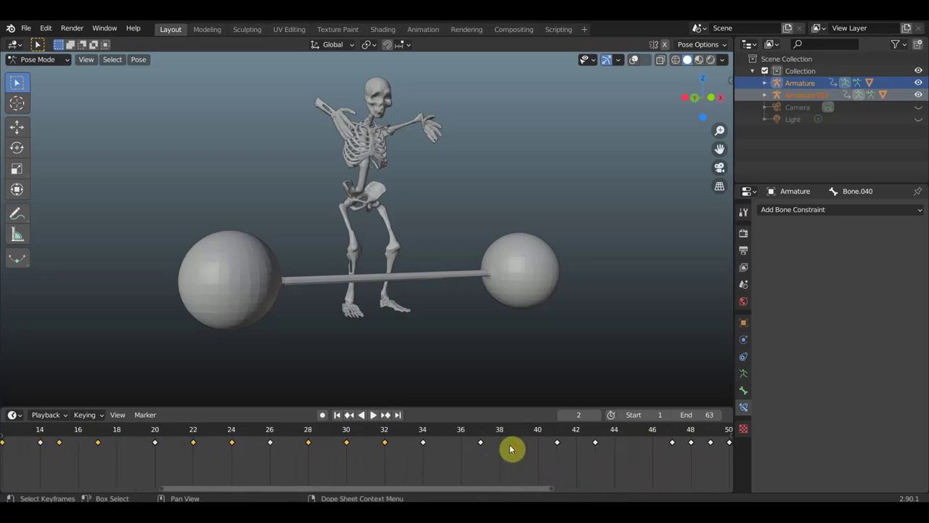
{"action": "scroll", "coordinate": [512, 449], "scroll_direction": "down", "scroll_amount": 1}
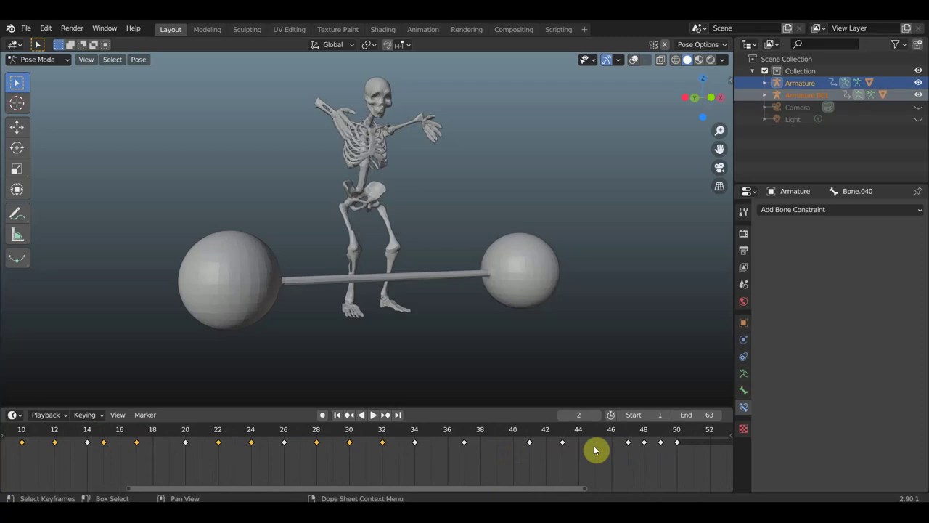
{"action": "left_click", "coordinate": [533, 445]}
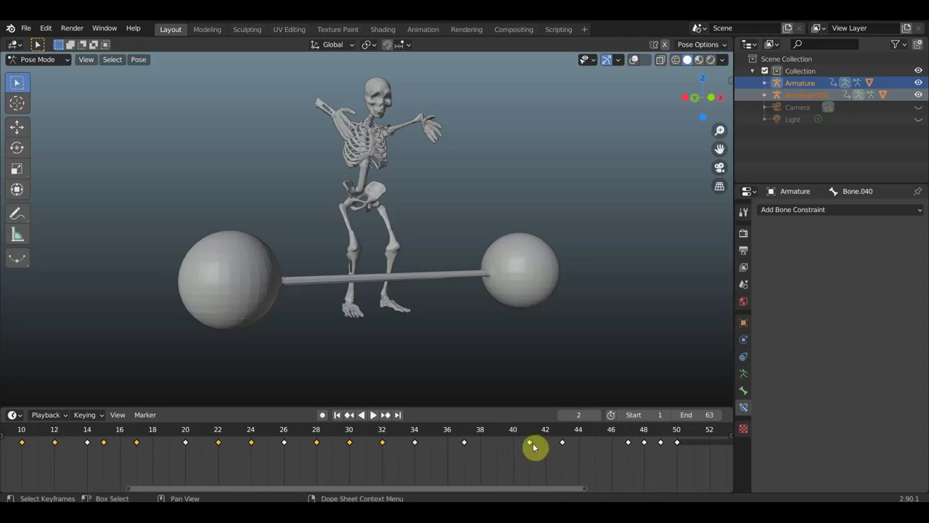
{"action": "left_click", "coordinate": [460, 445]}
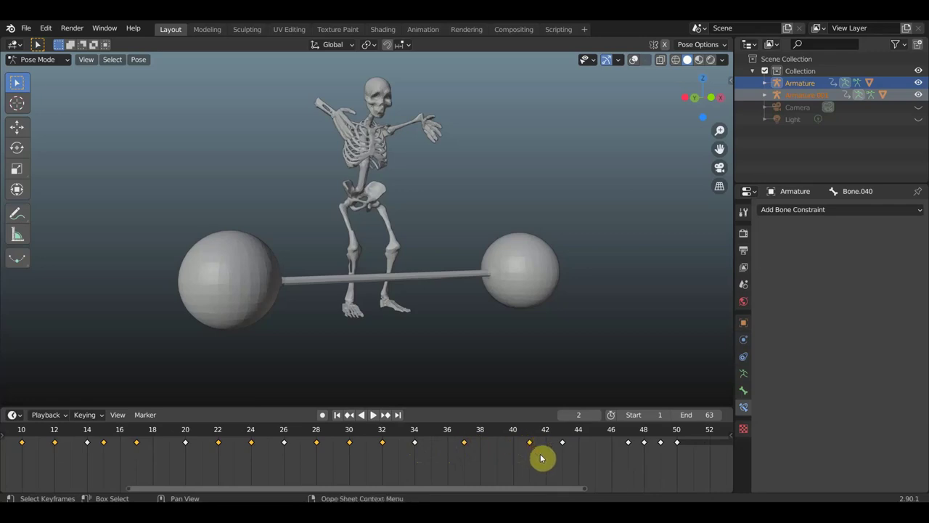
- Delete the selected in-between keyframes and play from frame 43 to review the poses
{"action": "key", "text": "x"}
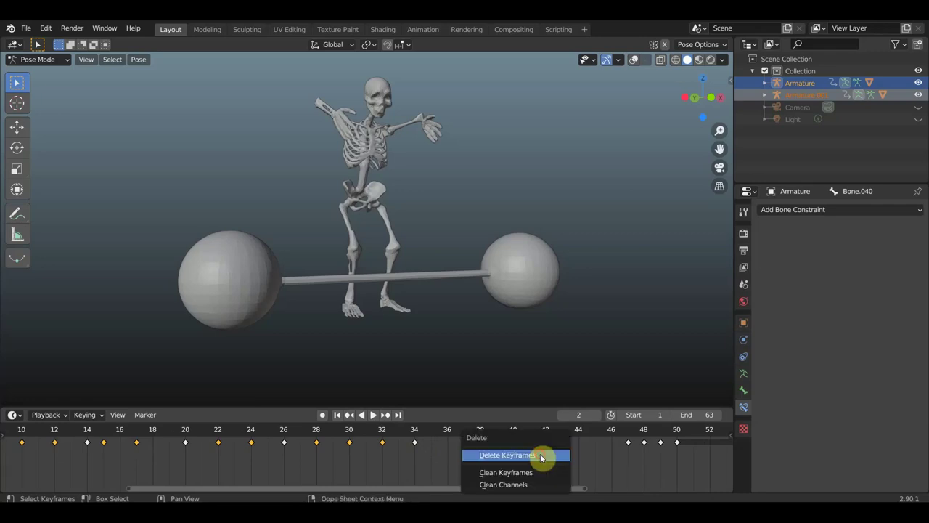
{"action": "left_click", "coordinate": [540, 455]}
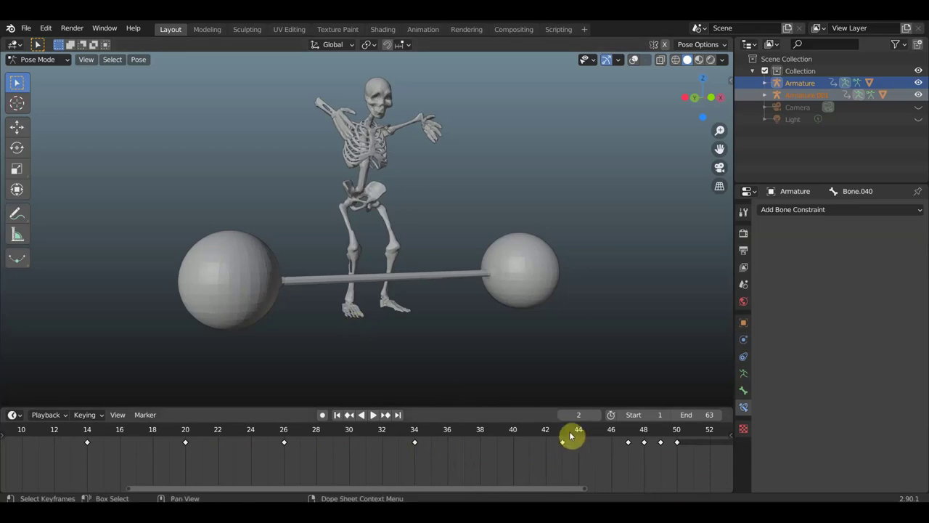
{"action": "left_click", "coordinate": [566, 432]}
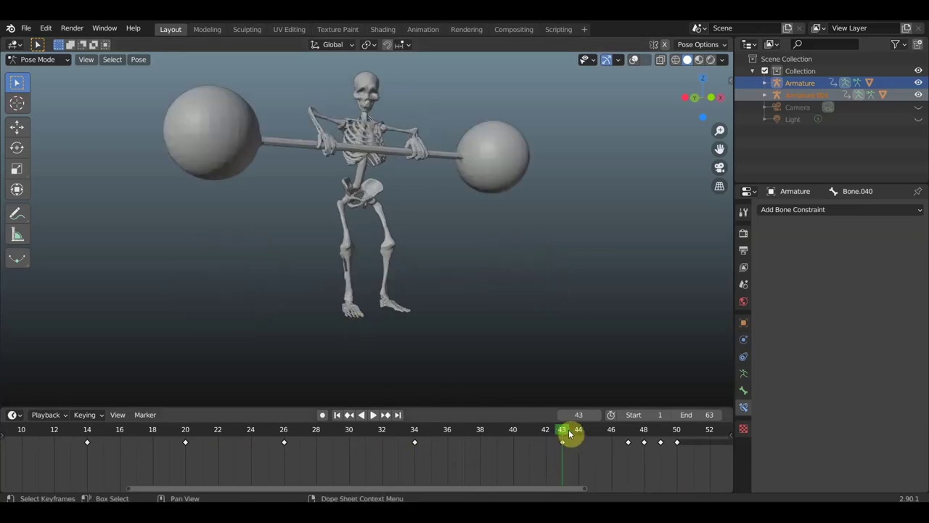
{"action": "key", "text": "space"}
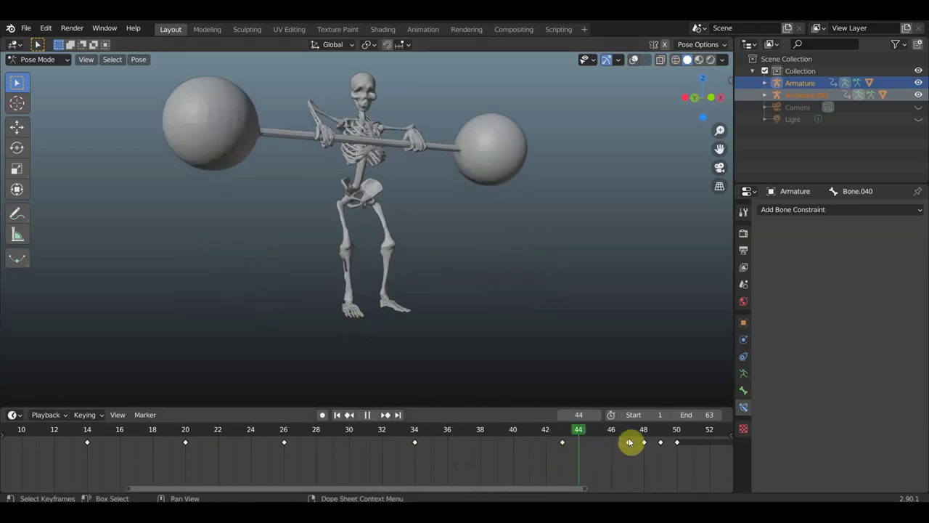
{"action": "left_click", "coordinate": [627, 444]}
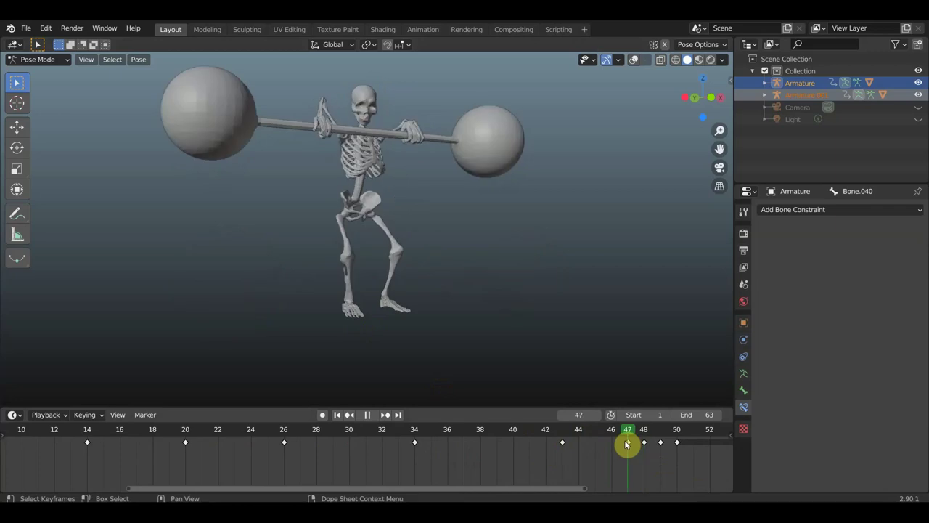
{"action": "key", "text": "space"}
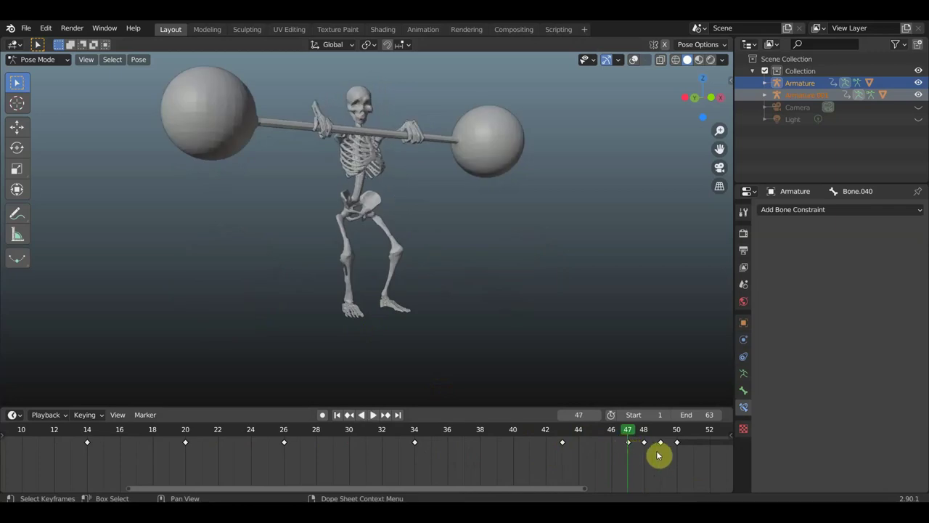
- Compare the poses at frames 48 and 49, then box-select the keyframes from 49 to 64
{"action": "scroll", "coordinate": [648, 456], "scroll_direction": "down", "scroll_amount": 2}
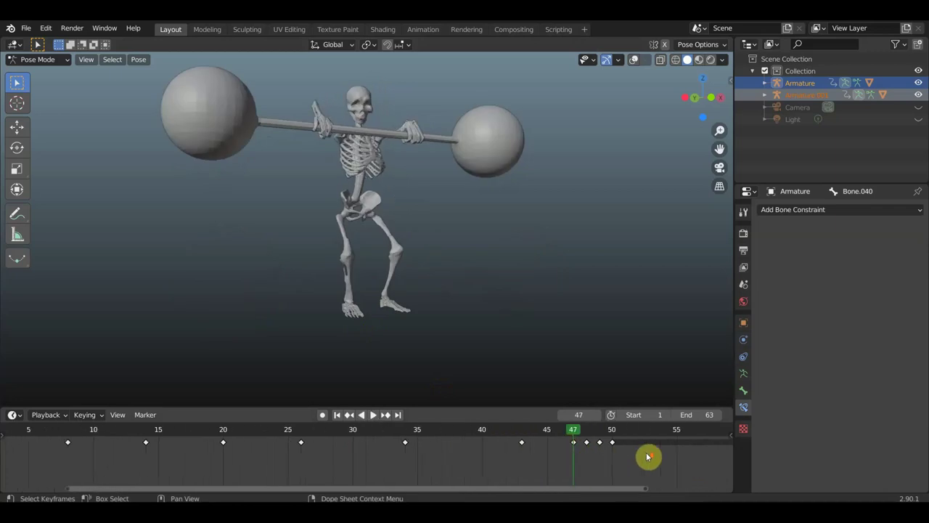
{"action": "left_click", "coordinate": [589, 434]}
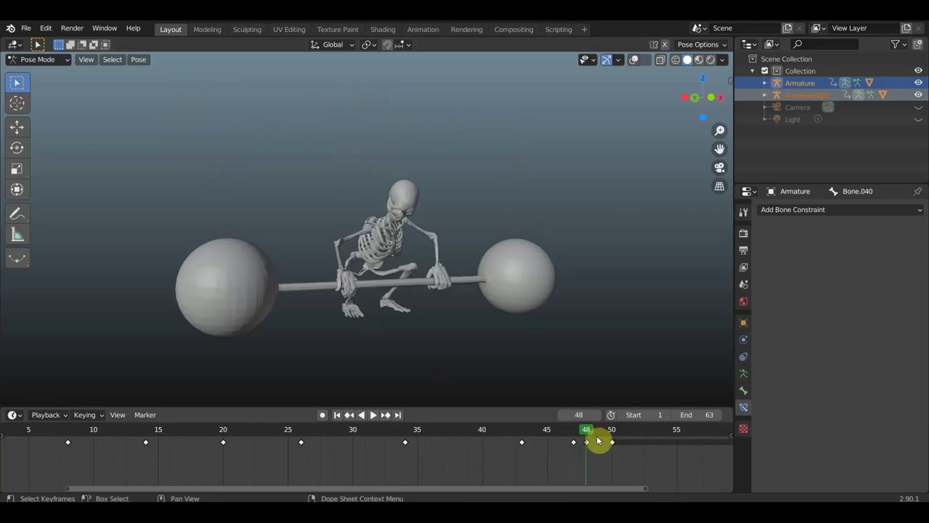
{"action": "scroll", "coordinate": [591, 442], "scroll_direction": "down", "scroll_amount": 1}
{"action": "scroll", "coordinate": [591, 440], "scroll_direction": "down", "scroll_amount": 1}
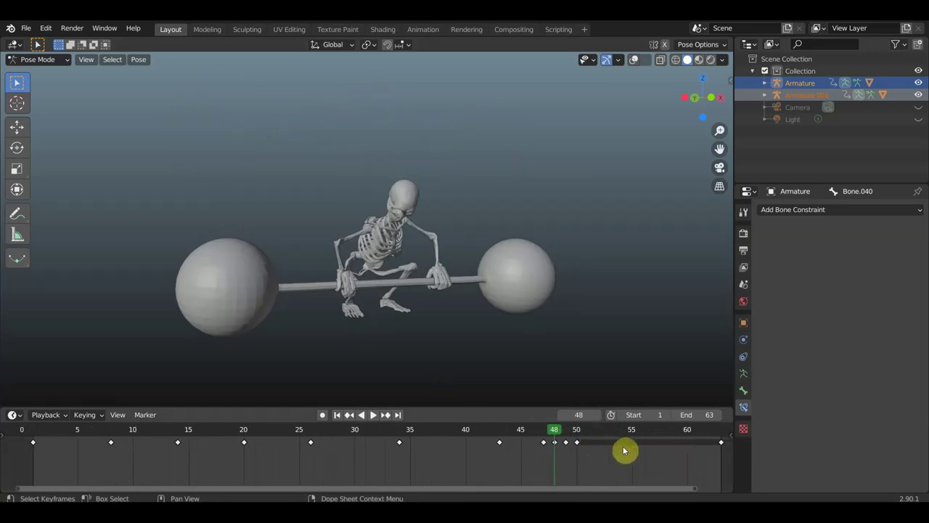
{"action": "scroll", "coordinate": [626, 448], "scroll_direction": "down", "scroll_amount": 1}
{"action": "left_click", "coordinate": [553, 436]}
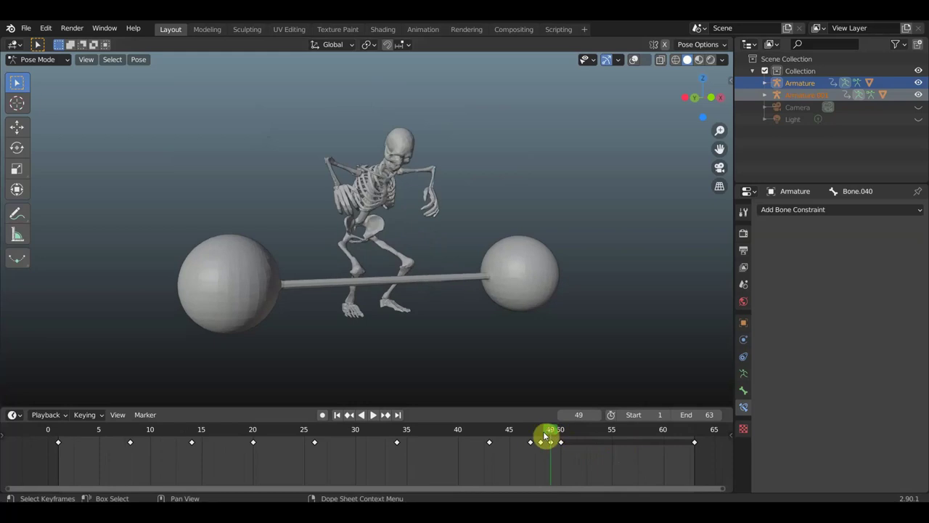
{"action": "left_click", "coordinate": [540, 437]}
{"action": "left_click_drag", "start_coordinate": [711, 466], "coordinate": [547, 438]}
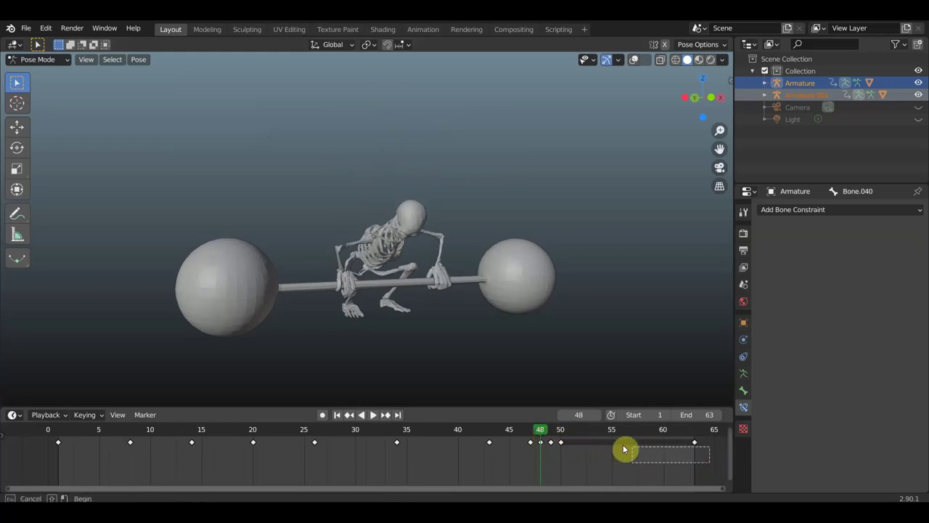
- Delete the keyframes after frame 48 and set the current frame to 47
{"action": "key", "text": "x"}
{"action": "left_click", "coordinate": [547, 440]}
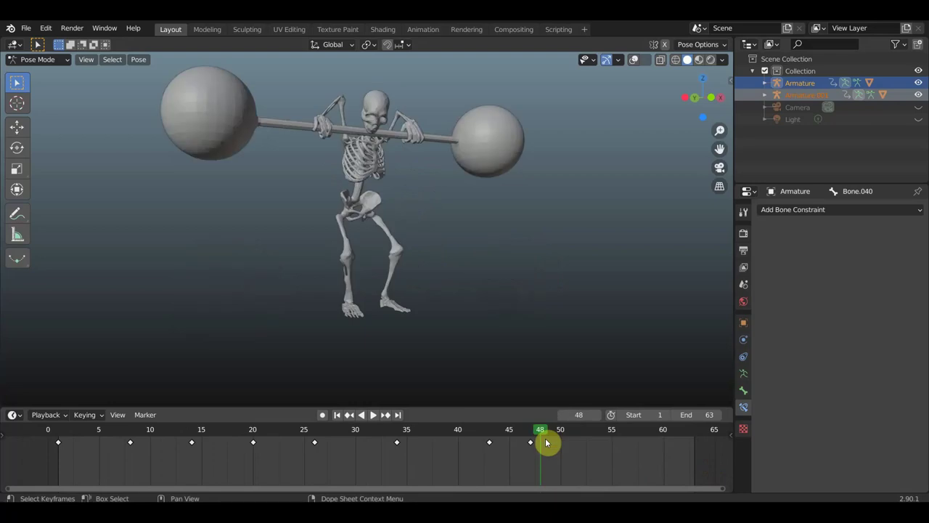
{"action": "left_click_drag", "start_coordinate": [540, 431], "coordinate": [528, 448]}
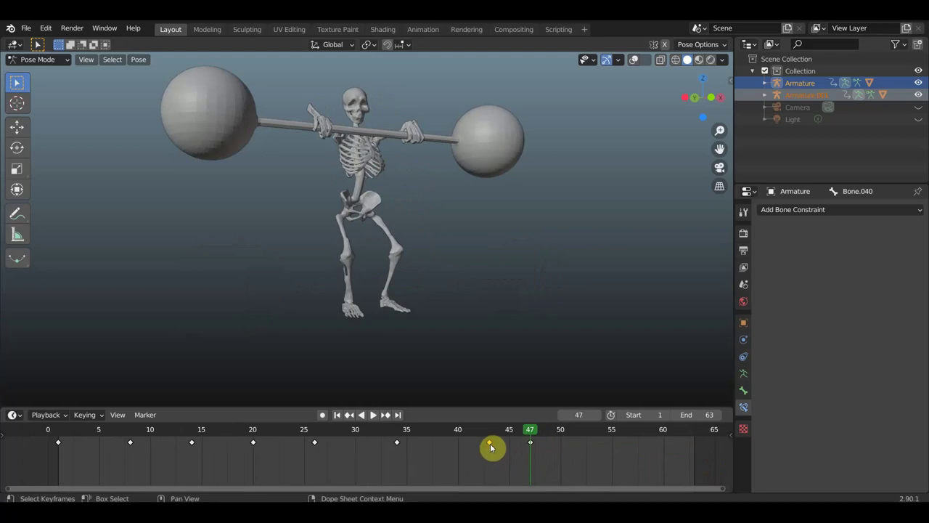
- Delete the keyframe at frame 43
{"action": "left_click_drag", "start_coordinate": [490, 437], "coordinate": [492, 448]}
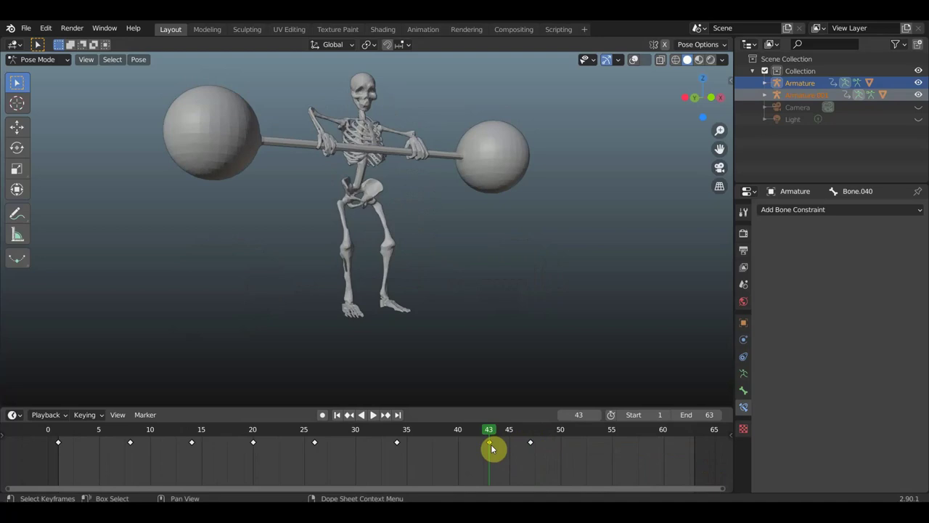
{"action": "key", "text": "x"}
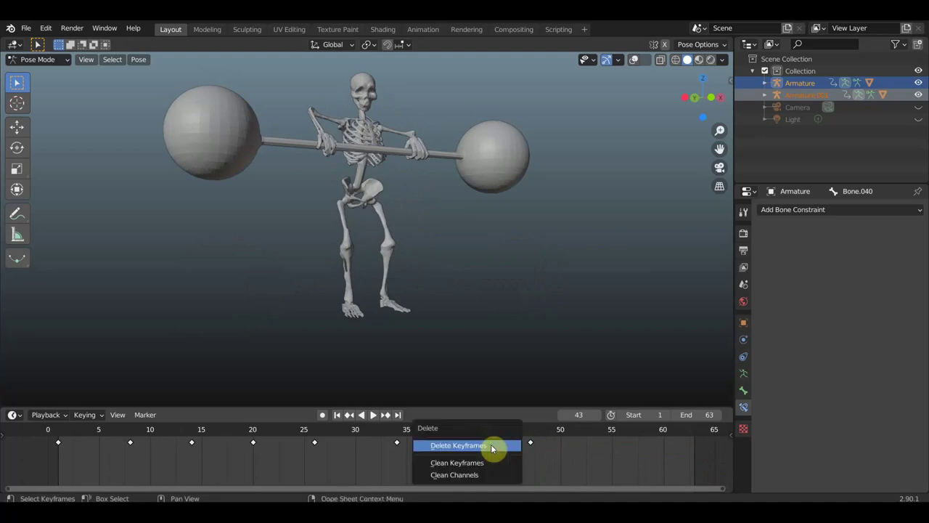
{"action": "left_click", "coordinate": [491, 445]}
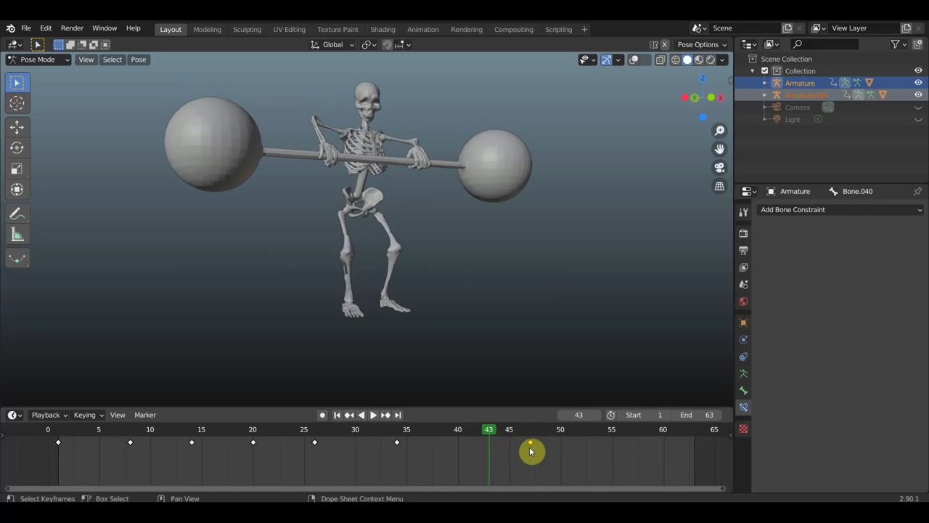
{"action": "key", "text": "g"}
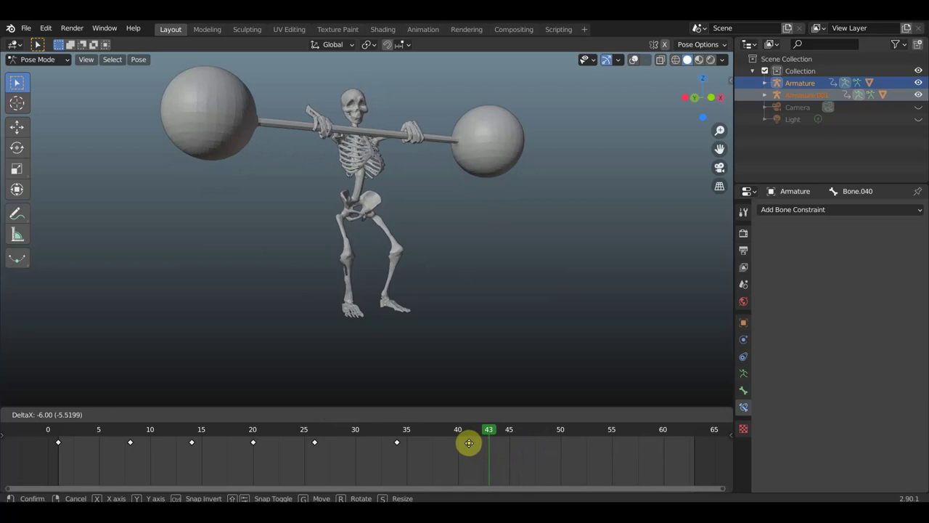
- Move the last keyframe from frame 47 to frame 42
{"action": "left_click", "coordinate": [467, 458]}
{"action": "scroll", "coordinate": [468, 458], "scroll_direction": "up", "scroll_amount": 3}
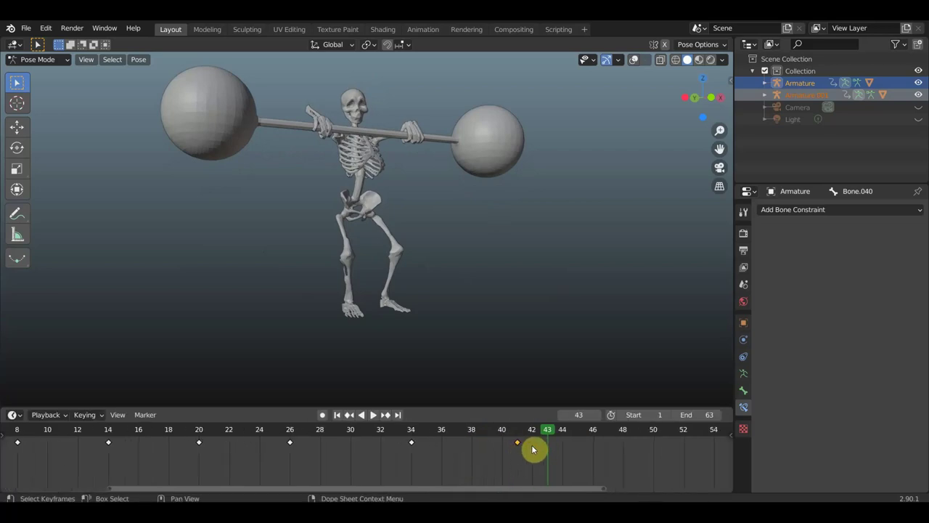
{"action": "key", "text": "g"}
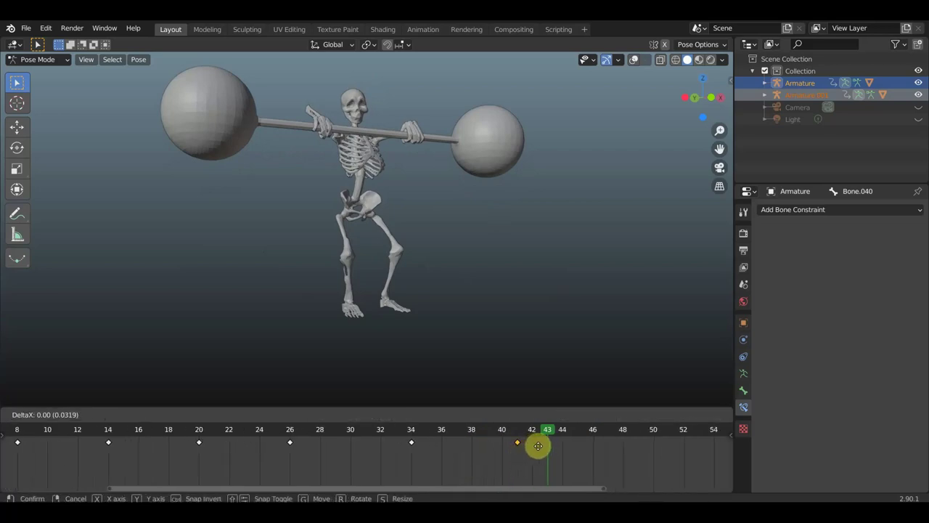
{"action": "left_click", "coordinate": [541, 446]}
{"action": "type", "text": "42"}
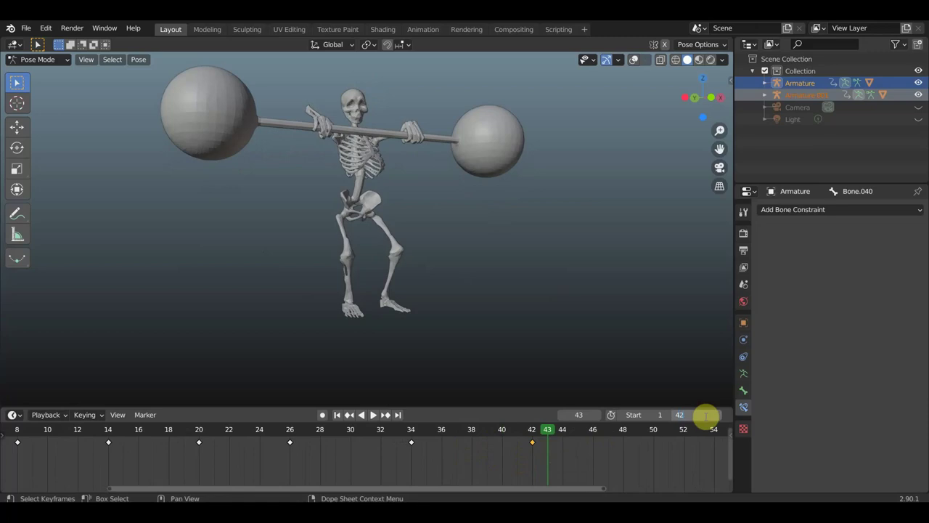
- Confirm 42 as the scene End frame, then box-select every keyframe from frame 1 to 42
{"action": "key", "text": "Return"}
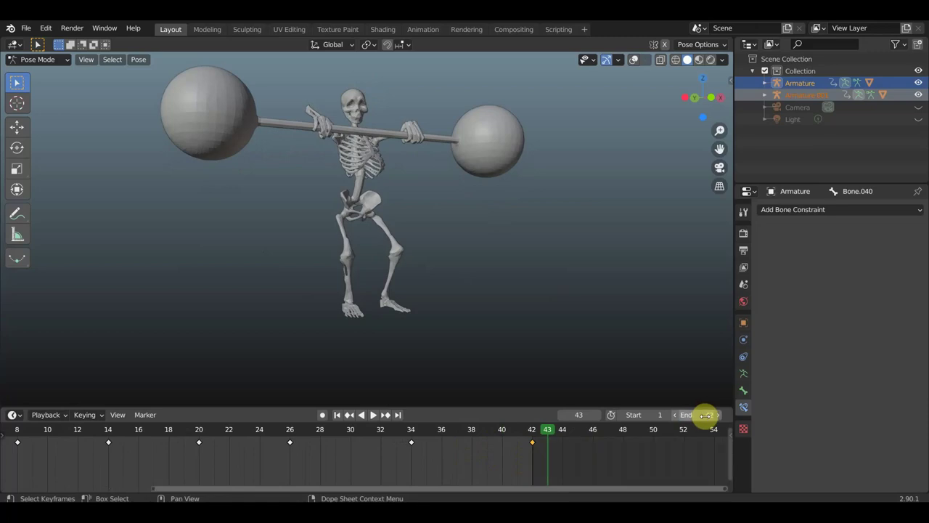
{"action": "scroll", "coordinate": [476, 469], "scroll_direction": "down", "scroll_amount": 1}
{"action": "scroll", "coordinate": [476, 468], "scroll_direction": "down", "scroll_amount": 2}
{"action": "scroll", "coordinate": [473, 462], "scroll_direction": "down", "scroll_amount": 2}
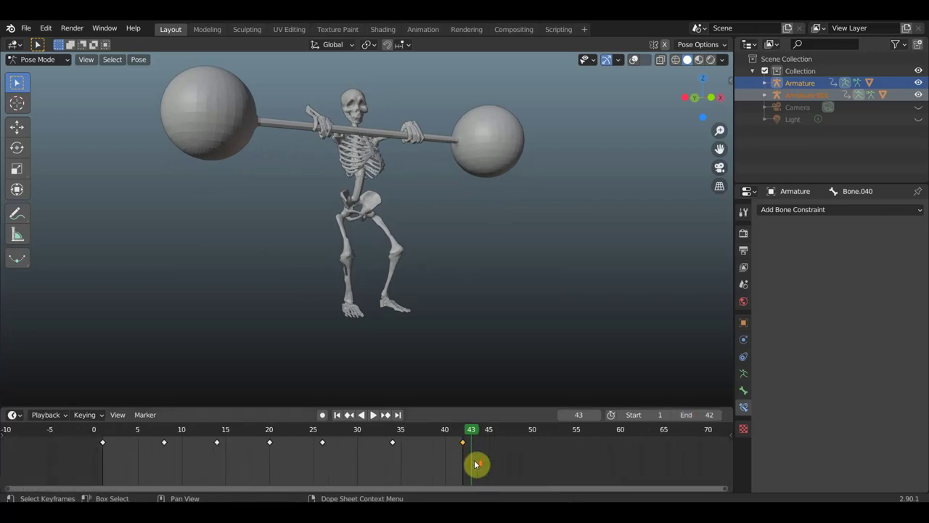
{"action": "middle_click_drag", "start_coordinate": [483, 459], "coordinate": [556, 462]}
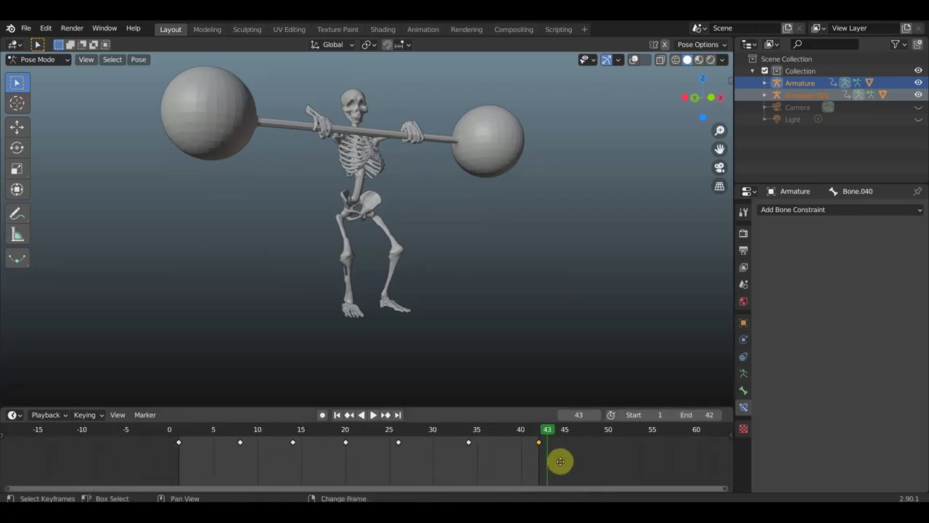
{"action": "left_click_drag", "start_coordinate": [572, 465], "coordinate": [174, 434]}
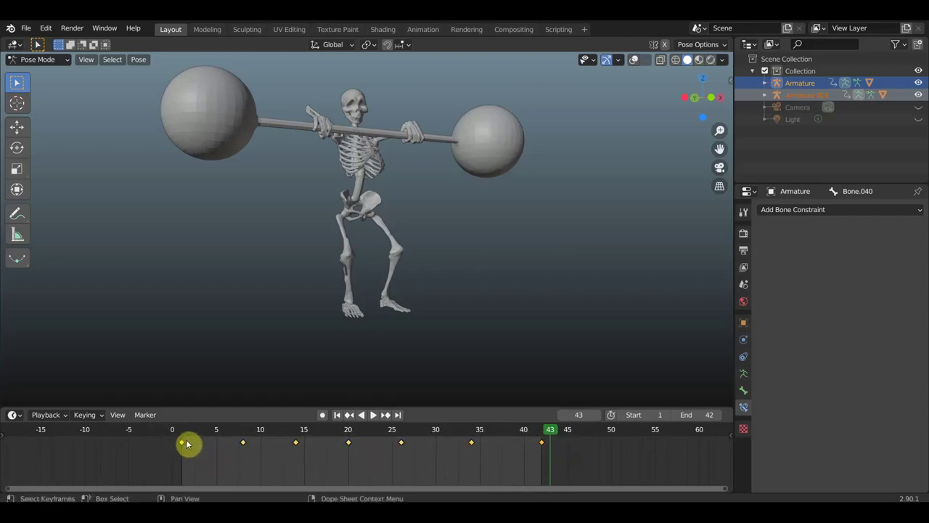
{"action": "scroll", "coordinate": [154, 456], "scroll_direction": "up", "scroll_amount": 1}
{"action": "scroll", "coordinate": [154, 456], "scroll_direction": "up", "scroll_amount": 2}
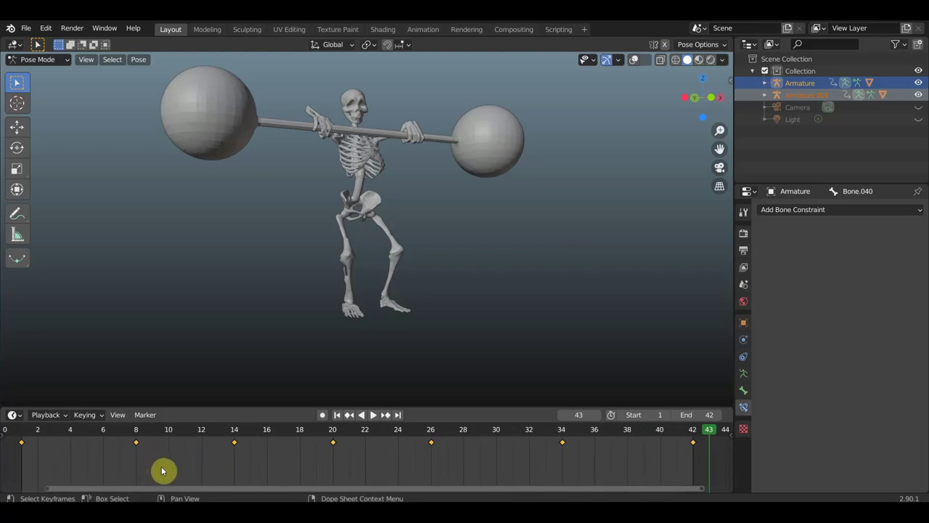
- Shift all selected keyframes later so they span frames 17 to 58
{"action": "key", "text": "g"}
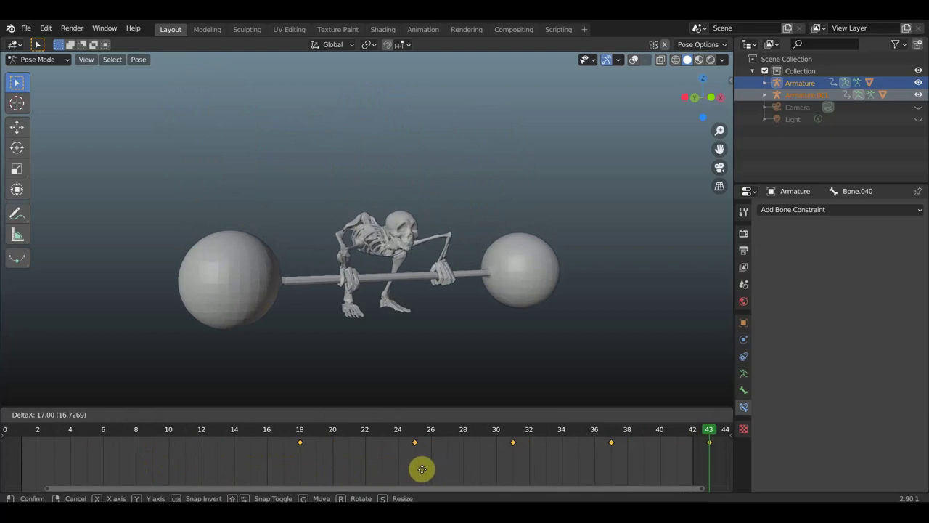
{"action": "left_click", "coordinate": [409, 471]}
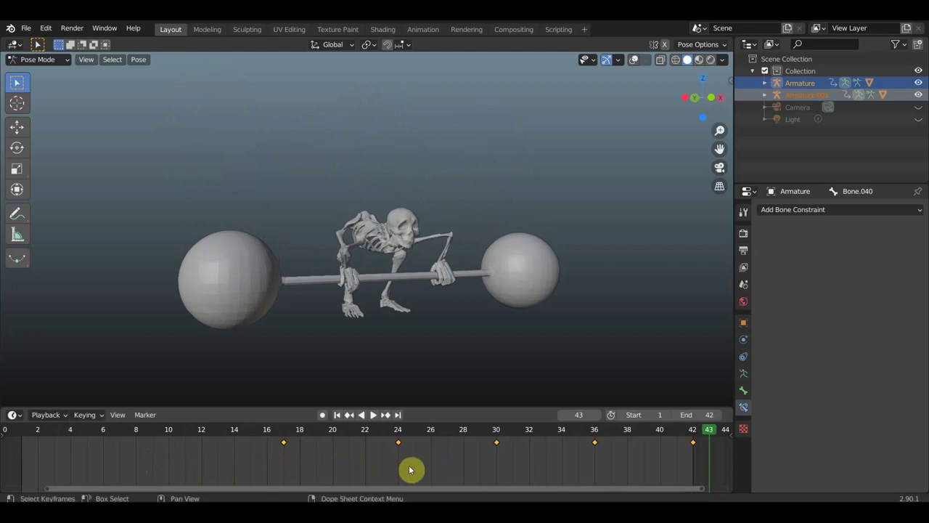
{"action": "scroll", "coordinate": [421, 454], "scroll_direction": "down", "scroll_amount": 1}
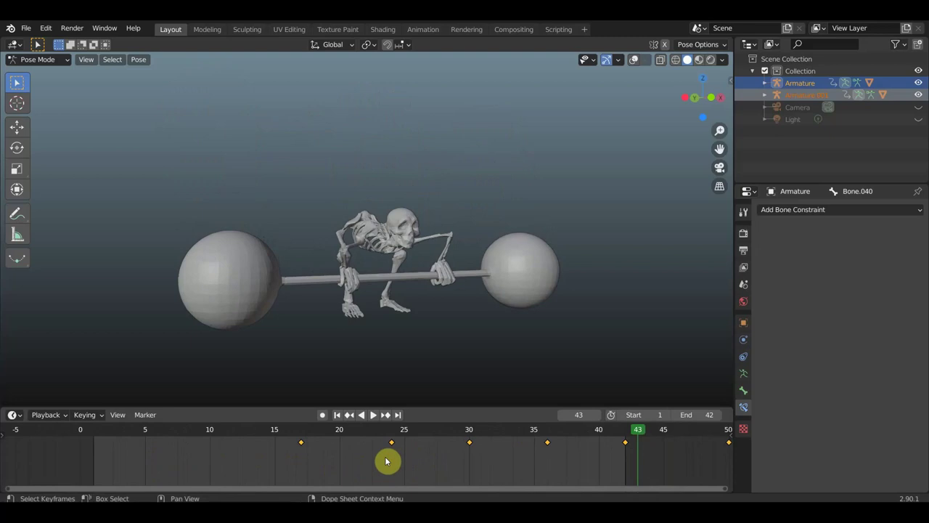
{"action": "scroll", "coordinate": [387, 460], "scroll_direction": "down", "scroll_amount": 1}
{"action": "scroll", "coordinate": [387, 460], "scroll_direction": "up", "scroll_amount": 1}
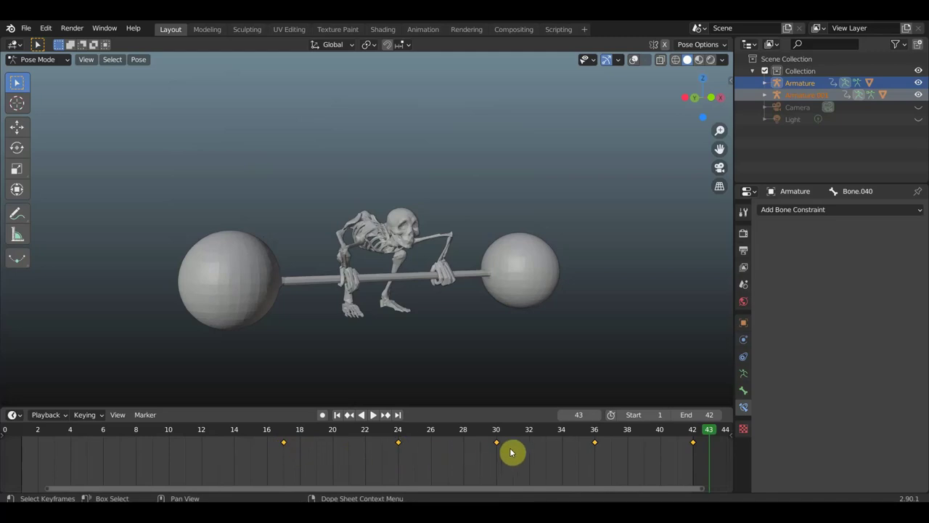
{"action": "mouse_move", "coordinate": [693, 444]}
{"action": "scroll", "coordinate": [693, 452], "scroll_direction": "down", "scroll_amount": 1}
{"action": "scroll", "coordinate": [691, 453], "scroll_direction": "down", "scroll_amount": 1}
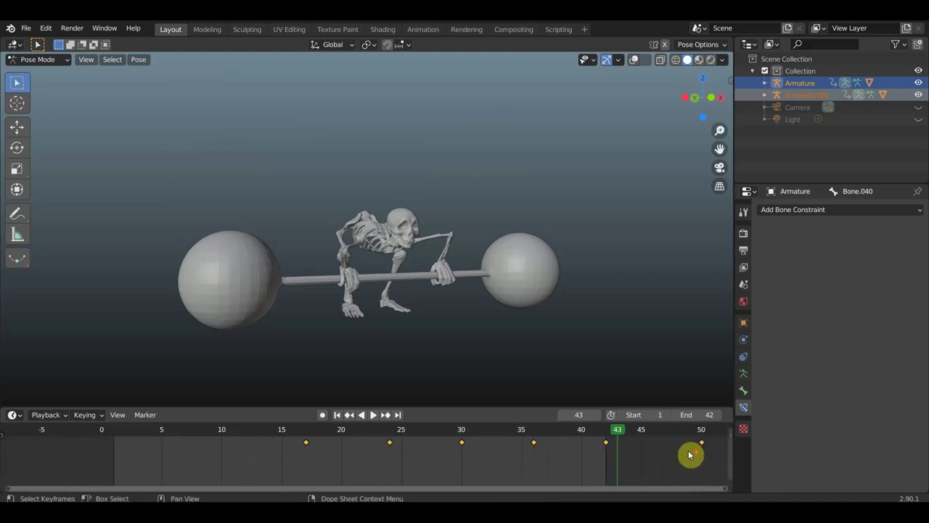
{"action": "scroll", "coordinate": [690, 454], "scroll_direction": "down", "scroll_amount": 2}
{"action": "scroll", "coordinate": [688, 455], "scroll_direction": "down", "scroll_amount": 1}
{"action": "scroll", "coordinate": [687, 454], "scroll_direction": "down", "scroll_amount": 1}
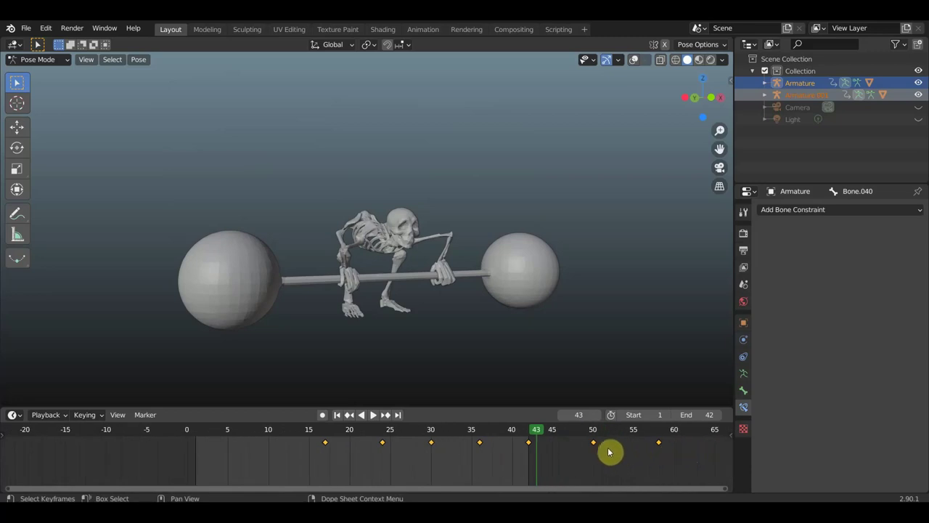
- Jump to the last keyframe at 58 and enter 58 as the scene End frame
{"action": "left_click", "coordinate": [659, 438]}
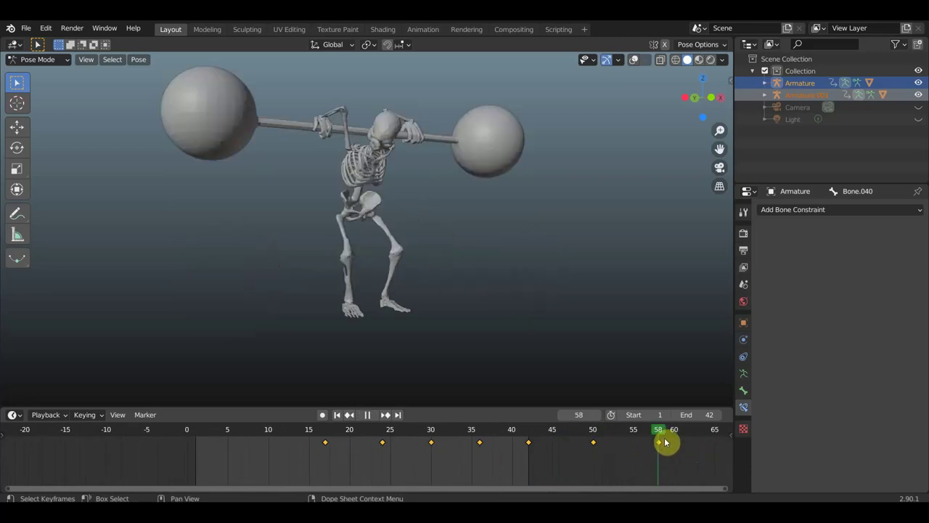
{"action": "scroll", "coordinate": [686, 449], "scroll_direction": "down", "scroll_amount": 2}
{"action": "scroll", "coordinate": [690, 451], "scroll_direction": "down", "scroll_amount": 2}
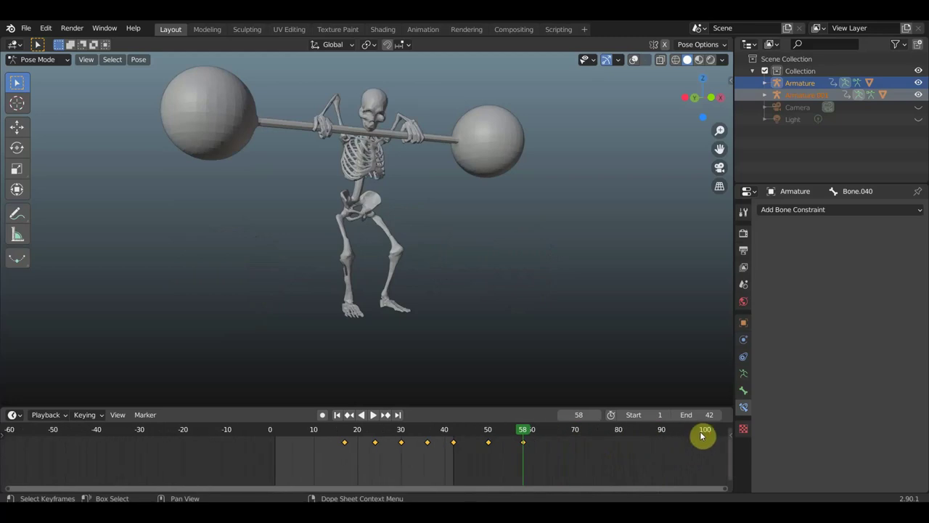
{"action": "left_click", "coordinate": [710, 414]}
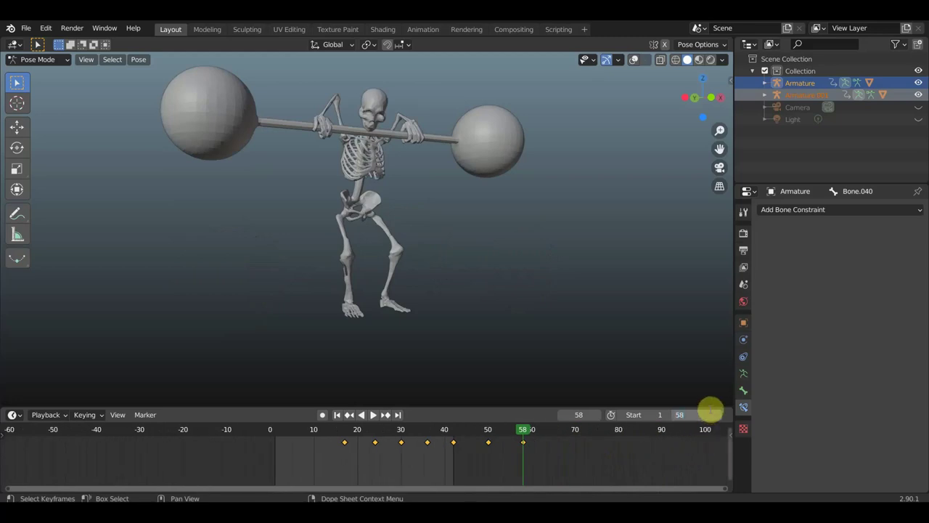
{"action": "key", "text": "Return"}
{"action": "scroll", "coordinate": [410, 456], "scroll_direction": "up", "scroll_amount": 1}
{"action": "mouse_move", "coordinate": [410, 456]}
{"action": "middle_mouse_down", "text": "ctrl"}
{"action": "mouse_move", "coordinate": [443, 467]}
{"action": "mouse_move", "coordinate": [410, 472]}
{"action": "middle_mouse_up", "text": "ctrl"}
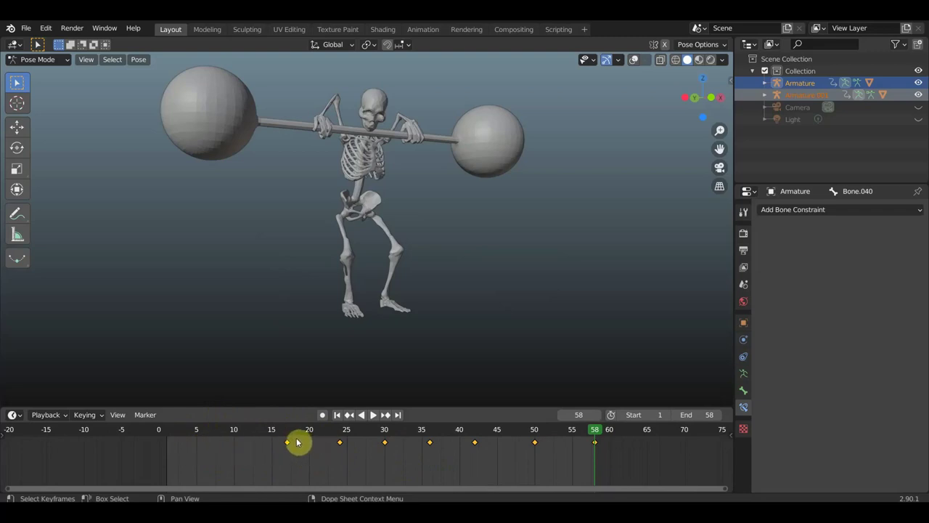
- Select the keyframes at 24, 30 and 17, then jump to frame 17
{"action": "left_click", "coordinate": [342, 442]}
{"action": "left_click", "coordinate": [384, 443]}
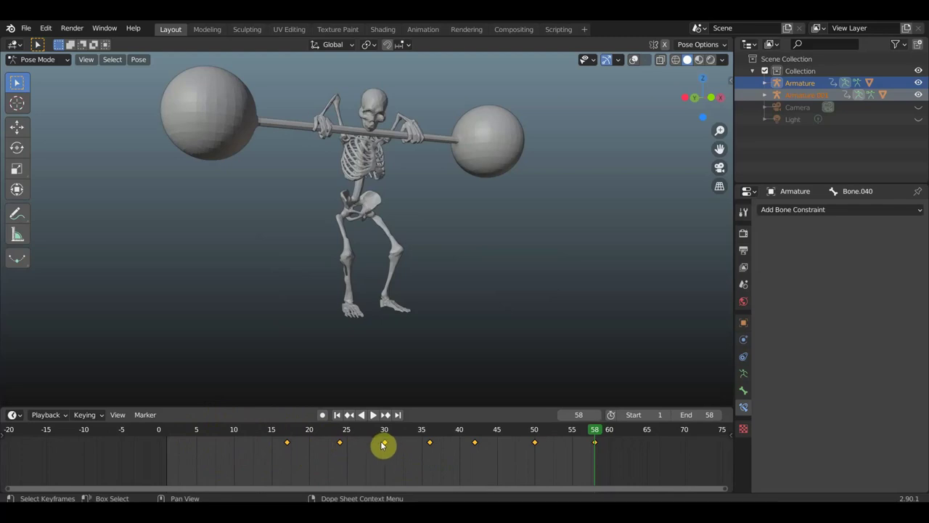
{"action": "left_click", "coordinate": [287, 449]}
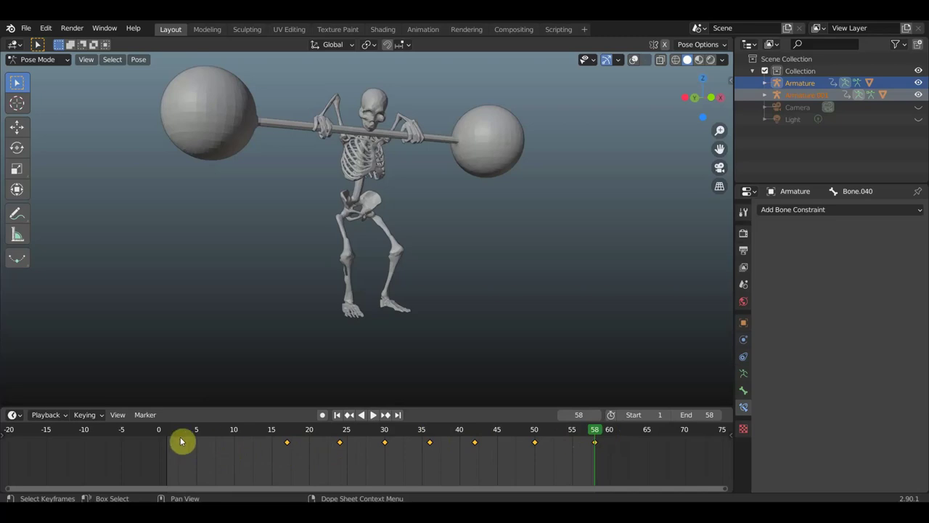
{"action": "left_click", "coordinate": [287, 438]}
- Test-scale the keyframe spacing from frame 17, undo it, and select the frame-24 key
{"action": "key", "text": "s"}
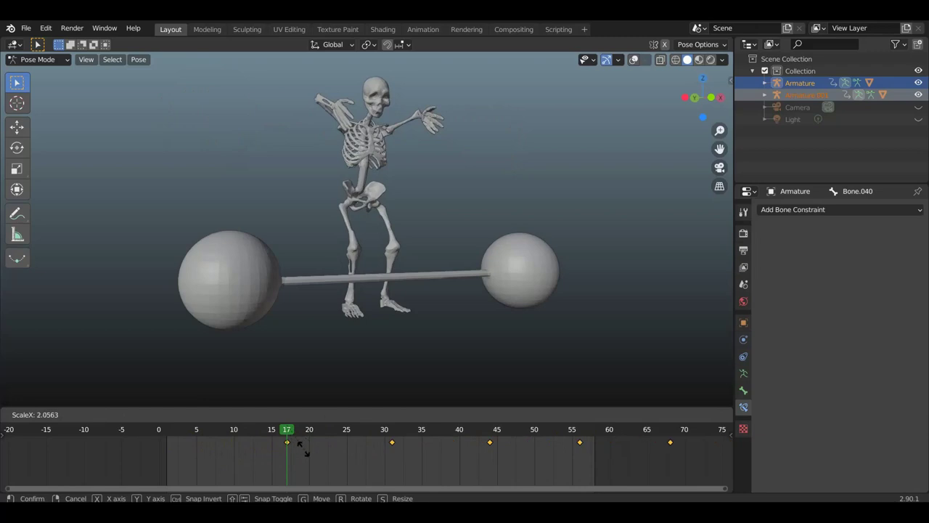
{"action": "left_click", "coordinate": [303, 450]}
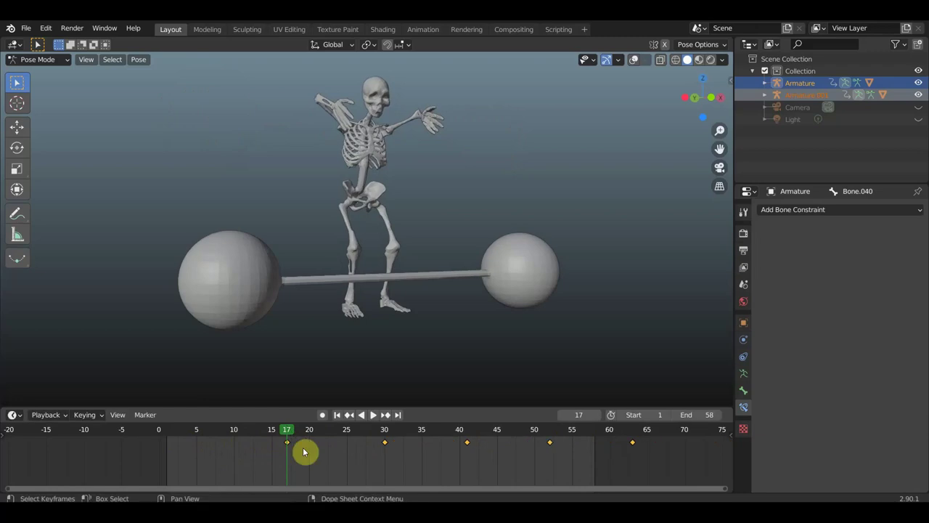
{"action": "key", "text": "ctrl+z"}
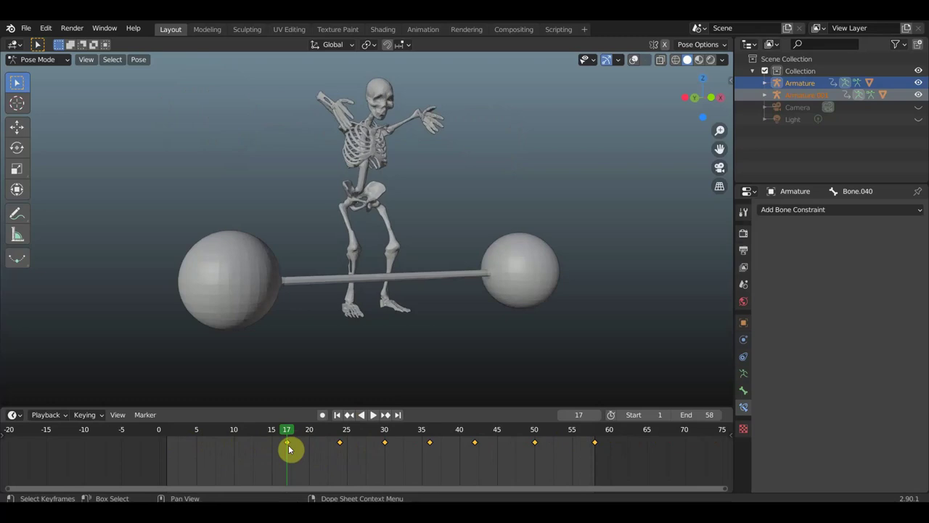
{"action": "left_click", "coordinate": [340, 444]}
- Nudge the frame-24 keyframe to frame 25 and play back to check it
{"action": "left_click_drag", "start_coordinate": [351, 453], "coordinate": [356, 451]}
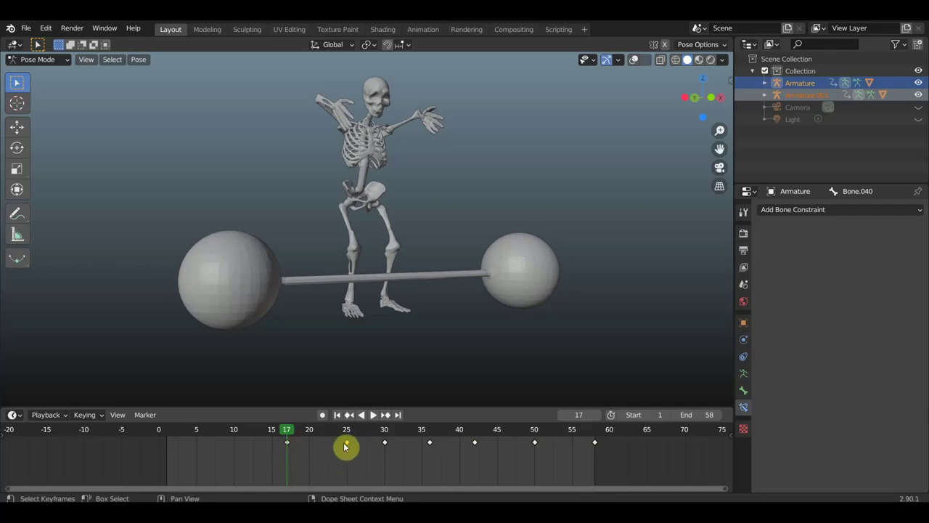
{"action": "key", "text": "space"}
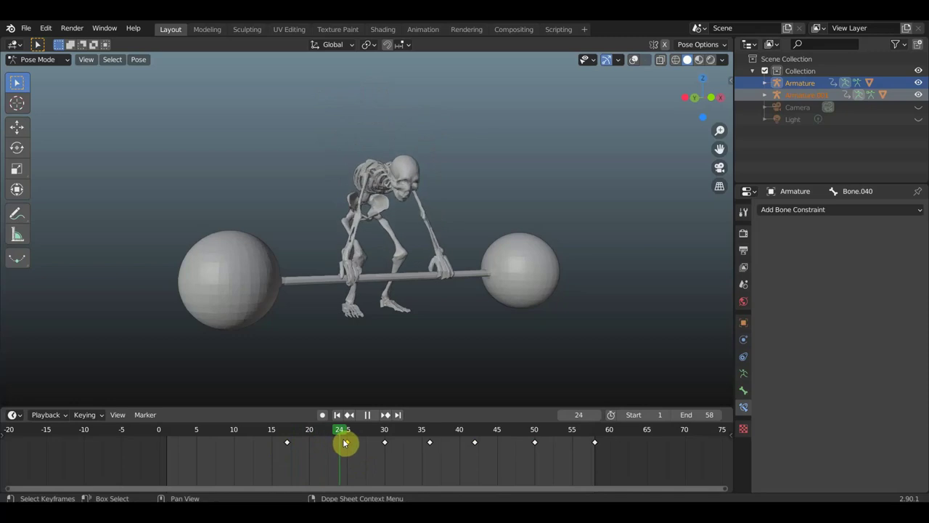
{"action": "key", "text": "space"}
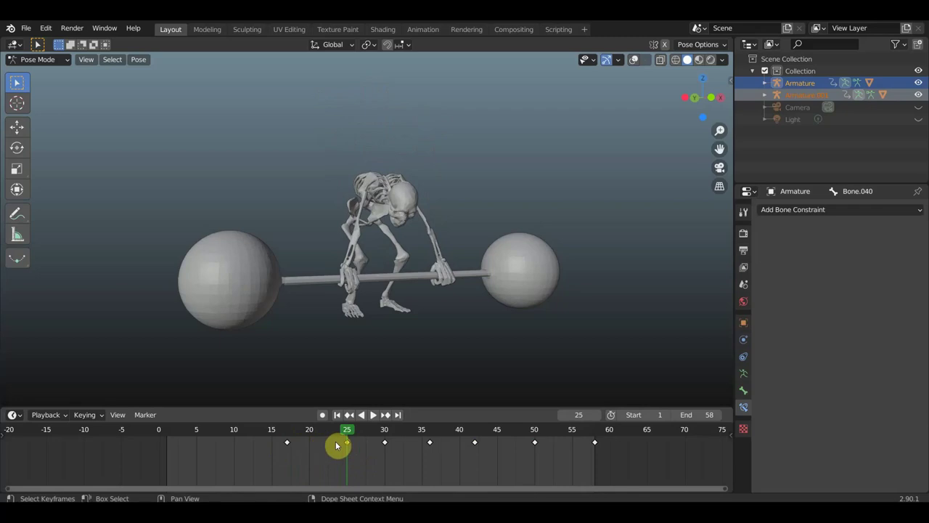
- Move the frame-30 keyframe to frame 31
{"action": "scroll", "coordinate": [395, 444], "scroll_direction": "up", "scroll_amount": 2}
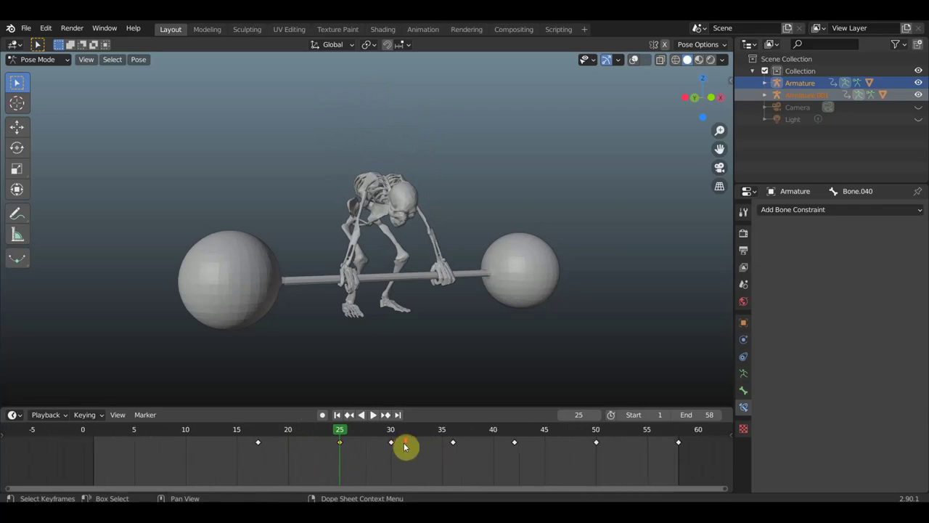
{"action": "scroll", "coordinate": [405, 446], "scroll_direction": "up", "scroll_amount": 2}
{"action": "left_click", "coordinate": [403, 442]}
{"action": "scroll", "coordinate": [479, 445], "scroll_direction": "up", "scroll_amount": 1}
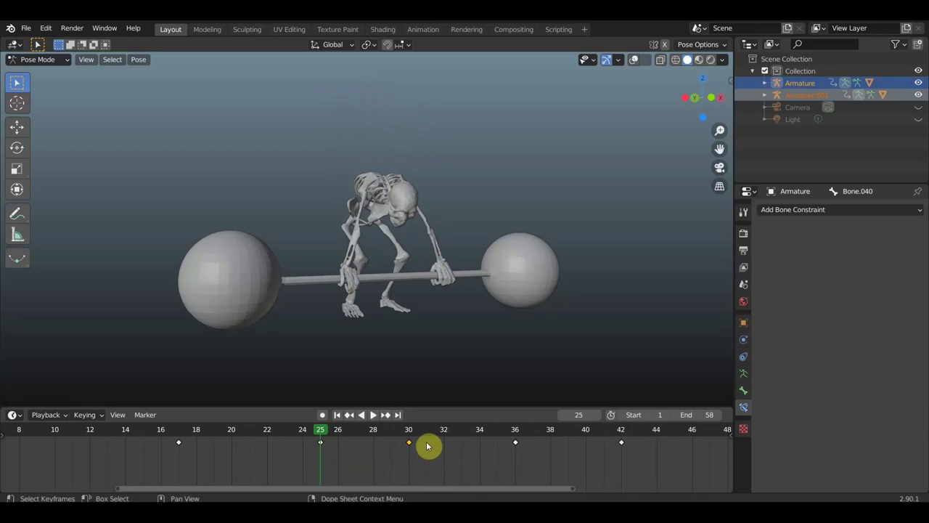
{"action": "key", "text": "g"}
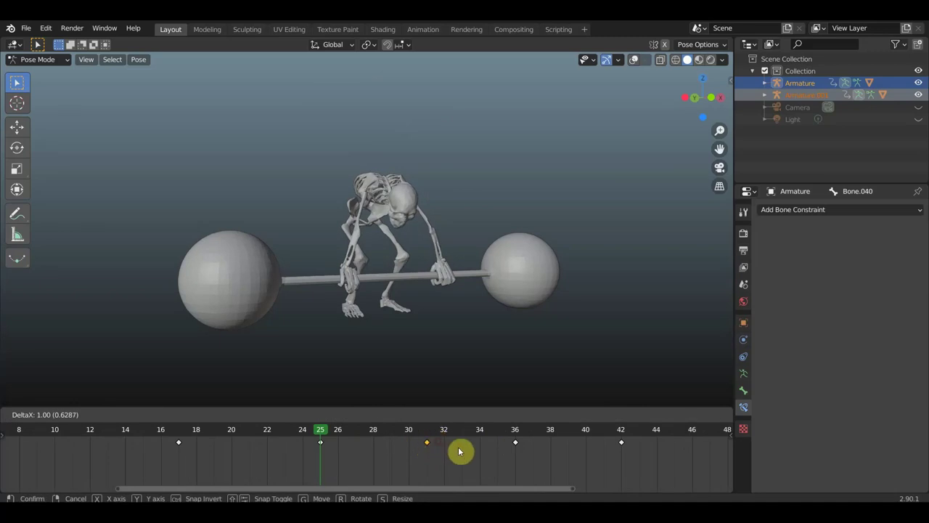
{"action": "left_click", "coordinate": [460, 450]}
- Move the frame-36 keyframe to 37 and select the keyframes from frame 42 onward
{"action": "middle_click_drag", "start_coordinate": [520, 458], "coordinate": [291, 471]}
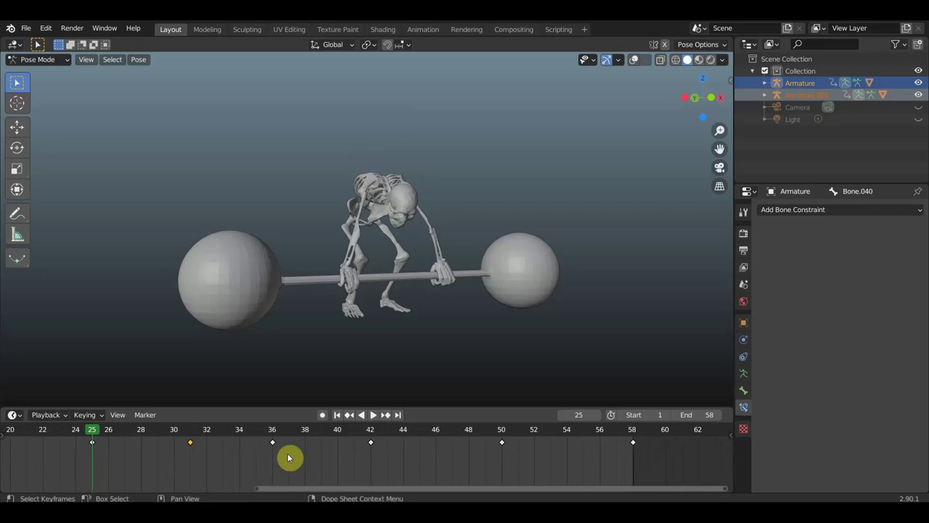
{"action": "scroll", "coordinate": [292, 456], "scroll_direction": "up", "scroll_amount": 1}
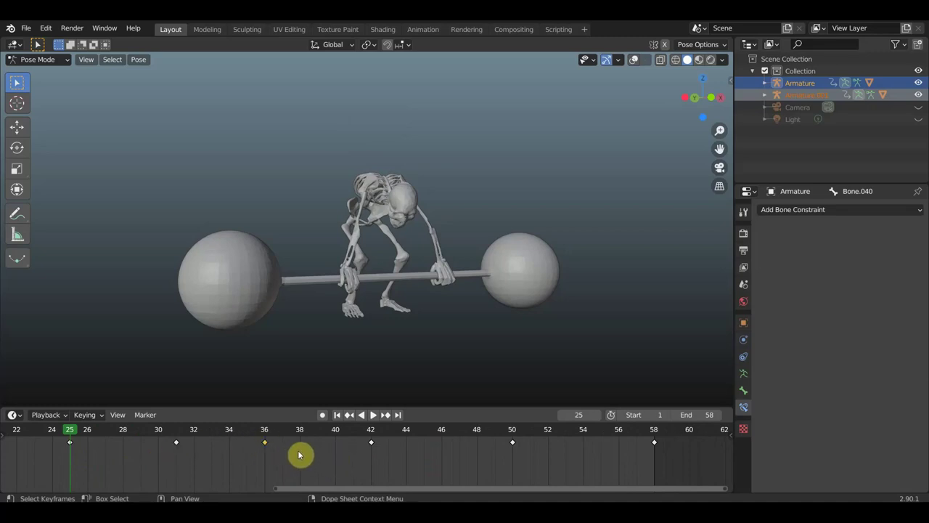
{"action": "key", "text": "g"}
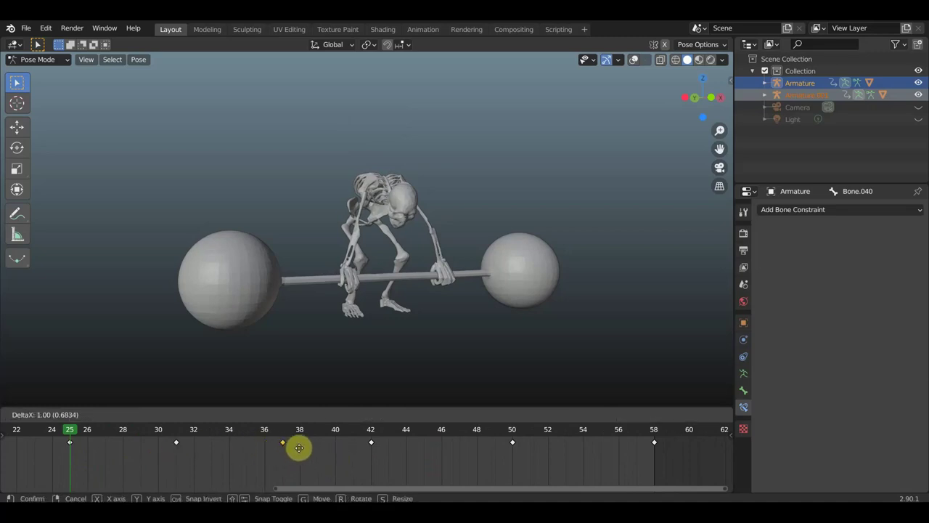
{"action": "left_click", "coordinate": [324, 454]}
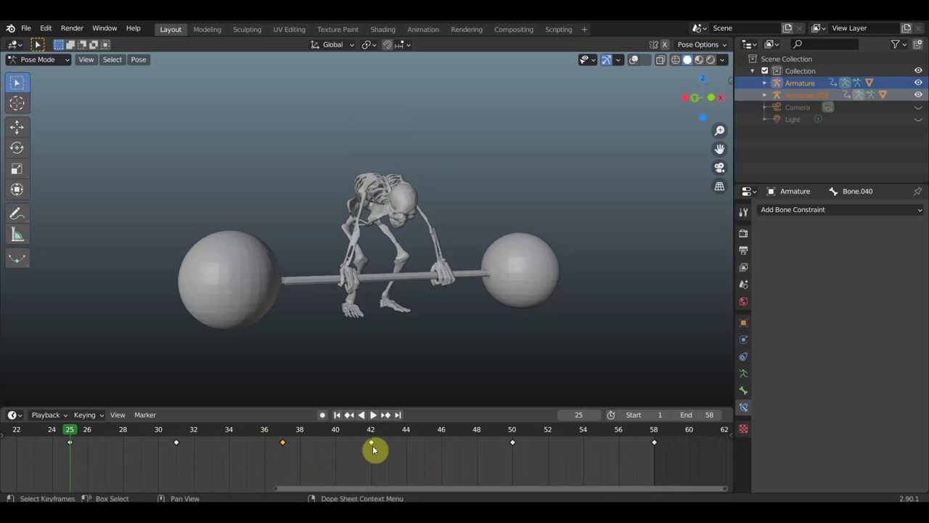
{"action": "left_click", "coordinate": [372, 444]}
{"action": "left_click_drag", "start_coordinate": [687, 459], "coordinate": [370, 438]}
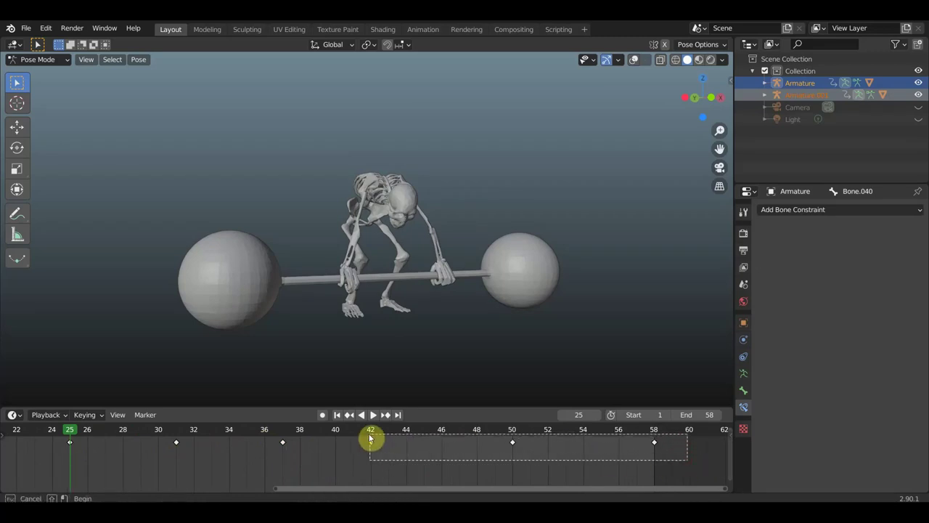
- Shift the keyframes from frame 42 onward nine frames later and play to review the timing
{"action": "key", "text": "g"}
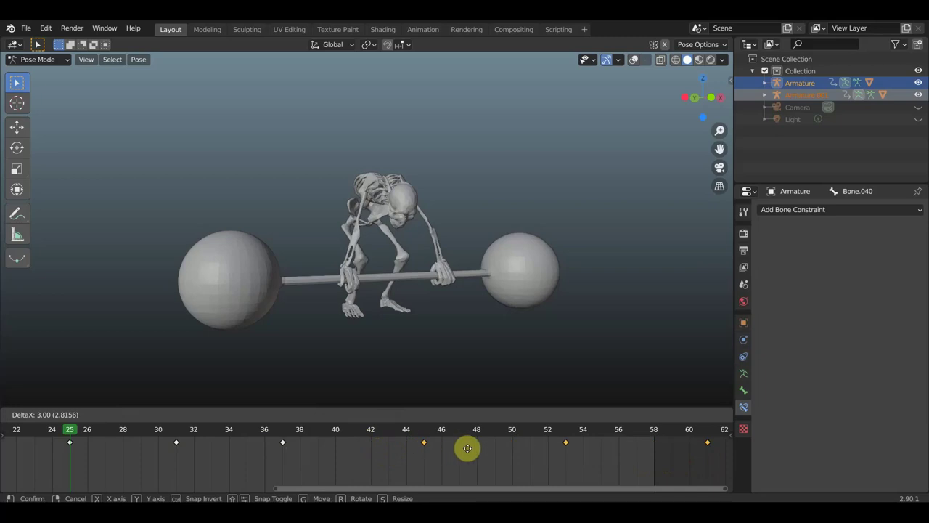
{"action": "left_click", "coordinate": [541, 448]}
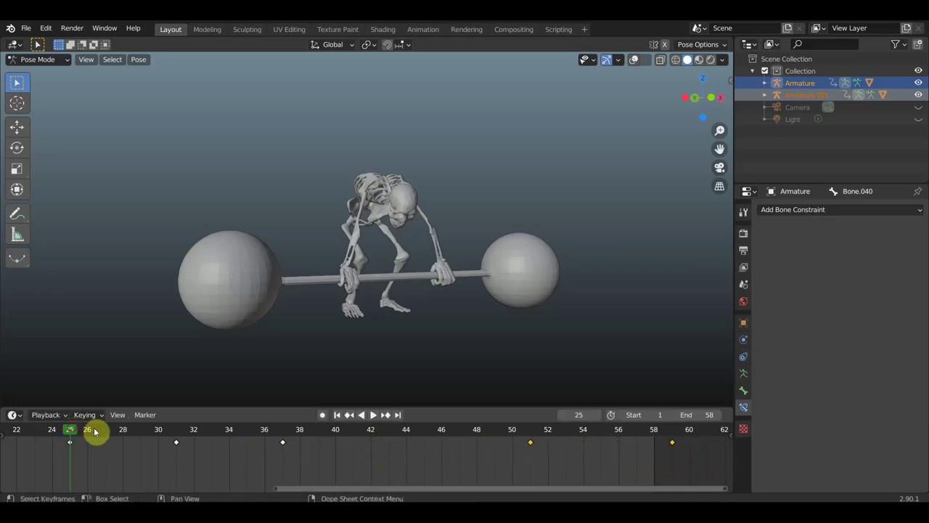
{"action": "key", "text": "space"}
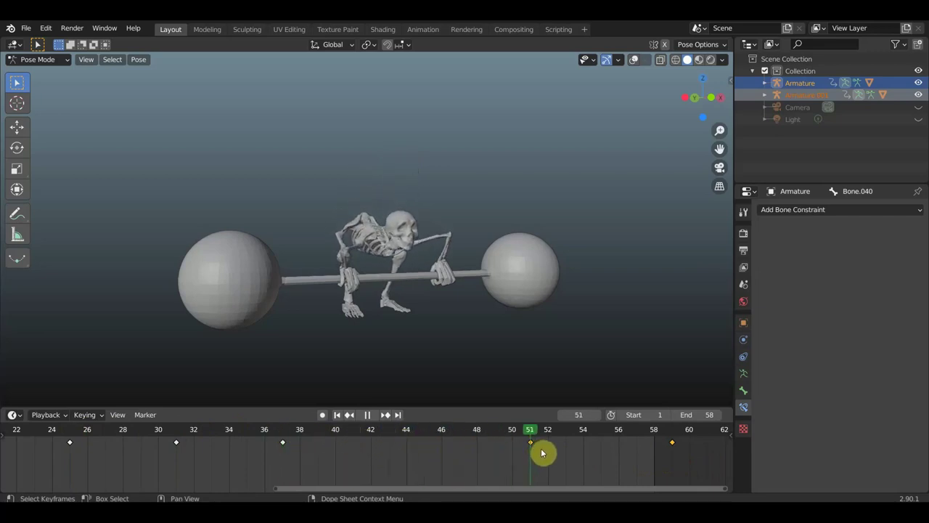
{"action": "key", "text": "space"}
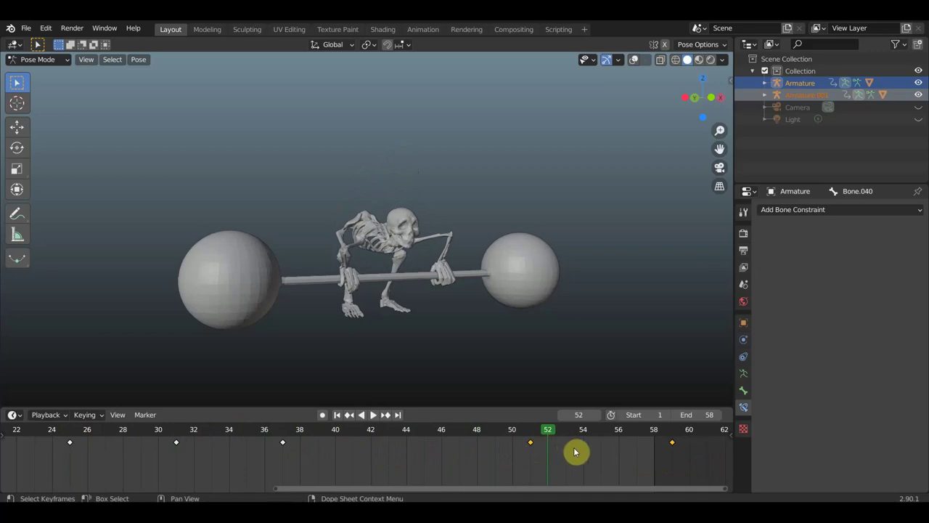
- Review the lift poses at frames 31, 37 and 51 during playback
{"action": "key", "text": "space"}
{"action": "key", "text": "space"}
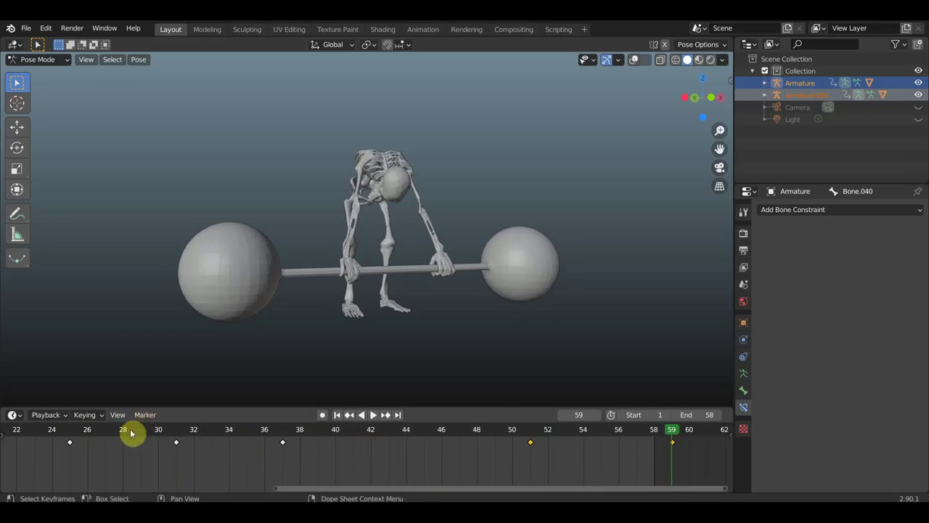
{"action": "left_click", "coordinate": [180, 433]}
{"action": "key", "text": "space"}
{"action": "key", "text": "space"}
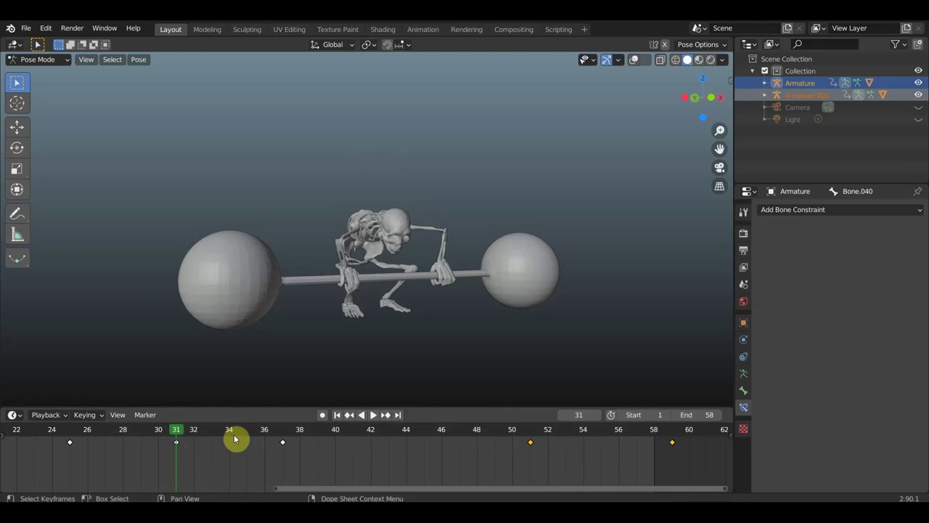
{"action": "left_click", "coordinate": [284, 436]}
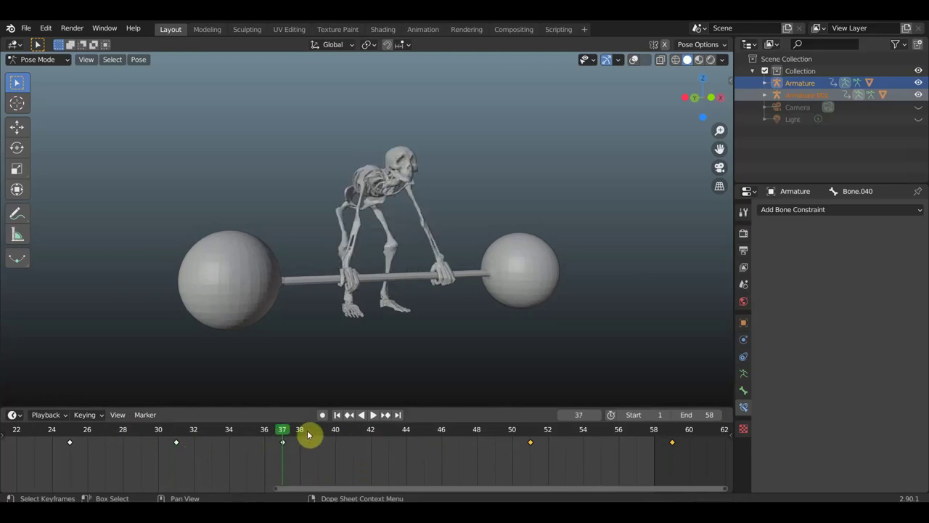
{"action": "left_click", "coordinate": [530, 436]}
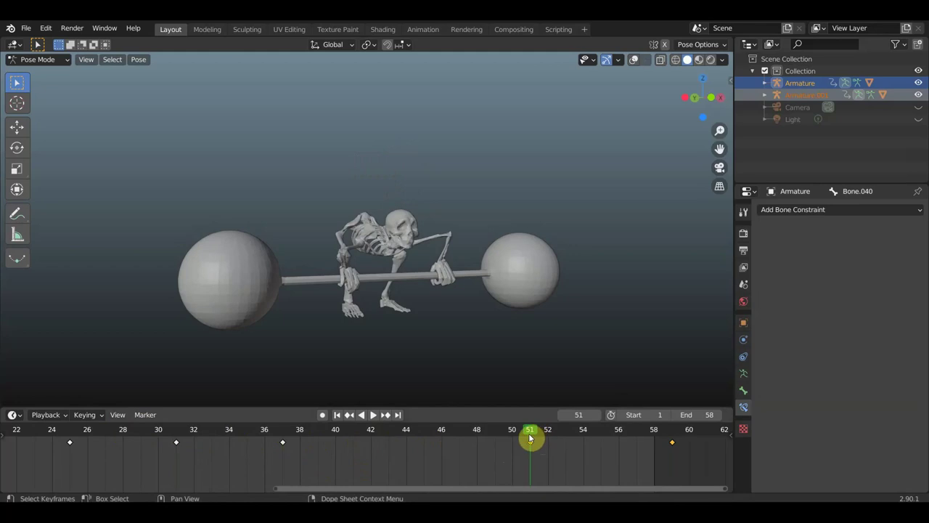
- Keyframe the skeleton's standing pose at frame 59
{"action": "scroll", "coordinate": [547, 443], "scroll_direction": "down", "scroll_amount": 1}
{"action": "scroll", "coordinate": [550, 448], "scroll_direction": "down", "scroll_amount": 2}
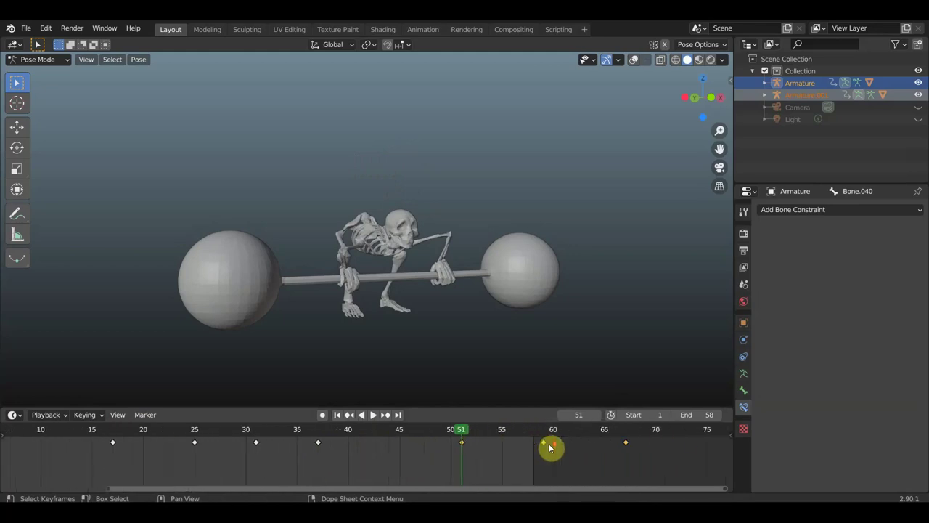
{"action": "scroll", "coordinate": [704, 451], "scroll_direction": "down", "scroll_amount": 2}
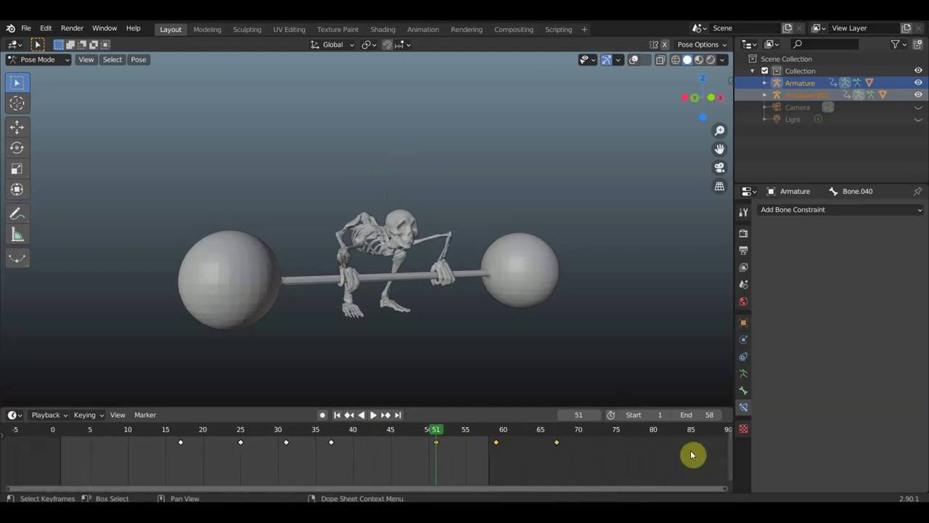
{"action": "scroll", "coordinate": [560, 465], "scroll_direction": "up", "scroll_amount": 2}
{"action": "scroll", "coordinate": [528, 471], "scroll_direction": "up", "scroll_amount": 2}
{"action": "scroll", "coordinate": [532, 470], "scroll_direction": "up", "scroll_amount": 1}
{"action": "scroll", "coordinate": [533, 470], "scroll_direction": "up", "scroll_amount": 1}
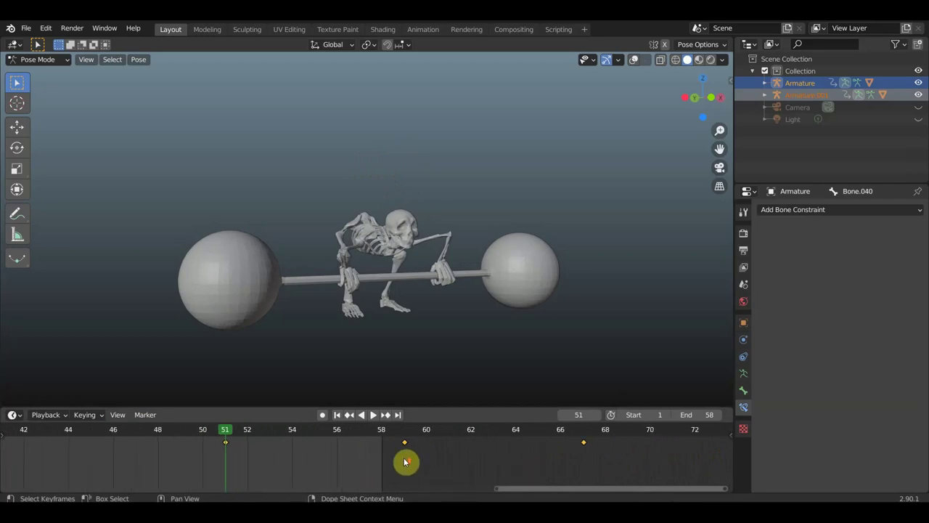
{"action": "scroll", "coordinate": [405, 463], "scroll_direction": "up", "scroll_amount": 1}
{"action": "scroll", "coordinate": [408, 461], "scroll_direction": "down", "scroll_amount": 1}
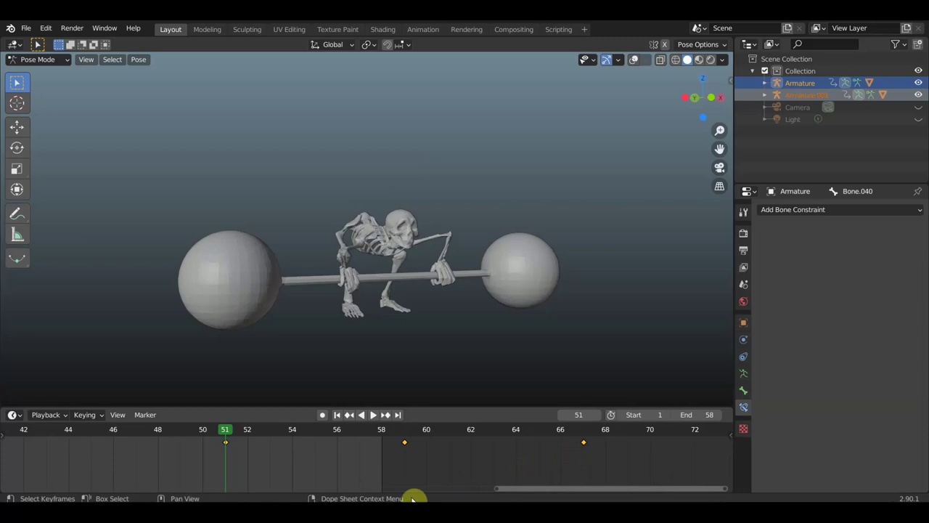
{"action": "left_click", "coordinate": [405, 440]}
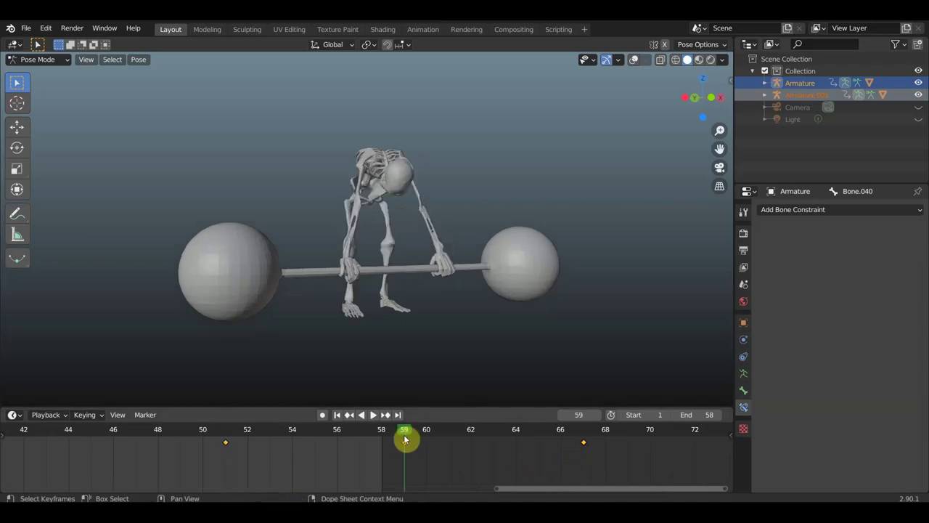
{"action": "key", "text": "i"}
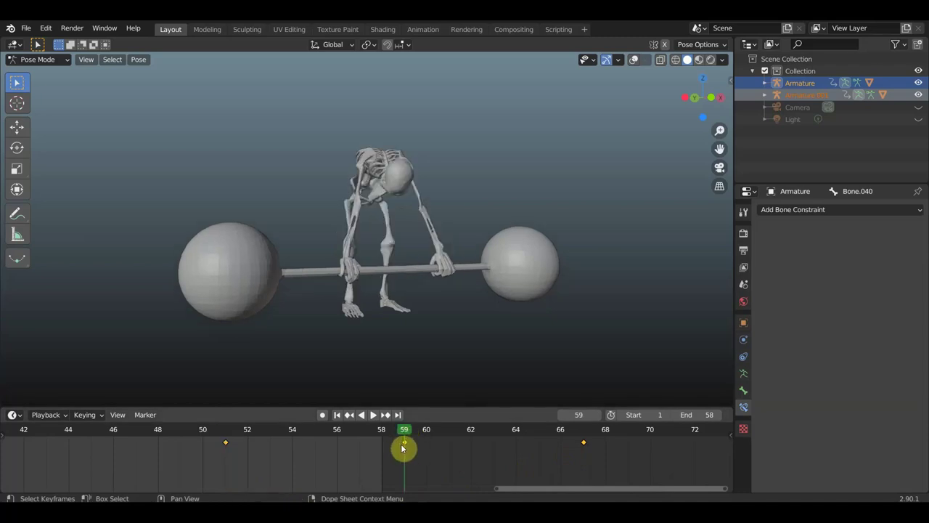
- Shift the frame-59 keyframe two frames earlier to frame 57
{"action": "key", "text": "g"}
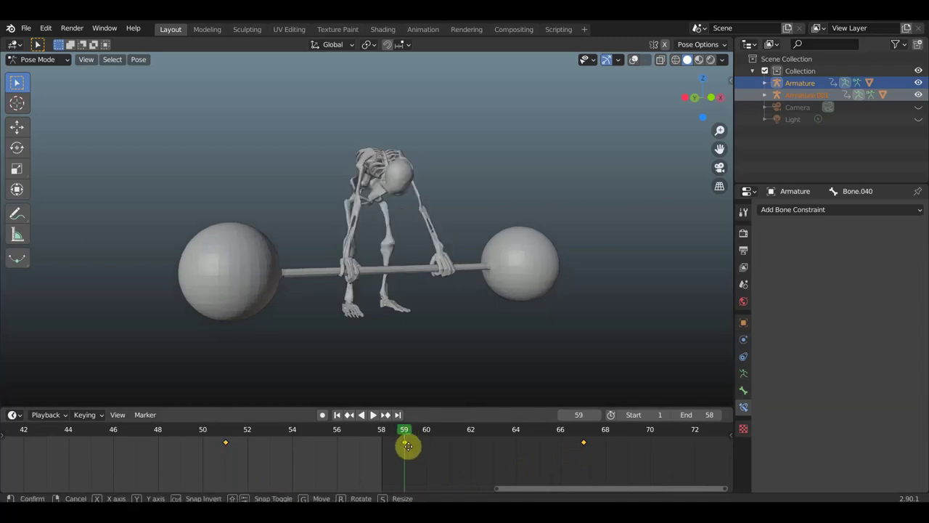
{"action": "right_click", "coordinate": [372, 443]}
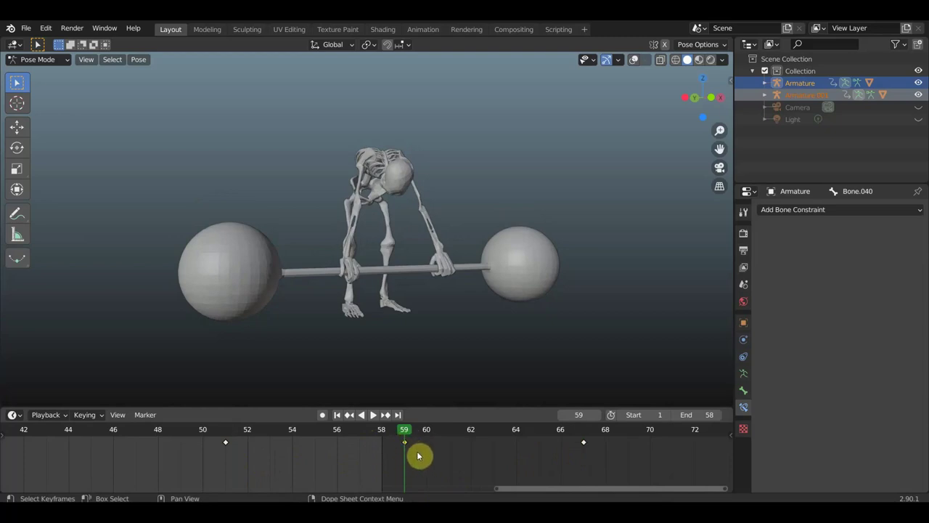
{"action": "key", "text": "g"}
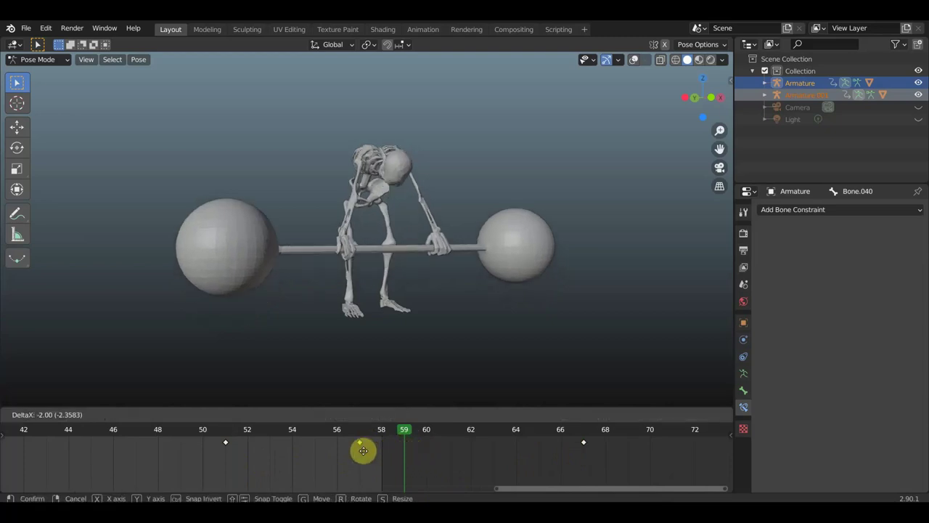
{"action": "left_click", "coordinate": [359, 450]}
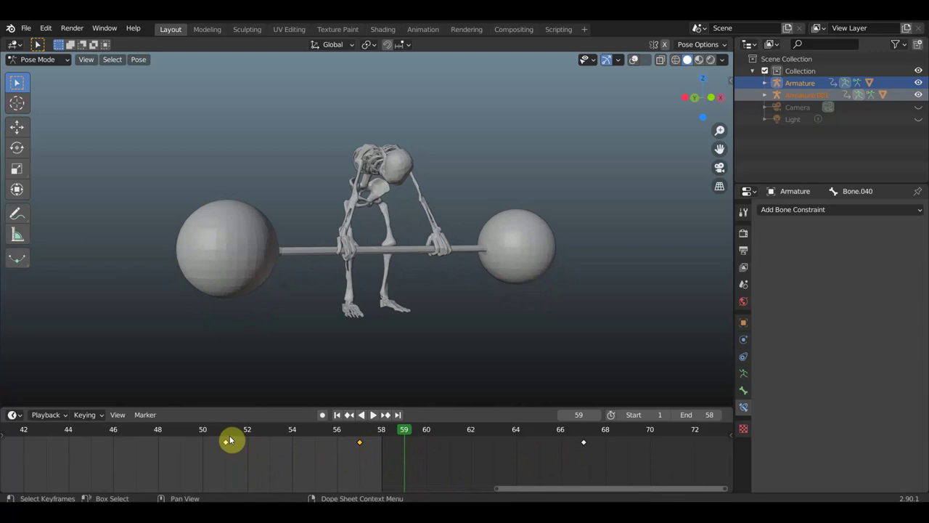
- Review the motion from the frame-51 crouch through frame 57 to frame 67
{"action": "left_click", "coordinate": [229, 440]}
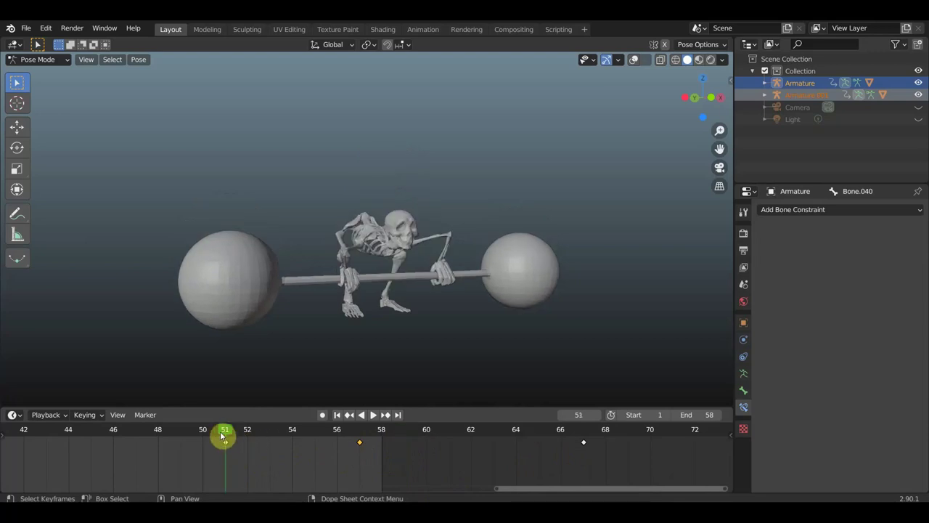
{"action": "left_click_drag", "start_coordinate": [249, 434], "coordinate": [340, 445]}
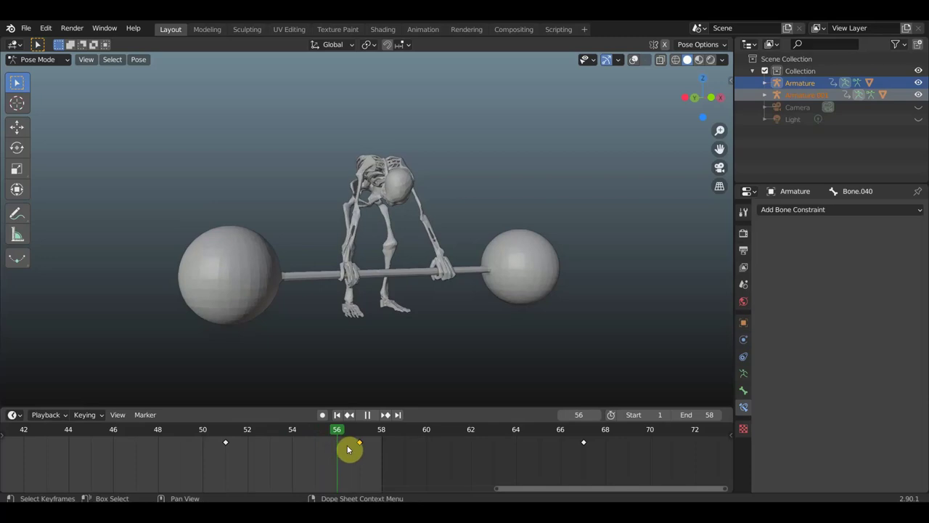
{"action": "left_click_drag", "start_coordinate": [362, 453], "coordinate": [364, 453]}
{"action": "left_click", "coordinate": [584, 438]}
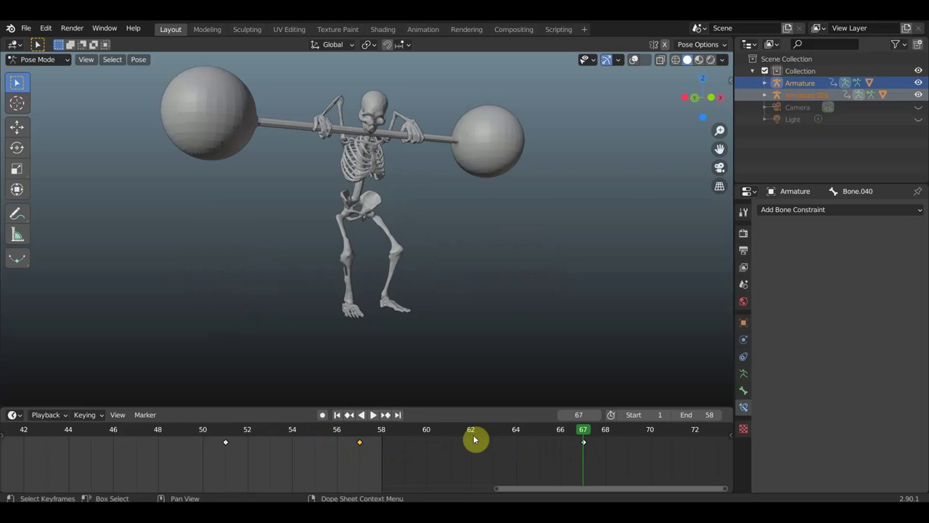
- Move the last keyframe from frame 67 to 65 and set the end frame to 65
{"action": "left_click", "coordinate": [584, 442]}
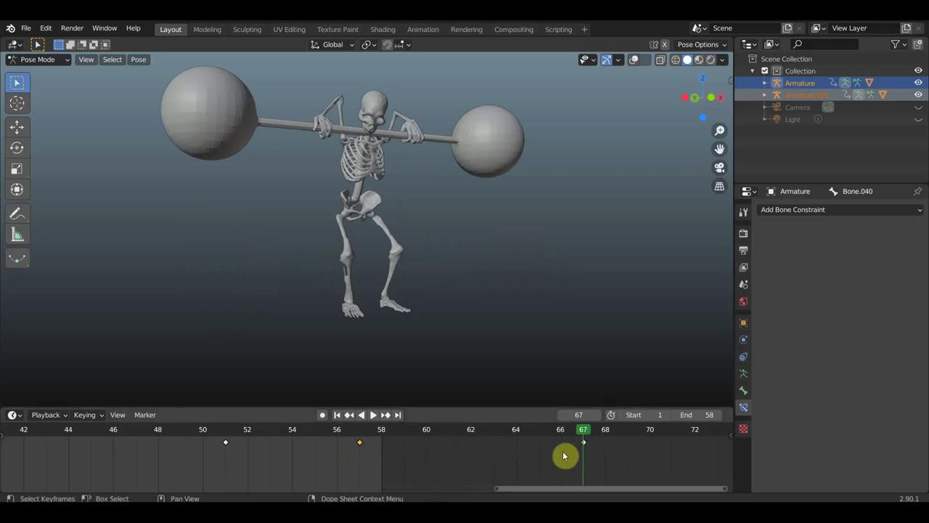
{"action": "key", "text": "g"}
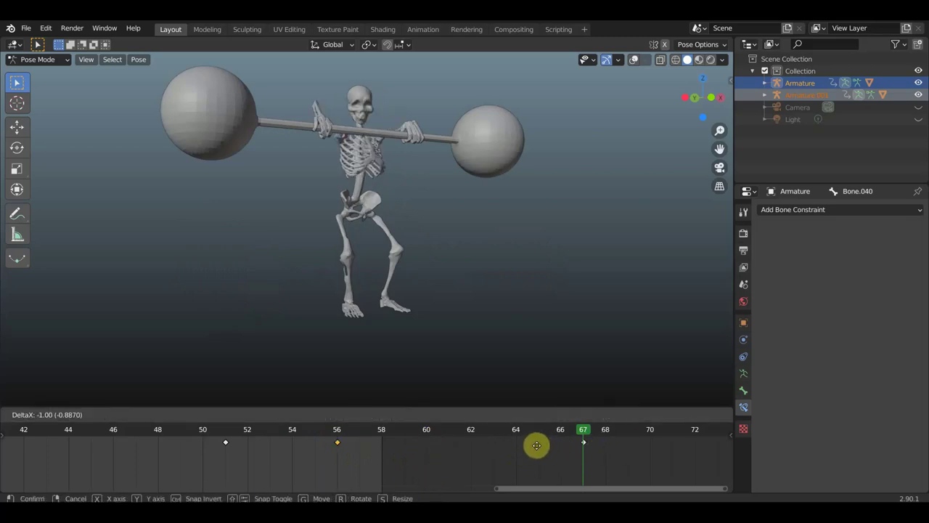
{"action": "left_click", "coordinate": [551, 445]}
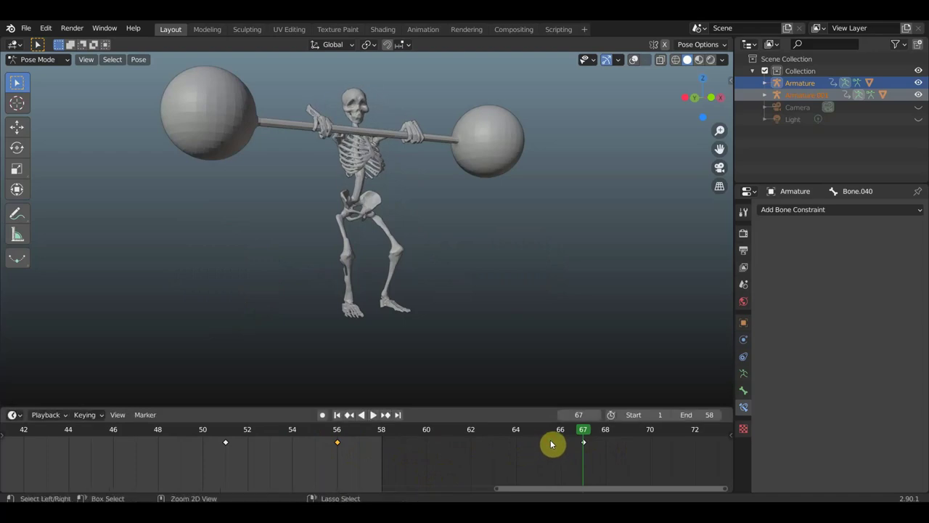
{"action": "key", "text": "ctrl+z"}
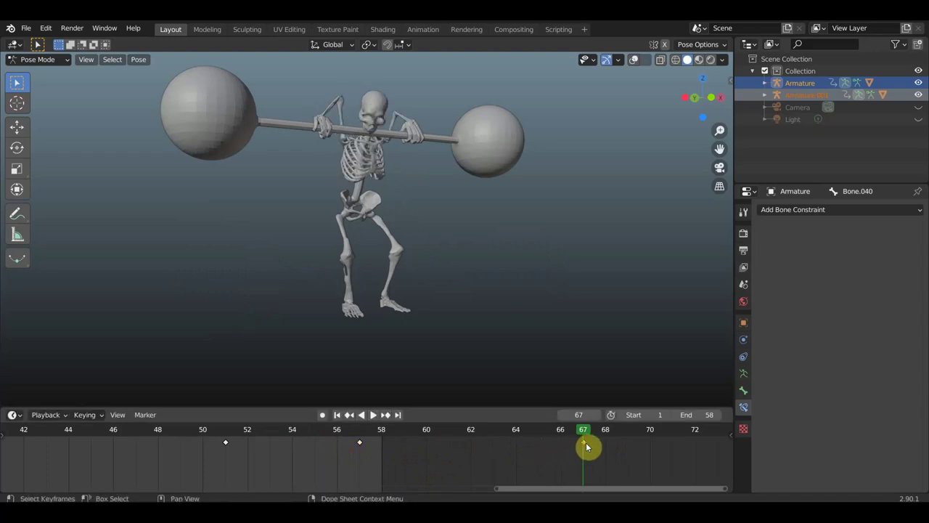
{"action": "key", "text": "g"}
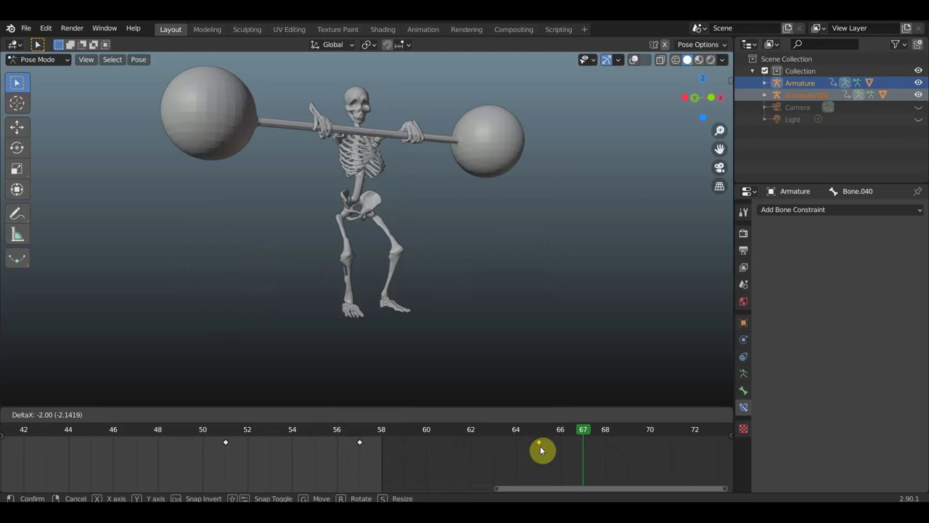
{"action": "left_click", "coordinate": [541, 446]}
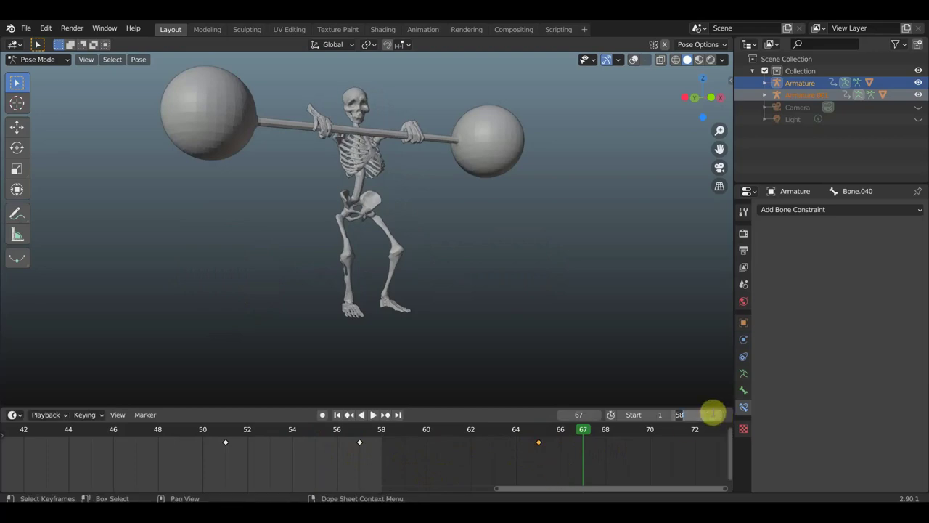
{"action": "type", "text": "65"}
{"action": "key", "text": "Return"}
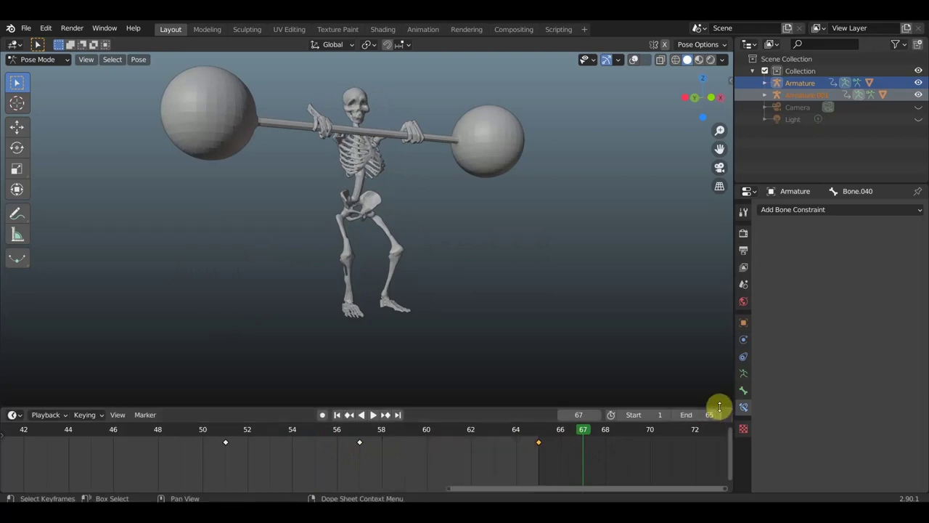
- Zoom the dope sheet out and back in, then deselect the keyframe near frame 57
{"action": "scroll", "coordinate": [366, 450], "scroll_direction": "down", "scroll_amount": 2}
{"action": "scroll", "coordinate": [367, 451], "scroll_direction": "down", "scroll_amount": 2}
{"action": "scroll", "coordinate": [367, 448], "scroll_direction": "down", "scroll_amount": 2}
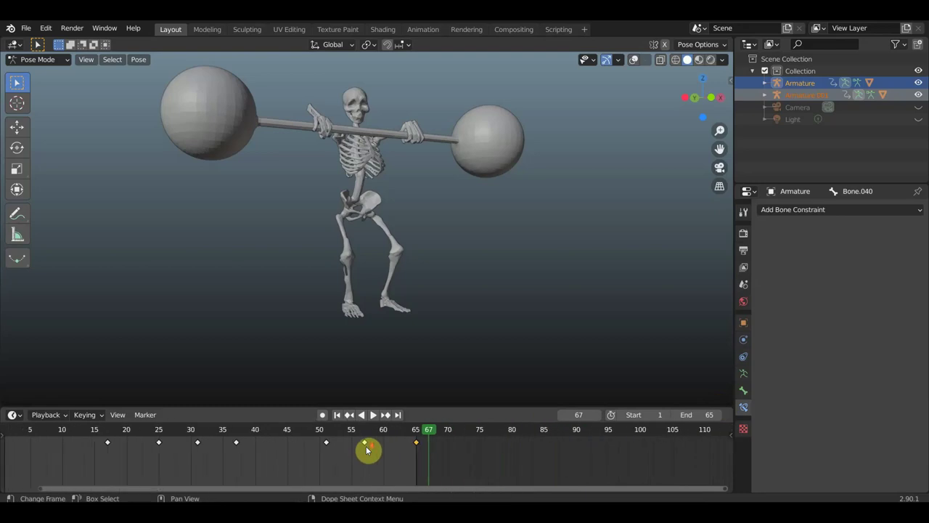
{"action": "scroll", "coordinate": [356, 448], "scroll_direction": "down", "scroll_amount": 2}
{"action": "scroll", "coordinate": [344, 447], "scroll_direction": "up", "scroll_amount": 1}
{"action": "scroll", "coordinate": [501, 461], "scroll_direction": "up", "scroll_amount": 2}
{"action": "scroll", "coordinate": [482, 460], "scroll_direction": "up", "scroll_amount": 1, "text": "ctrl"}
{"action": "scroll", "coordinate": [492, 456], "scroll_direction": "up", "scroll_amount": 1}
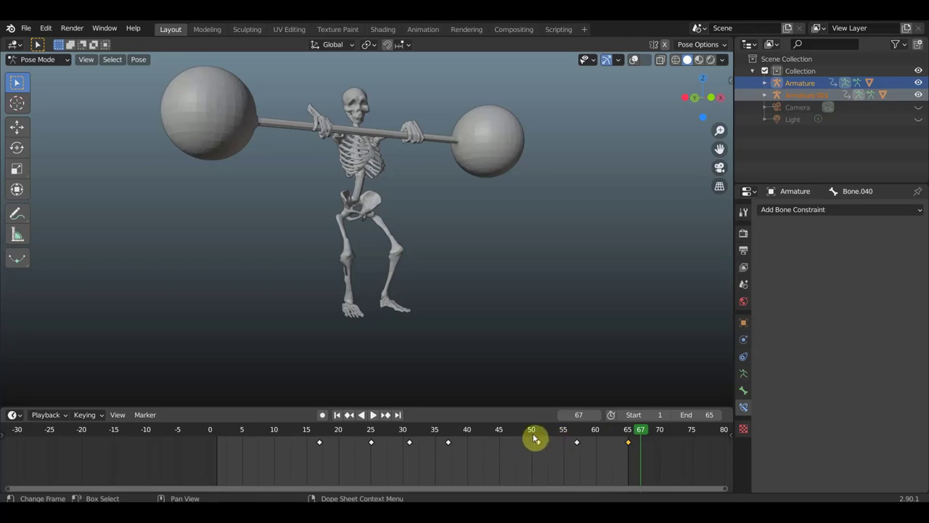
{"action": "left_click", "coordinate": [574, 441], "text": "shift"}
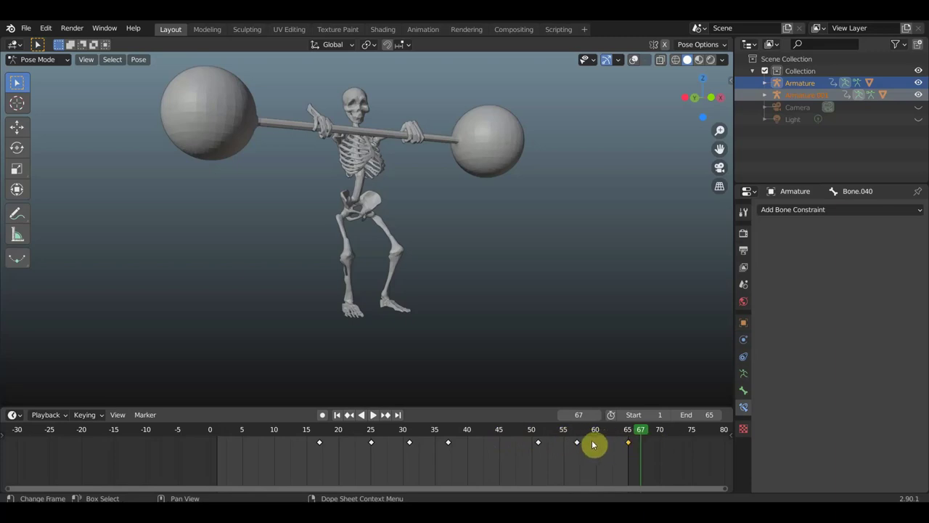
- Play the lift and scrub through the crouch at frame 51 back toward the start
{"action": "key", "text": "space"}
{"action": "mouse_move", "coordinate": [552, 434]}
{"action": "left_mouse_down"}
{"action": "mouse_move", "coordinate": [448, 431]}
{"action": "mouse_move", "coordinate": [516, 431]}
{"action": "mouse_move", "coordinate": [538, 444]}
{"action": "left_mouse_up"}
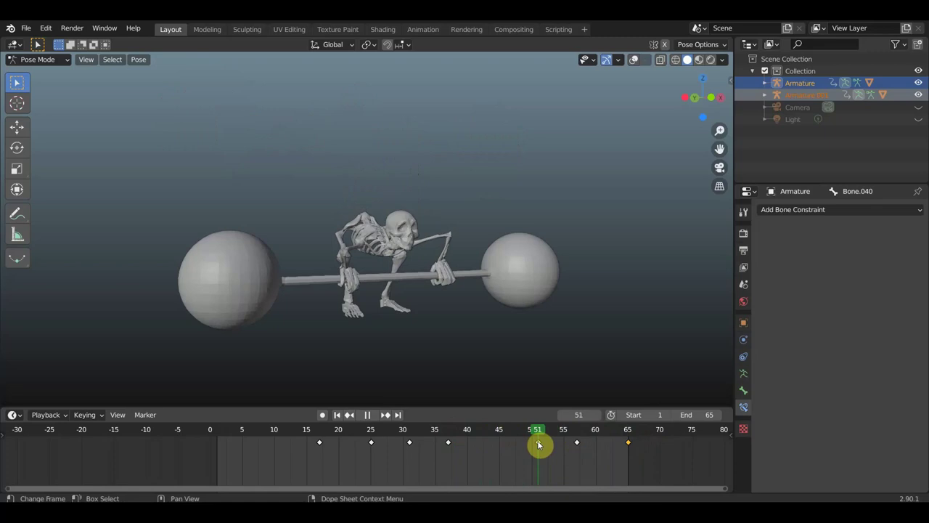
{"action": "left_click_drag", "start_coordinate": [539, 444], "coordinate": [613, 458]}
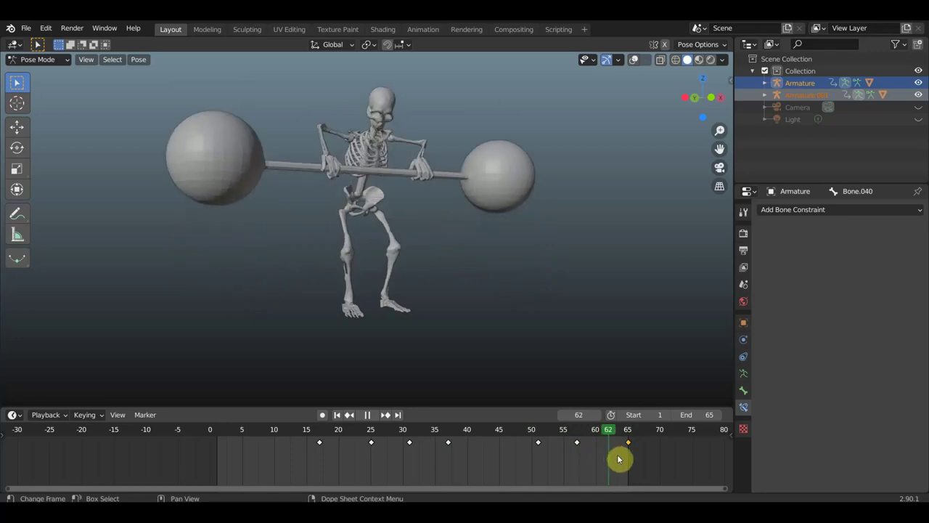
{"action": "left_click", "coordinate": [540, 448]}
{"action": "left_click_drag", "start_coordinate": [272, 428], "coordinate": [222, 428]}
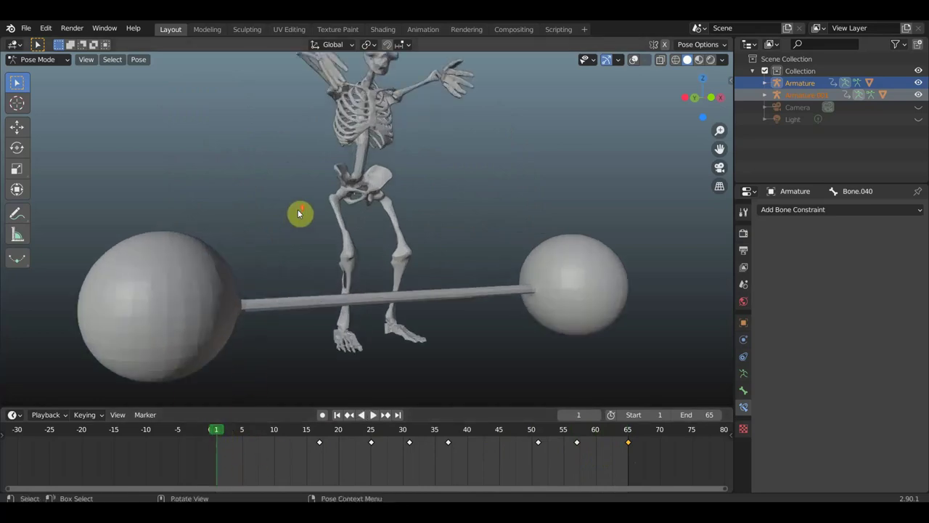
- Stop playback at frame 1, select the chest bone and show bones through the mesh in a side view
{"action": "key", "text": "Escape"}
{"action": "left_click", "coordinate": [365, 149]}
{"action": "left_click", "coordinate": [633, 59]}
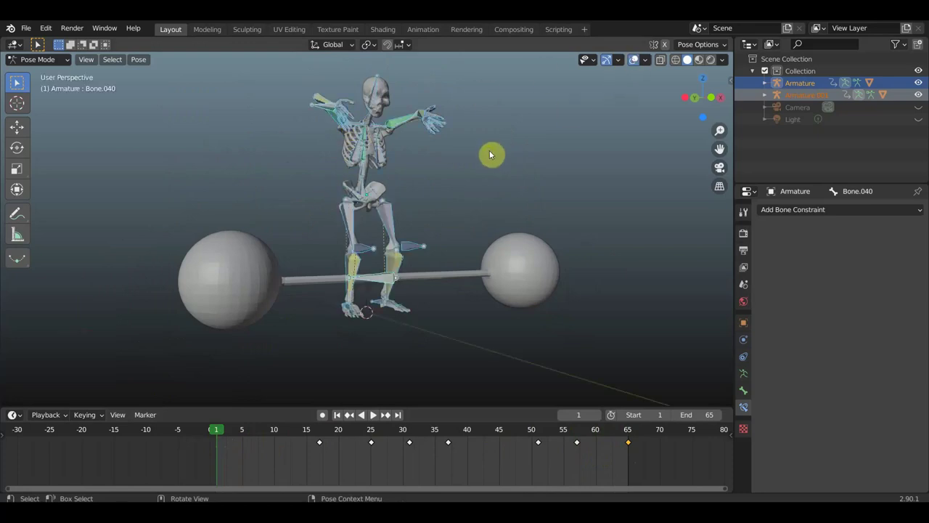
{"action": "middle_click_drag", "start_coordinate": [488, 147], "coordinate": [486, 161]}
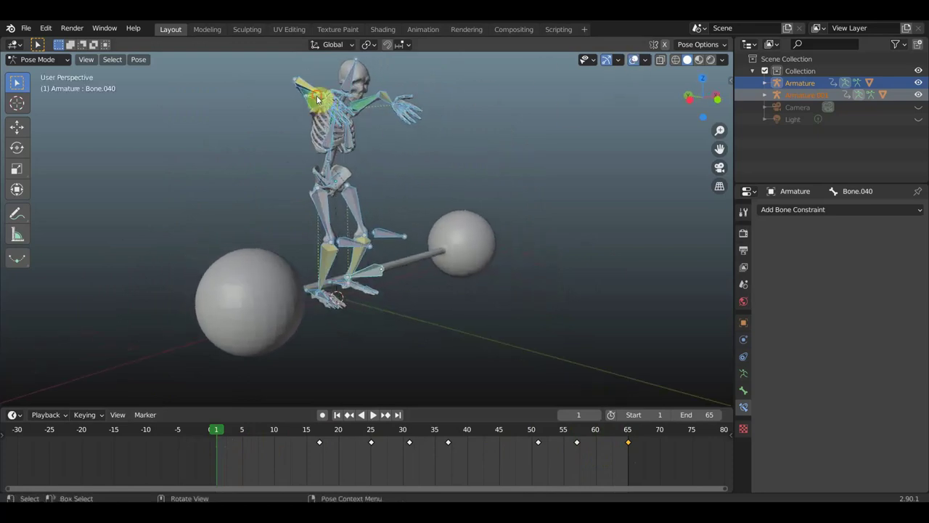
{"action": "middle_click_drag", "start_coordinate": [453, 175], "coordinate": [505, 173]}
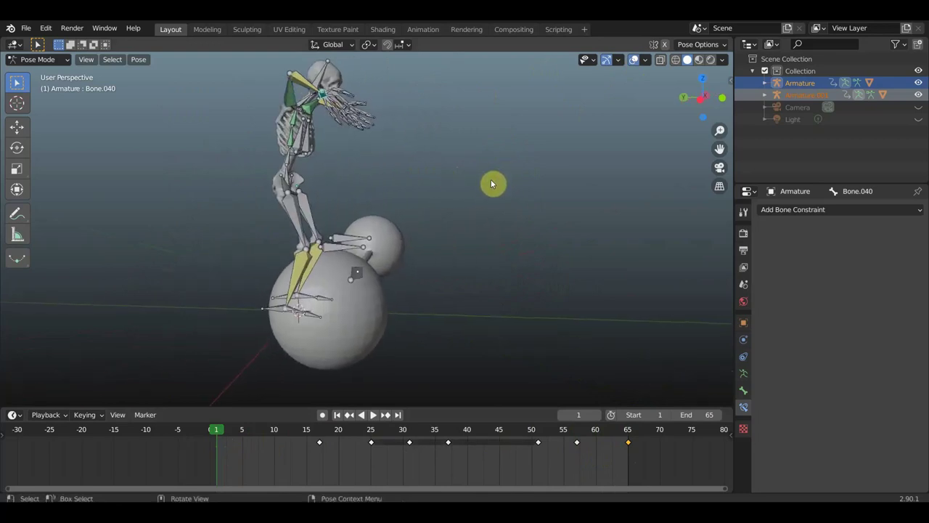
- Move and rotate the left arm and hand down so they hang beside the hip
{"action": "key", "text": "g"}
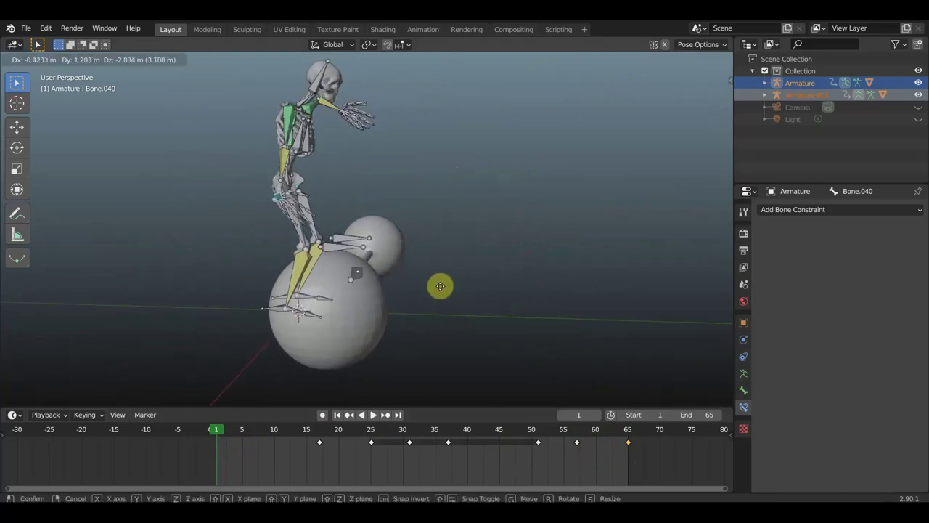
{"action": "left_click", "coordinate": [446, 290]}
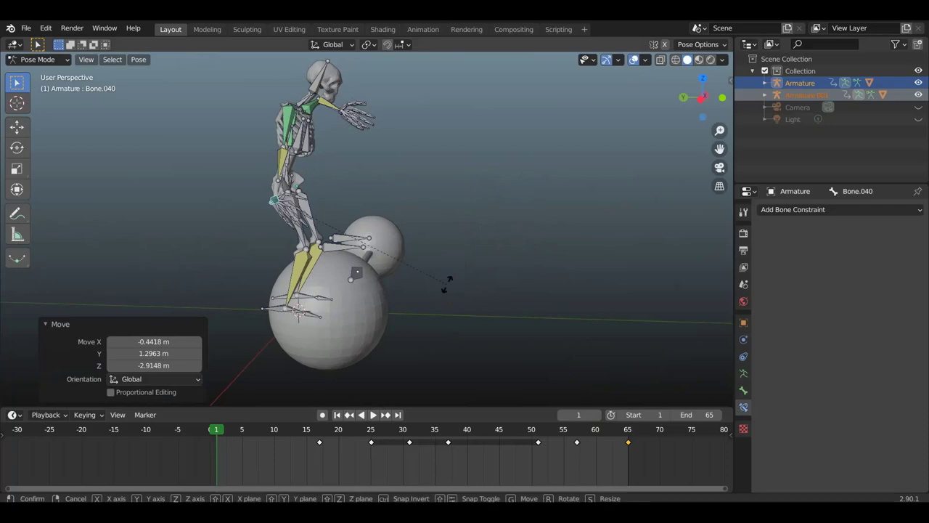
{"action": "key", "text": "r"}
{"action": "left_click", "coordinate": [341, 322]}
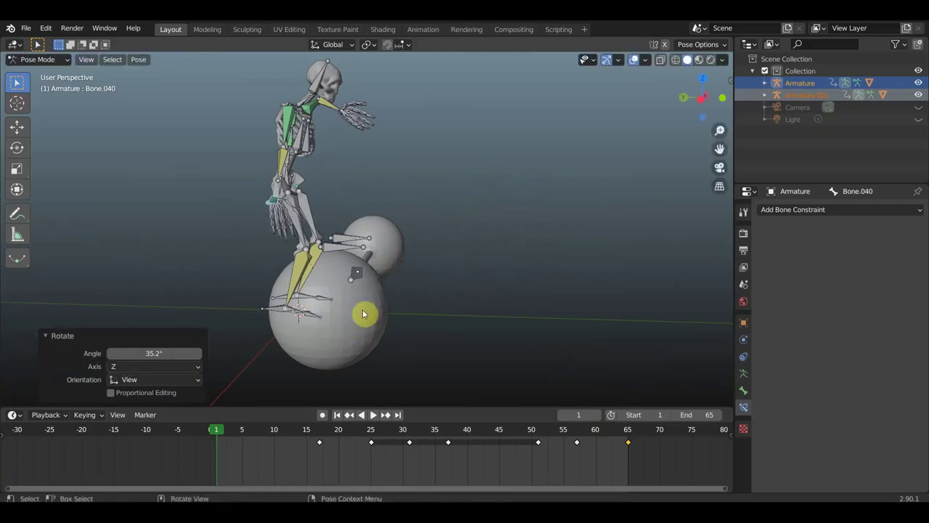
{"action": "key", "text": "g"}
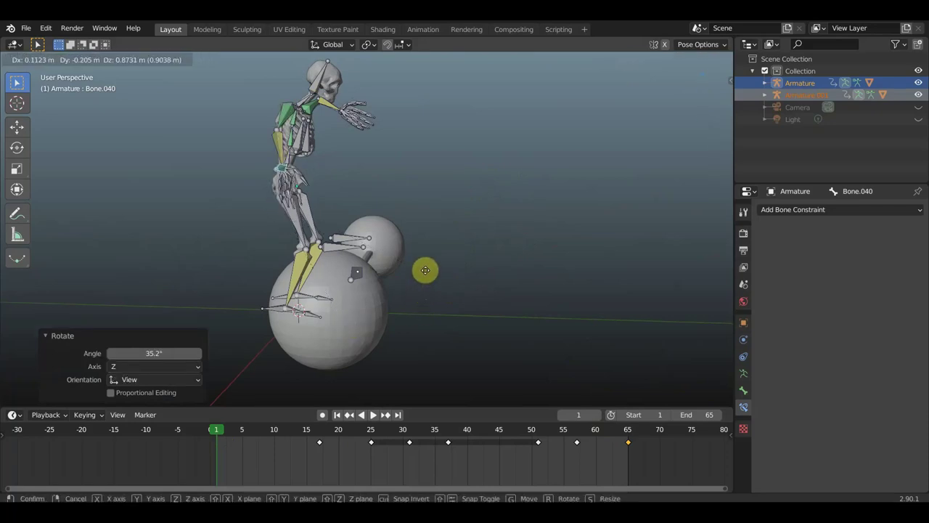
{"action": "left_click", "coordinate": [481, 290]}
{"action": "mouse_move", "coordinate": [481, 290]}
{"action": "middle_mouse_down"}
{"action": "mouse_move", "coordinate": [348, 297]}
{"action": "mouse_move", "coordinate": [359, 293]}
{"action": "middle_mouse_up"}
{"action": "key", "text": "g"}
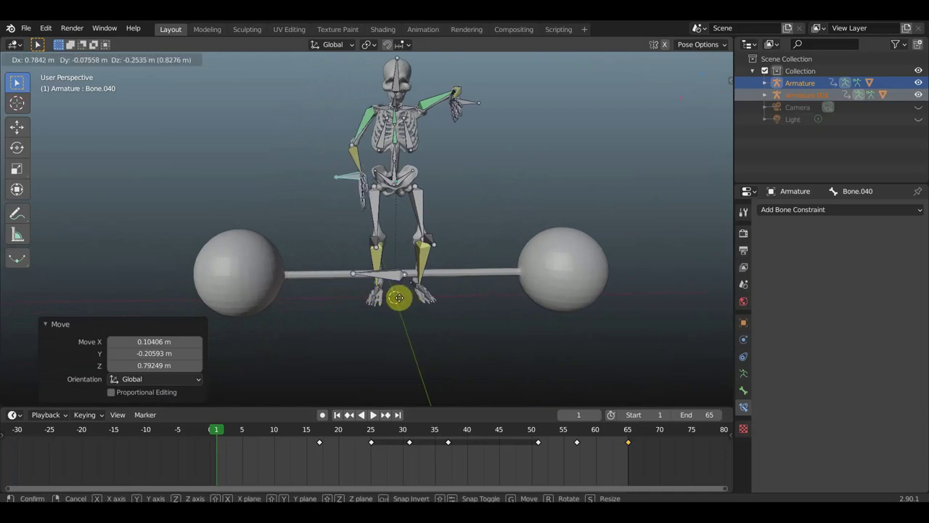
{"action": "left_click", "coordinate": [543, 191]}
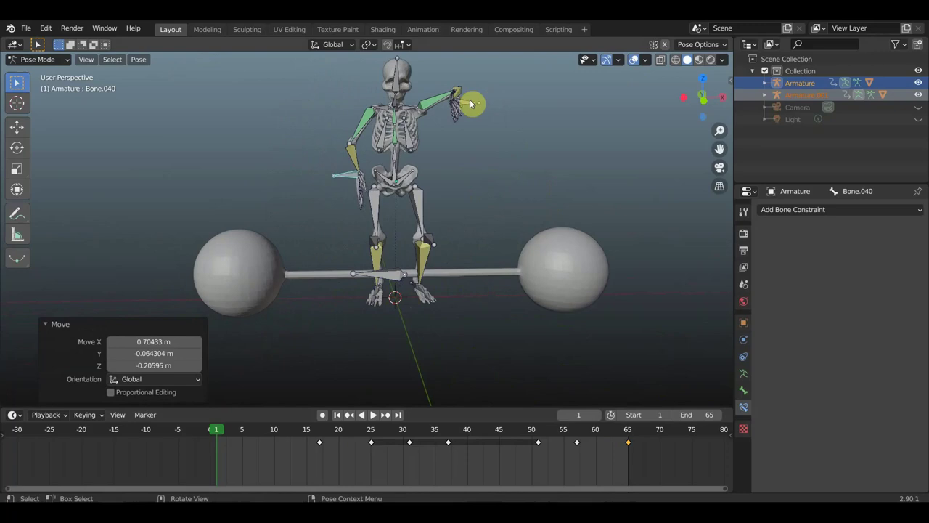
- Move the raised right arm down and rotate its hand (-70.5°) to hang beside the hip
{"action": "left_click", "coordinate": [489, 118]}
{"action": "key", "text": "g"}
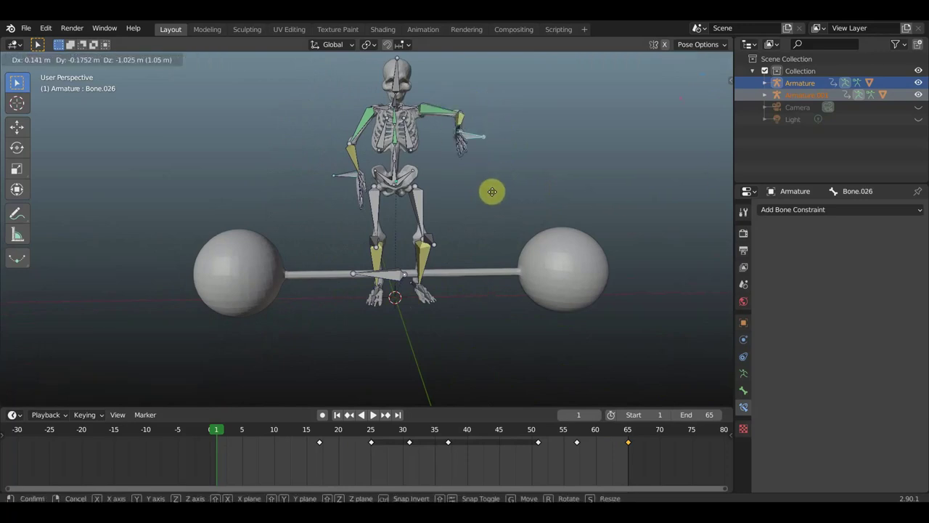
{"action": "left_click", "coordinate": [480, 188]}
{"action": "mouse_move", "coordinate": [456, 190]}
{"action": "middle_mouse_down"}
{"action": "mouse_move", "coordinate": [348, 182]}
{"action": "mouse_move", "coordinate": [491, 206]}
{"action": "middle_mouse_up"}
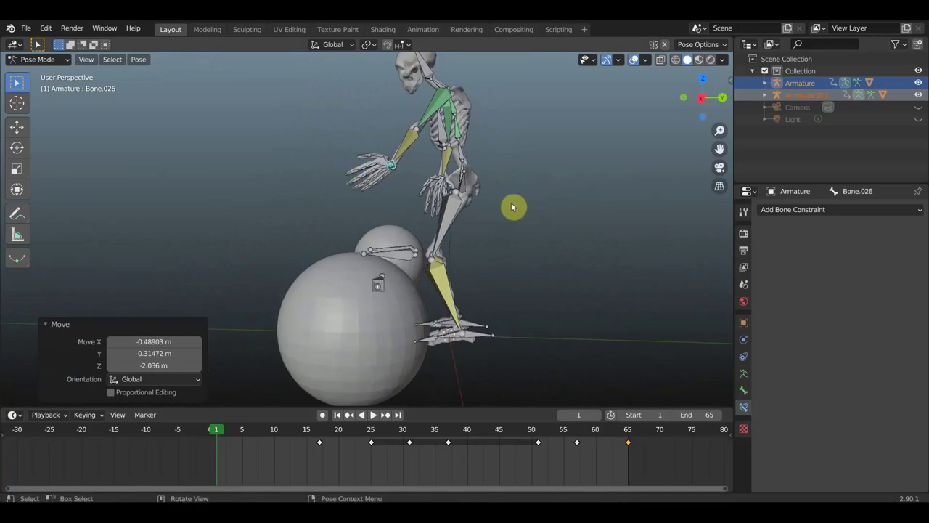
{"action": "key", "text": "g"}
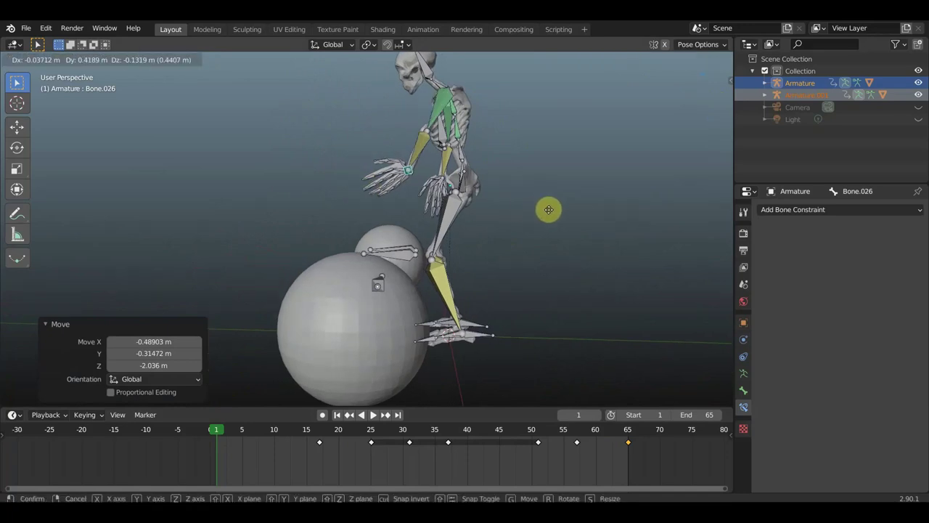
{"action": "left_click", "coordinate": [559, 209]}
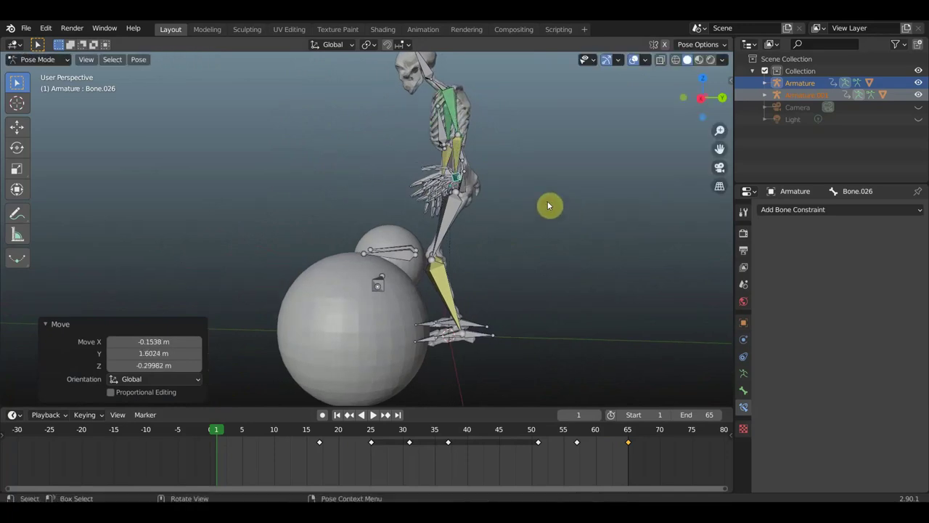
{"action": "key", "text": "r"}
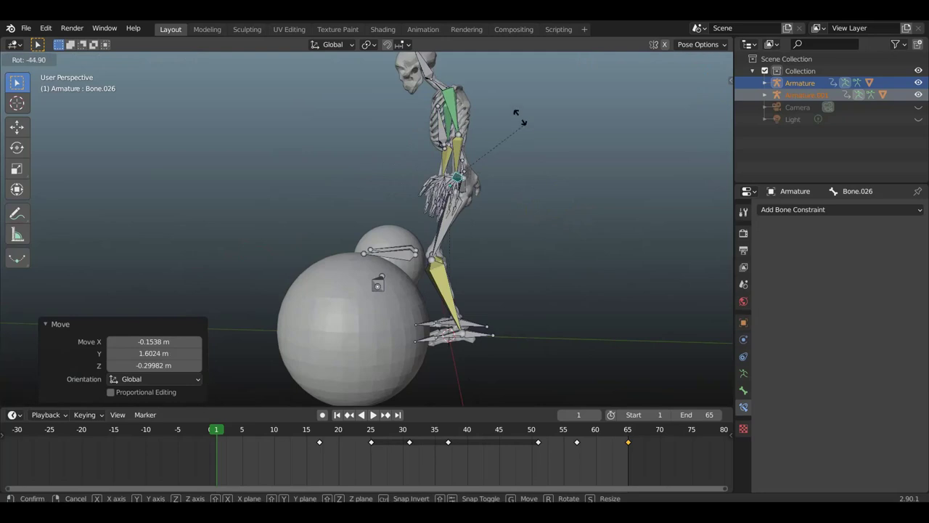
{"action": "left_click", "coordinate": [487, 183]}
{"action": "mouse_move", "coordinate": [487, 183]}
{"action": "middle_mouse_down"}
{"action": "mouse_move", "coordinate": [608, 195]}
{"action": "mouse_move", "coordinate": [617, 184]}
{"action": "mouse_move", "coordinate": [575, 197]}
{"action": "middle_mouse_up"}
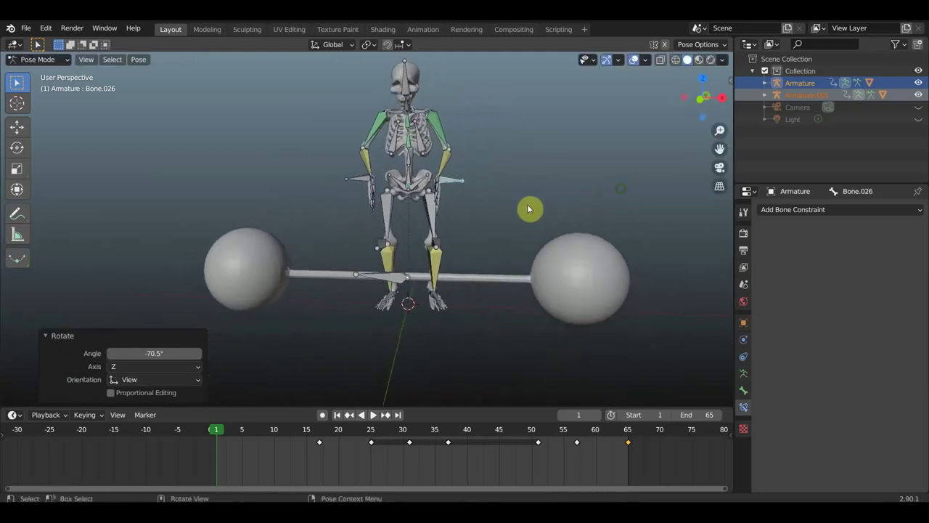
{"action": "key", "text": "g"}
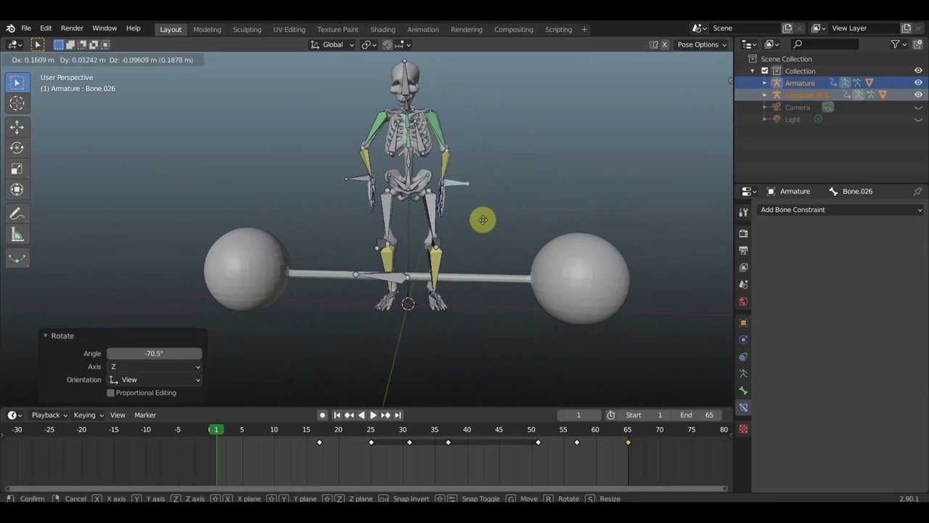
{"action": "left_click", "coordinate": [483, 222]}
{"action": "left_click", "coordinate": [361, 178]}
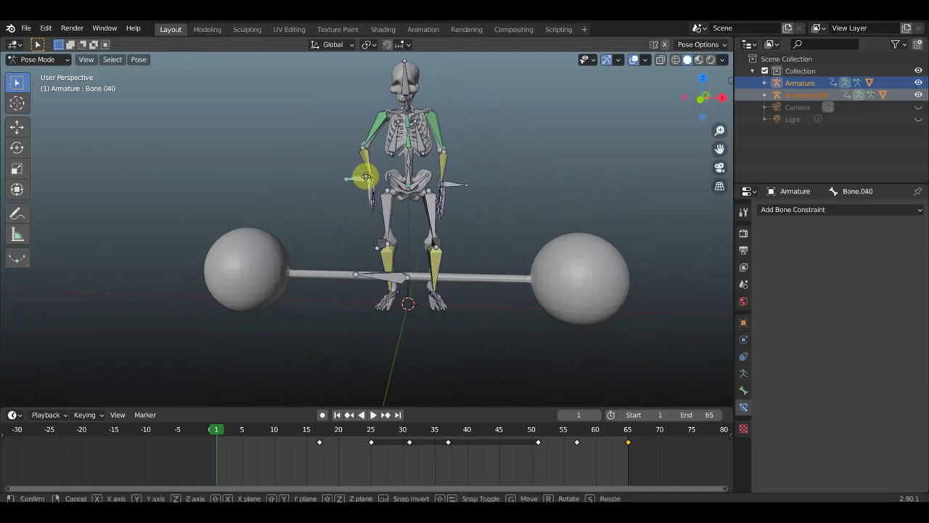
- Reposition hand Bone.040, rotate shoulder Bone.062 and rotate arm Bone.004 to 8.65°
{"action": "key", "text": "g"}
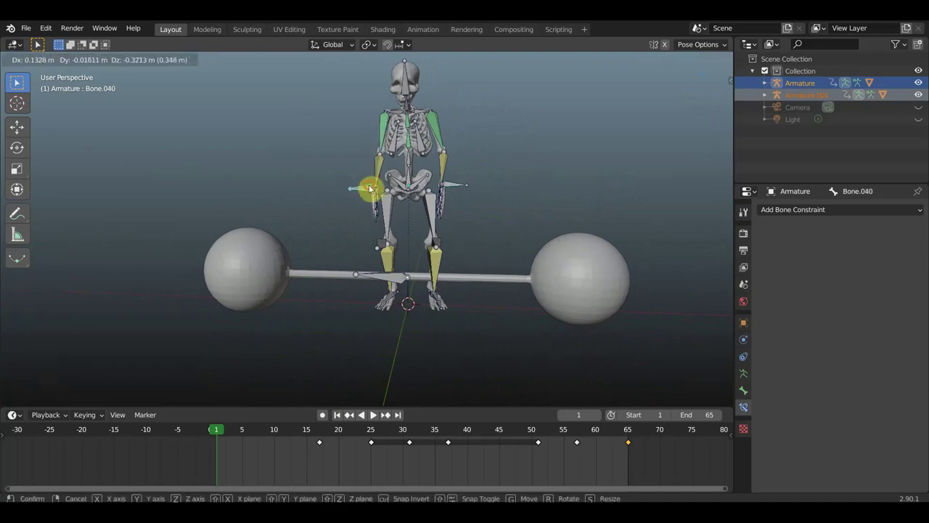
{"action": "left_click", "coordinate": [371, 187]}
{"action": "mouse_move", "coordinate": [385, 196]}
{"action": "middle_mouse_down"}
{"action": "mouse_move", "coordinate": [494, 194]}
{"action": "mouse_move", "coordinate": [405, 196]}
{"action": "middle_mouse_up"}
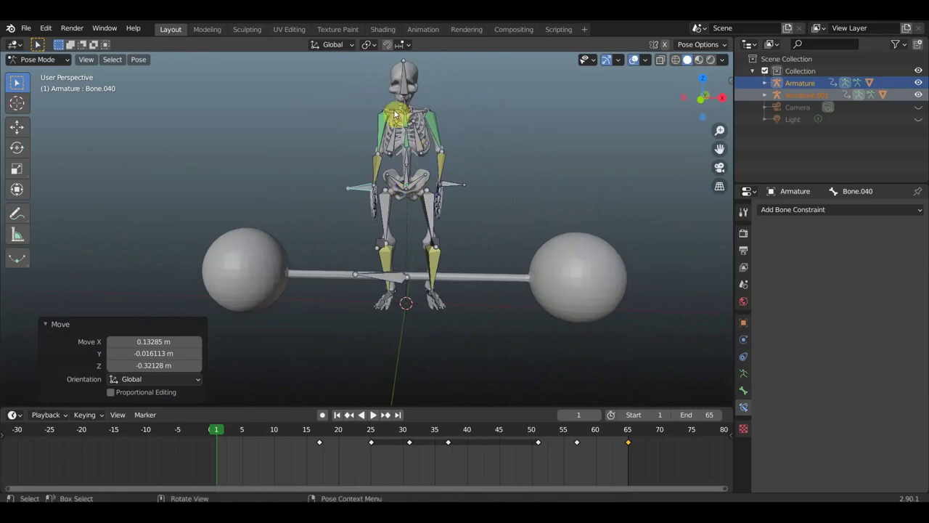
{"action": "left_click", "coordinate": [429, 124]}
{"action": "key", "text": "r"}
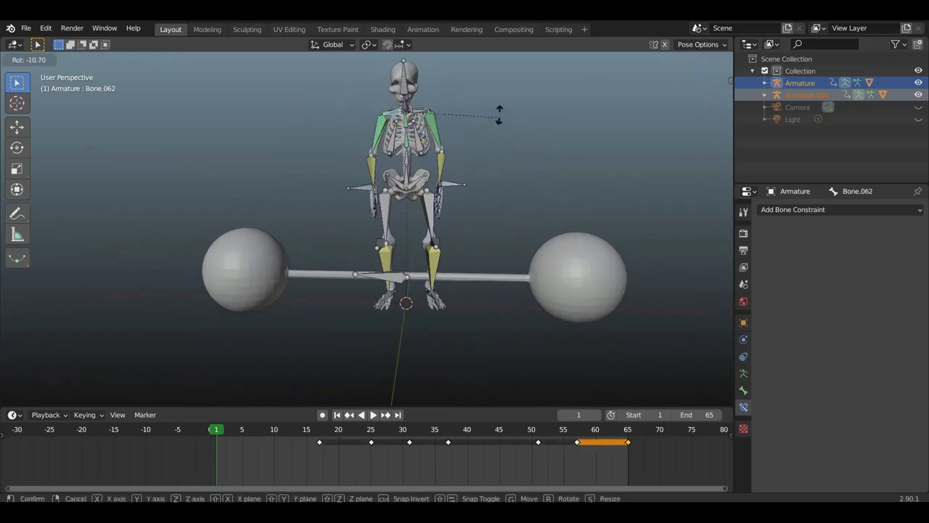
{"action": "left_click", "coordinate": [477, 121]}
{"action": "left_click", "coordinate": [419, 115]}
{"action": "key", "text": "r"}
{"action": "left_click", "coordinate": [487, 150]}
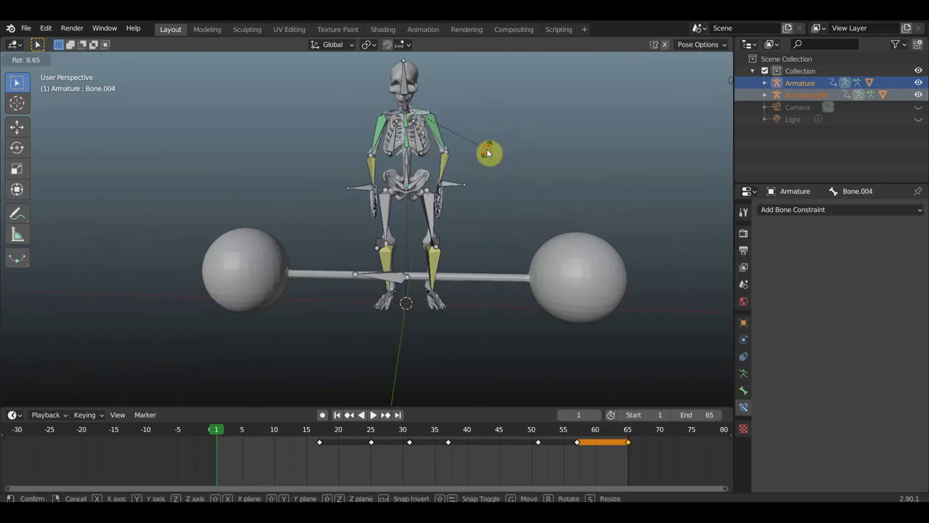
- Lower the Bone.040 and Bone.026 hand bones into their final positions
{"action": "left_click", "coordinate": [376, 200]}
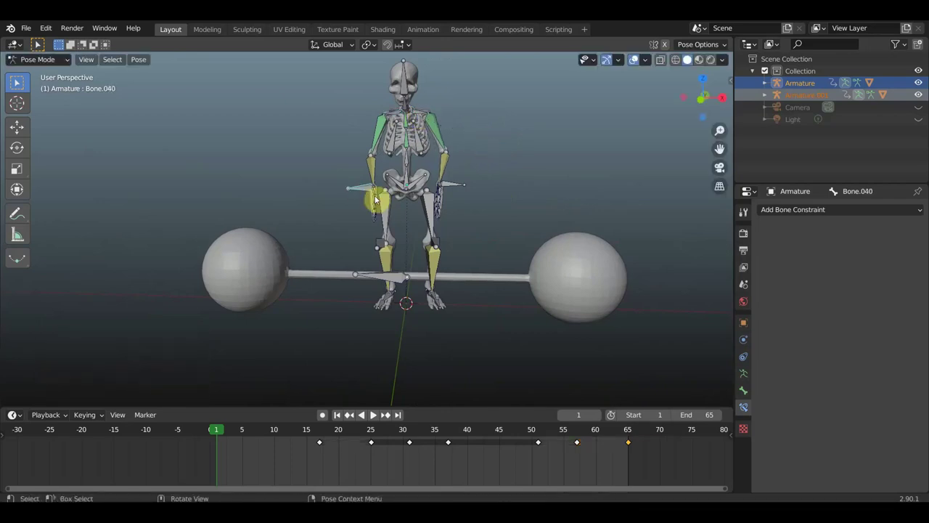
{"action": "key", "text": "g"}
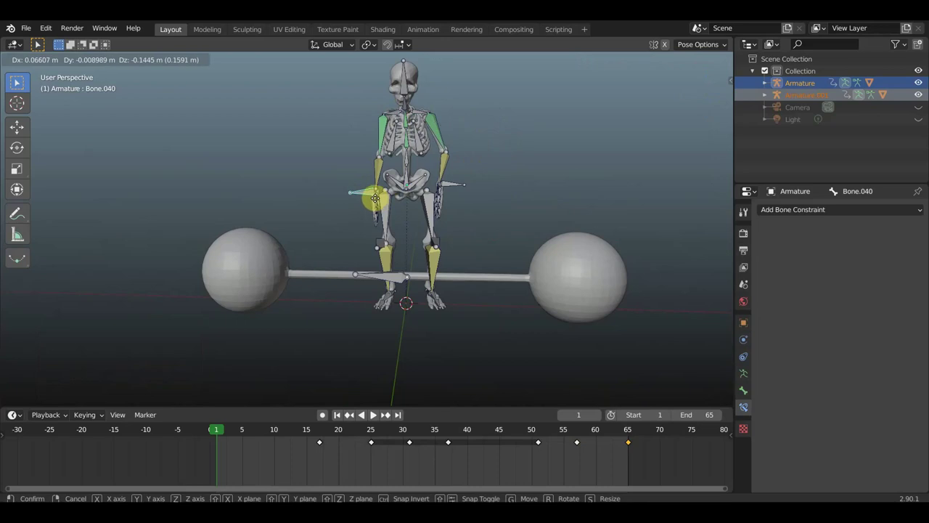
{"action": "left_click", "coordinate": [376, 200]}
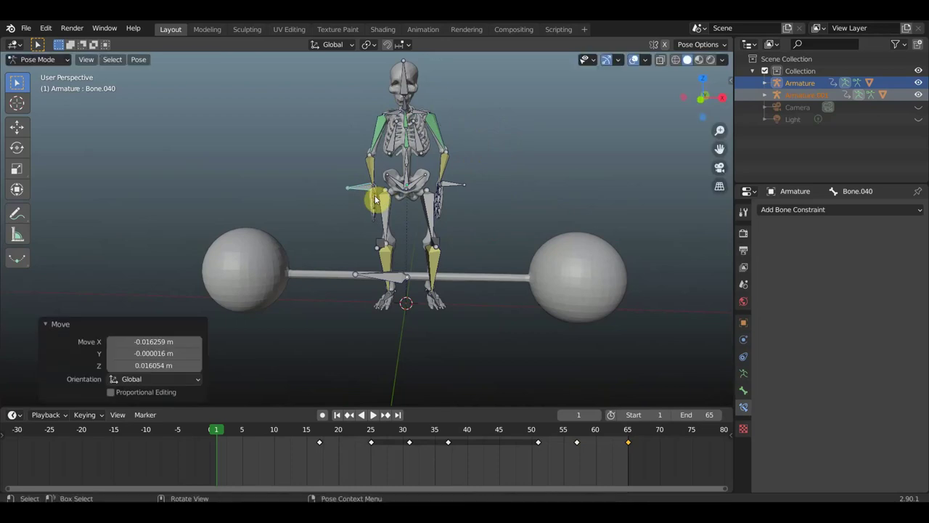
{"action": "key", "text": "g"}
{"action": "left_click", "coordinate": [379, 203]}
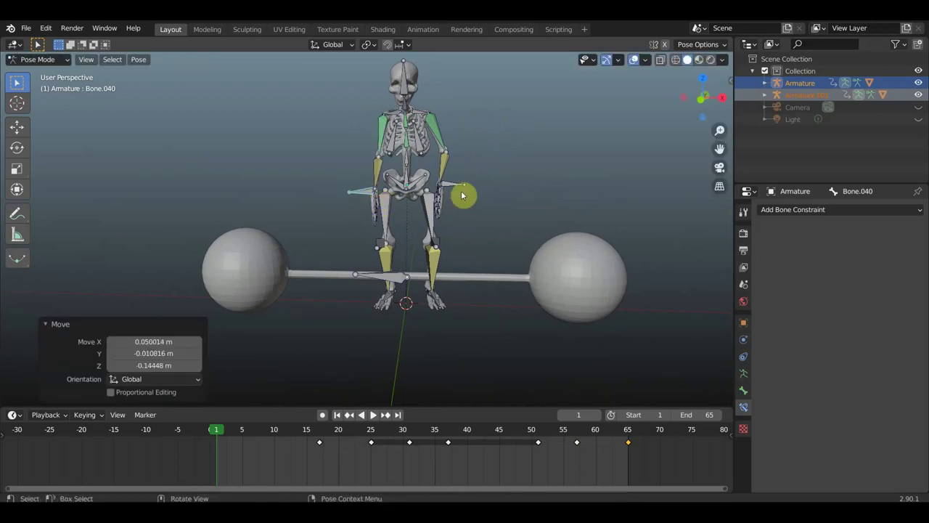
{"action": "left_click", "coordinate": [456, 190]}
{"action": "key", "text": "g"}
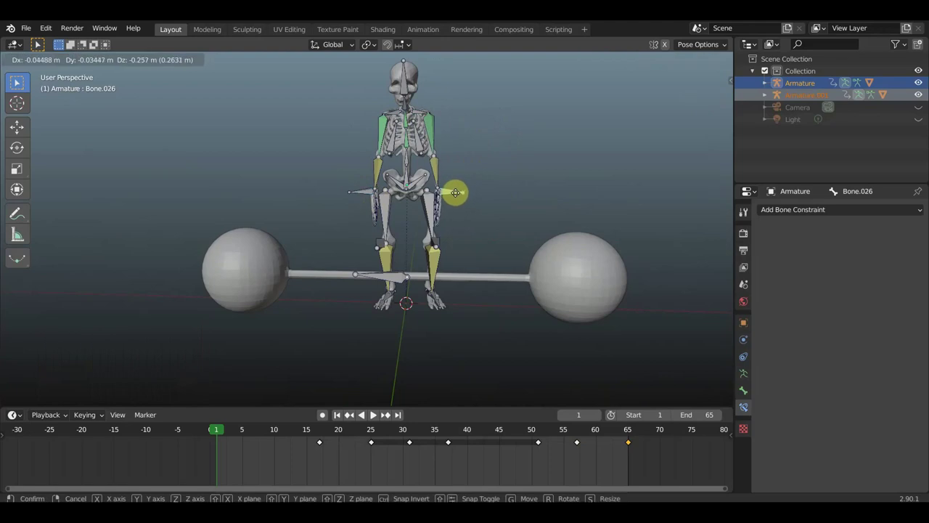
{"action": "left_click", "coordinate": [454, 202]}
{"action": "mouse_move", "coordinate": [414, 226]}
{"action": "middle_mouse_down"}
{"action": "mouse_move", "coordinate": [565, 230]}
{"action": "mouse_move", "coordinate": [431, 225]}
{"action": "middle_mouse_up"}
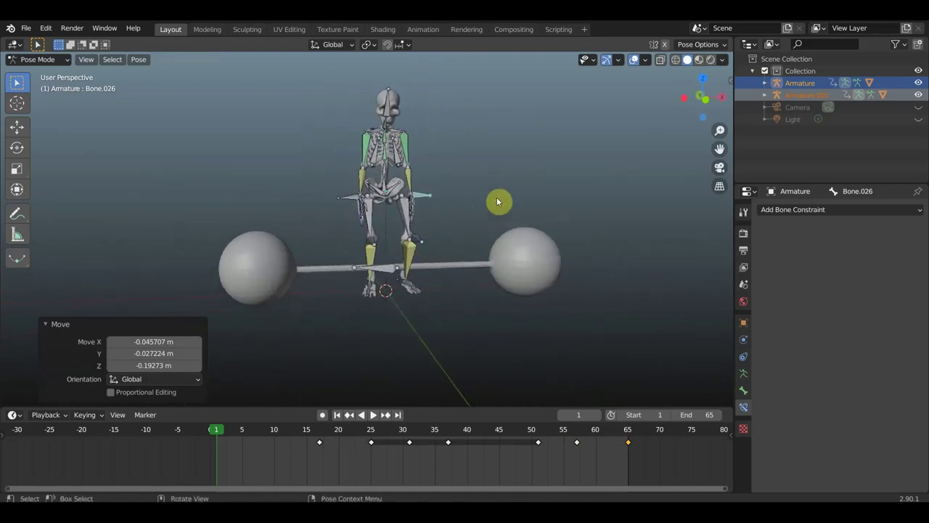
- Select all bones and keyframe the whole arms-down pose at frame 1
{"action": "key", "text": "a"}
{"action": "key", "text": "i"}
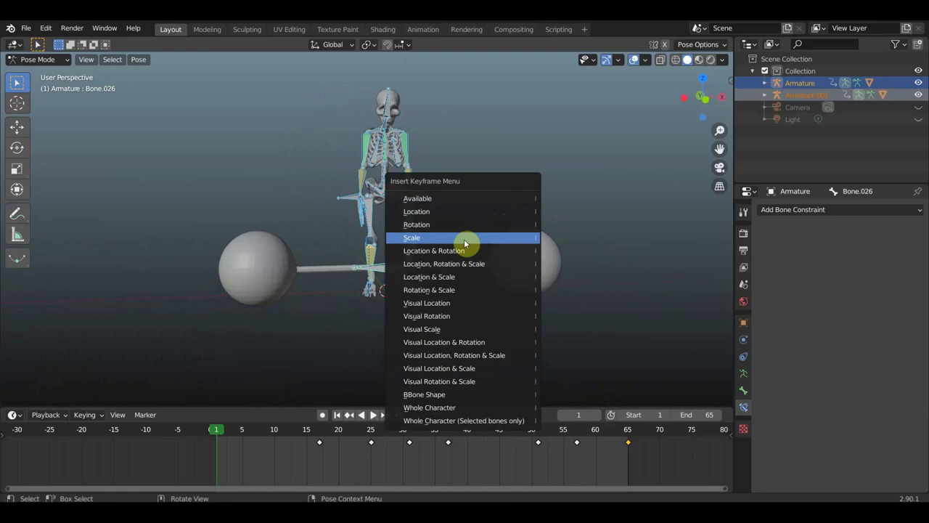
{"action": "left_click", "coordinate": [451, 251]}
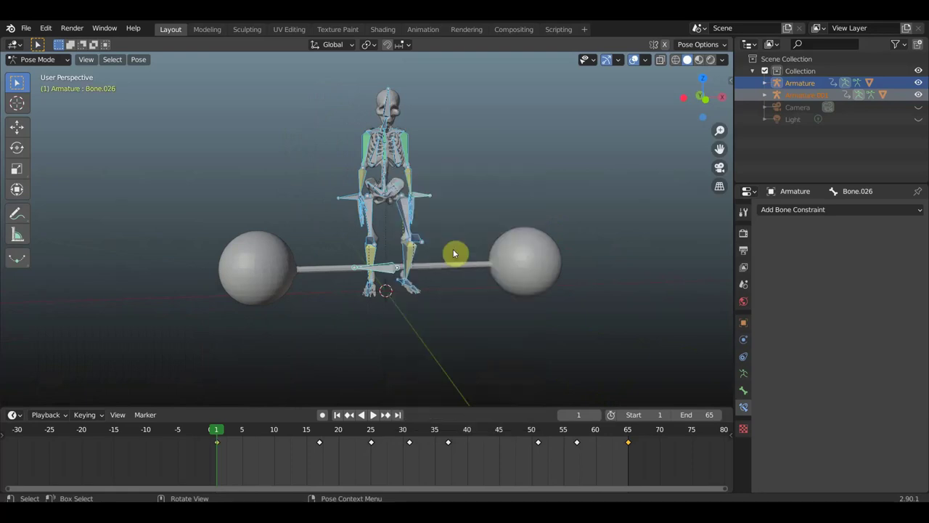
{"action": "left_click", "coordinate": [635, 62]}
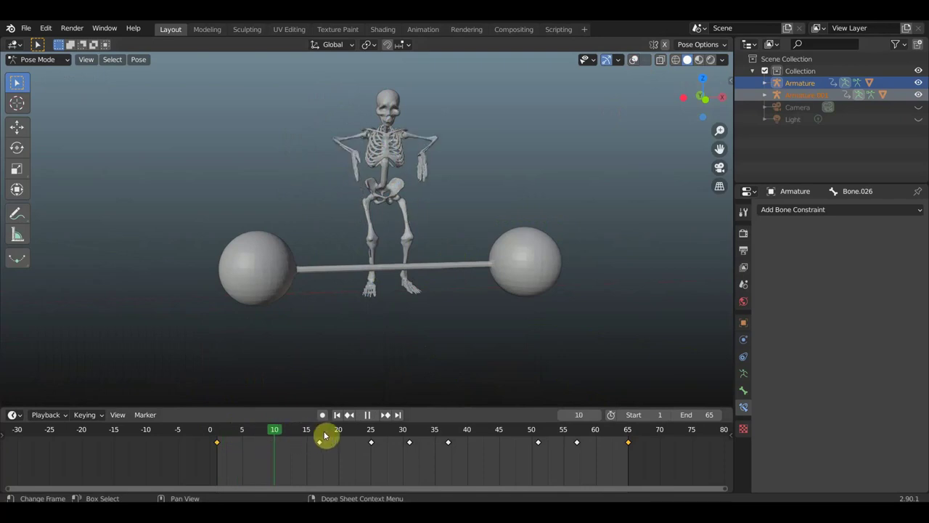
- Scrub and play the lift as plain mesh from several angles, stop at frame 17, then show the bones again
{"action": "left_click_drag", "start_coordinate": [386, 433], "coordinate": [322, 433]}
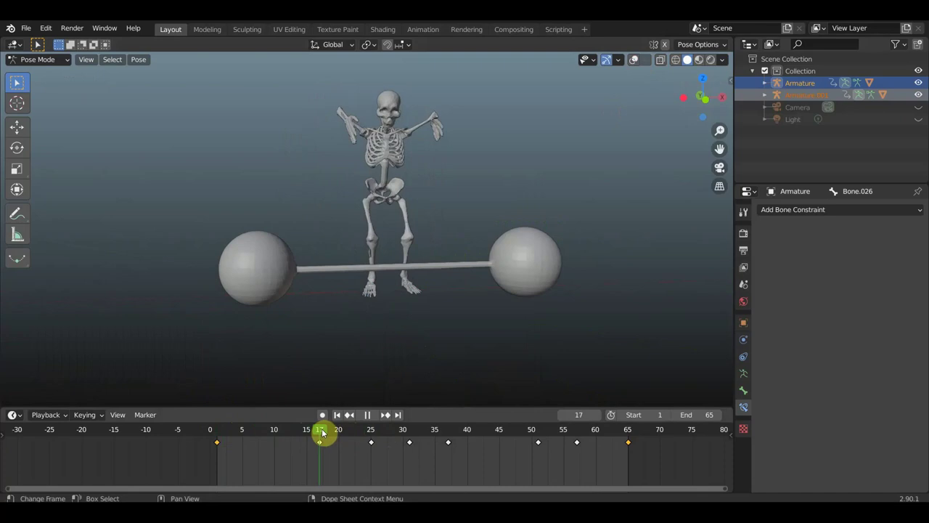
{"action": "mouse_move", "coordinate": [322, 432]}
{"action": "left_mouse_down"}
{"action": "mouse_move", "coordinate": [367, 437]}
{"action": "mouse_move", "coordinate": [322, 436]}
{"action": "left_mouse_up"}
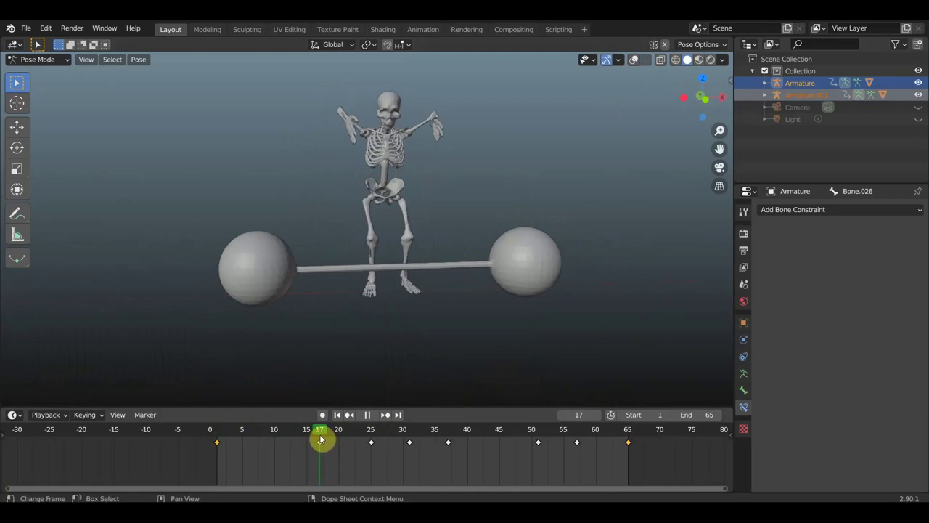
{"action": "mouse_move", "coordinate": [382, 349]}
{"action": "middle_mouse_down"}
{"action": "mouse_move", "coordinate": [368, 355]}
{"action": "mouse_move", "coordinate": [535, 351]}
{"action": "middle_mouse_up"}
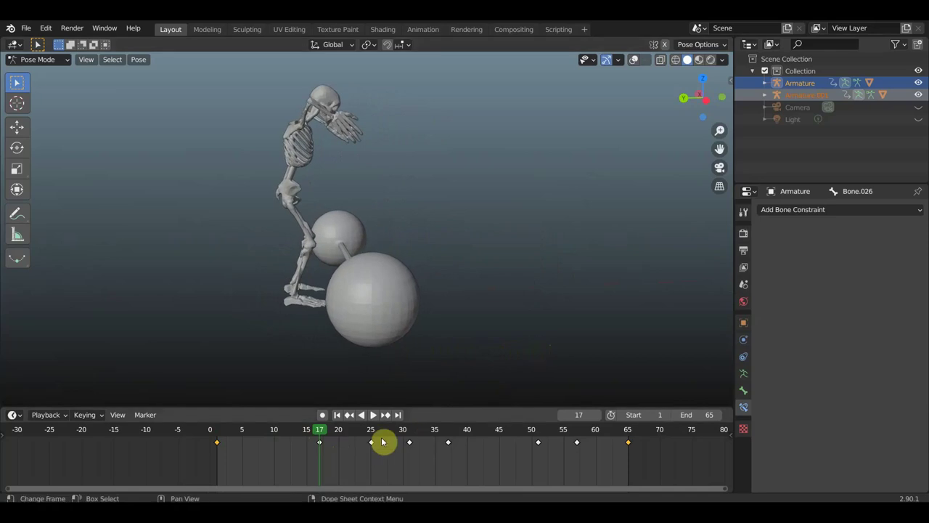
{"action": "key", "text": "space"}
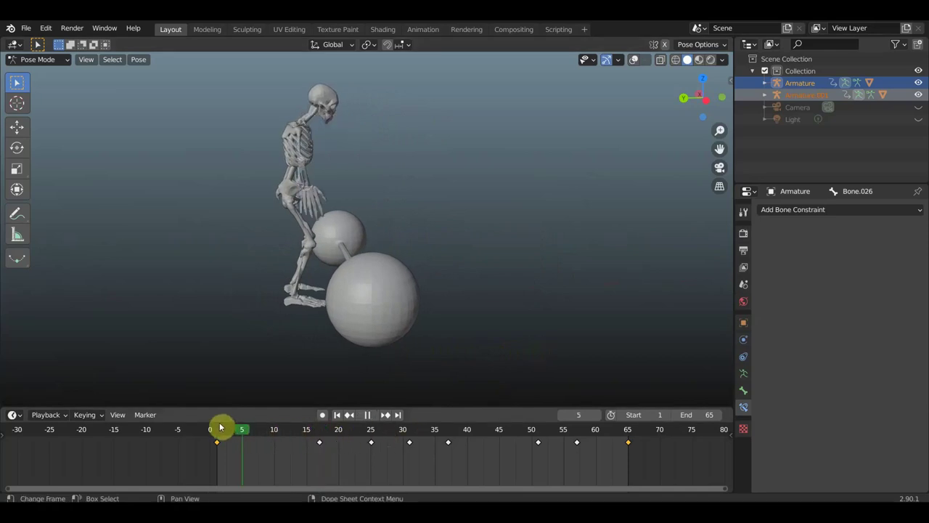
{"action": "mouse_move", "coordinate": [259, 429]}
{"action": "left_mouse_down"}
{"action": "mouse_move", "coordinate": [306, 431]}
{"action": "mouse_move", "coordinate": [265, 433]}
{"action": "left_mouse_up"}
{"action": "mouse_move", "coordinate": [403, 303]}
{"action": "middle_mouse_down"}
{"action": "mouse_move", "coordinate": [318, 322]}
{"action": "mouse_move", "coordinate": [255, 317]}
{"action": "middle_mouse_up"}
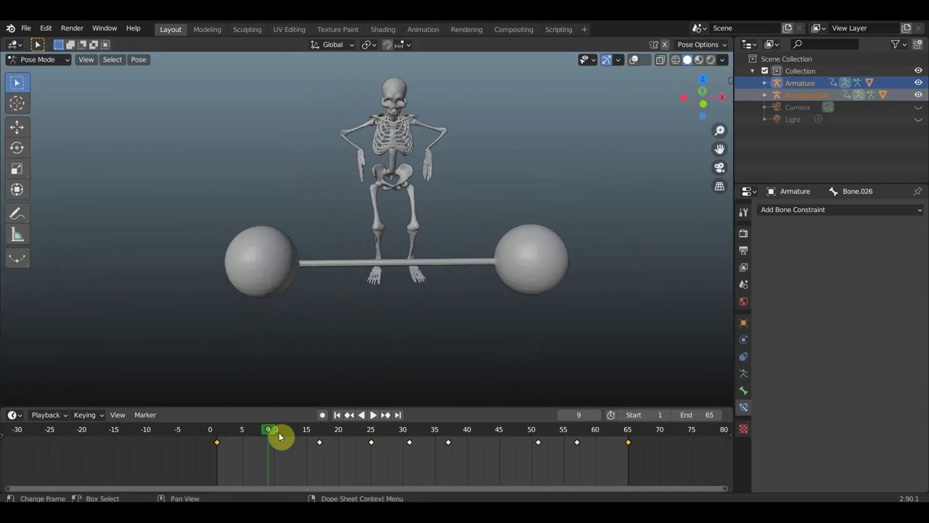
{"action": "key", "text": "space"}
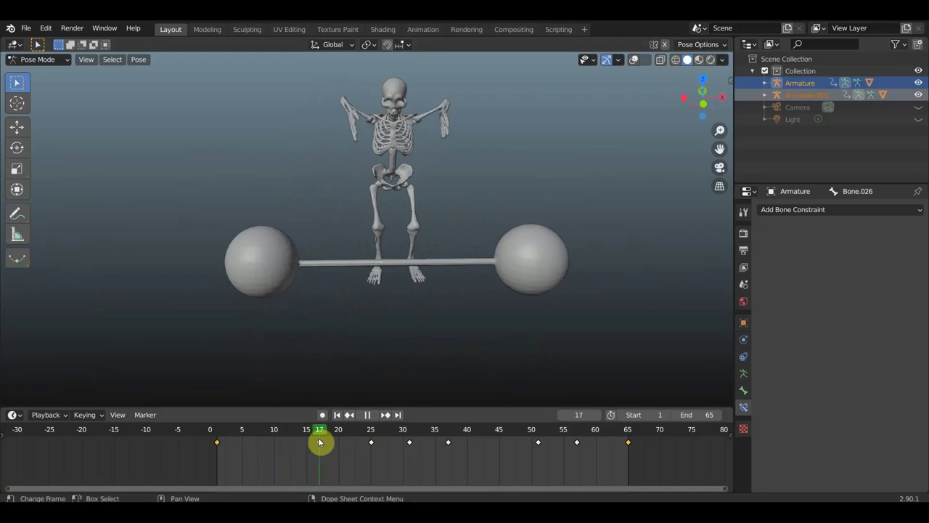
{"action": "key", "text": "space"}
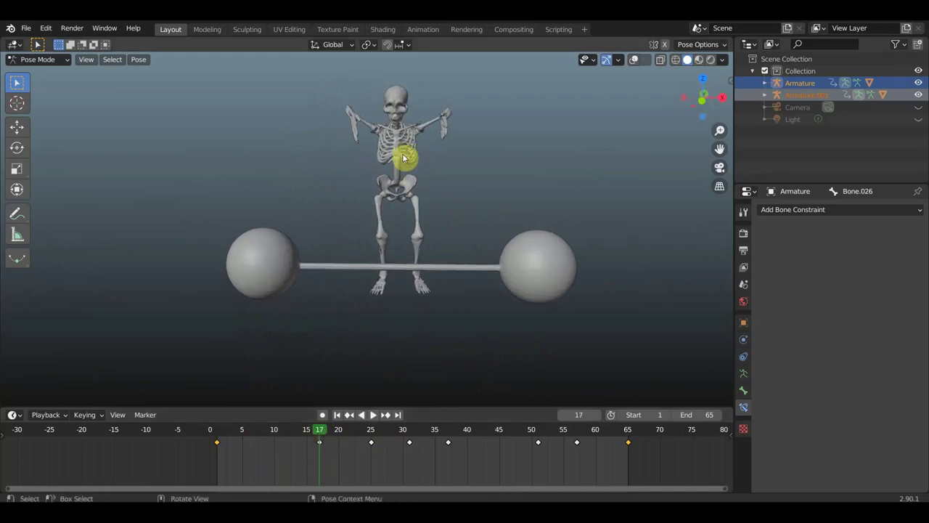
{"action": "scroll", "coordinate": [415, 173], "scroll_direction": "up", "scroll_amount": 3}
{"action": "mouse_move", "coordinate": [415, 173]}
{"action": "middle_mouse_down"}
{"action": "mouse_move", "coordinate": [550, 193]}
{"action": "mouse_move", "coordinate": [313, 183]}
{"action": "middle_mouse_up"}
{"action": "left_click", "coordinate": [632, 61]}
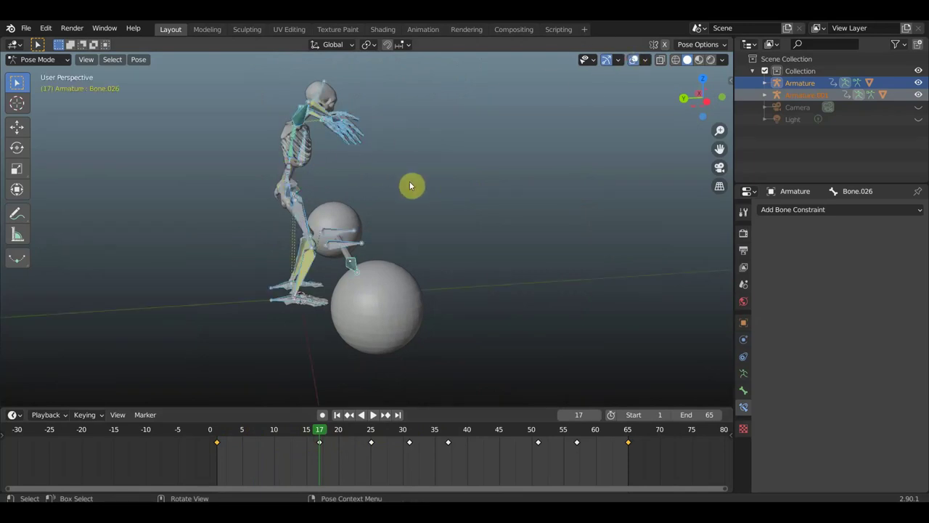
- Rotate spine Bone.030 and upper-body Bone.035 (-21.2°) at frame 17
{"action": "key", "text": "r"}
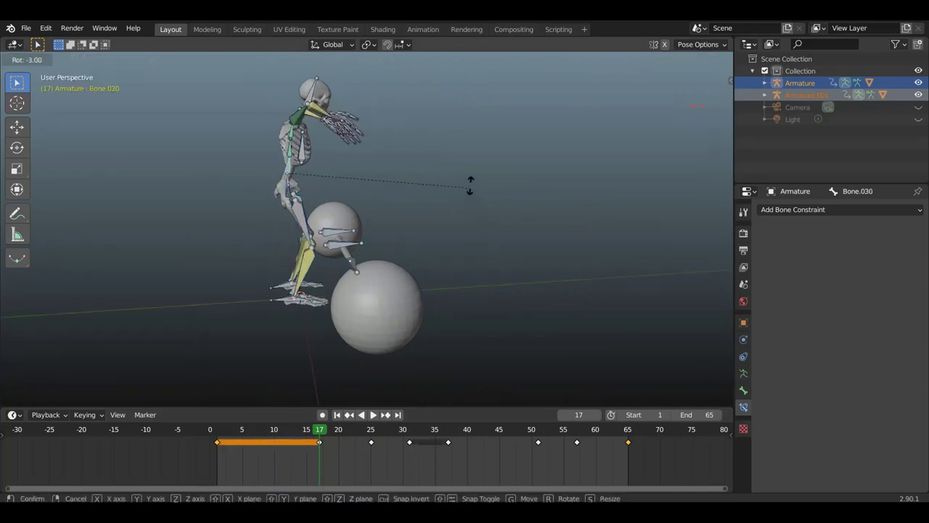
{"action": "left_click", "coordinate": [354, 139]}
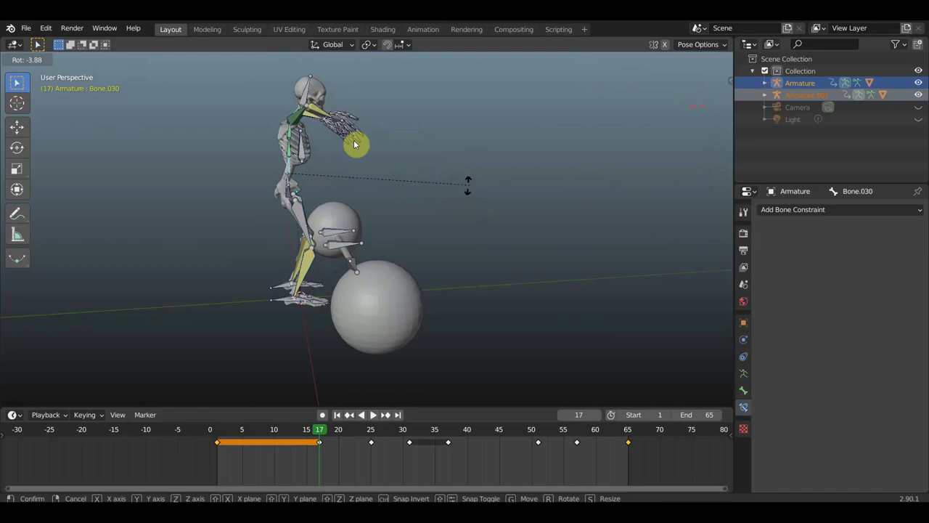
{"action": "left_click", "coordinate": [306, 90]}
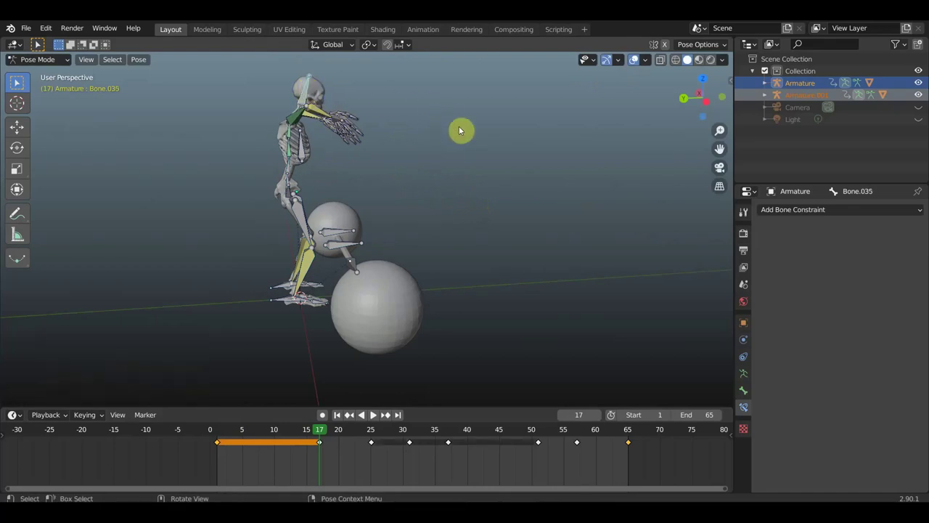
{"action": "key", "text": "r"}
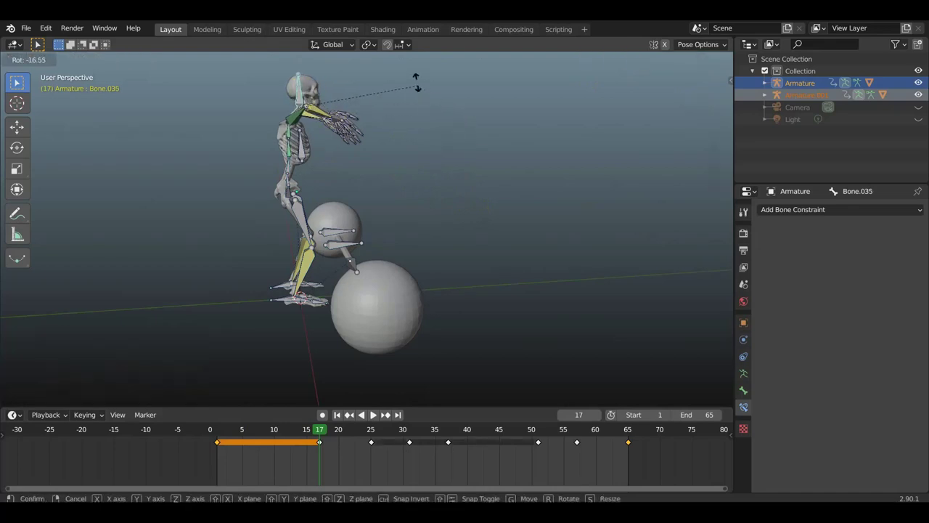
{"action": "left_click", "coordinate": [476, 154]}
{"action": "middle_click_drag", "start_coordinate": [477, 154], "coordinate": [330, 151]}
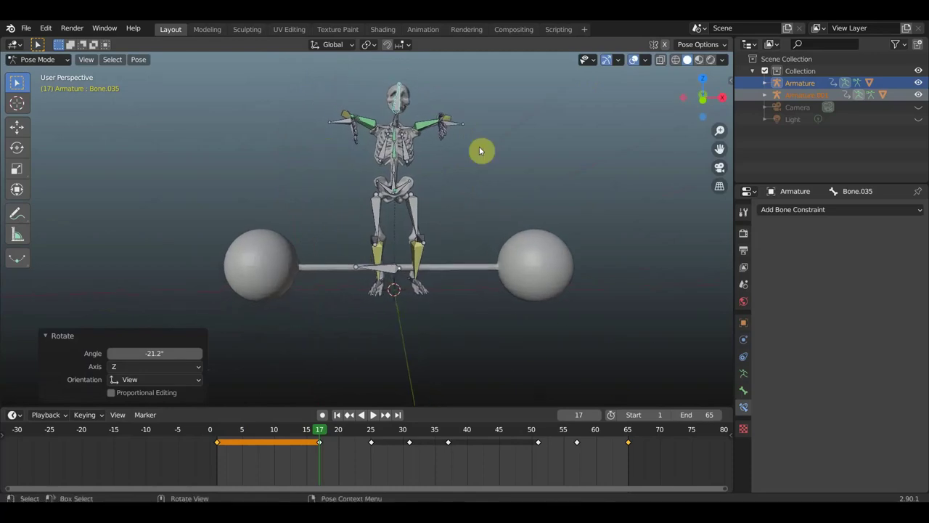
- Insert a Location & Rotation keyframe at frame 17 and scrub back to frame 0
{"action": "key", "text": "i"}
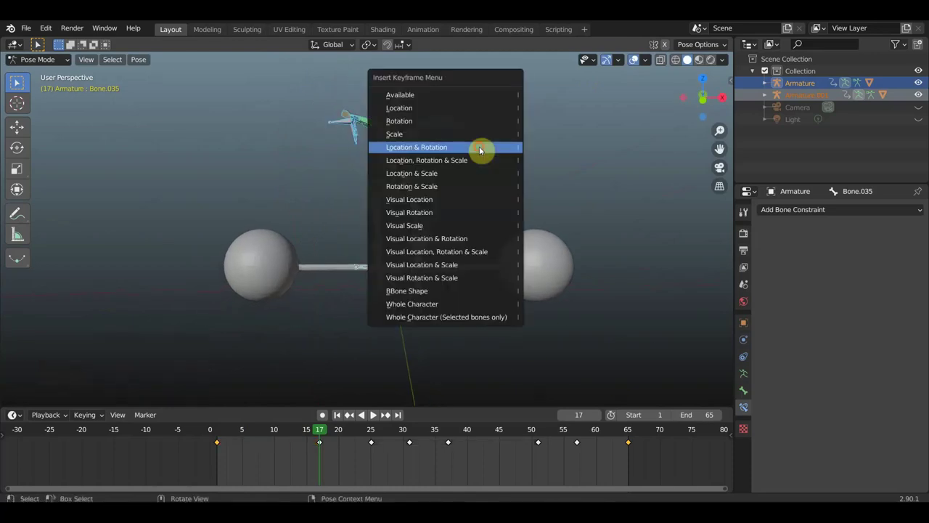
{"action": "left_click", "coordinate": [479, 147]}
{"action": "mouse_move", "coordinate": [320, 431]}
{"action": "left_mouse_down"}
{"action": "mouse_move", "coordinate": [203, 419]}
{"action": "mouse_move", "coordinate": [377, 444]}
{"action": "mouse_move", "coordinate": [207, 439]}
{"action": "left_mouse_up"}
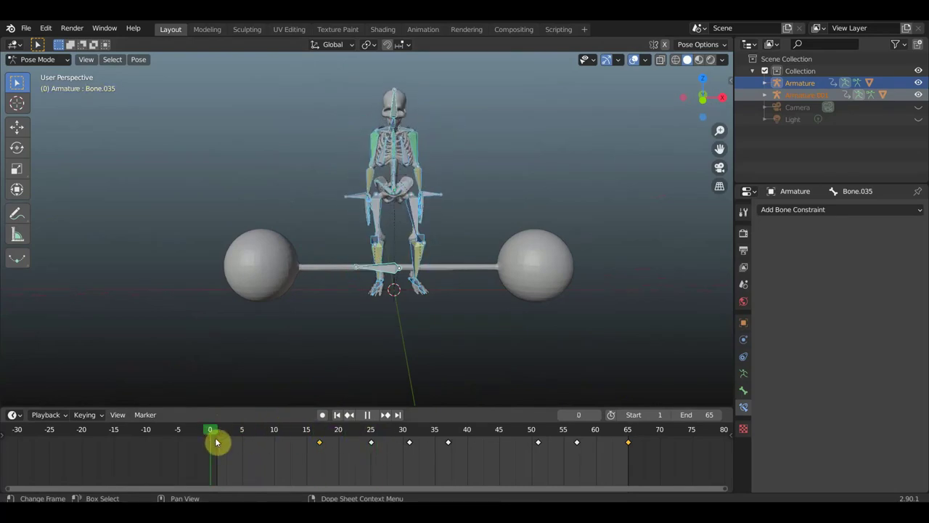
- Stop at frame 1, hide the bones, reframe the skeleton and barbell, and play from frame 1
{"action": "key", "text": "space"}
{"action": "left_click", "coordinate": [634, 62]}
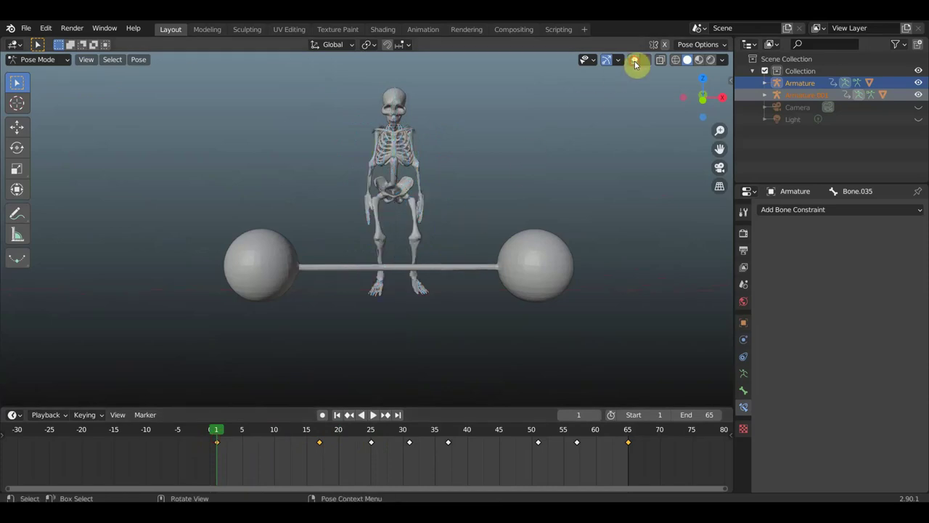
{"action": "mouse_move", "coordinate": [532, 204]}
{"action": "middle_mouse_down"}
{"action": "mouse_move", "coordinate": [510, 219]}
{"action": "mouse_move", "coordinate": [580, 224]}
{"action": "mouse_move", "coordinate": [571, 224]}
{"action": "middle_mouse_up"}
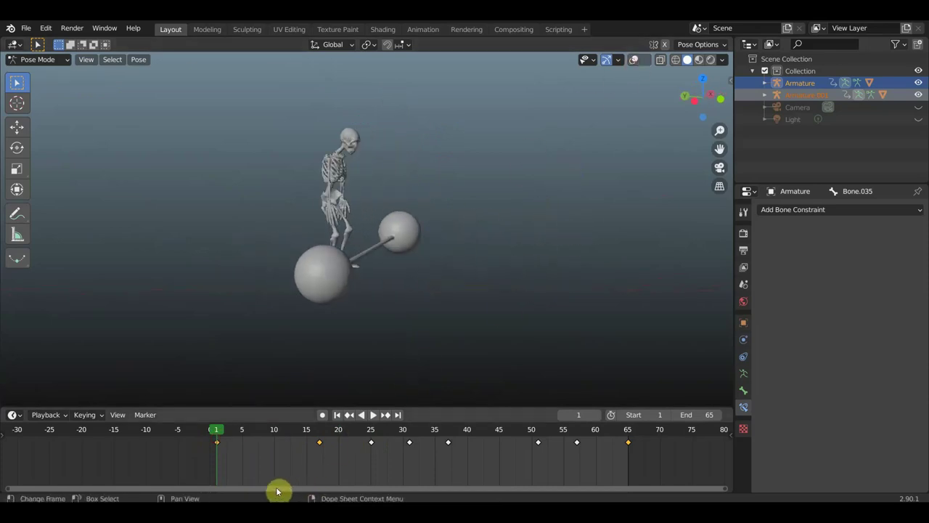
{"action": "middle_click_drag", "start_coordinate": [367, 404], "coordinate": [378, 355]}
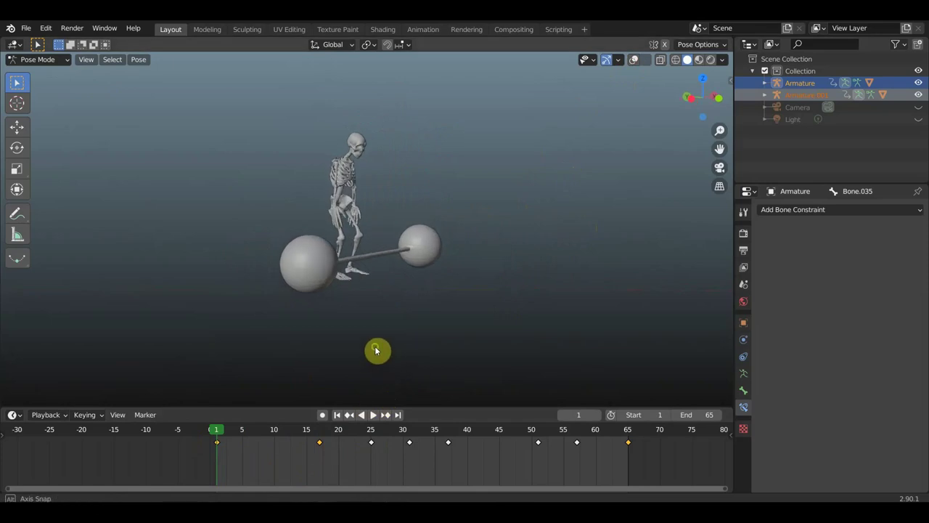
{"action": "scroll", "coordinate": [382, 334], "scroll_direction": "up", "scroll_amount": 2}
{"action": "scroll", "coordinate": [383, 334], "scroll_direction": "up", "scroll_amount": 2}
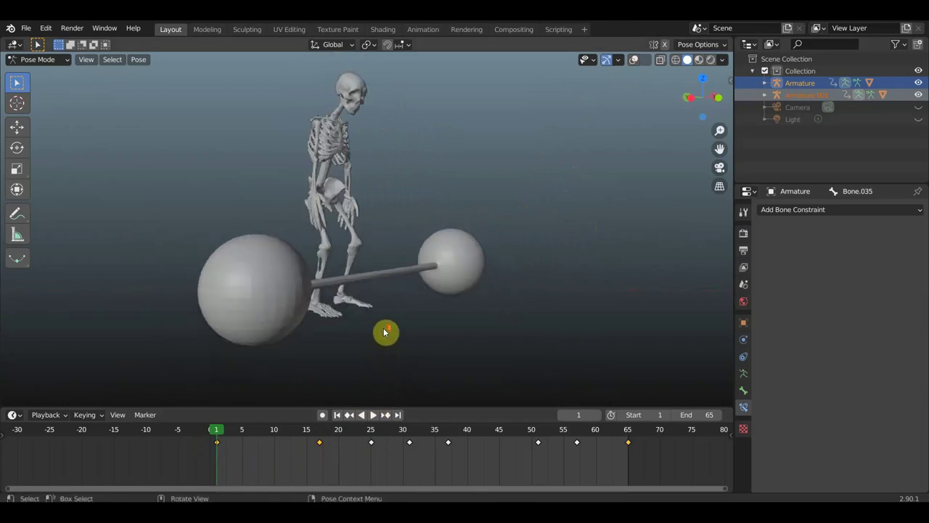
{"action": "left_click", "coordinate": [375, 417]}
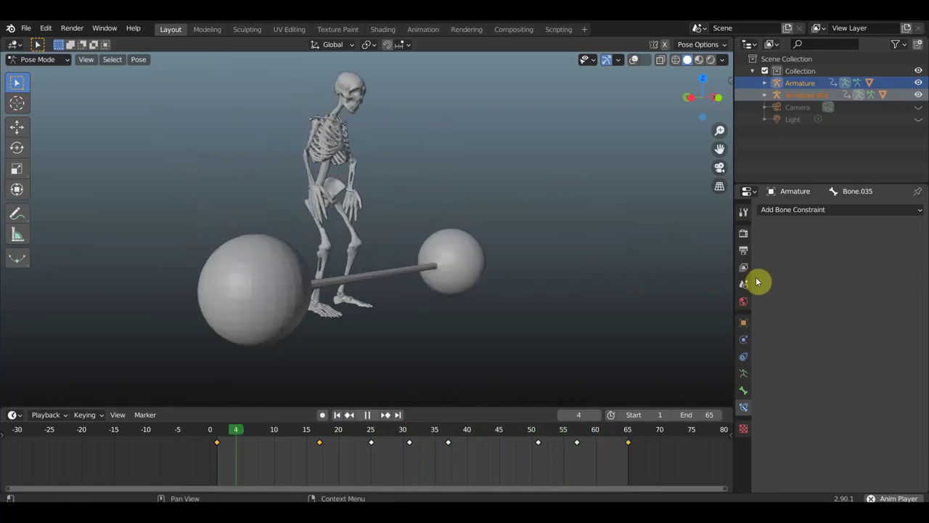
- Pause playback, zoom the dope sheet and scrub the timeline to land on frame 19
{"action": "left_click", "coordinate": [367, 414]}
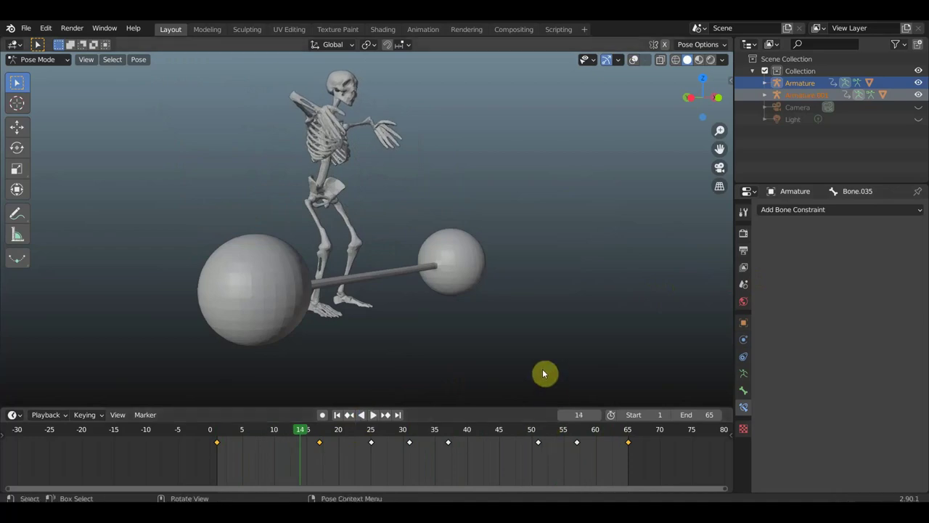
{"action": "left_click_drag", "start_coordinate": [278, 433], "coordinate": [268, 434]}
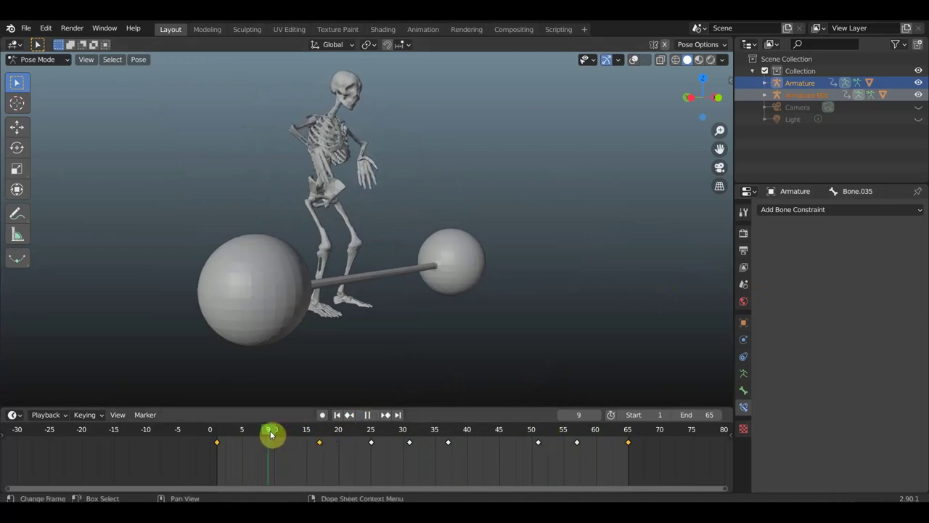
{"action": "left_click_drag", "start_coordinate": [331, 443], "coordinate": [336, 441]}
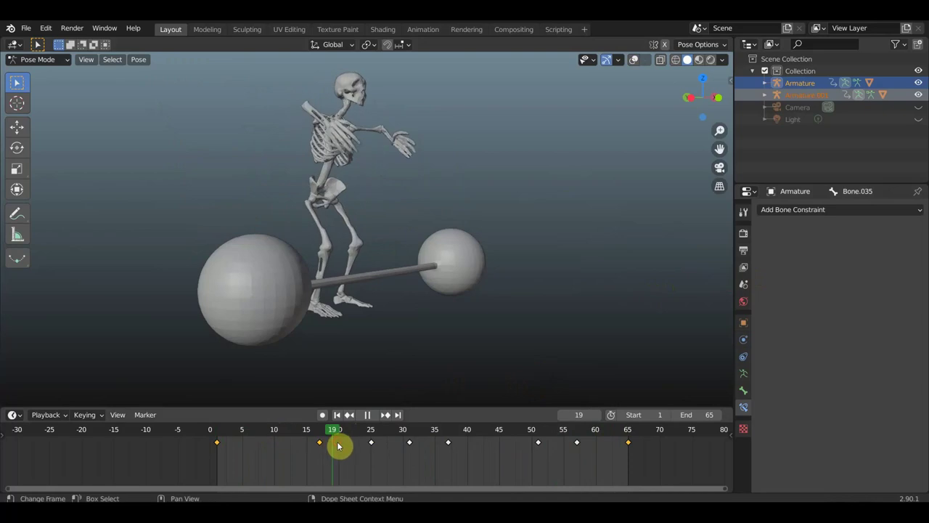
{"action": "scroll", "coordinate": [350, 450], "scroll_direction": "up", "scroll_amount": 3}
{"action": "scroll", "coordinate": [235, 445], "scroll_direction": "up", "scroll_amount": 2}
{"action": "scroll", "coordinate": [236, 444], "scroll_direction": "up", "scroll_amount": 1}
{"action": "scroll", "coordinate": [236, 445], "scroll_direction": "up", "scroll_amount": 1}
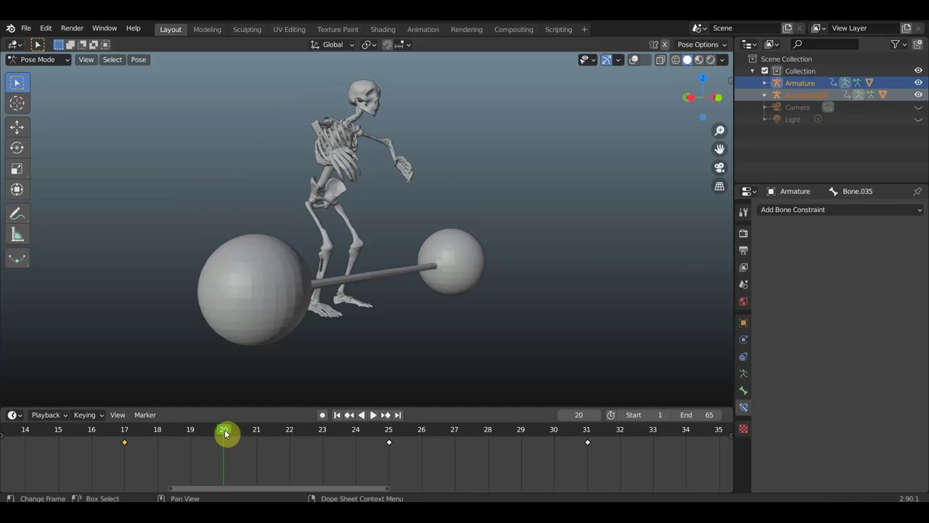
{"action": "mouse_move", "coordinate": [224, 431]}
{"action": "left_mouse_down"}
{"action": "mouse_move", "coordinate": [137, 437]}
{"action": "mouse_move", "coordinate": [235, 440]}
{"action": "left_mouse_up"}
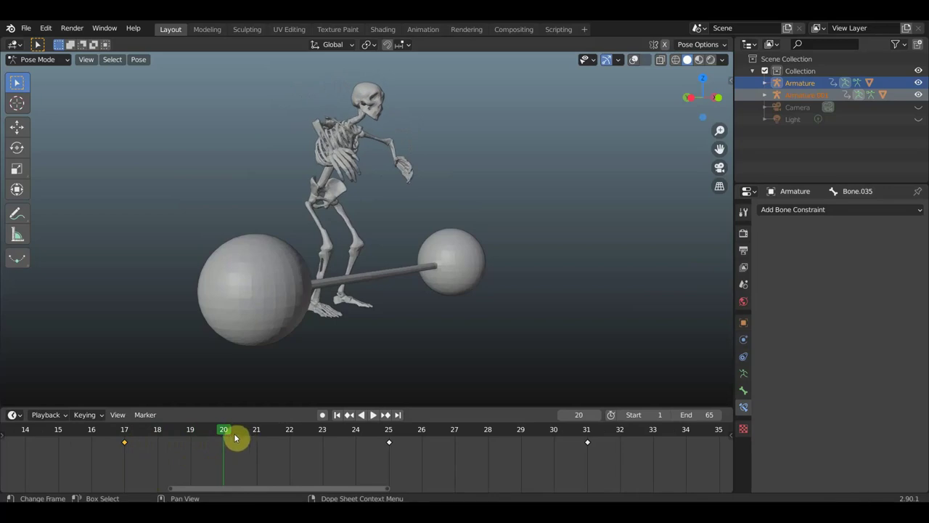
{"action": "left_click", "coordinate": [196, 434]}
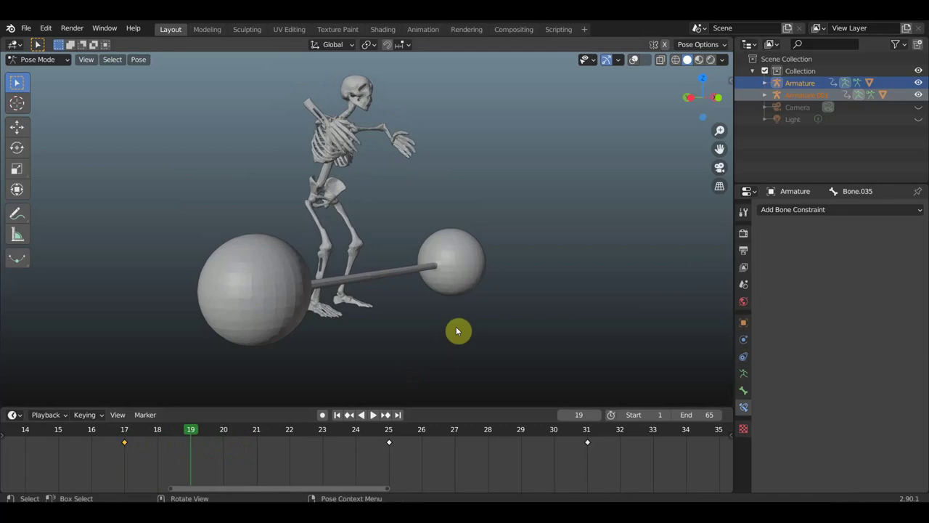
- Key the skeleton's location and rotation at frames 19, 21 and 28, then play the animation
{"action": "key", "text": "i"}
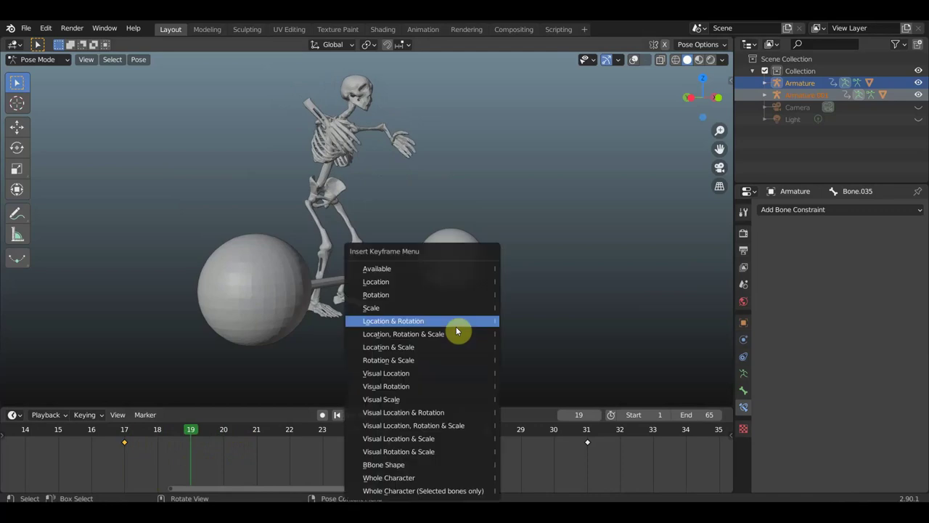
{"action": "left_click", "coordinate": [456, 326]}
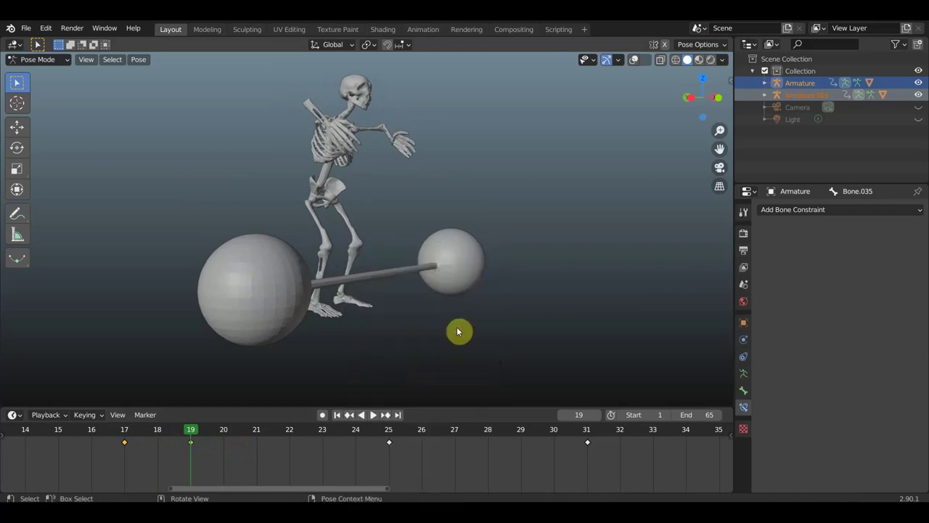
{"action": "left_click", "coordinate": [256, 439]}
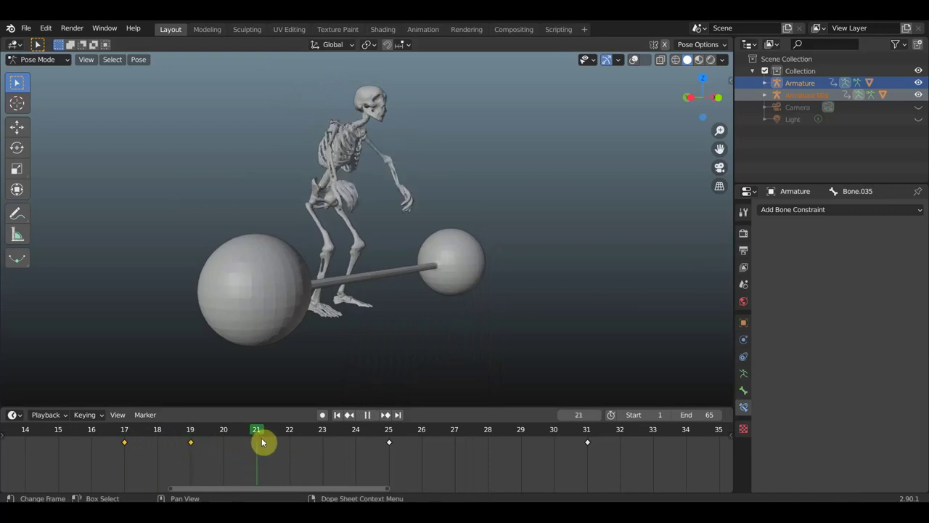
{"action": "key", "text": "i"}
{"action": "left_click", "coordinate": [570, 317]}
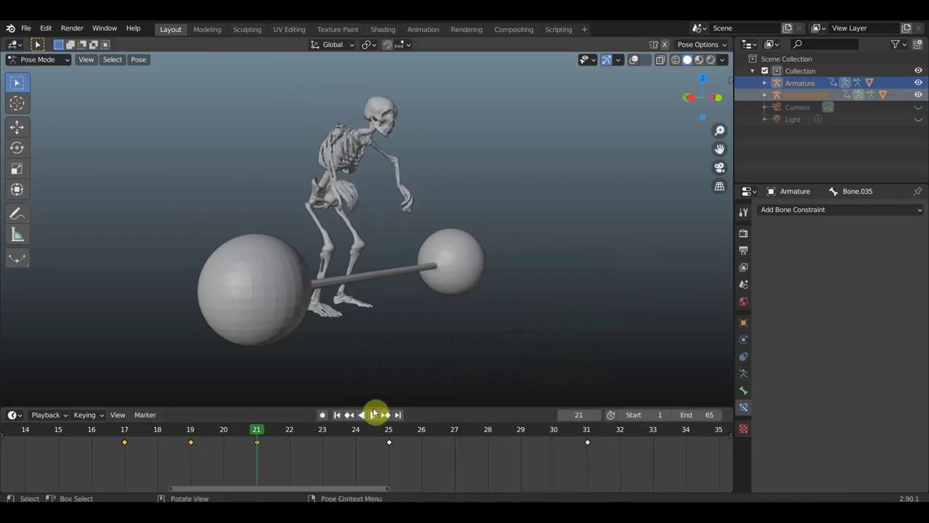
{"action": "left_click", "coordinate": [326, 437]}
{"action": "key", "text": "Right"}
{"action": "key", "text": "Right"}
{"action": "key", "text": "Right"}
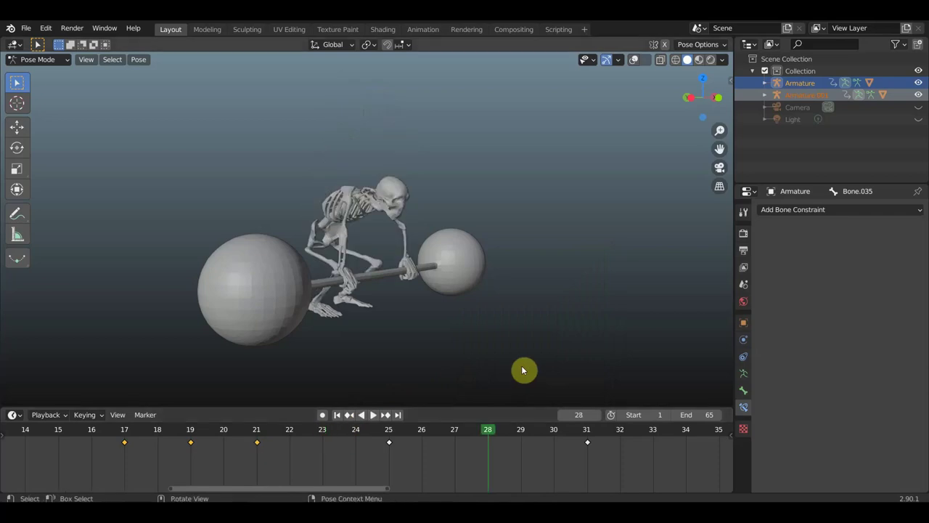
{"action": "key", "text": "i"}
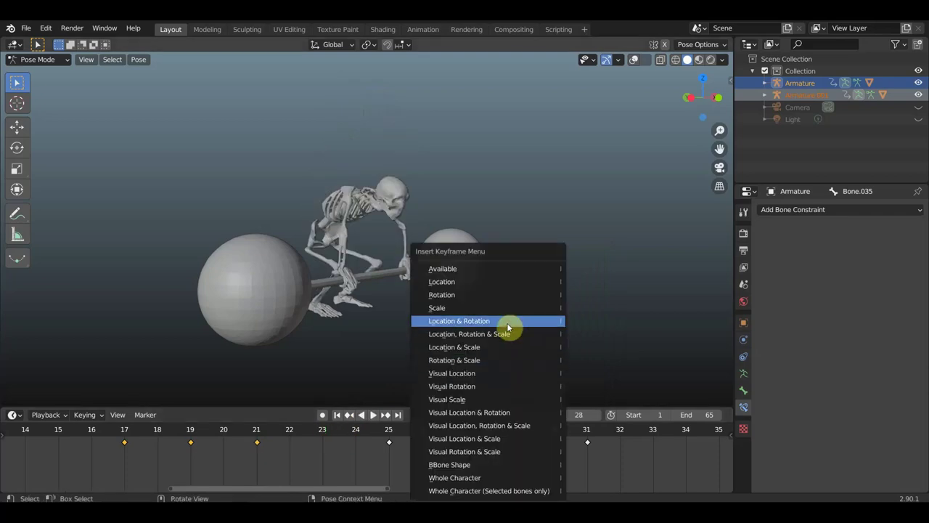
{"action": "left_click", "coordinate": [508, 327]}
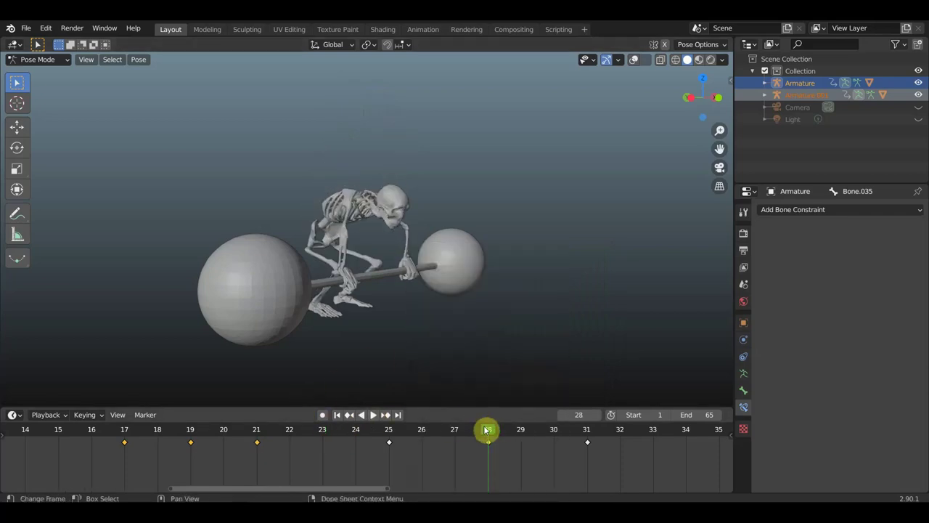
{"action": "key", "text": "space"}
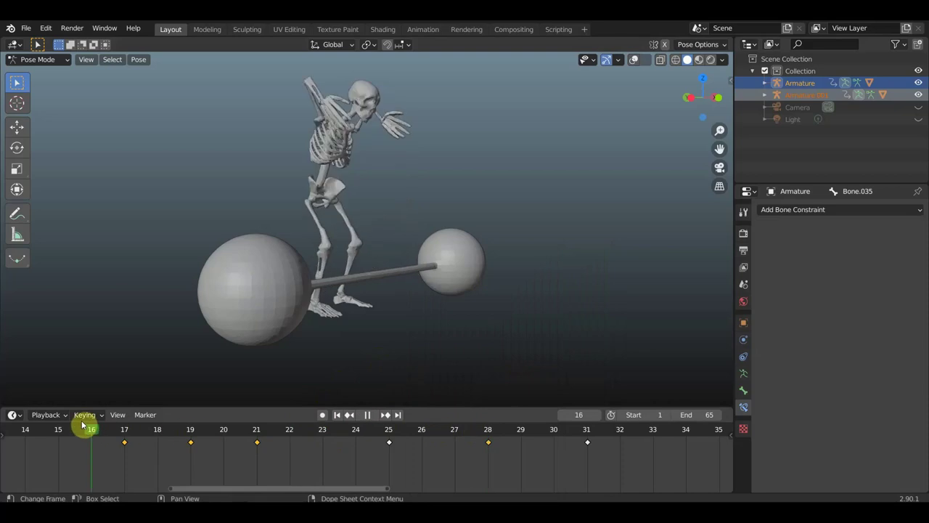
{"action": "left_click", "coordinate": [362, 415]}
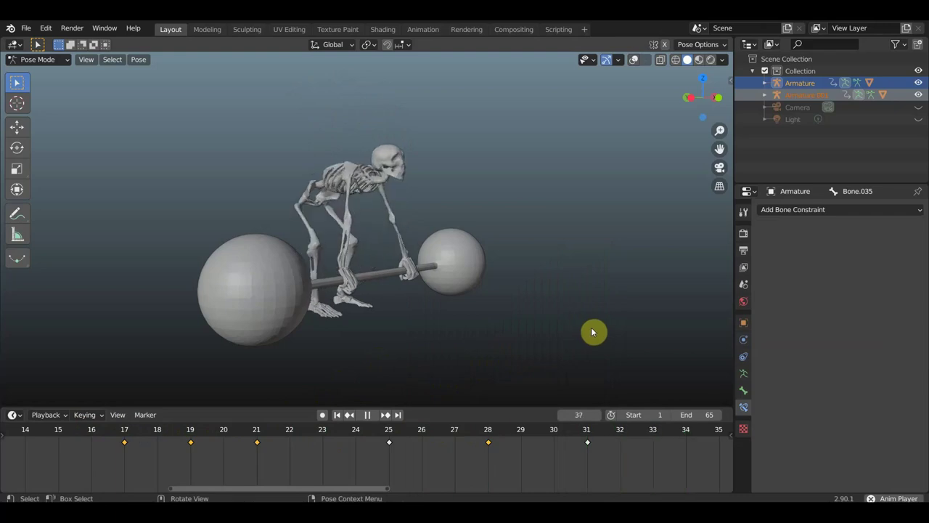
- Stop playback at frame 41 and zoom the timeline in on the new keyframes
{"action": "left_click", "coordinate": [368, 414]}
{"action": "scroll", "coordinate": [514, 448], "scroll_direction": "down", "scroll_amount": 2}
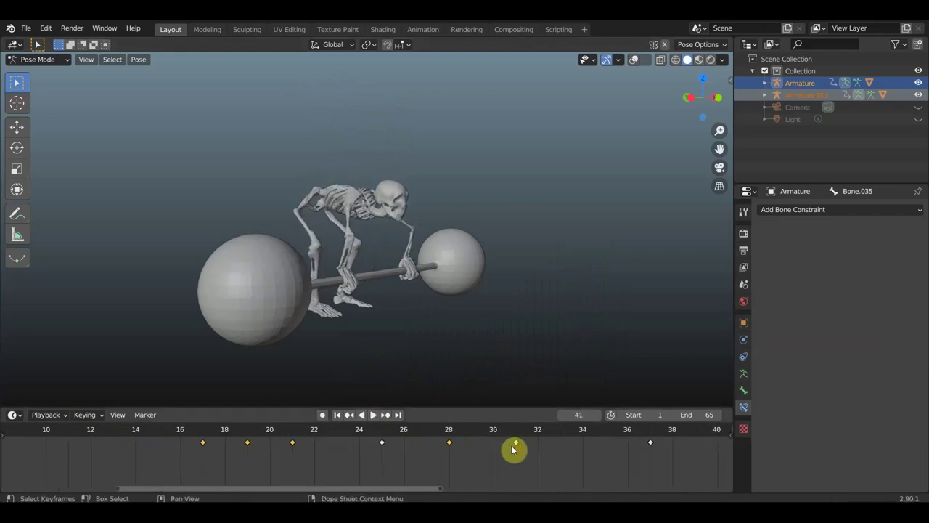
{"action": "scroll", "coordinate": [513, 446], "scroll_direction": "down", "scroll_amount": 2}
{"action": "scroll", "coordinate": [649, 440], "scroll_direction": "up", "scroll_amount": 1}
{"action": "scroll", "coordinate": [608, 439], "scroll_direction": "up", "scroll_amount": 2, "text": "ctrl"}
{"action": "scroll", "coordinate": [382, 439], "scroll_direction": "up", "scroll_amount": 1}
{"action": "scroll", "coordinate": [379, 438], "scroll_direction": "up", "scroll_amount": 2}
{"action": "scroll", "coordinate": [356, 440], "scroll_direction": "up", "scroll_amount": 1}
{"action": "scroll", "coordinate": [290, 440], "scroll_direction": "up", "scroll_amount": 1}
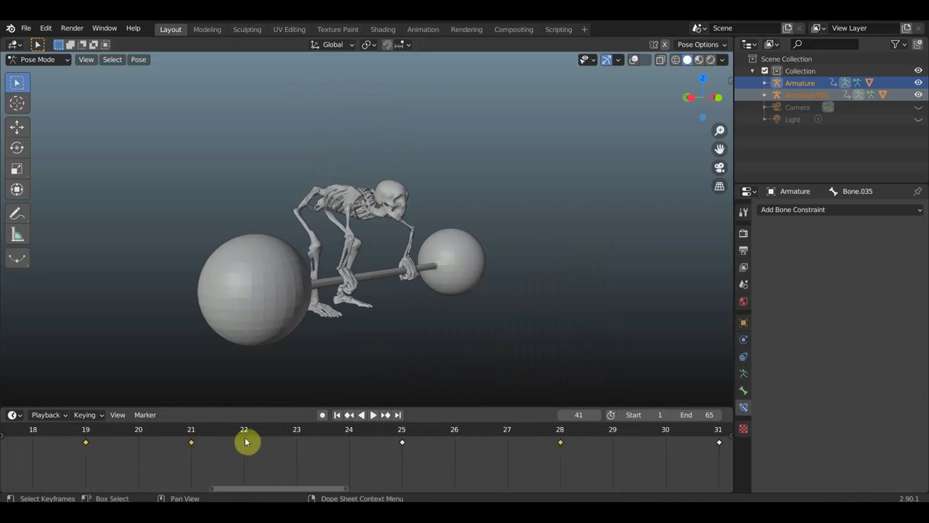
{"action": "scroll", "coordinate": [191, 443], "scroll_direction": "up", "scroll_amount": 2}
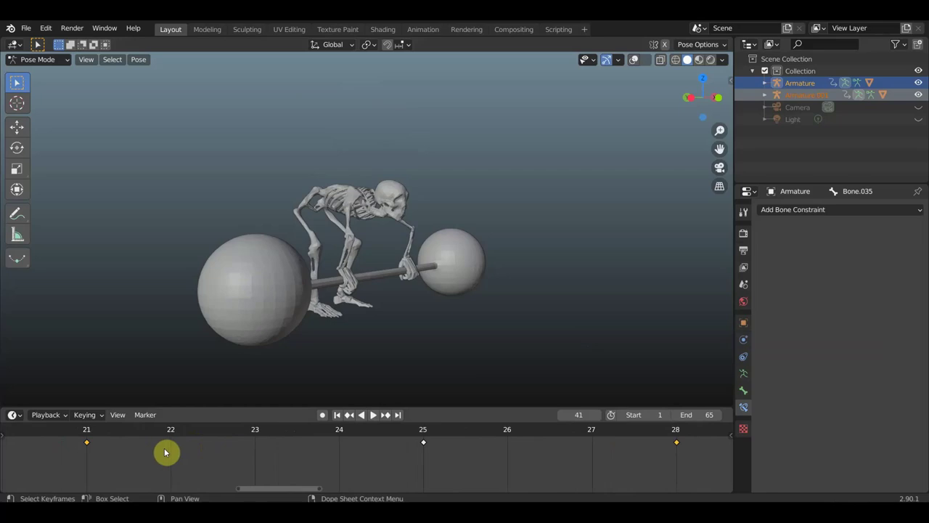
{"action": "scroll", "coordinate": [161, 449], "scroll_direction": "down", "scroll_amount": 1}
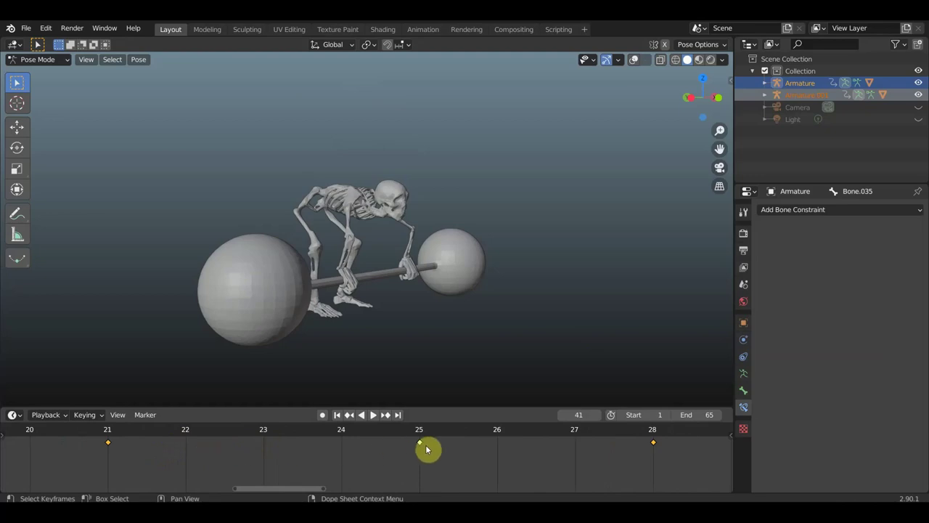
- Pan and zoom the timeline to inspect the lift keys at frames 25, 28, 31 and 37
{"action": "middle_click_drag", "start_coordinate": [445, 449], "coordinate": [234, 468]}
{"action": "scroll", "coordinate": [299, 442], "scroll_direction": "up", "scroll_amount": 1}
{"action": "scroll", "coordinate": [299, 441], "scroll_direction": "up", "scroll_amount": 2}
{"action": "scroll", "coordinate": [297, 444], "scroll_direction": "down", "scroll_amount": 1}
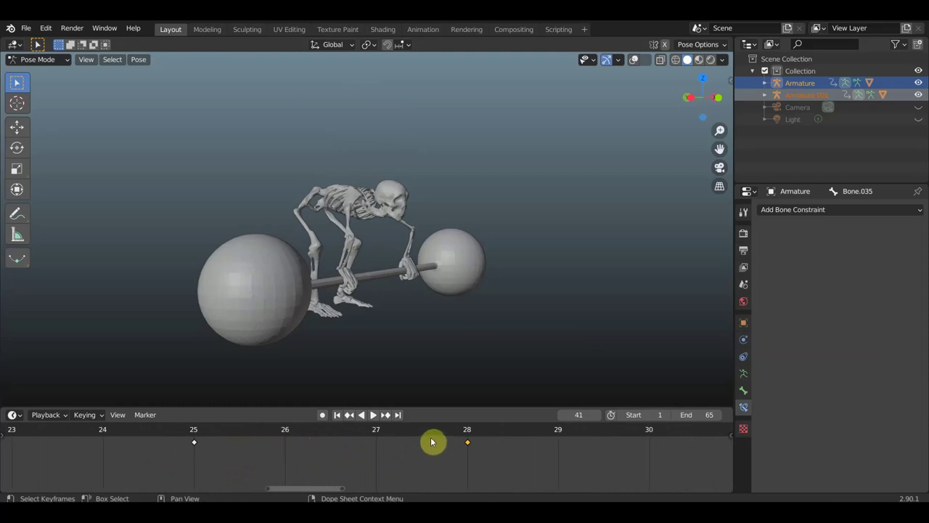
{"action": "scroll", "coordinate": [475, 449], "scroll_direction": "down", "scroll_amount": 1}
{"action": "scroll", "coordinate": [500, 452], "scroll_direction": "down", "scroll_amount": 1}
{"action": "scroll", "coordinate": [492, 453], "scroll_direction": "up", "scroll_amount": 1}
{"action": "scroll", "coordinate": [491, 454], "scroll_direction": "up", "scroll_amount": 1}
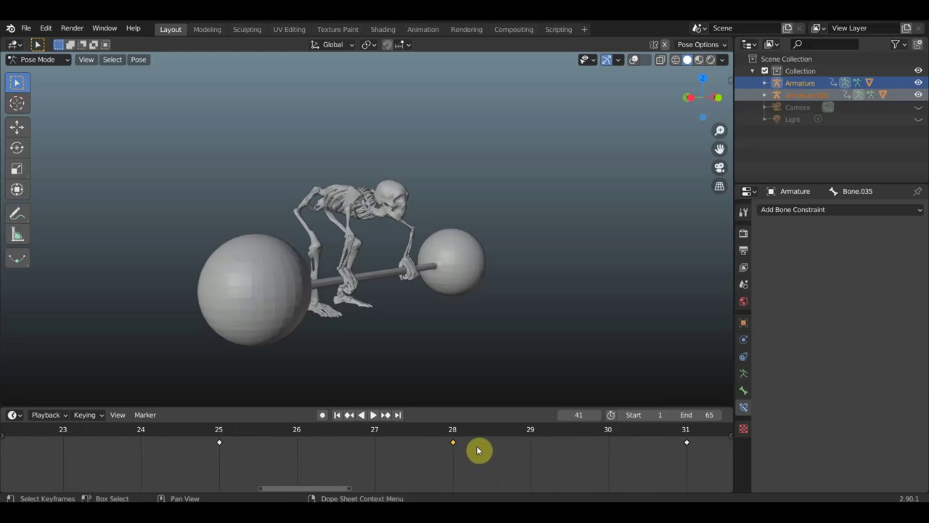
{"action": "scroll", "coordinate": [512, 449], "scroll_direction": "down", "scroll_amount": 1}
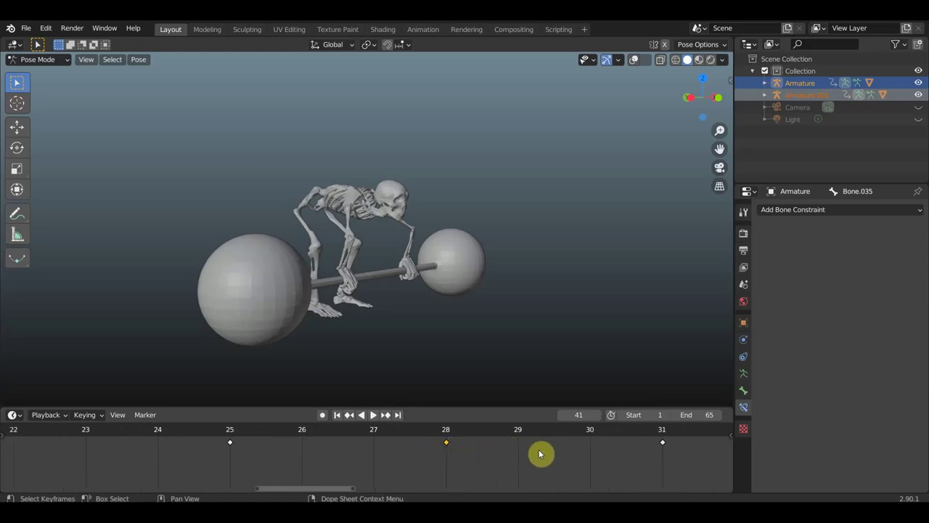
{"action": "mouse_move", "coordinate": [557, 455]}
{"action": "middle_mouse_down"}
{"action": "mouse_move", "coordinate": [318, 472]}
{"action": "mouse_move", "coordinate": [379, 466]}
{"action": "middle_mouse_up"}
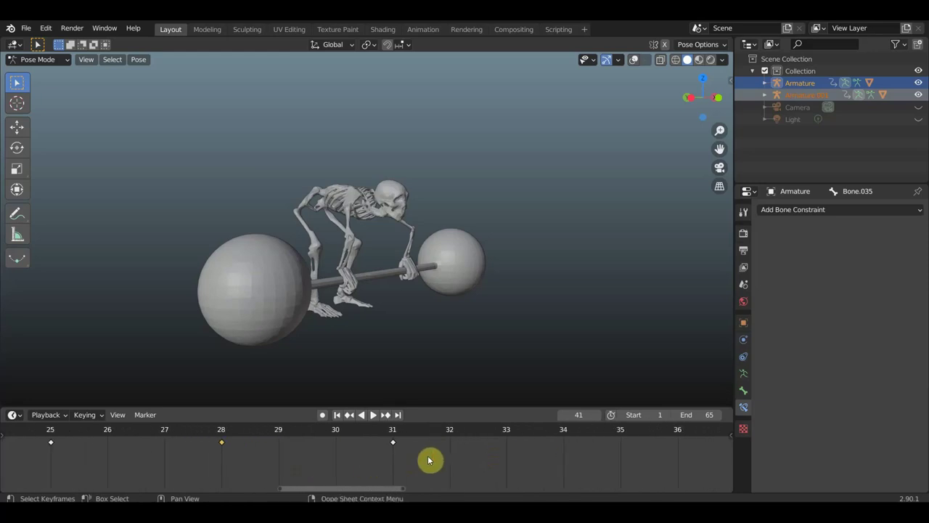
{"action": "scroll", "coordinate": [328, 468], "scroll_direction": "down", "scroll_amount": 1}
{"action": "scroll", "coordinate": [328, 468], "scroll_direction": "down", "scroll_amount": 1}
{"action": "scroll", "coordinate": [166, 458], "scroll_direction": "up", "scroll_amount": 2}
{"action": "middle_click_drag", "start_coordinate": [191, 458], "coordinate": [485, 471]}
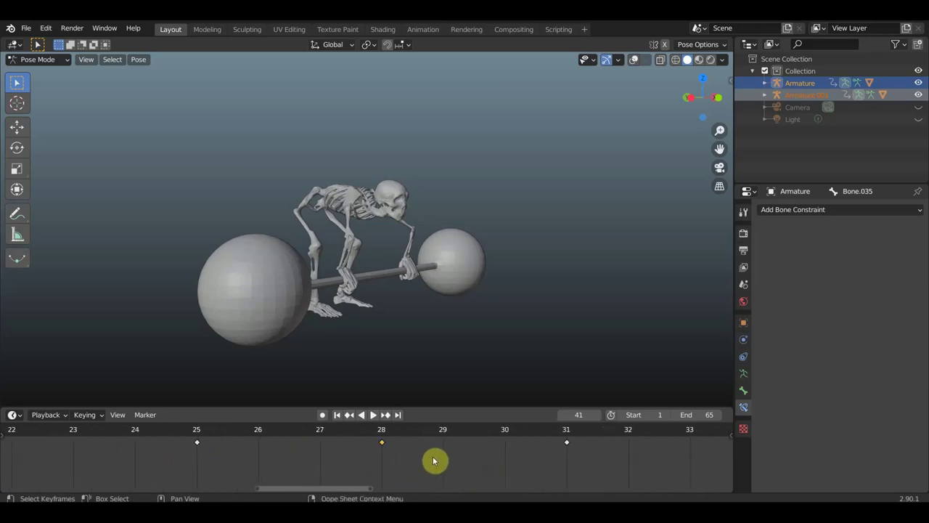
{"action": "scroll", "coordinate": [434, 461], "scroll_direction": "down", "scroll_amount": 2}
{"action": "scroll", "coordinate": [413, 435], "scroll_direction": "down", "scroll_amount": 10, "text": "alt"}
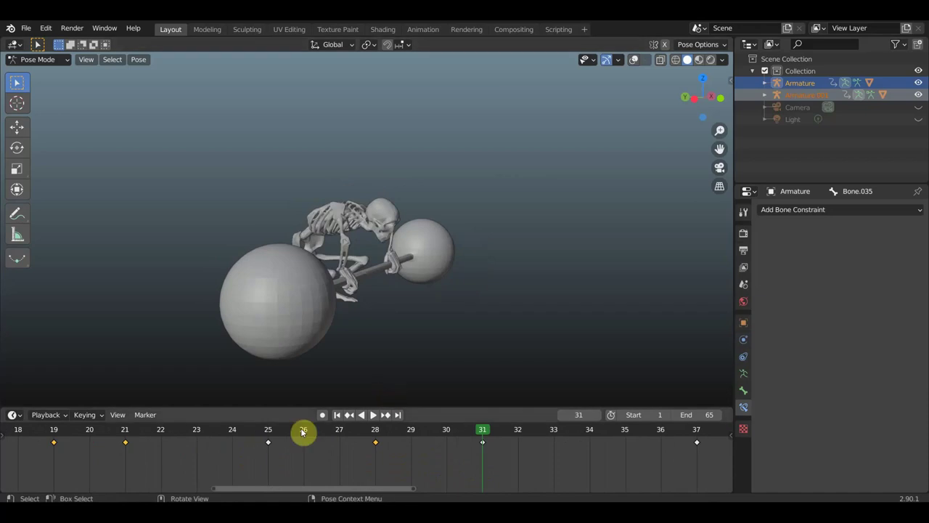
- Review the lift poses by playing from frames 21, 25 and 28
{"action": "left_click", "coordinate": [125, 434]}
{"action": "key", "text": "space"}
{"action": "key", "text": "space"}
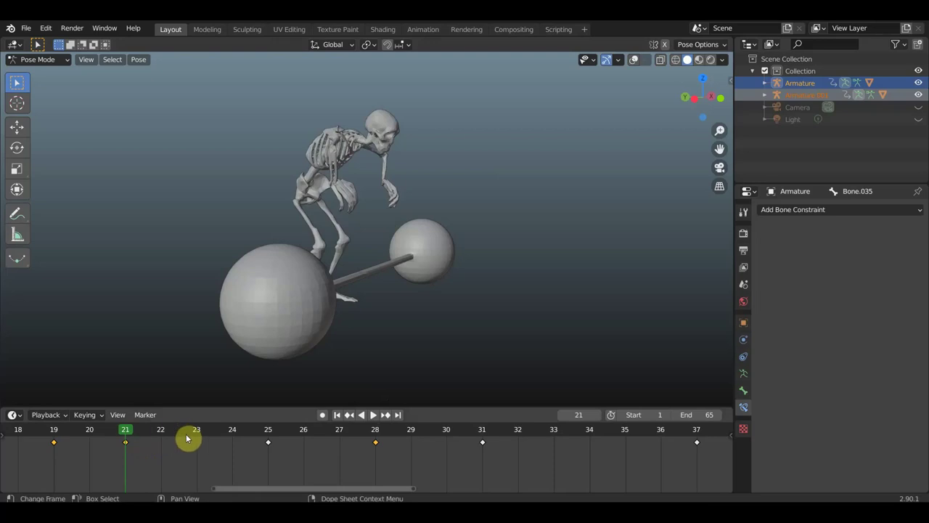
{"action": "left_click", "coordinate": [280, 443]}
{"action": "key", "text": "space"}
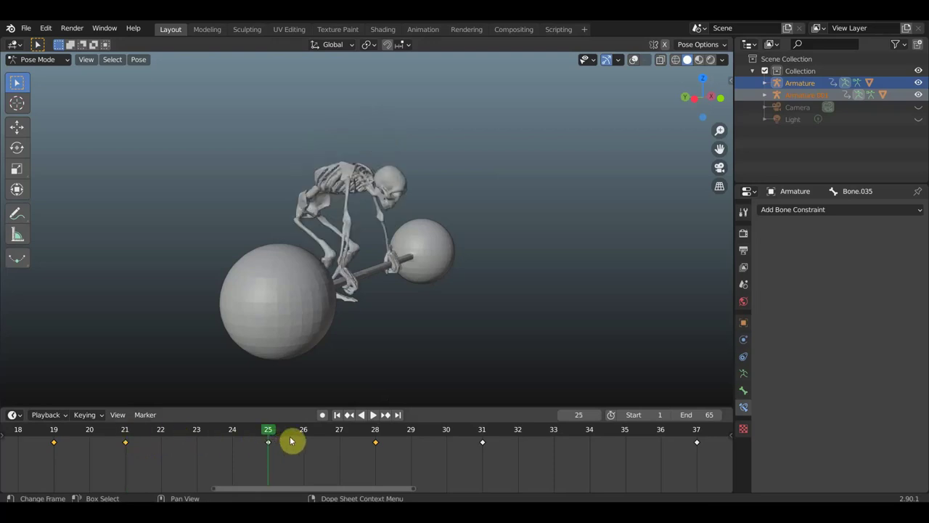
{"action": "left_click", "coordinate": [367, 414]}
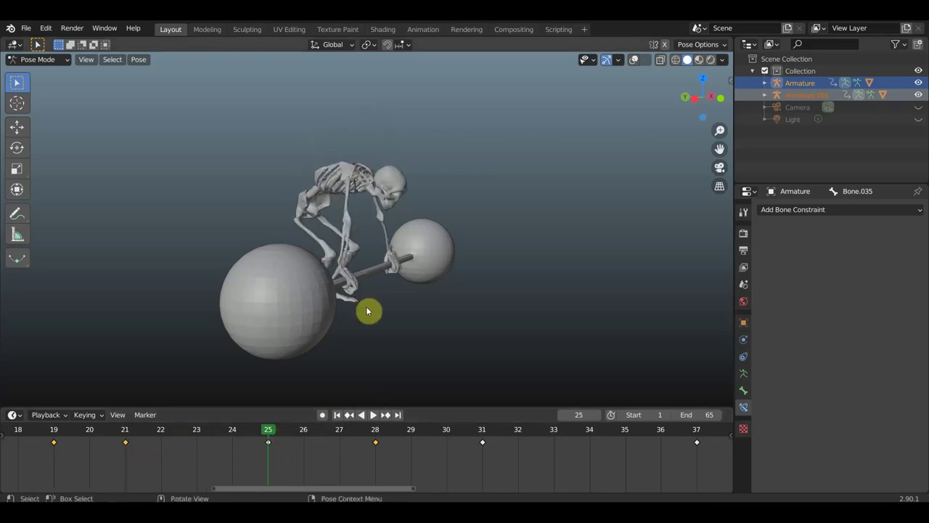
{"action": "left_click", "coordinate": [376, 438]}
{"action": "key", "text": "space"}
- Box-select the keyframes at frames 28 and 31 and start shifting them later
{"action": "middle_click_drag", "start_coordinate": [385, 306], "coordinate": [352, 300]}
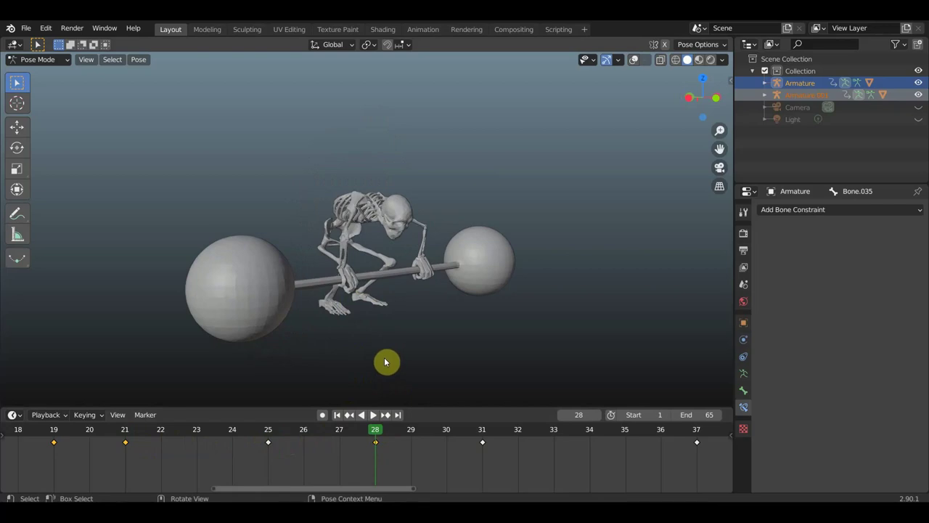
{"action": "left_click_drag", "start_coordinate": [501, 455], "coordinate": [366, 438]}
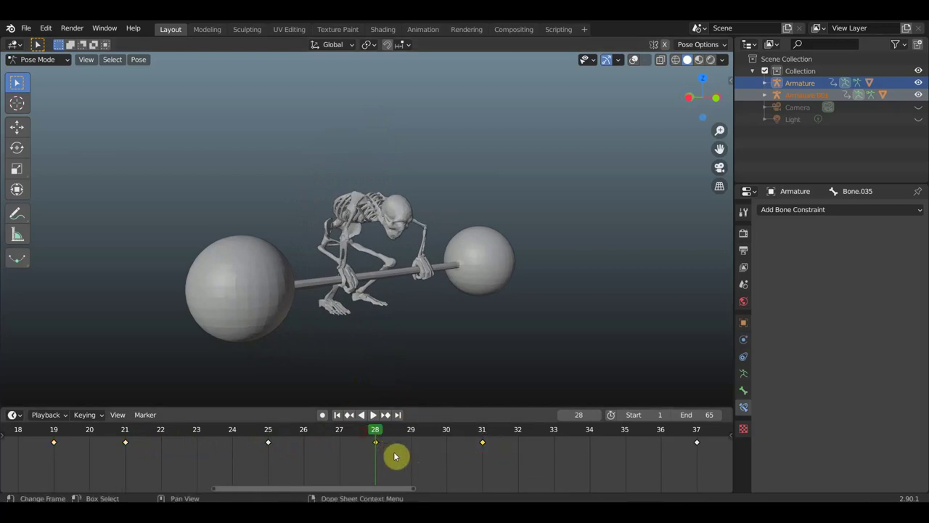
{"action": "key", "text": "g"}
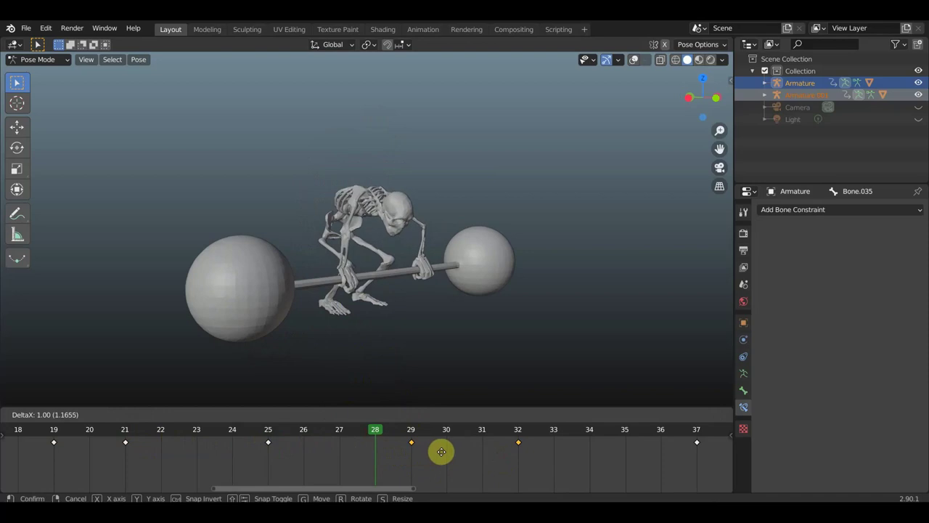
- Drop the shifted keys at frames 31 and 34 and replay the lift
{"action": "left_click", "coordinate": [487, 452]}
{"action": "scroll", "coordinate": [493, 451], "scroll_direction": "down", "scroll_amount": 1}
{"action": "scroll", "coordinate": [498, 452], "scroll_direction": "down", "scroll_amount": 1}
{"action": "scroll", "coordinate": [508, 454], "scroll_direction": "down", "scroll_amount": 1}
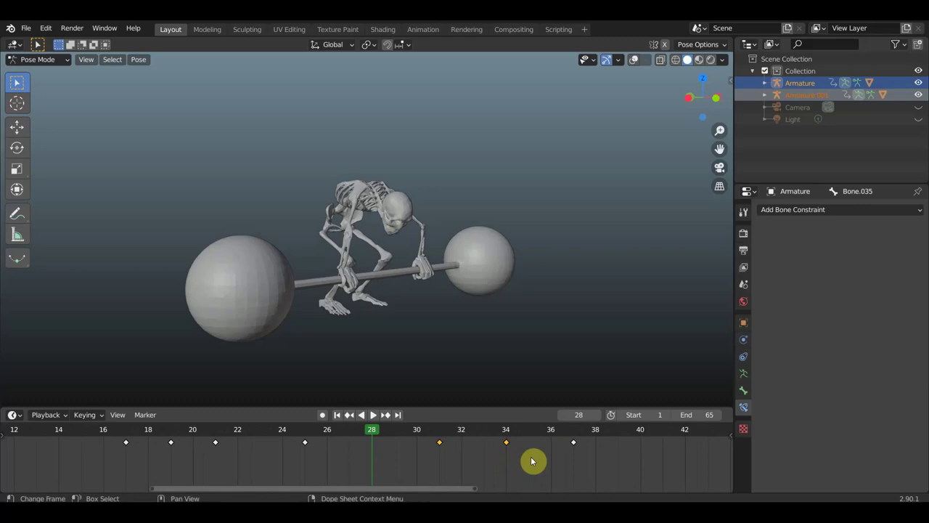
{"action": "scroll", "coordinate": [508, 460], "scroll_direction": "down", "scroll_amount": 1, "text": "ctrl"}
{"action": "scroll", "coordinate": [498, 460], "scroll_direction": "down", "scroll_amount": 1, "text": "ctrl"}
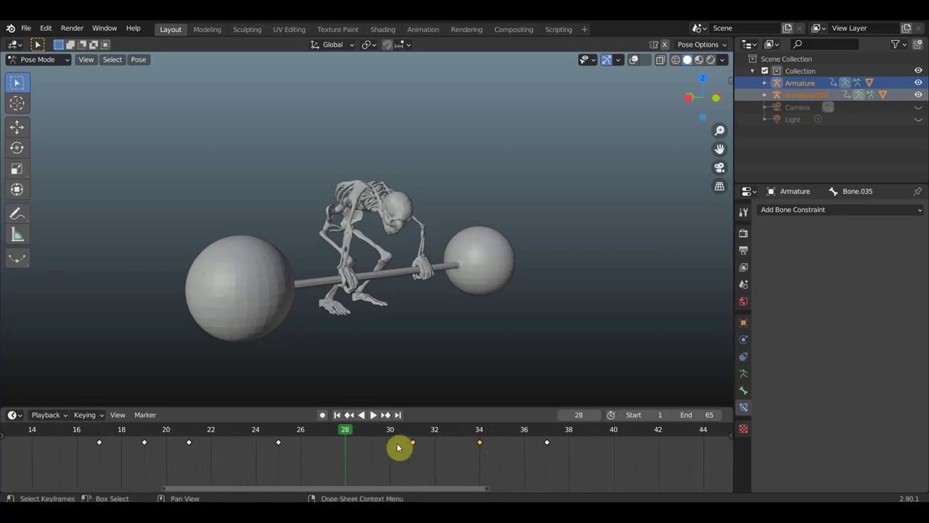
{"action": "left_click_drag", "start_coordinate": [342, 435], "coordinate": [280, 436]}
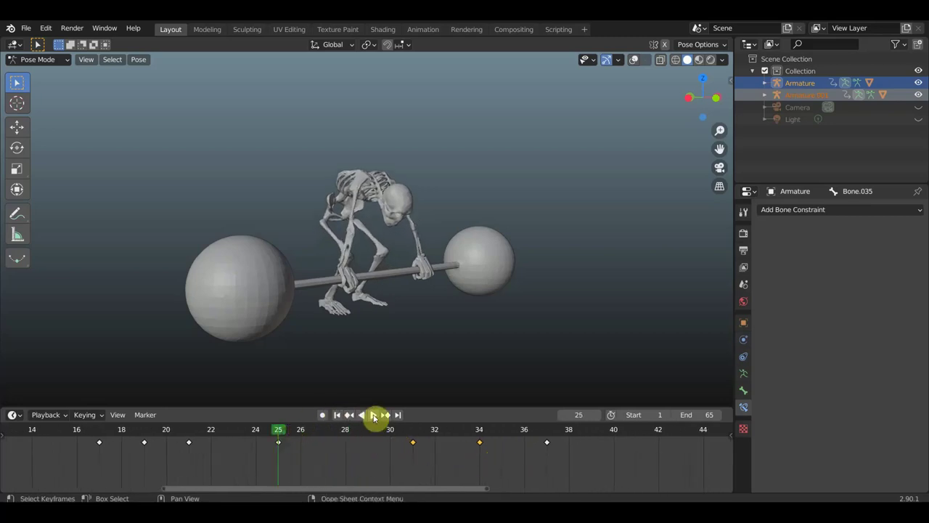
{"action": "left_click", "coordinate": [370, 417]}
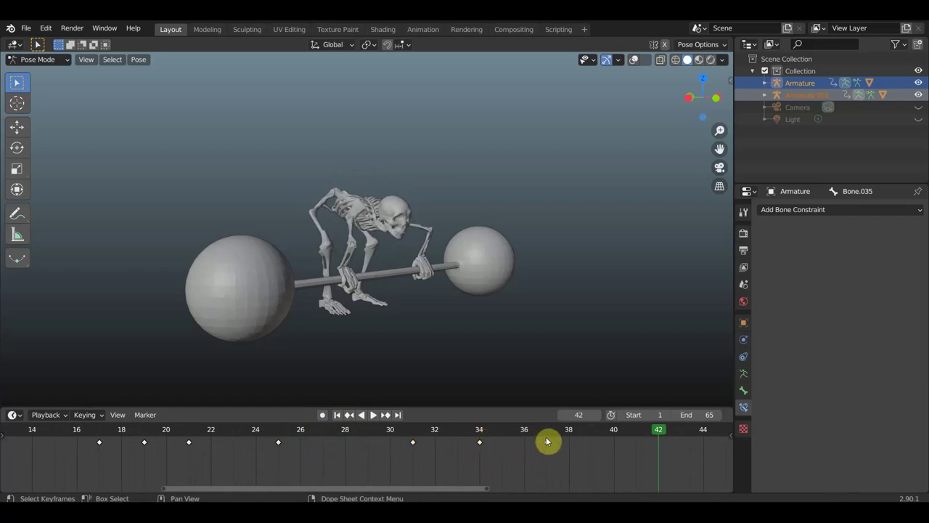
- Compare the poses at frames 37, 34 and 31, then select the frame-25 keyframe
{"action": "left_click", "coordinate": [546, 438]}
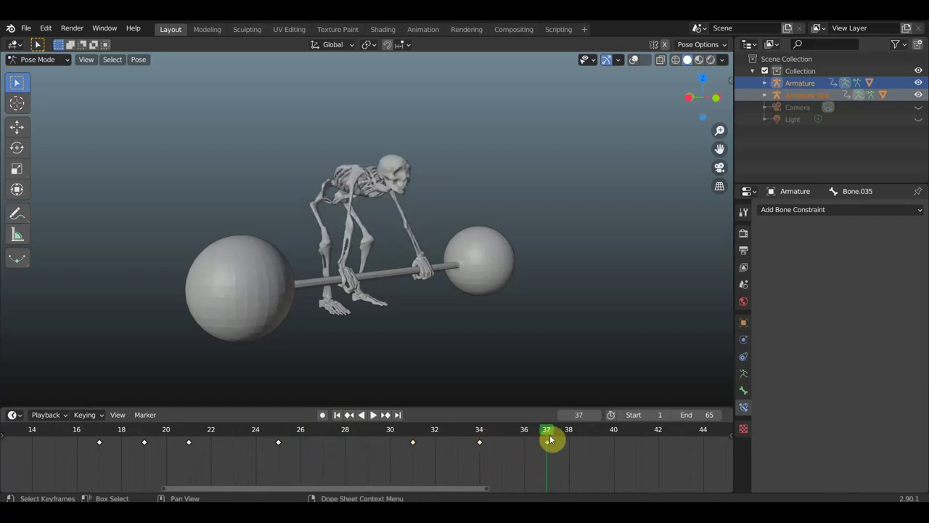
{"action": "left_click", "coordinate": [479, 439]}
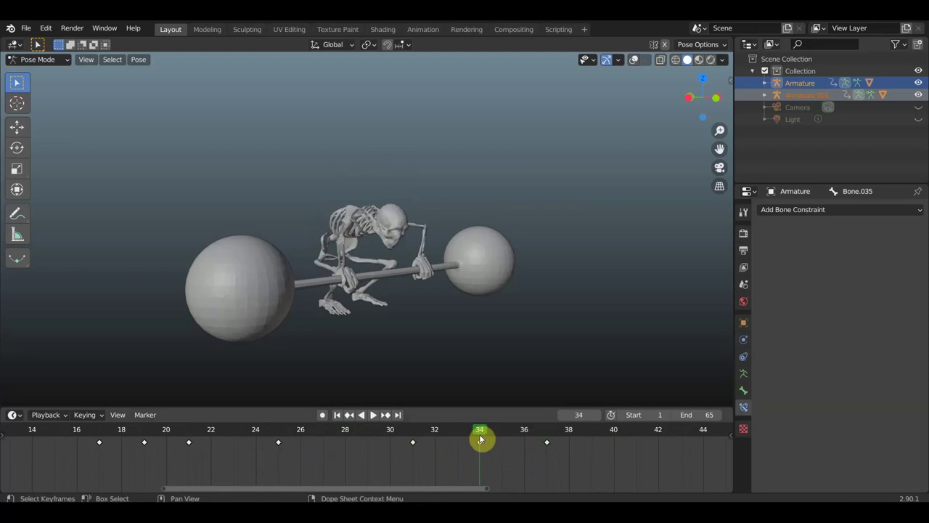
{"action": "left_click", "coordinate": [413, 441]}
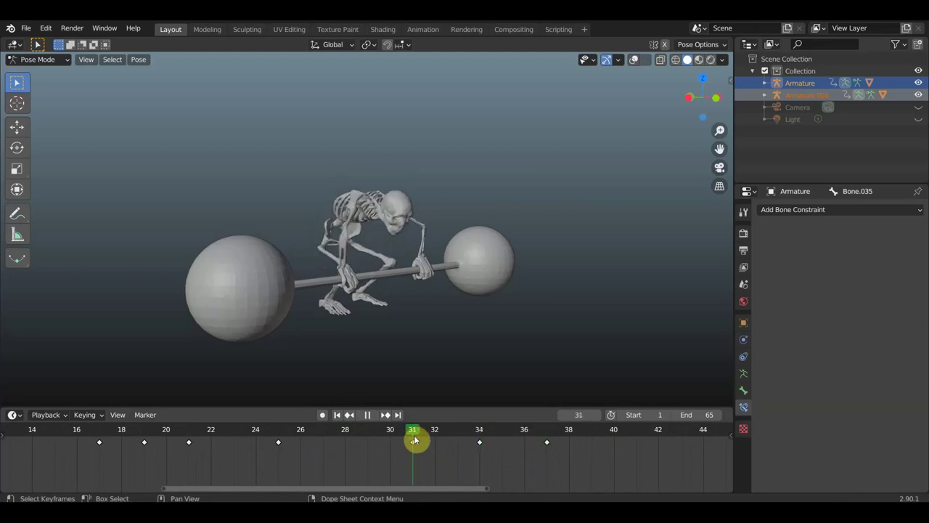
{"action": "left_click", "coordinate": [482, 439]}
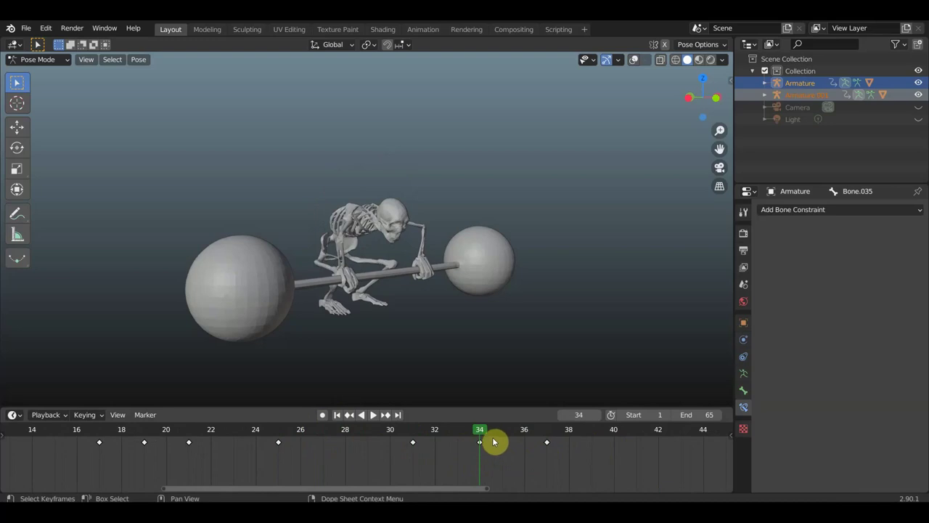
{"action": "left_click", "coordinate": [547, 438]}
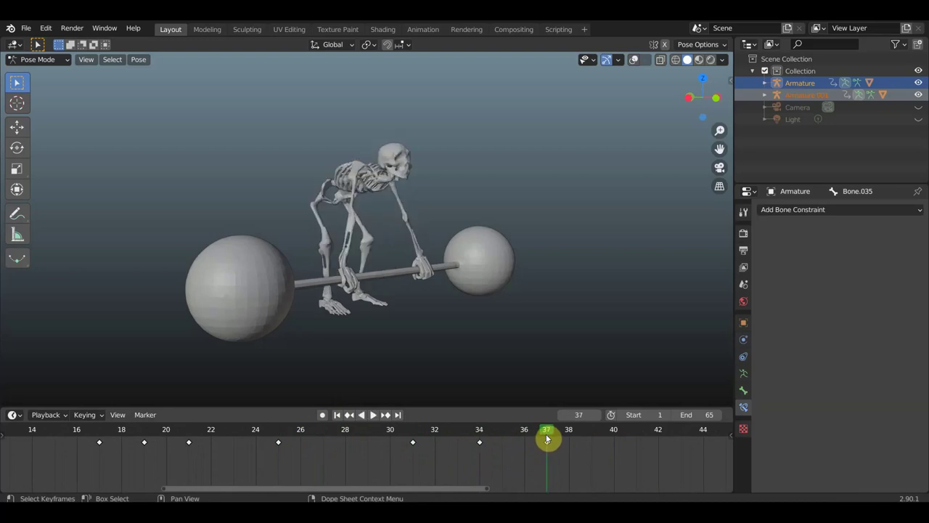
{"action": "key", "text": "shift+ctrl+space"}
{"action": "key", "text": "Escape"}
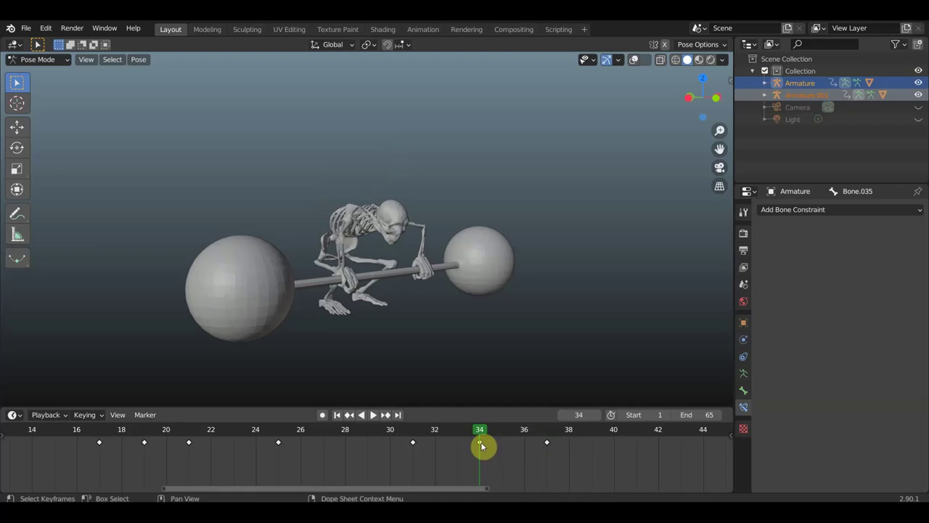
{"action": "scroll", "coordinate": [498, 451], "scroll_direction": "up", "scroll_amount": 2}
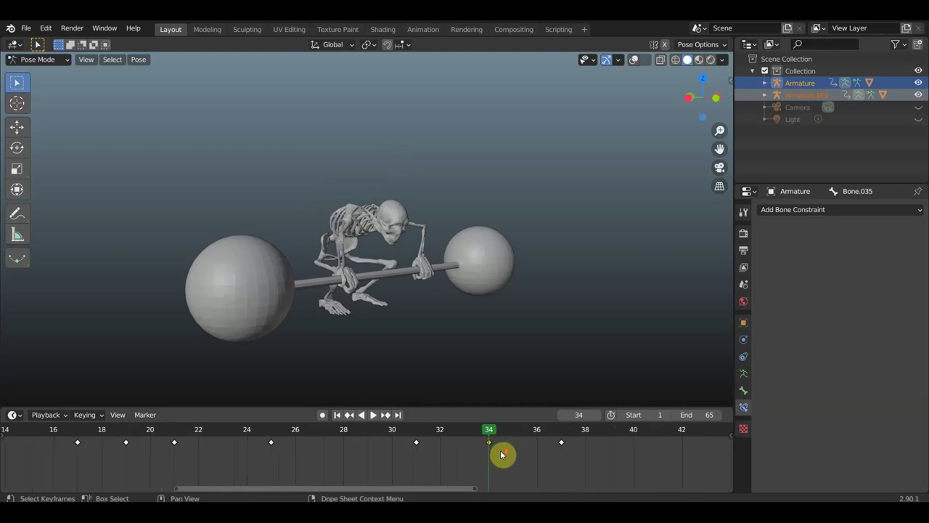
{"action": "left_click", "coordinate": [247, 449], "text": "shift"}
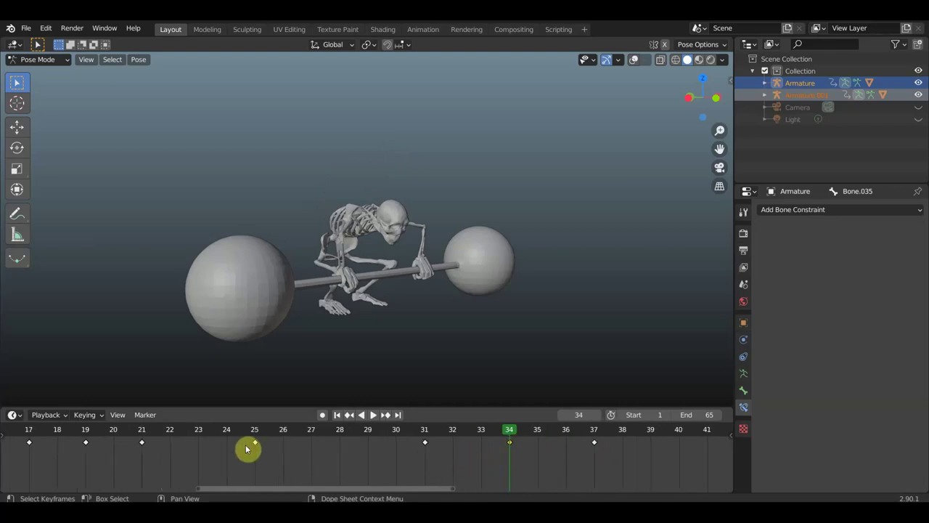
- Insert location-and-rotation in-between keys at frames 27 and 29
{"action": "scroll", "coordinate": [294, 457], "scroll_direction": "up", "scroll_amount": 1}
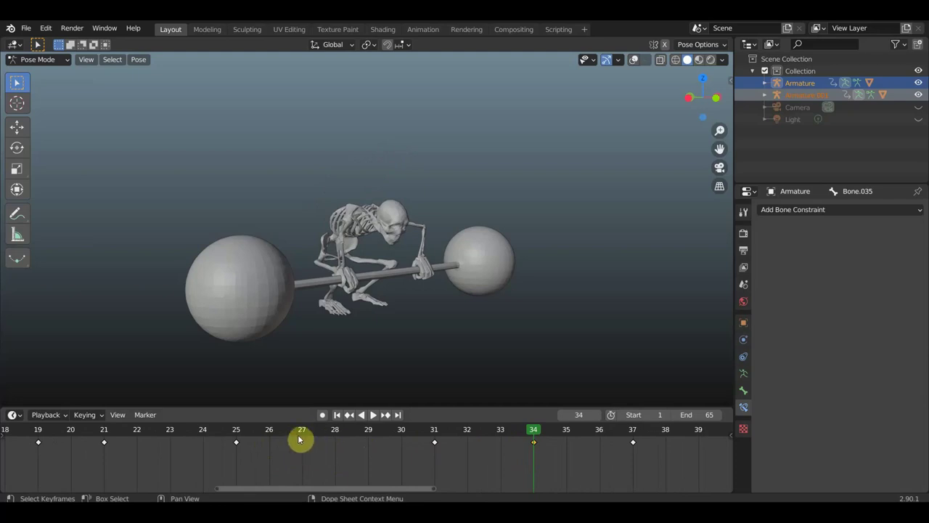
{"action": "left_click", "coordinate": [301, 435]}
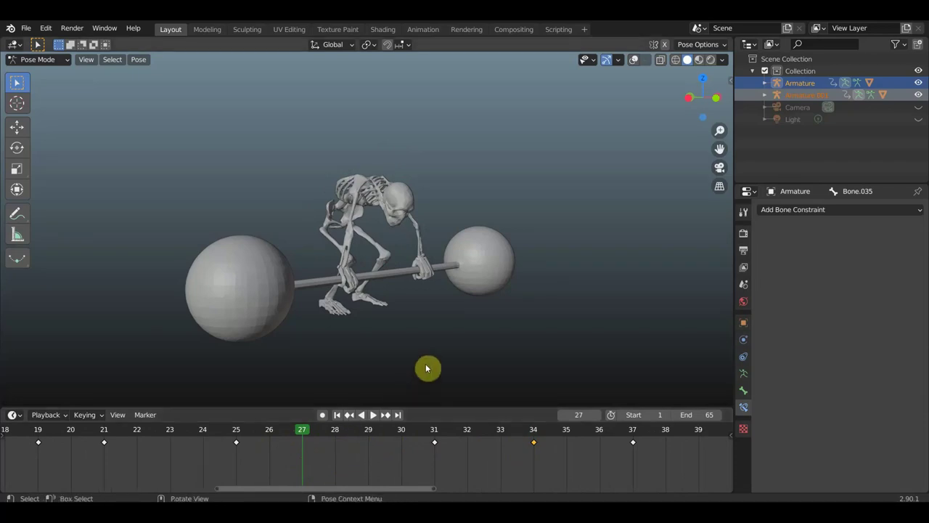
{"action": "key", "text": "i"}
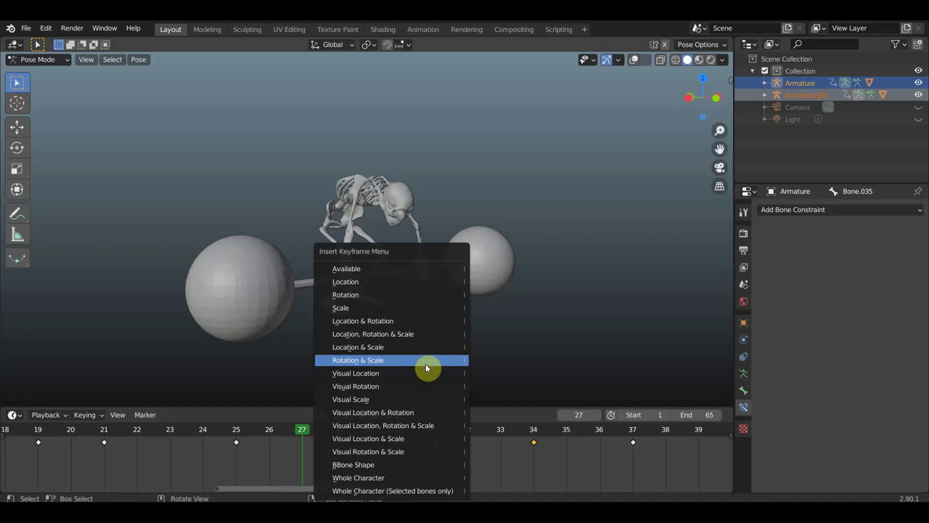
{"action": "left_click", "coordinate": [407, 332]}
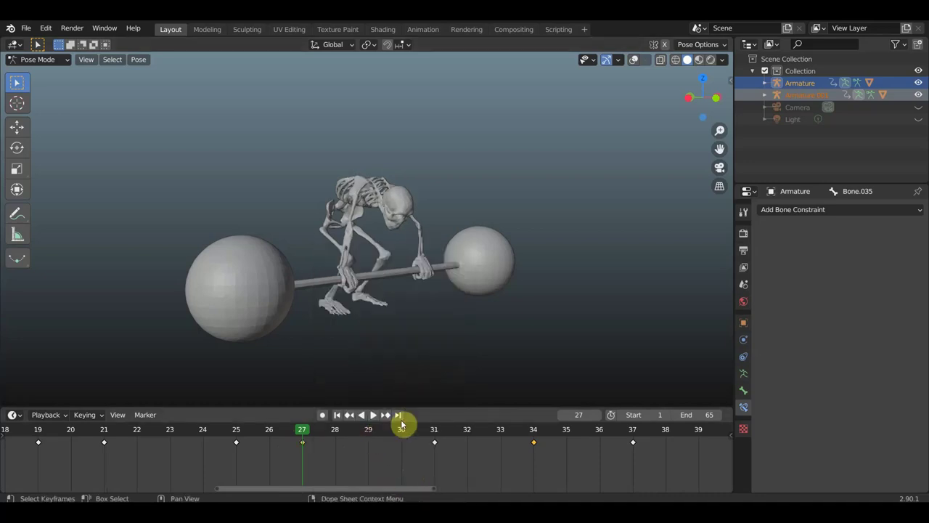
{"action": "left_click", "coordinate": [369, 436]}
{"action": "key", "text": "i"}
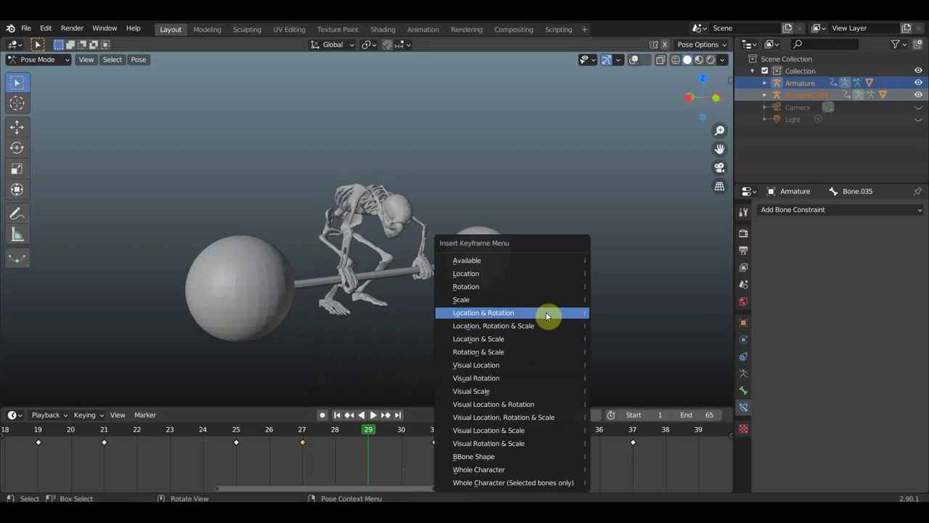
{"action": "left_click", "coordinate": [546, 311]}
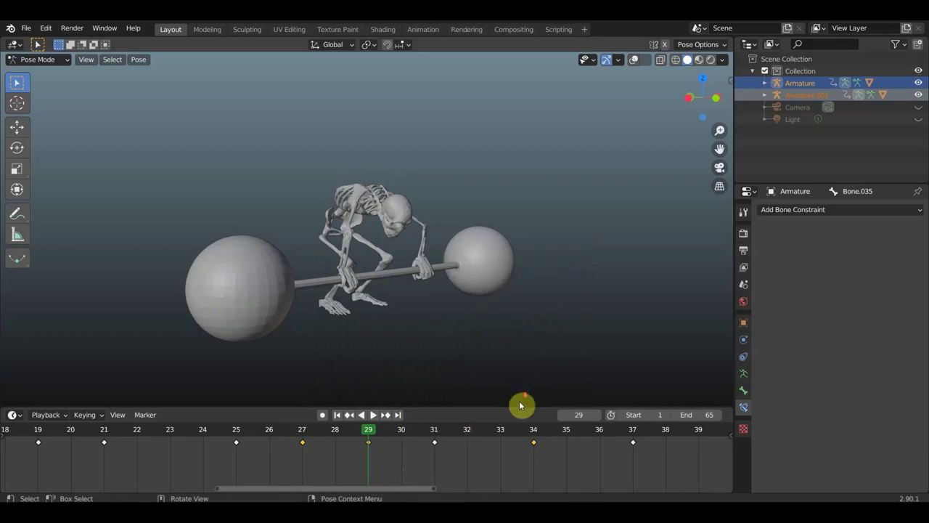
{"action": "scroll", "coordinate": [523, 399], "scroll_direction": "down", "scroll_amount": 3}
{"action": "scroll", "coordinate": [509, 441], "scroll_direction": "up", "scroll_amount": 2}
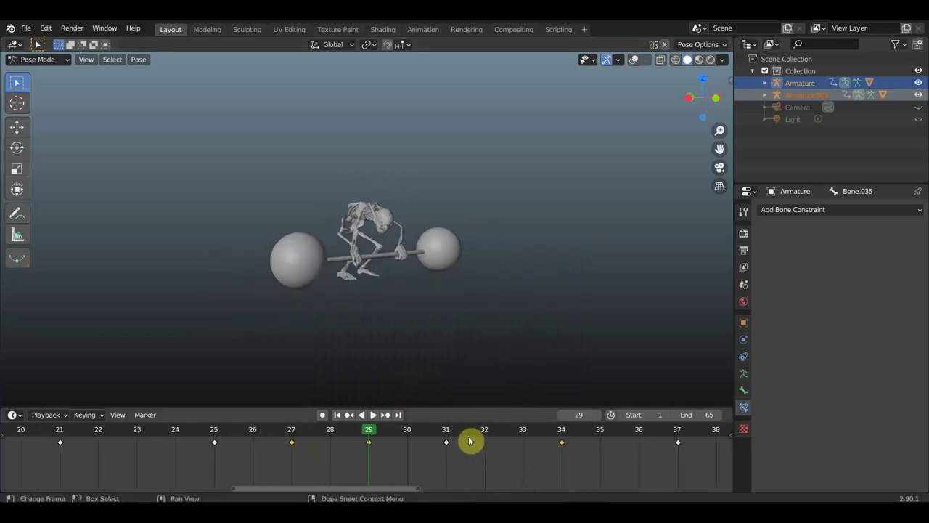
- Review the motion between frames 31 and 37 by playing from frame 33
{"action": "left_click", "coordinate": [445, 438]}
{"action": "middle_click_drag", "start_coordinate": [581, 456], "coordinate": [342, 468]}
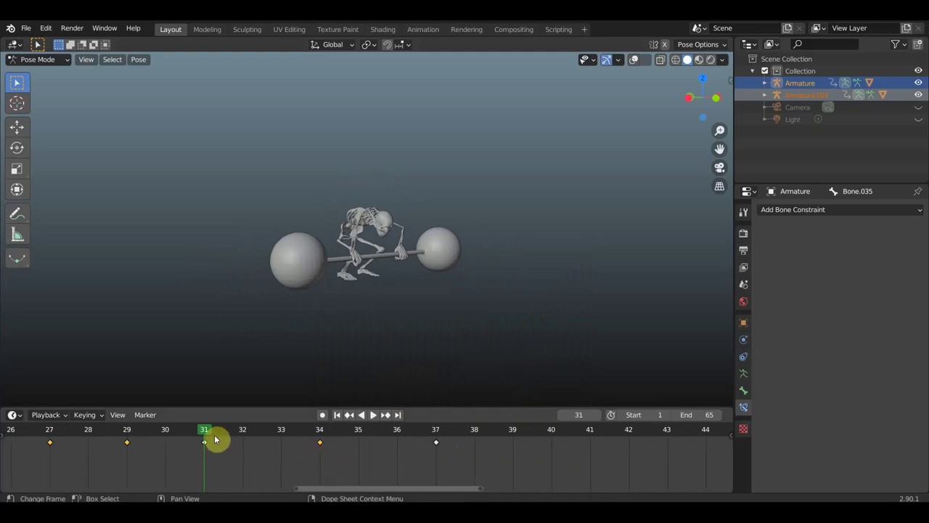
{"action": "left_click", "coordinate": [435, 444]}
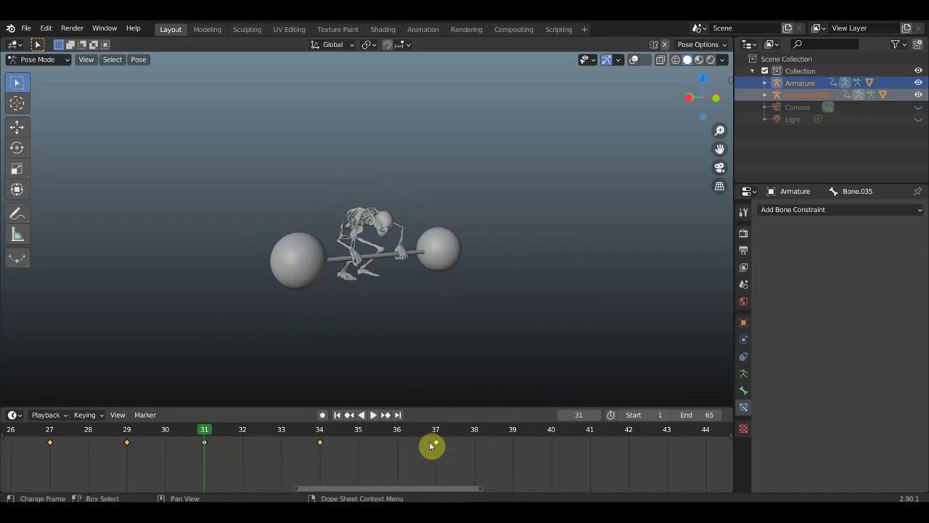
{"action": "left_click", "coordinate": [281, 439]}
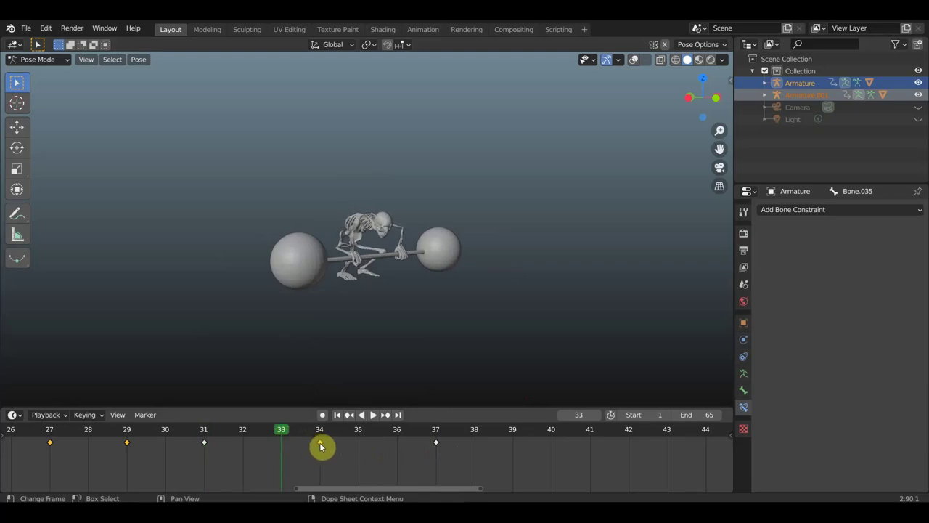
{"action": "key", "text": "space"}
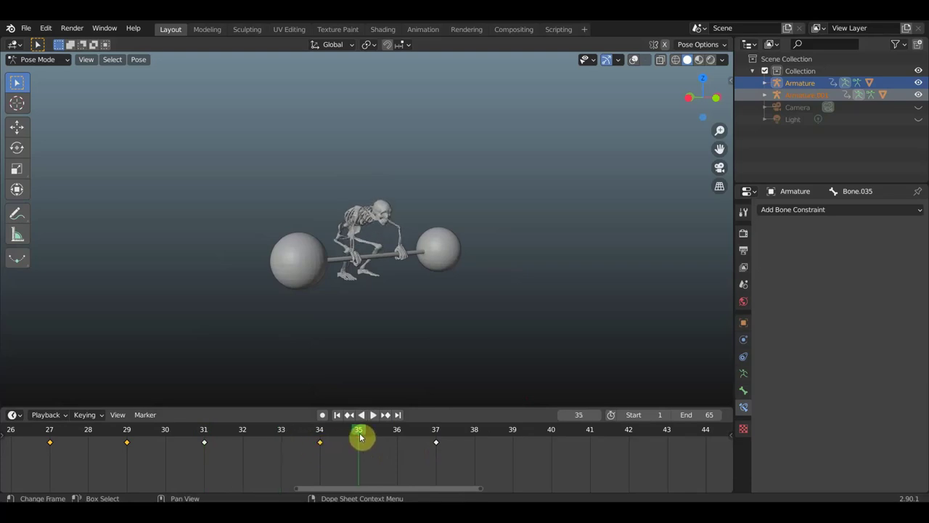
{"action": "left_click", "coordinate": [281, 436]}
{"action": "key", "text": "space"}
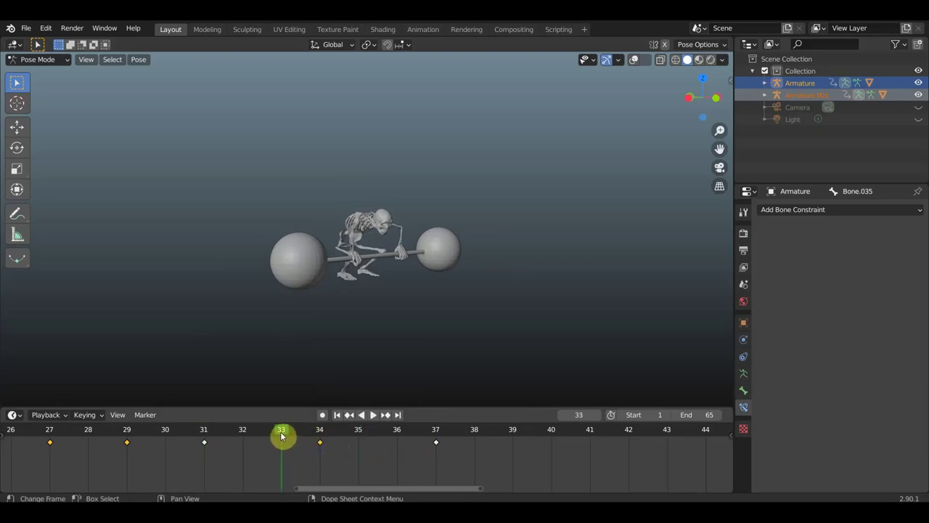
{"action": "scroll", "coordinate": [349, 273], "scroll_direction": "up", "scroll_amount": 3}
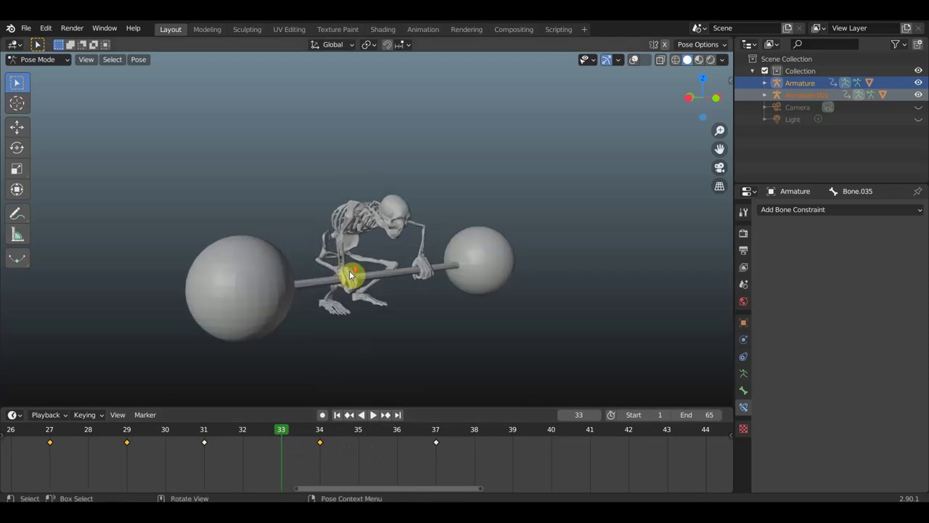
{"action": "scroll", "coordinate": [349, 272], "scroll_direction": "up", "scroll_amount": 2}
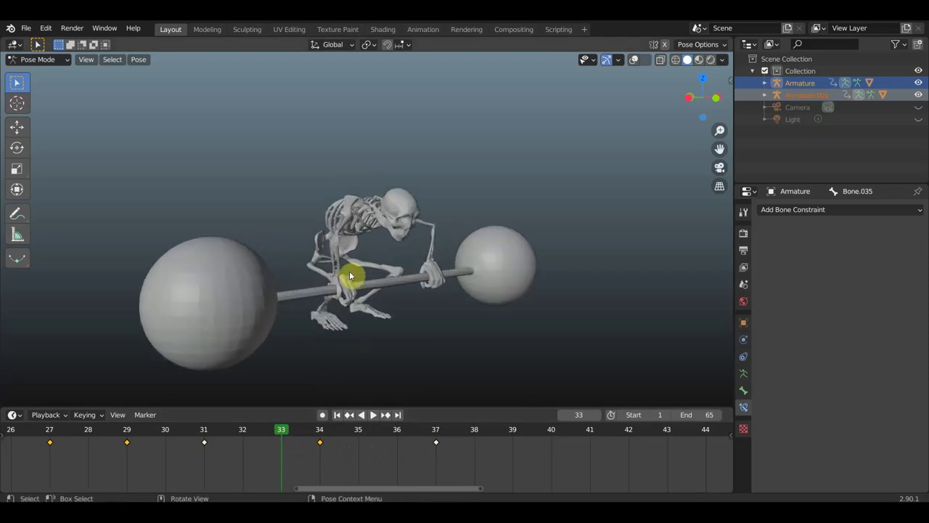
- Delete the extra frame-34 keyframe and replay the lift to check it
{"action": "left_click", "coordinate": [359, 438]}
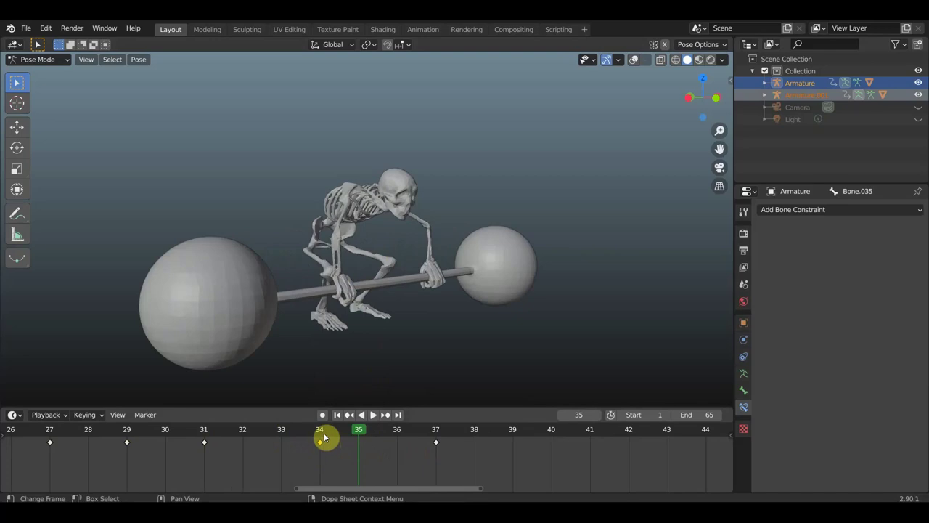
{"action": "key", "text": "x"}
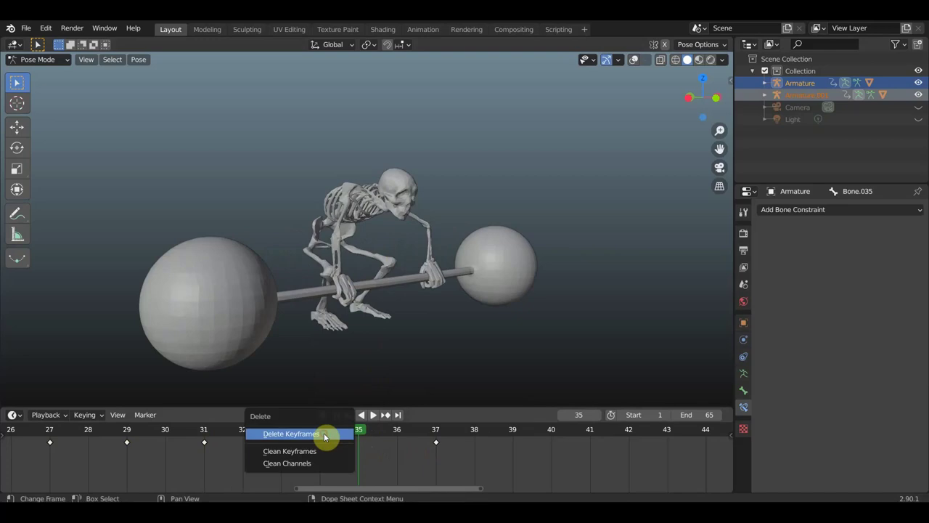
{"action": "left_click", "coordinate": [324, 432]}
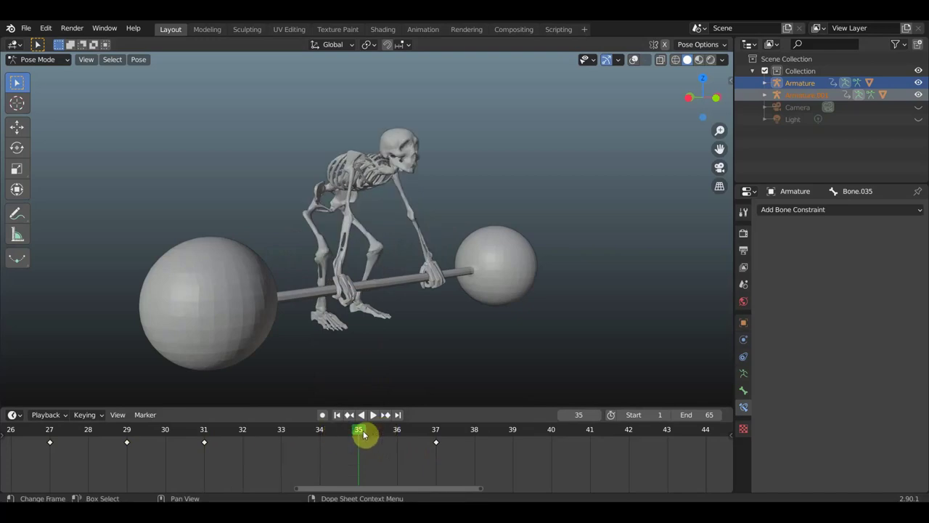
{"action": "left_click", "coordinate": [436, 435]}
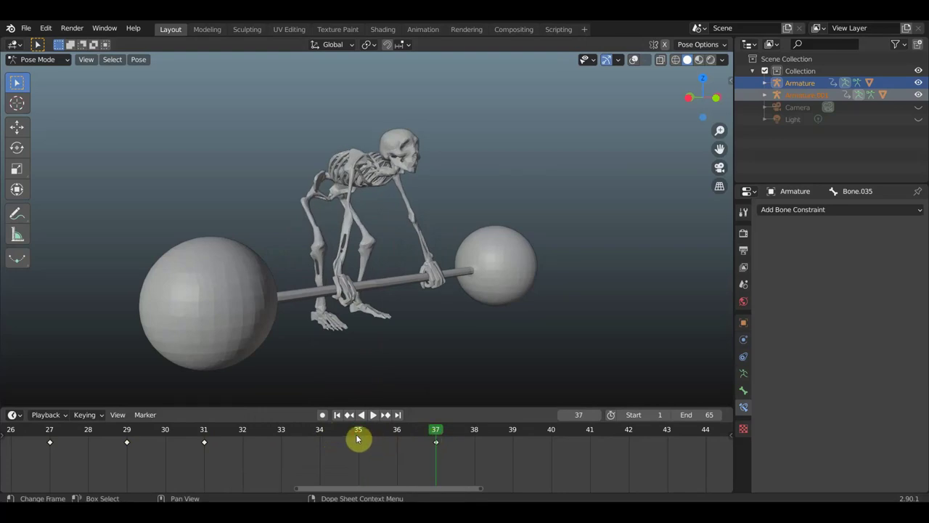
{"action": "left_click", "coordinate": [361, 415]}
{"action": "key", "text": "space"}
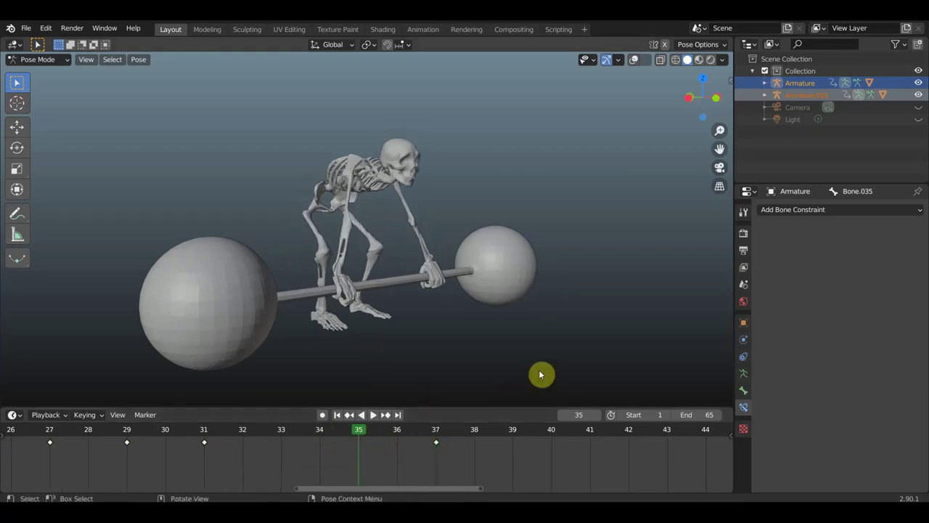
- Key location and rotation at frames 35 and 33, then play back the motion from frame 31
{"action": "key", "text": "i"}
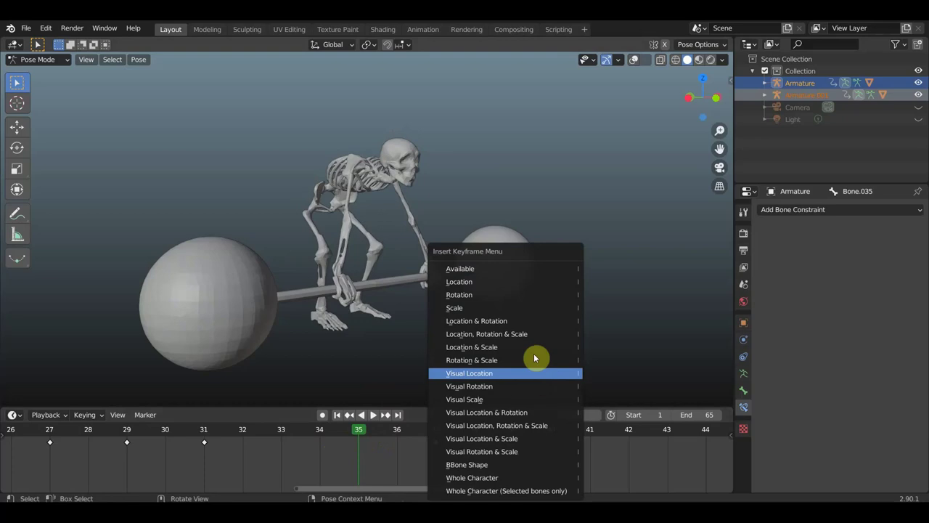
{"action": "left_click", "coordinate": [503, 321]}
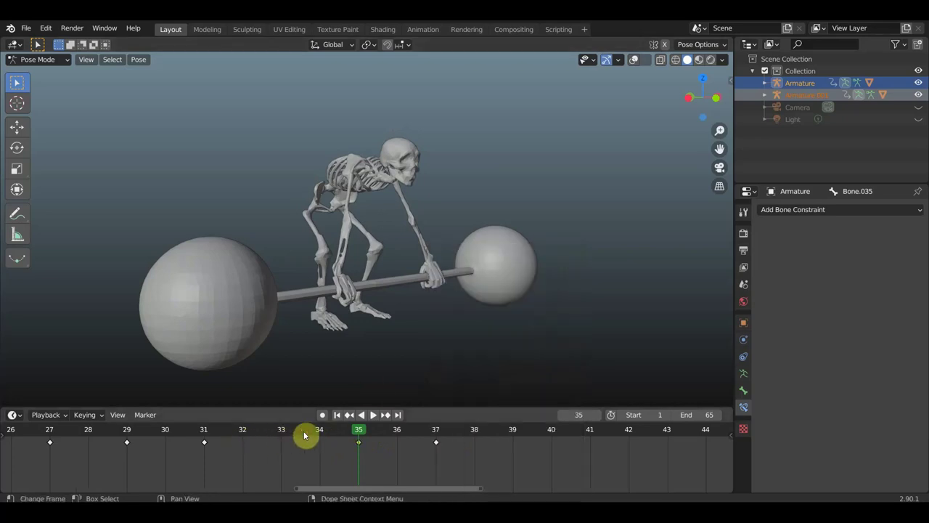
{"action": "left_click", "coordinate": [281, 437]}
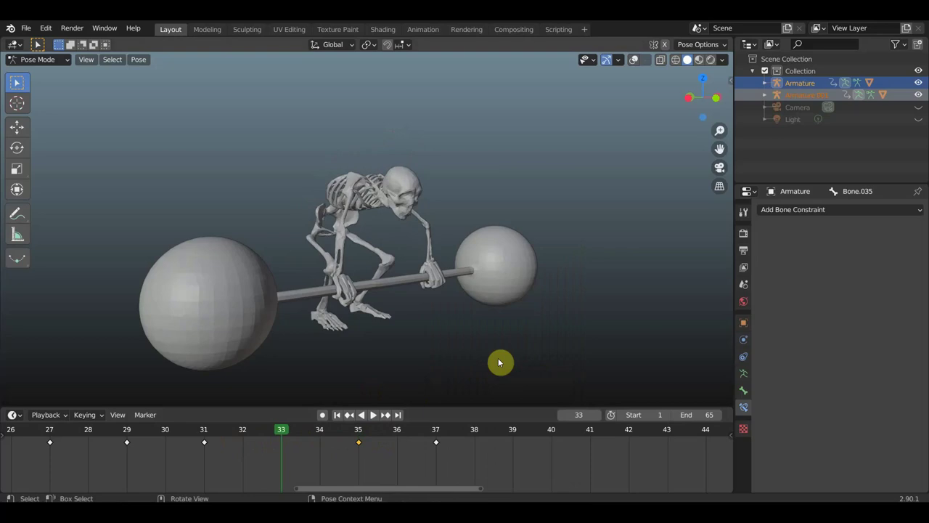
{"action": "key", "text": "i"}
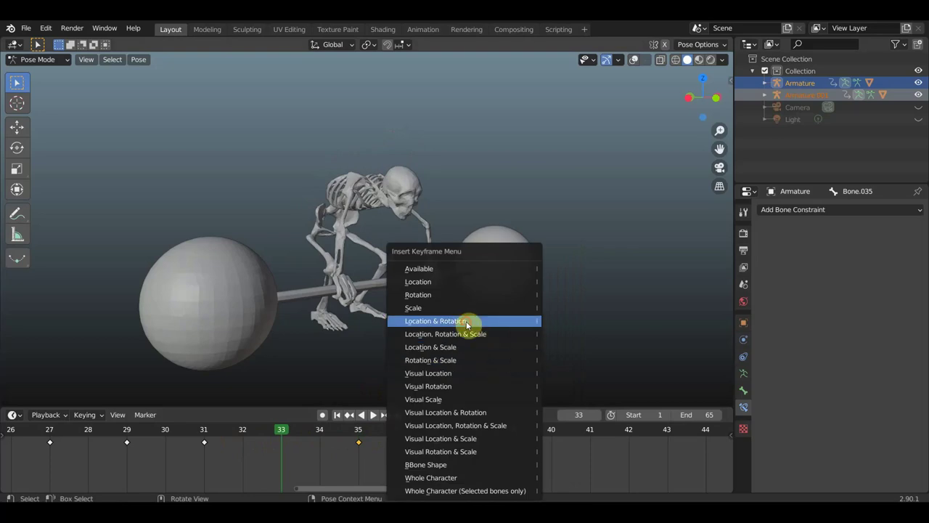
{"action": "left_click", "coordinate": [466, 324]}
{"action": "key", "text": "space"}
{"action": "left_click_drag", "start_coordinate": [217, 431], "coordinate": [204, 429]}
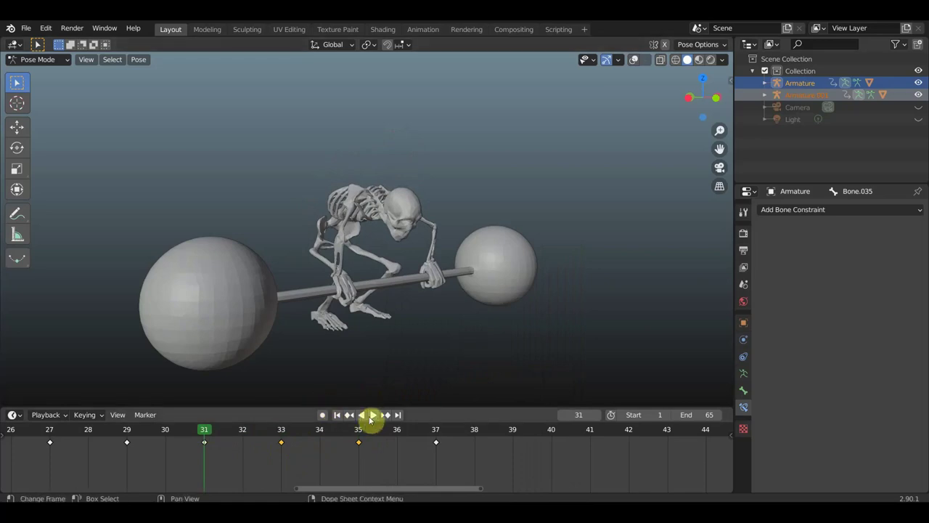
{"action": "left_click", "coordinate": [372, 416]}
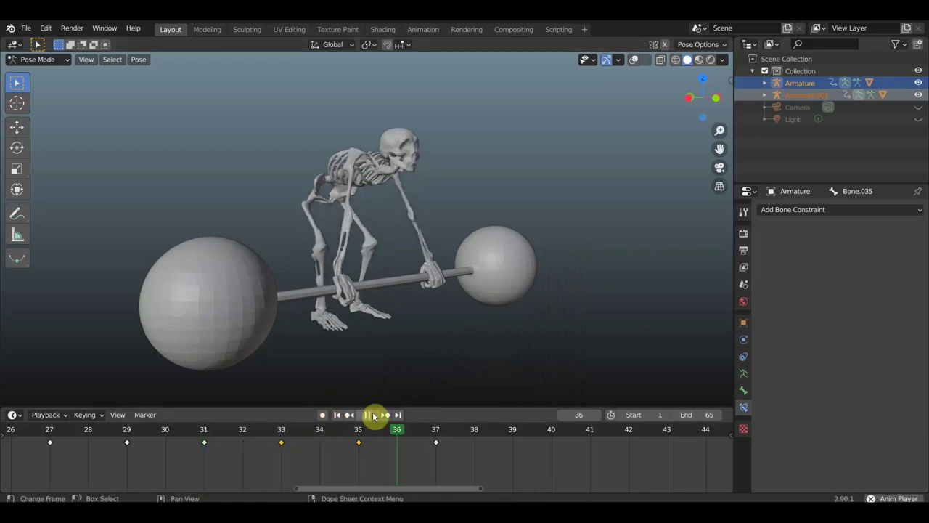
{"action": "left_click", "coordinate": [373, 414]}
{"action": "scroll", "coordinate": [649, 438], "scroll_direction": "down", "scroll_amount": 3}
{"action": "left_click", "coordinate": [648, 440]}
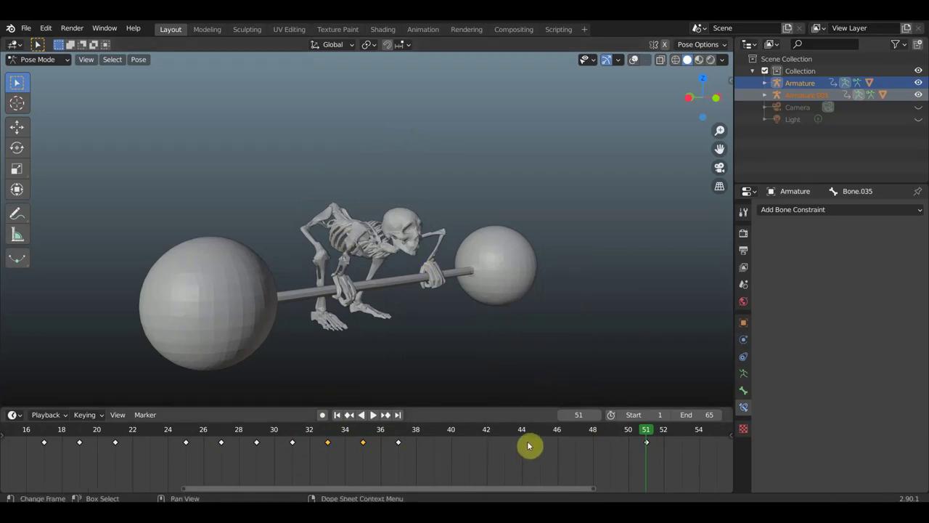
{"action": "scroll", "coordinate": [406, 453], "scroll_direction": "down", "scroll_amount": 6, "text": "ctrl"}
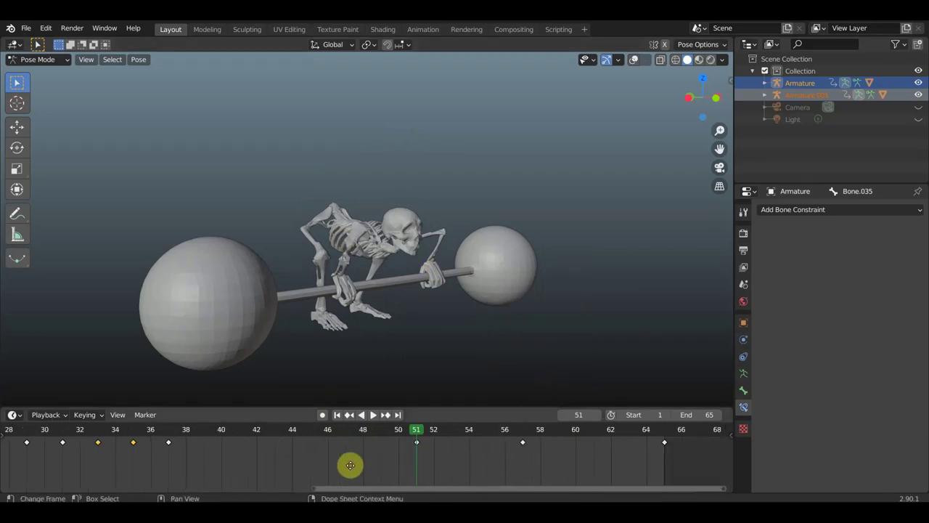
{"action": "scroll", "coordinate": [319, 461], "scroll_direction": "down", "scroll_amount": 2, "text": "ctrl"}
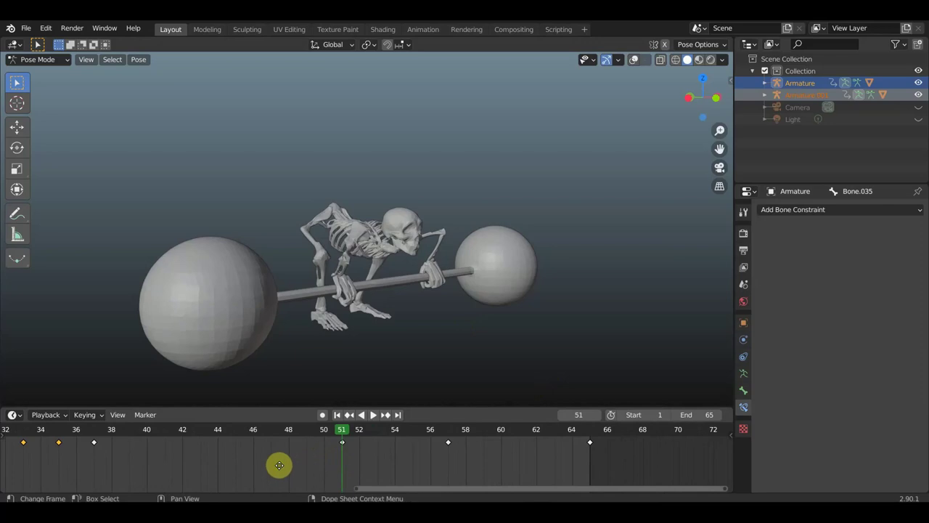
{"action": "middle_click_drag", "start_coordinate": [280, 465], "coordinate": [297, 473]}
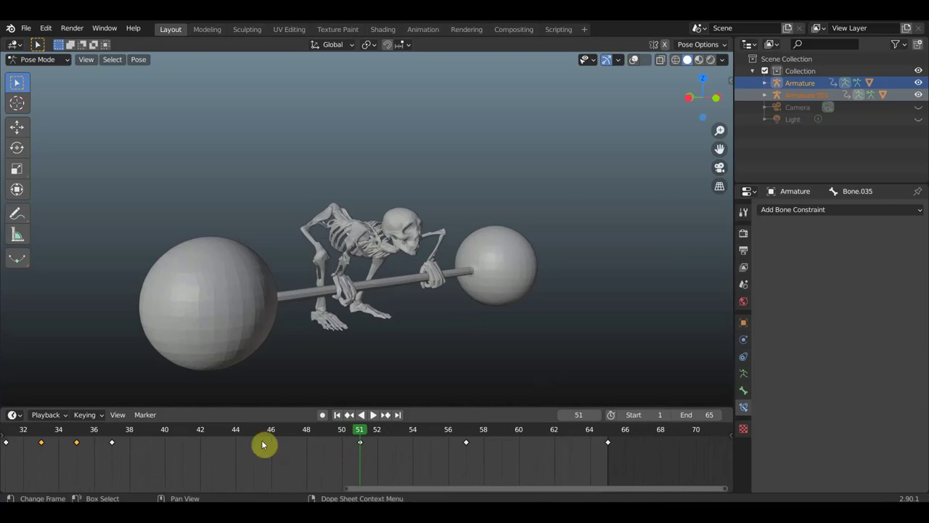
{"action": "key", "text": "shift+ctrl+space"}
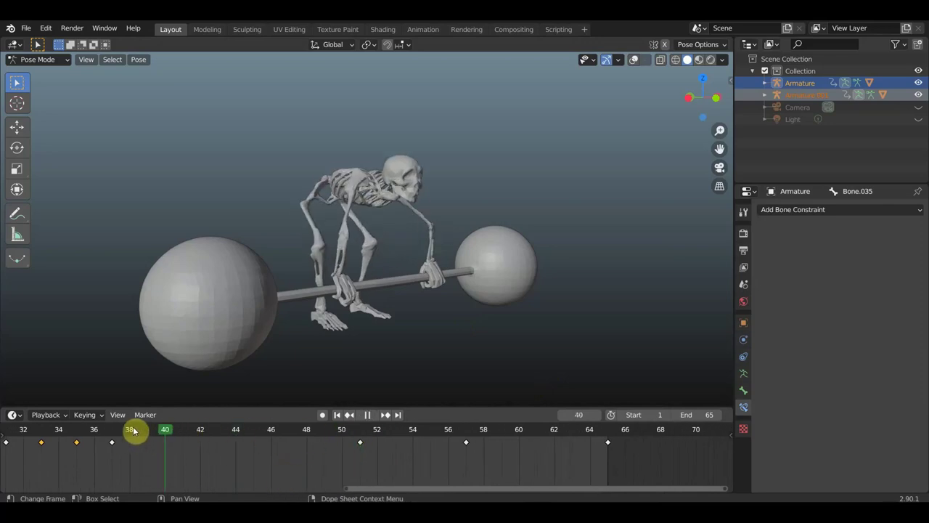
{"action": "left_click", "coordinate": [371, 415]}
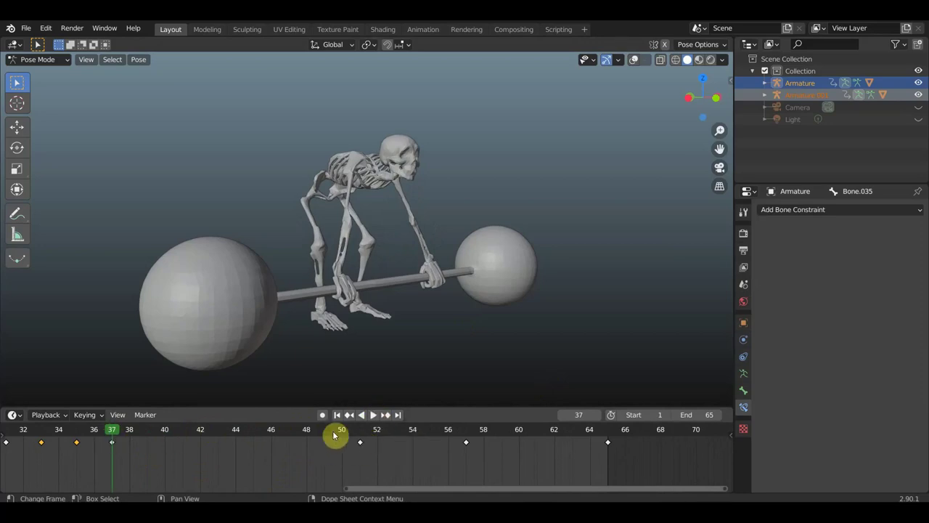
{"action": "left_click", "coordinate": [376, 416]}
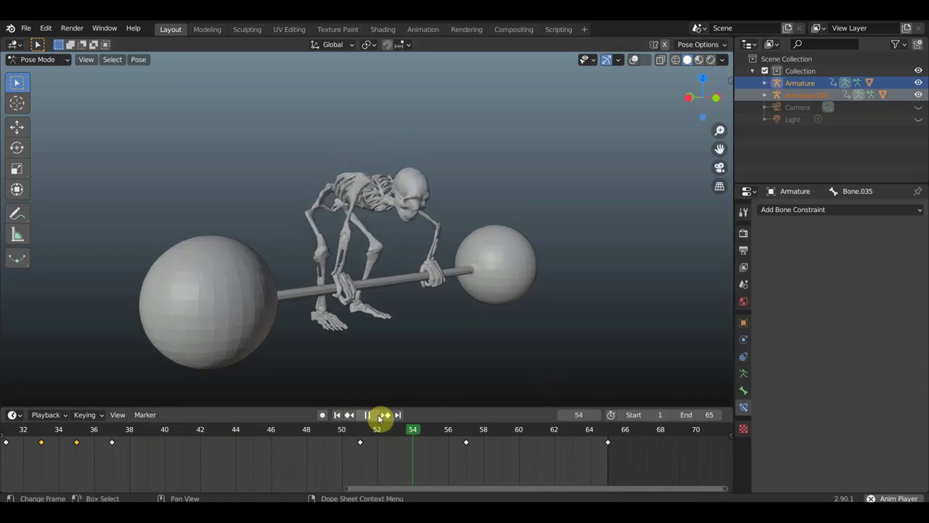
{"action": "left_click", "coordinate": [368, 414]}
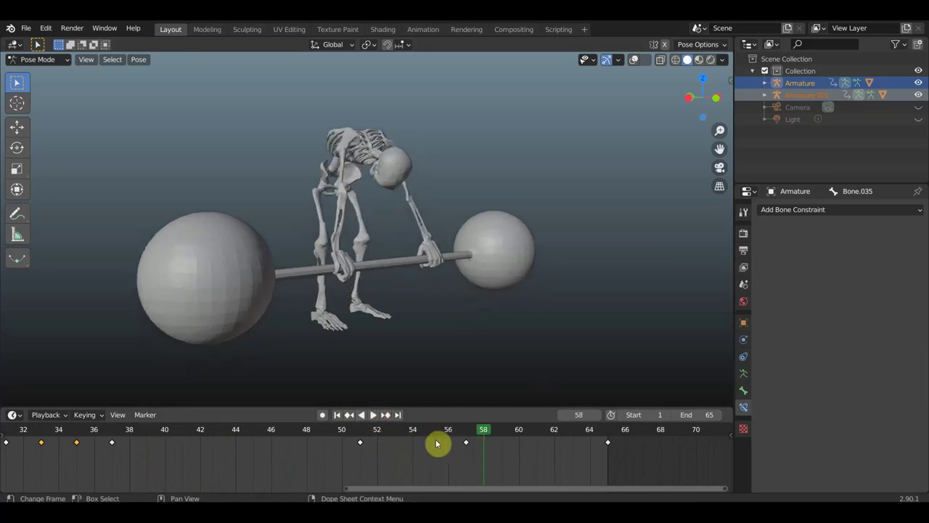
{"action": "scroll", "coordinate": [385, 443], "scroll_direction": "up", "scroll_amount": 2}
{"action": "scroll", "coordinate": [415, 448], "scroll_direction": "up", "scroll_amount": 2}
{"action": "scroll", "coordinate": [470, 447], "scroll_direction": "up", "scroll_amount": 2}
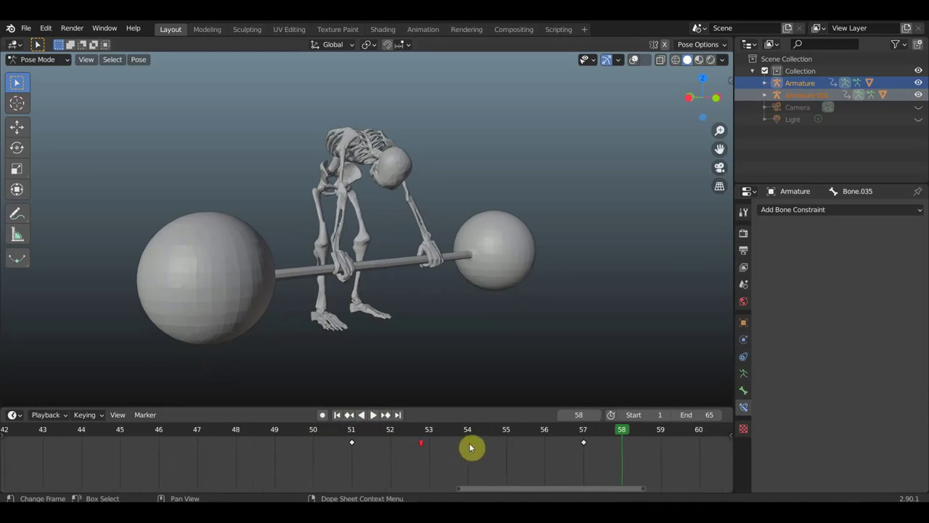
- Insert Location & Rotation keys at frames 53 and 55, then play from frame 55
{"action": "left_click", "coordinate": [429, 440]}
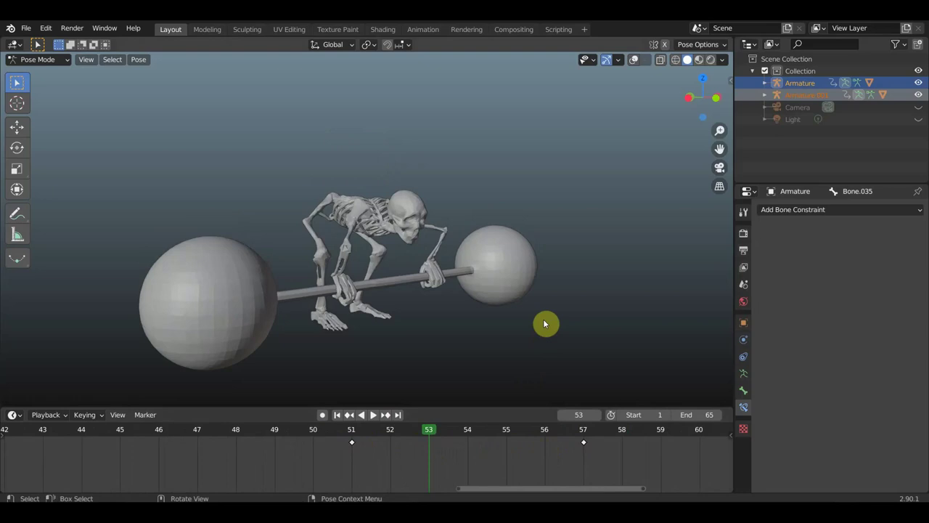
{"action": "key", "text": "k"}
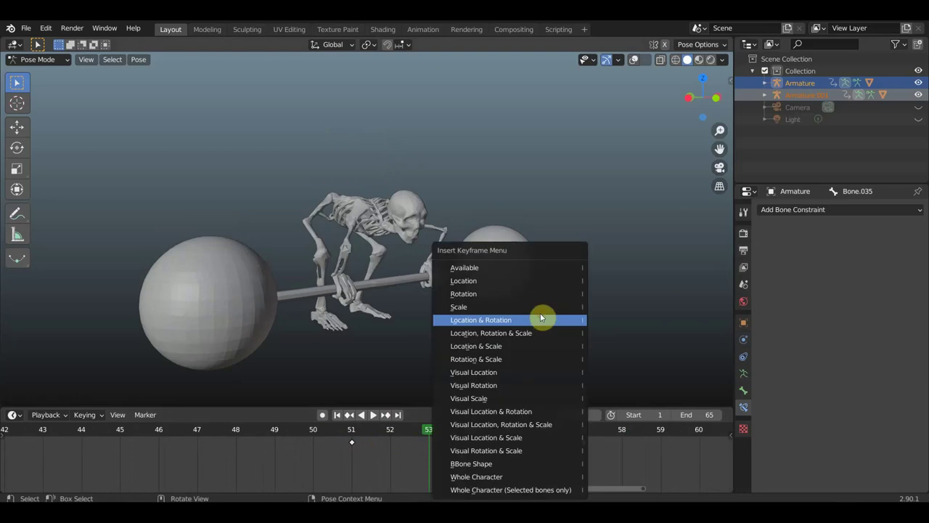
{"action": "left_click", "coordinate": [540, 317]}
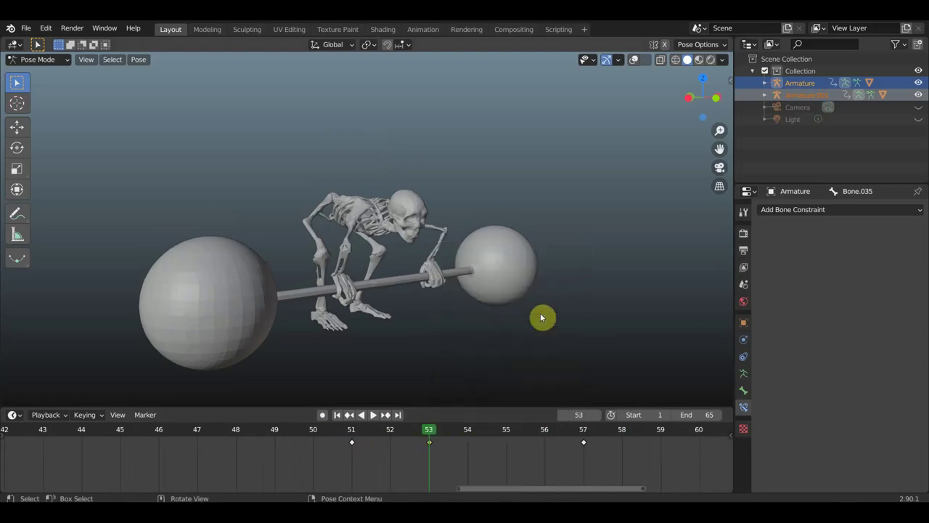
{"action": "left_click", "coordinate": [508, 440]}
{"action": "key", "text": "space"}
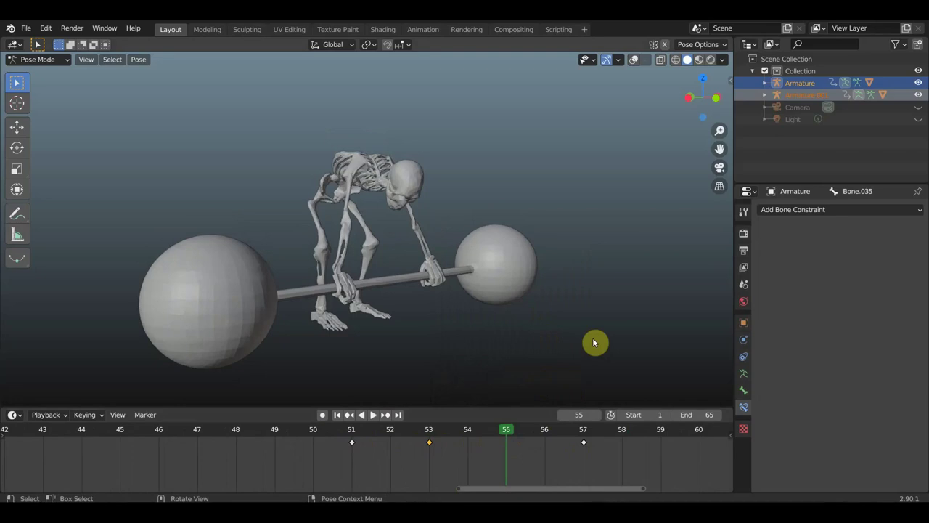
{"action": "key", "text": "i"}
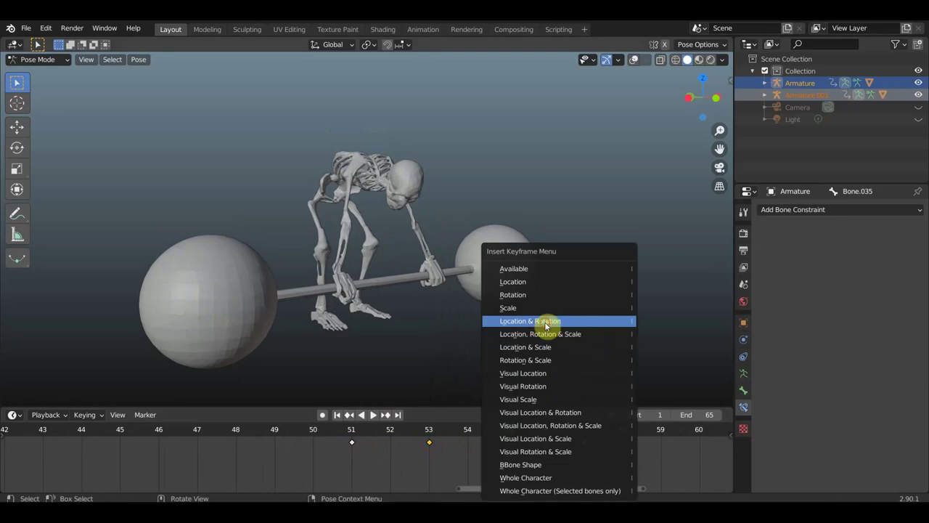
{"action": "left_click", "coordinate": [546, 324]}
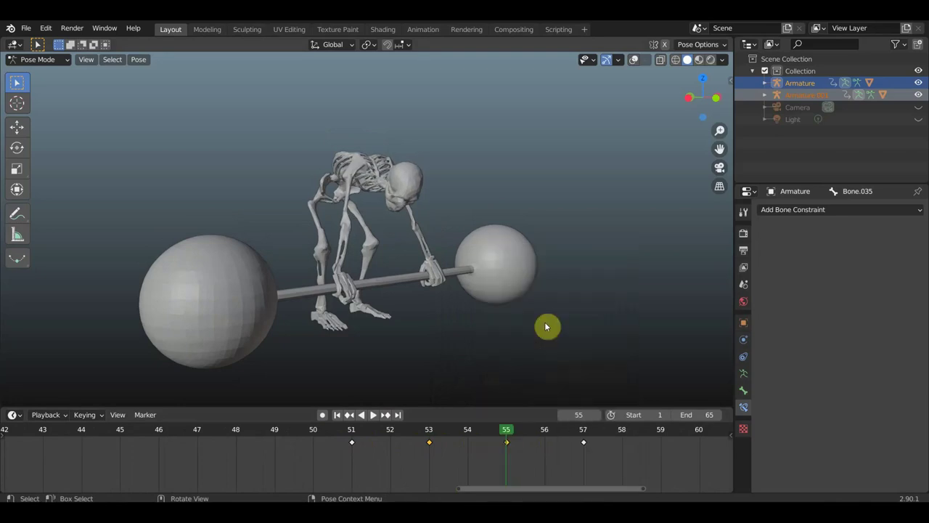
{"action": "middle_click_drag", "start_coordinate": [610, 467], "coordinate": [382, 469]}
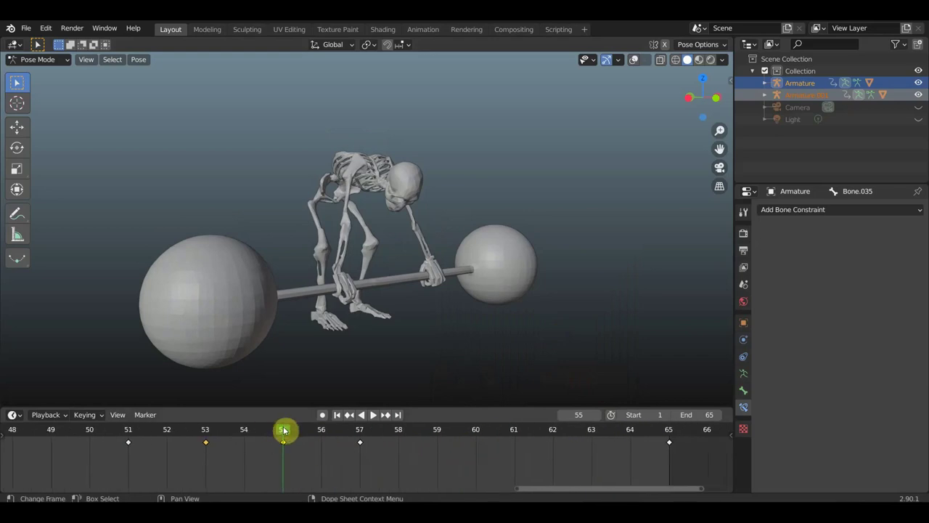
{"action": "key", "text": "space"}
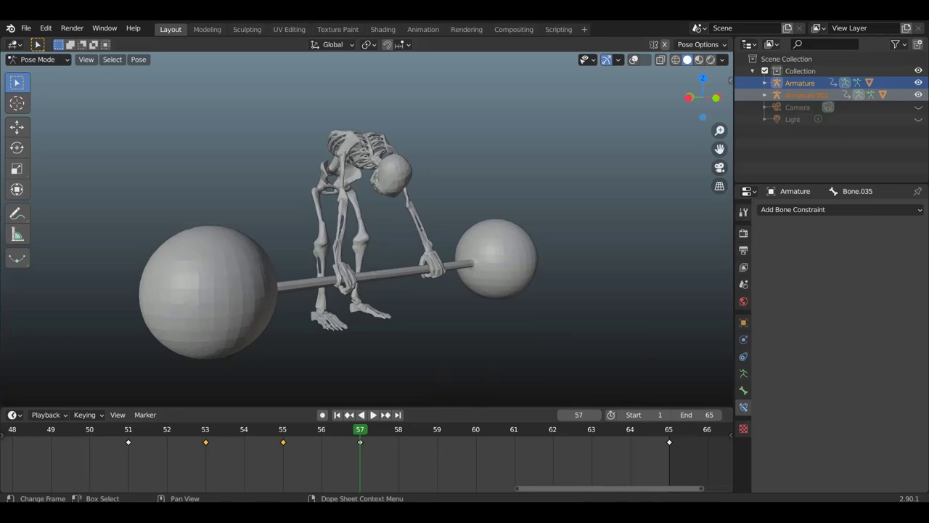
- Key location and rotation at frame 61, then move that key back to frame 59
{"action": "key", "text": "Right"}
{"action": "key", "text": "Right"}
{"action": "key", "text": "Right"}
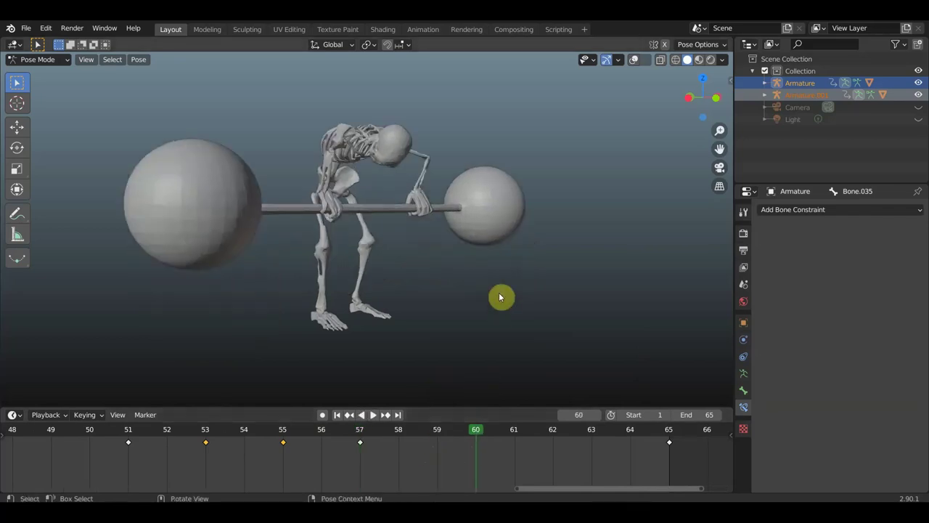
{"action": "key", "text": "Right"}
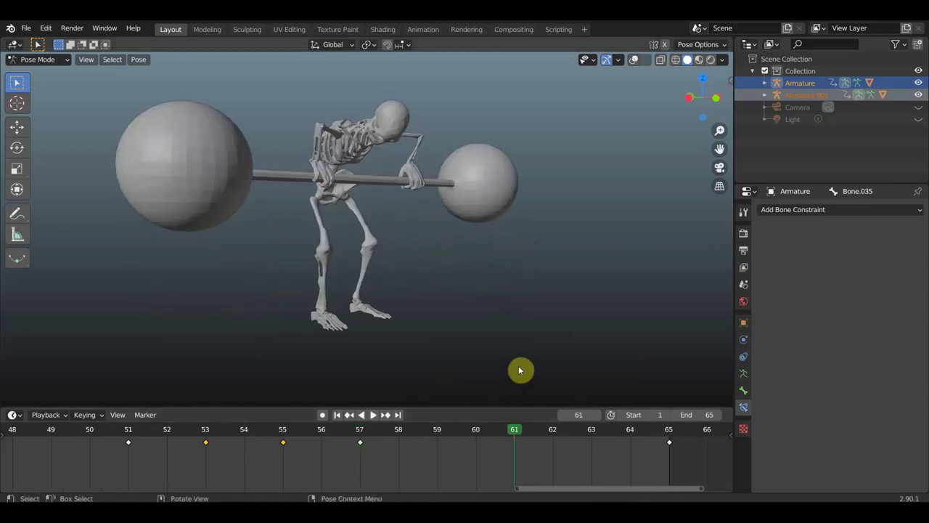
{"action": "key", "text": "i"}
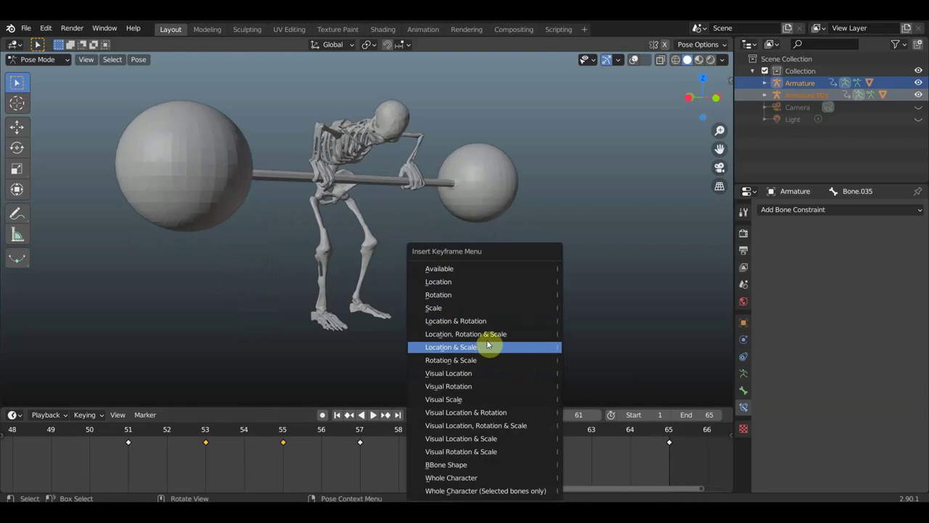
{"action": "left_click", "coordinate": [484, 320]}
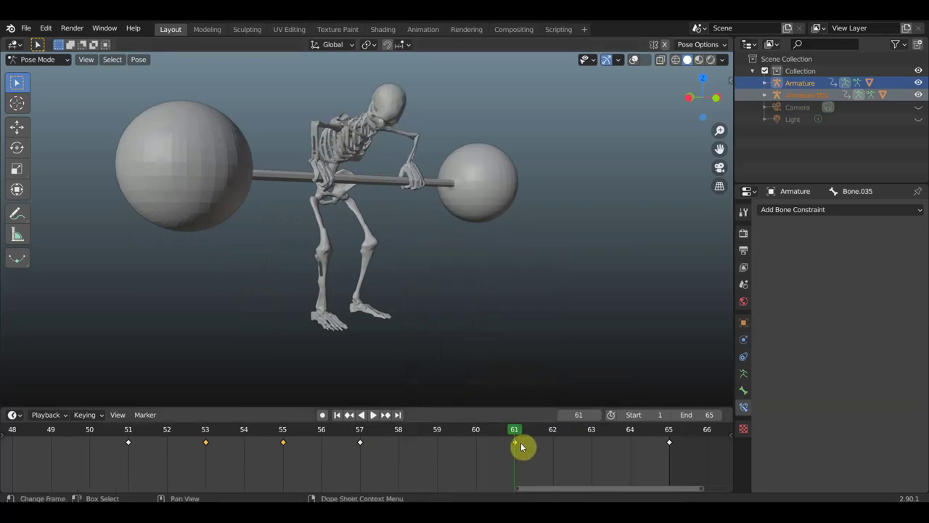
{"action": "left_click_drag", "start_coordinate": [521, 443], "coordinate": [473, 450]}
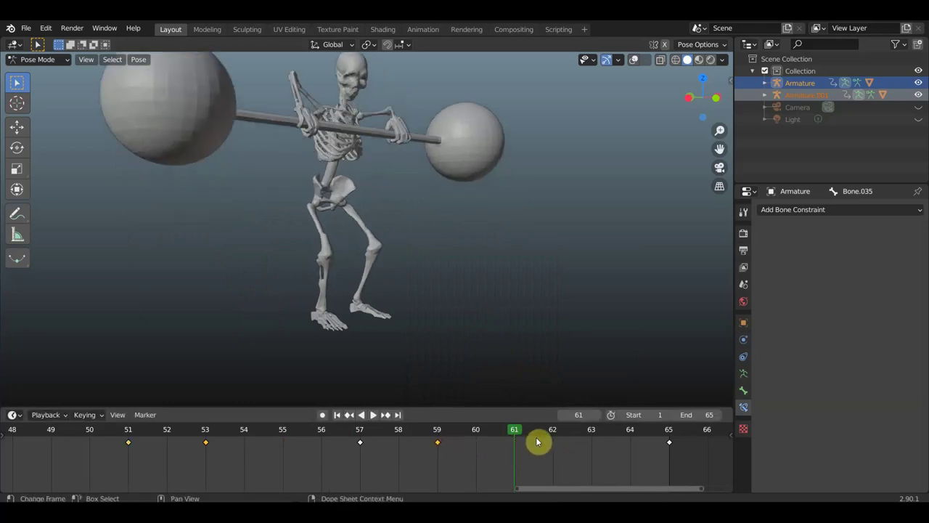
{"action": "left_click", "coordinate": [517, 435]}
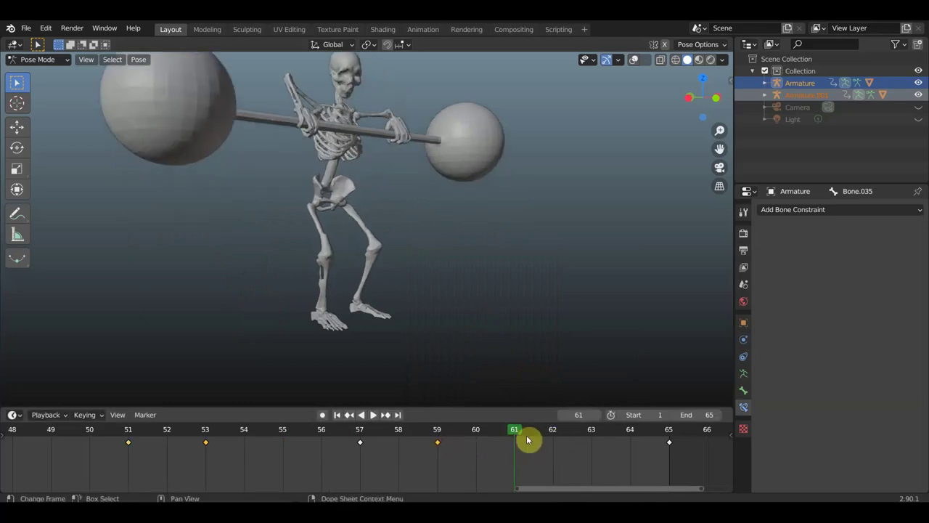
- Add location-and-rotation keys at frames 61 and 63
{"action": "key", "text": "i"}
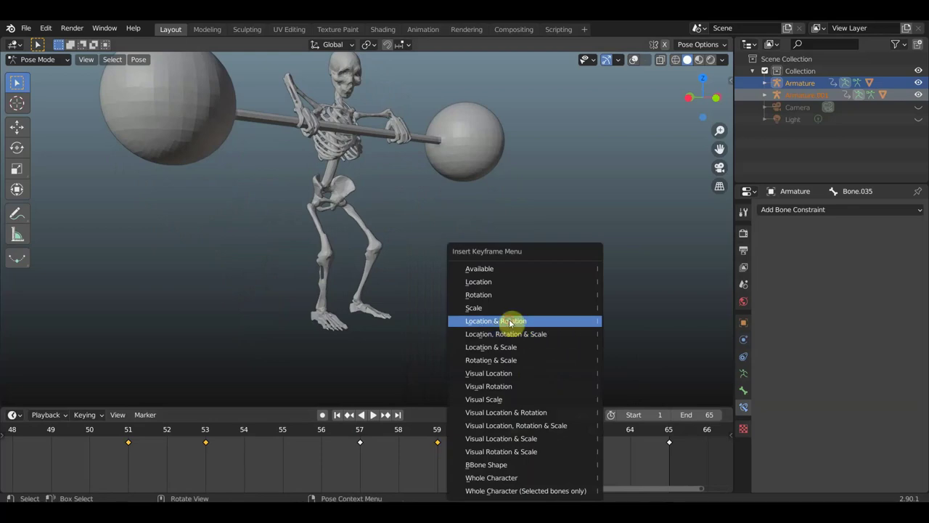
{"action": "left_click", "coordinate": [511, 321]}
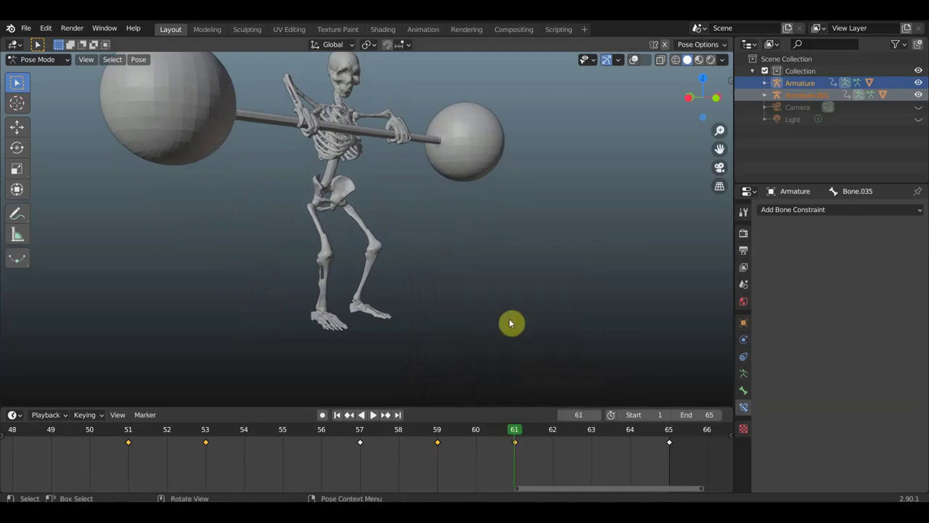
{"action": "left_click", "coordinate": [592, 436]}
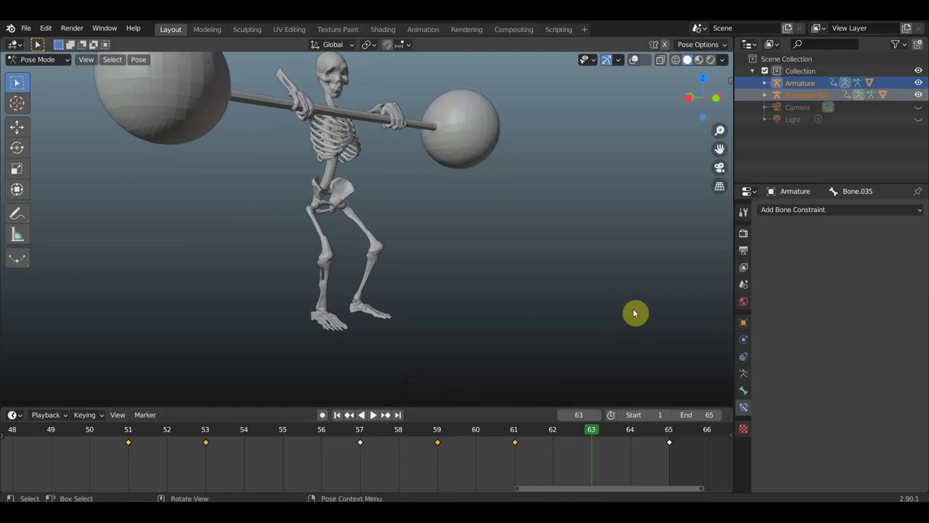
{"action": "key", "text": "i"}
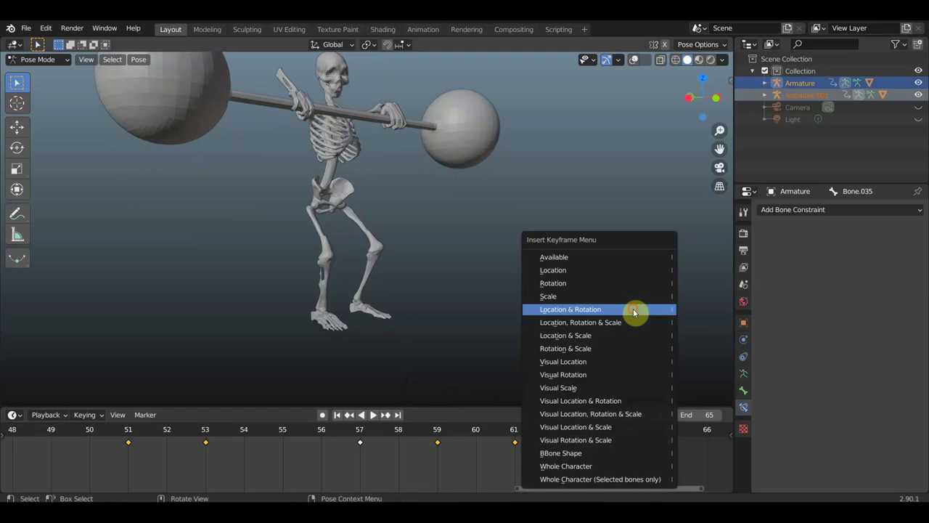
{"action": "left_click", "coordinate": [634, 310]}
- Zoom out the dope sheet, play the animation and scrub the opening frames near frame 6
{"action": "scroll", "coordinate": [508, 456], "scroll_direction": "down", "scroll_amount": 2}
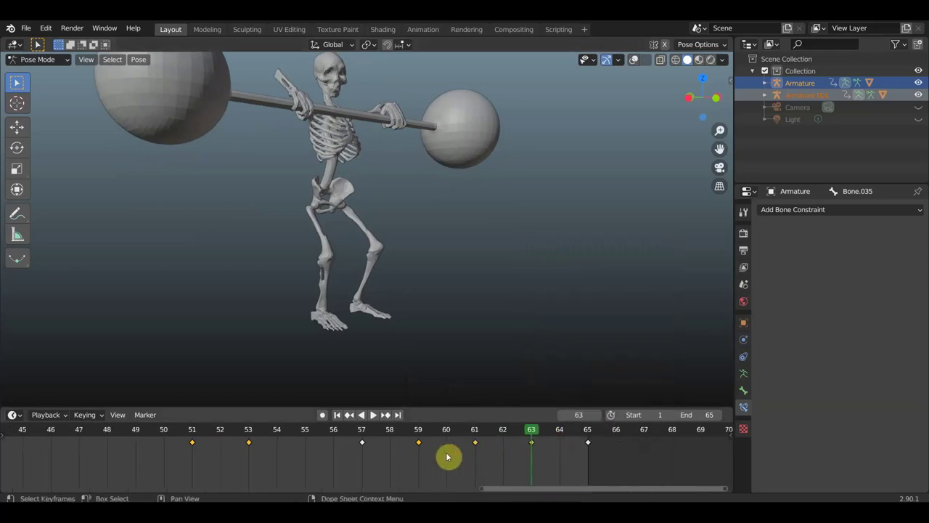
{"action": "scroll", "coordinate": [436, 456], "scroll_direction": "down", "scroll_amount": 2}
{"action": "scroll", "coordinate": [361, 456], "scroll_direction": "down", "scroll_amount": 1}
{"action": "scroll", "coordinate": [361, 457], "scroll_direction": "down", "scroll_amount": 1}
{"action": "scroll", "coordinate": [359, 456], "scroll_direction": "down", "scroll_amount": 1}
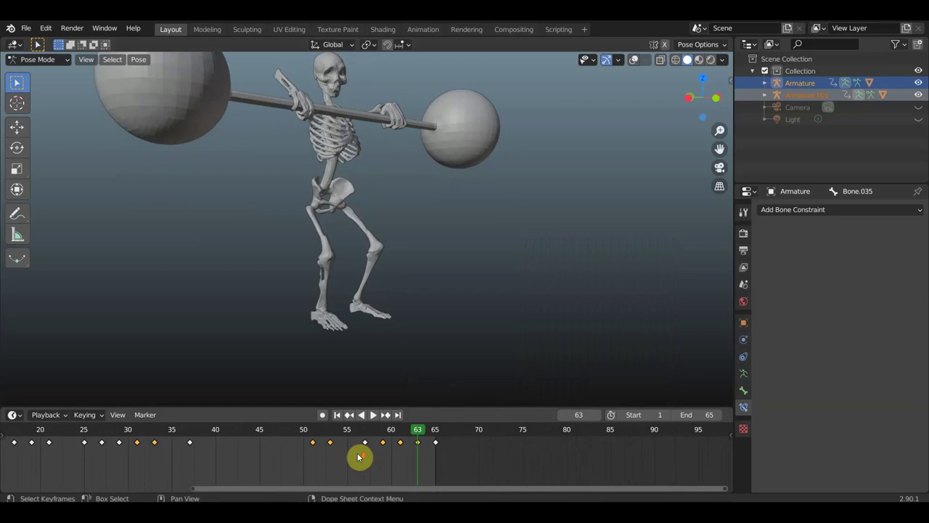
{"action": "scroll", "coordinate": [358, 456], "scroll_direction": "down", "scroll_amount": 1}
{"action": "scroll", "coordinate": [357, 456], "scroll_direction": "down", "scroll_amount": 1}
{"action": "scroll", "coordinate": [352, 455], "scroll_direction": "down", "scroll_amount": 1}
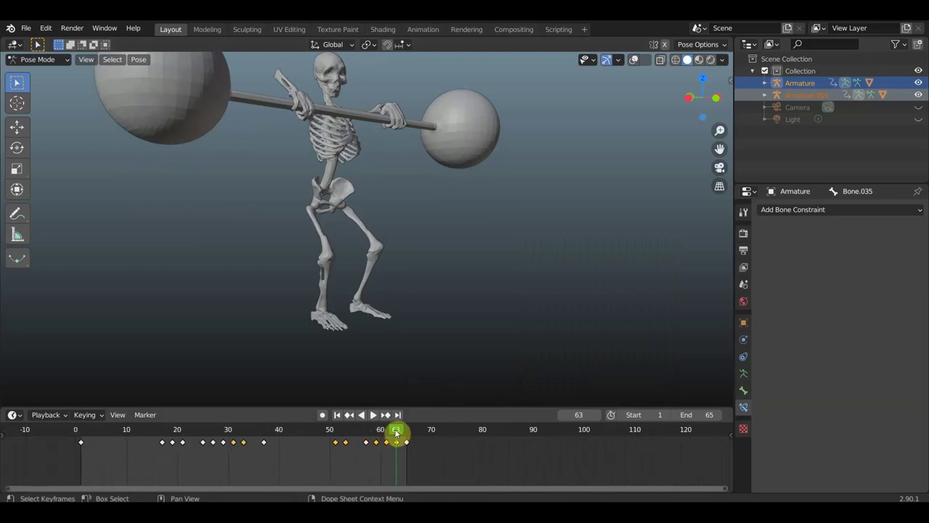
{"action": "key", "text": "ctrl+shift+space"}
{"action": "left_click_drag", "start_coordinate": [112, 430], "coordinate": [122, 431]}
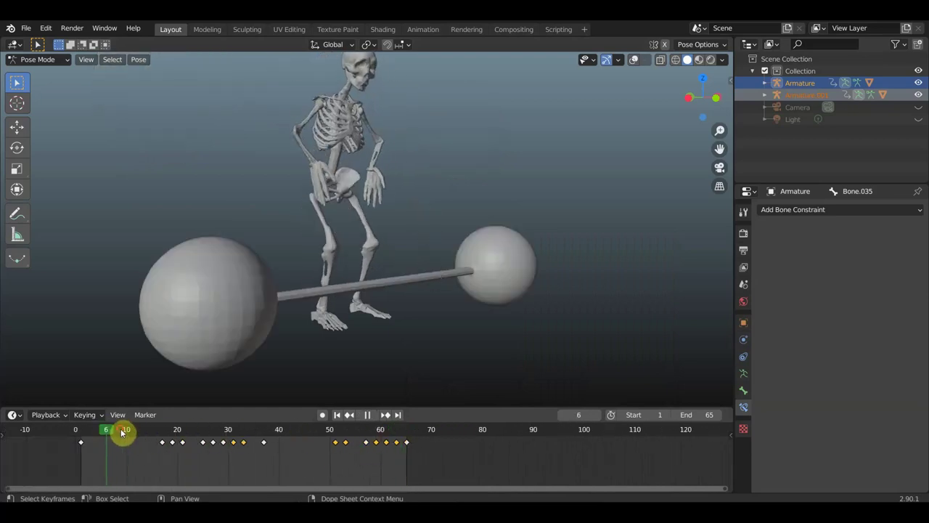
{"action": "left_click", "coordinate": [122, 431]}
{"action": "key", "text": "space"}
- Frame the range -8 to 38 and check the poses at frames 1 and 8–10, ending on frame 5
{"action": "scroll", "coordinate": [39, 456], "scroll_direction": "up", "scroll_amount": 3}
{"action": "scroll", "coordinate": [40, 455], "scroll_direction": "up", "scroll_amount": 2}
{"action": "middle_click_drag", "start_coordinate": [231, 490], "coordinate": [497, 431]}
{"action": "scroll", "coordinate": [320, 455], "scroll_direction": "up", "scroll_amount": 2}
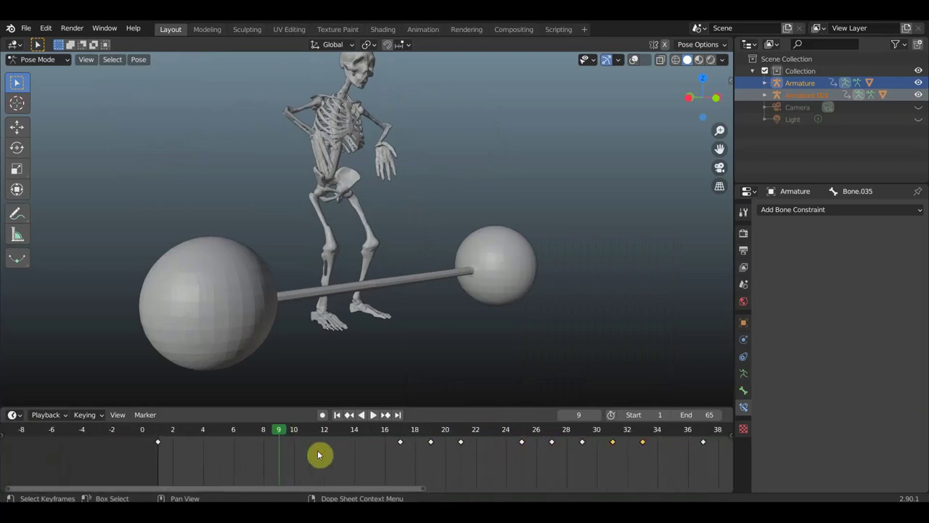
{"action": "left_click", "coordinate": [267, 433]}
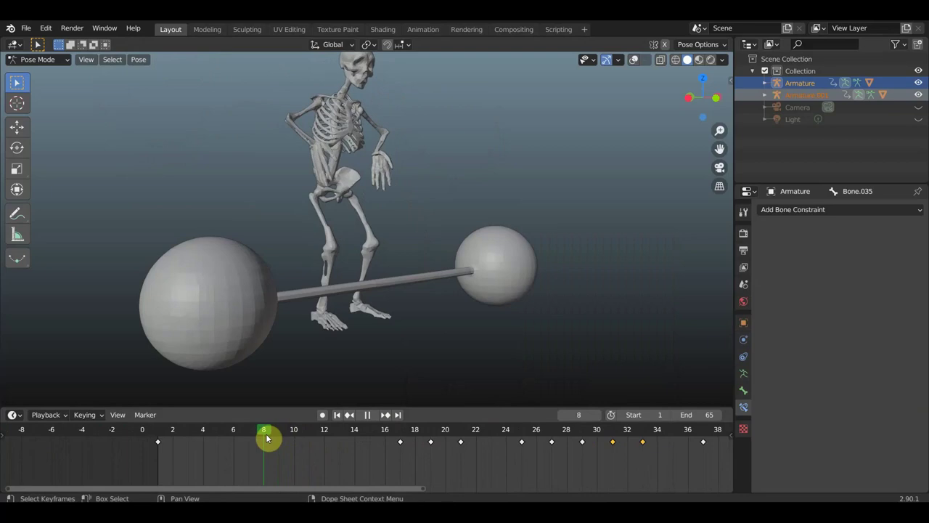
{"action": "left_click", "coordinate": [157, 439]}
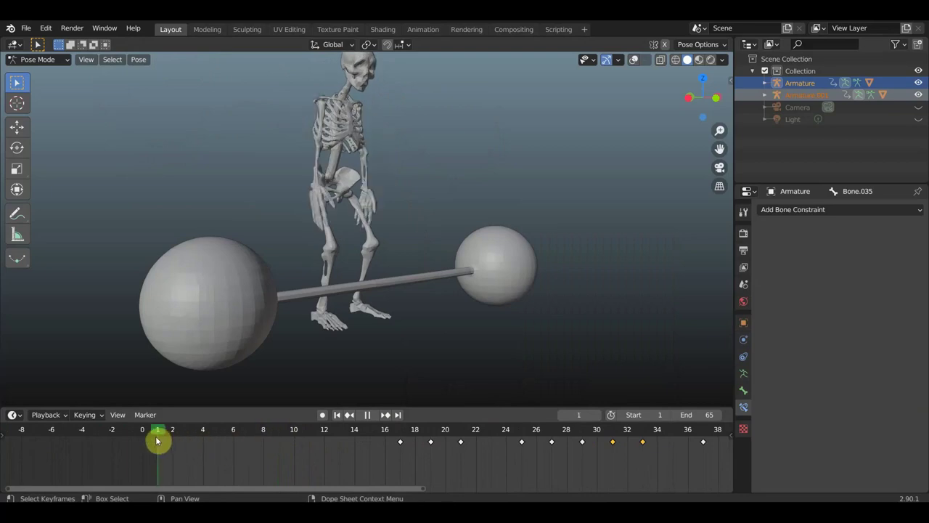
{"action": "left_click", "coordinate": [292, 446]}
{"action": "left_click", "coordinate": [278, 445]}
{"action": "left_click", "coordinate": [294, 444]}
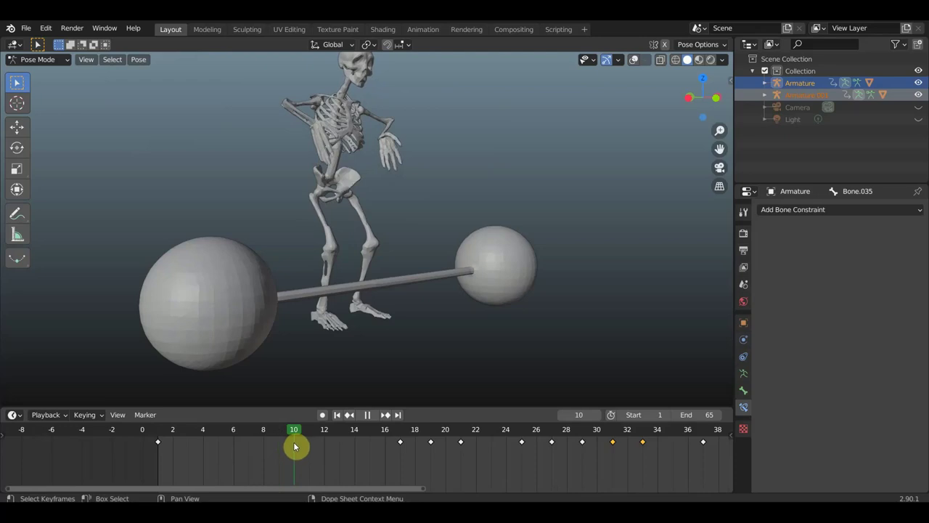
{"action": "left_click_drag", "start_coordinate": [234, 445], "coordinate": [225, 446]}
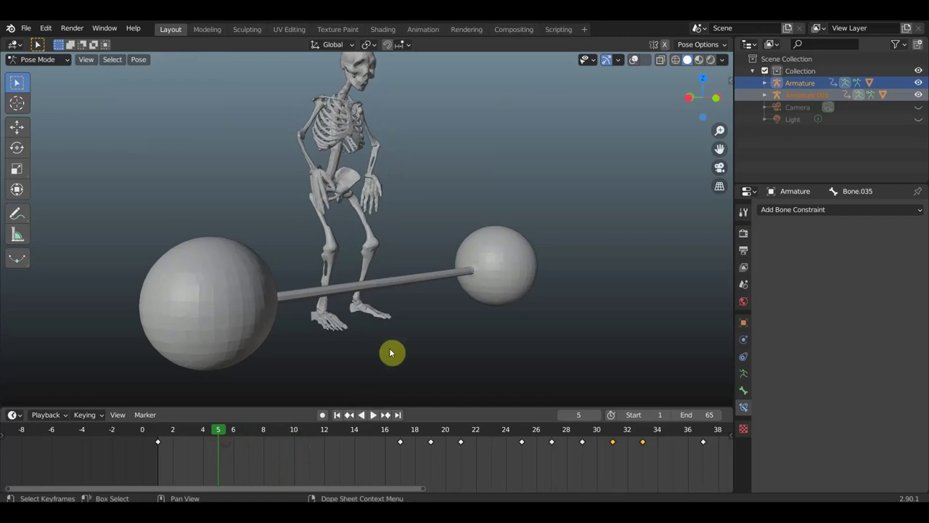
- Insert Location & Rotation keyframes for the skeleton's pose at frame 5 and frame 10
{"action": "key", "text": "i"}
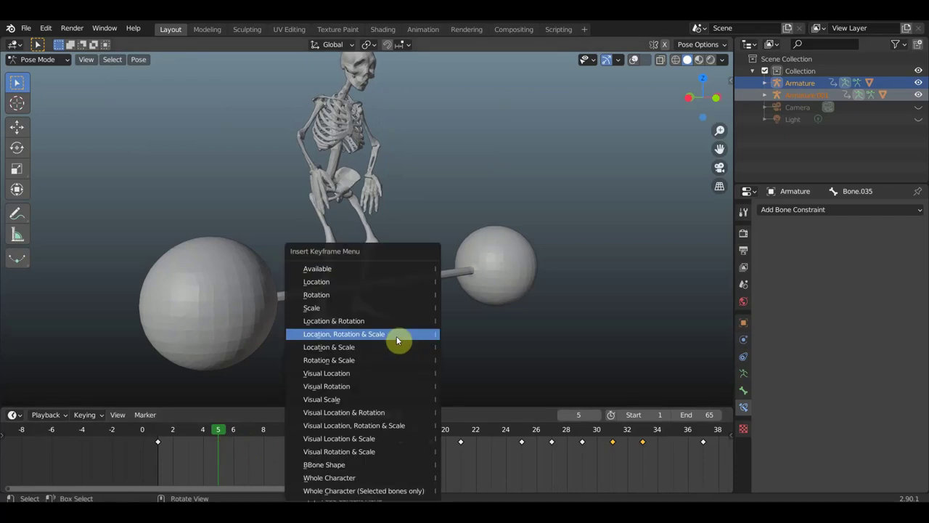
{"action": "left_click", "coordinate": [403, 323]}
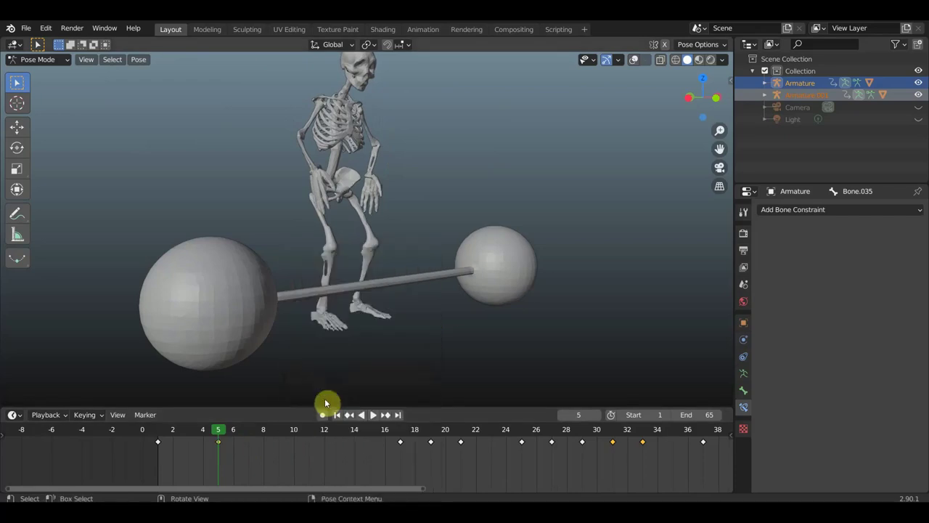
{"action": "left_click", "coordinate": [296, 432]}
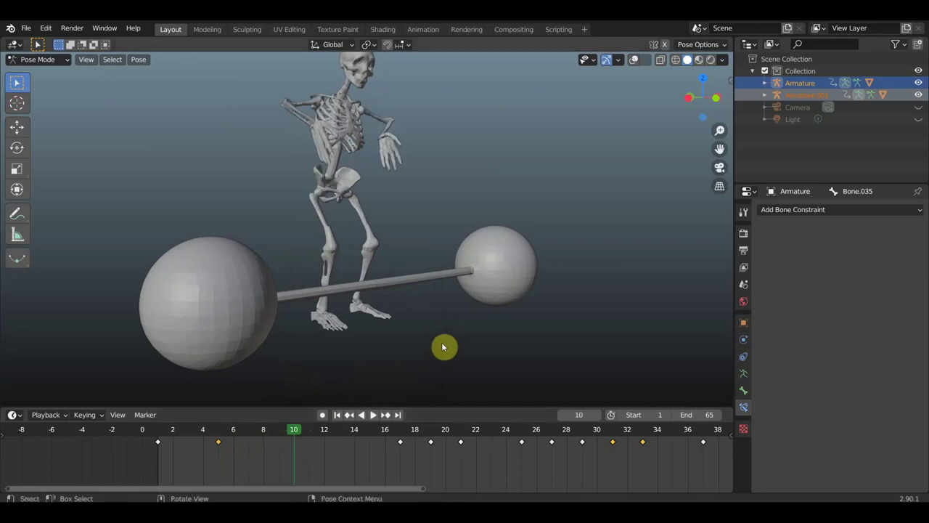
{"action": "key", "text": "i"}
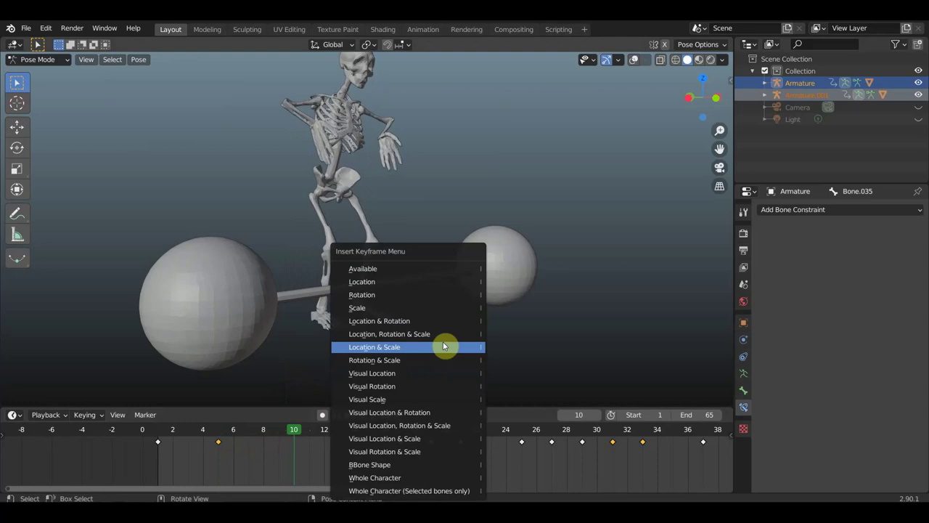
{"action": "left_click", "coordinate": [394, 323]}
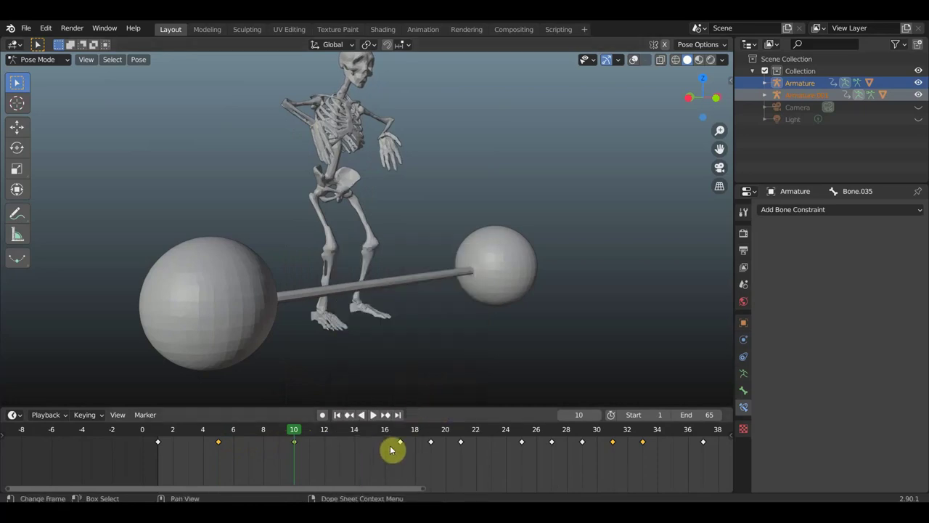
- Orbit to a front view of the skeleton and scrub the timeline back toward frame 1
{"action": "middle_click_drag", "start_coordinate": [455, 373], "coordinate": [410, 369]}
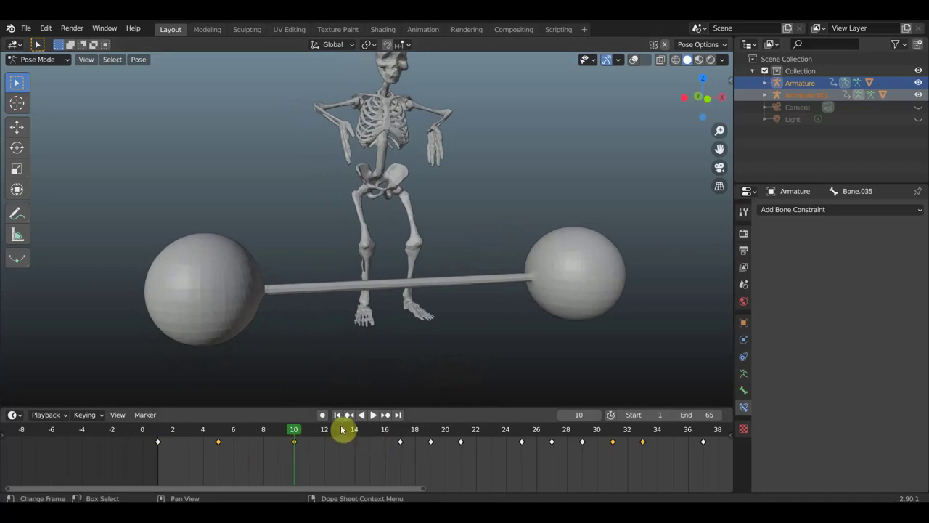
{"action": "scroll", "coordinate": [414, 162], "scroll_direction": "down", "scroll_amount": 2}
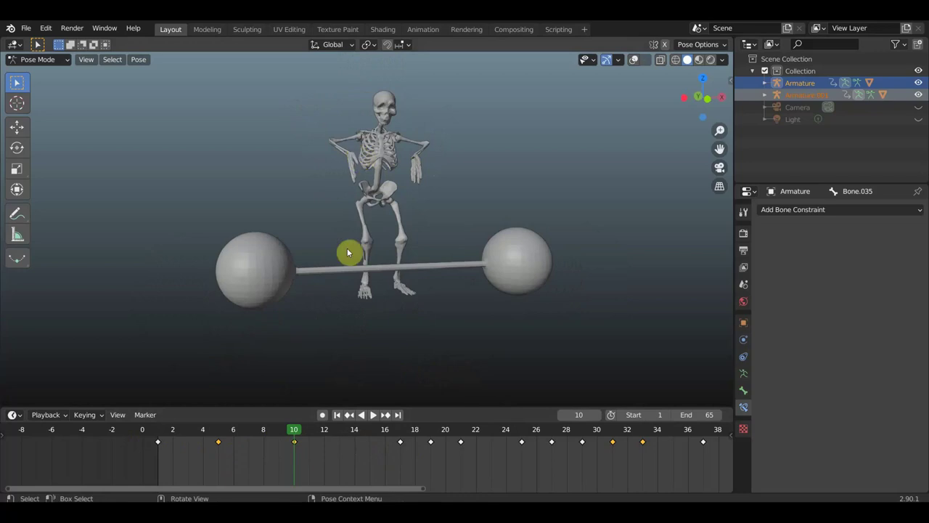
{"action": "left_click_drag", "start_coordinate": [259, 430], "coordinate": [158, 428]}
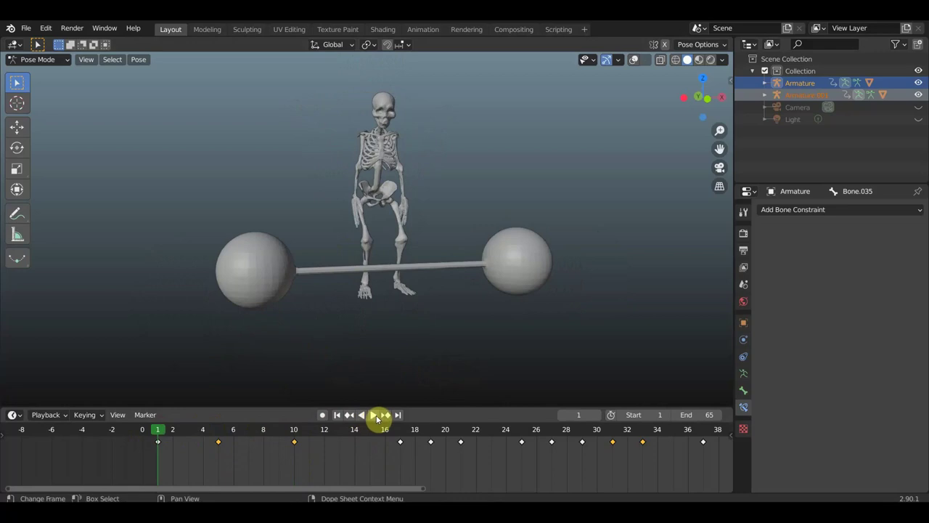
- Play the animation from frame 1 while orbiting and zooming the view, then stop playback
{"action": "left_click", "coordinate": [374, 415]}
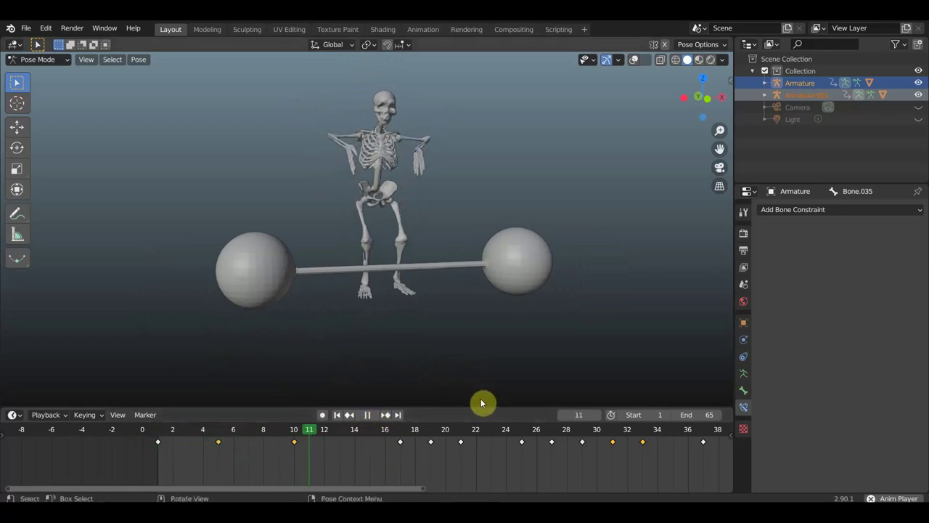
{"action": "scroll", "coordinate": [504, 377], "scroll_direction": "down", "scroll_amount": 4}
{"action": "scroll", "coordinate": [523, 368], "scroll_direction": "down", "scroll_amount": 2}
{"action": "middle_click_drag", "start_coordinate": [518, 368], "coordinate": [488, 373]}
{"action": "scroll", "coordinate": [518, 355], "scroll_direction": "up", "scroll_amount": 5}
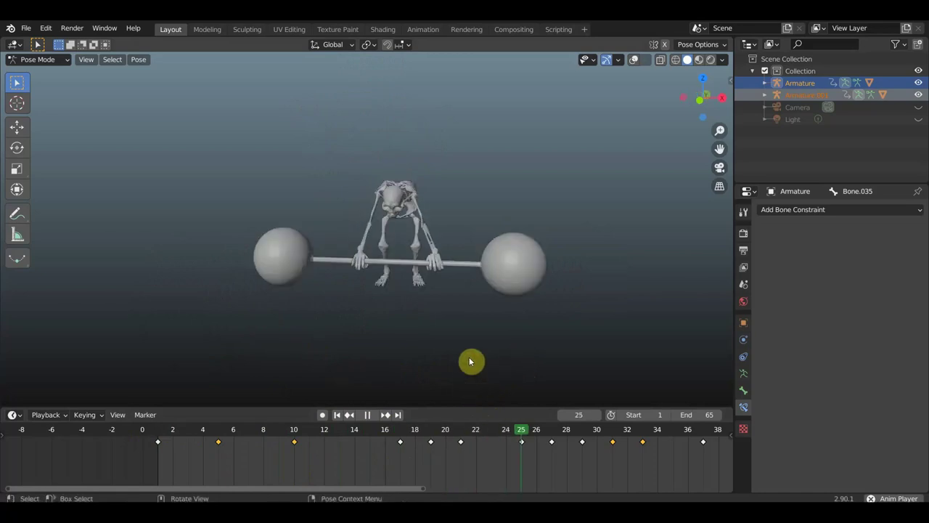
{"action": "scroll", "coordinate": [471, 360], "scroll_direction": "up", "scroll_amount": 3}
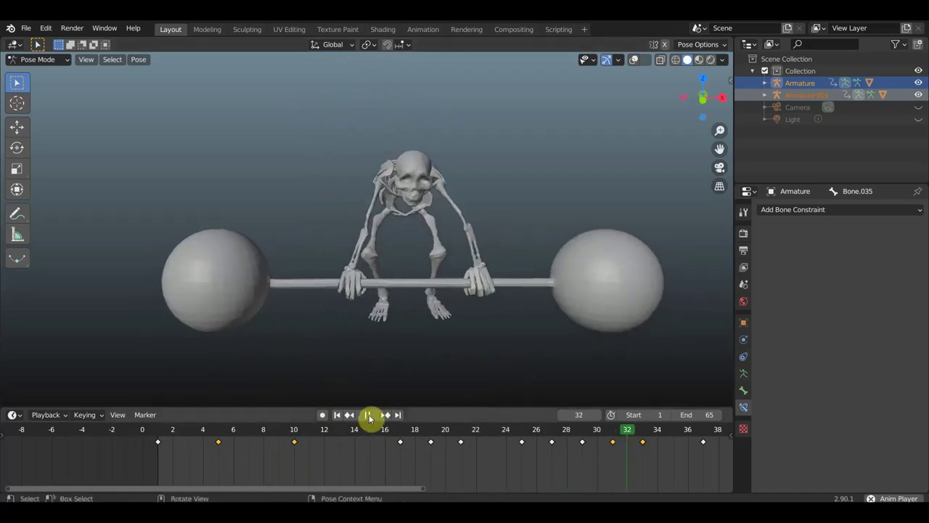
{"action": "key", "text": "space"}
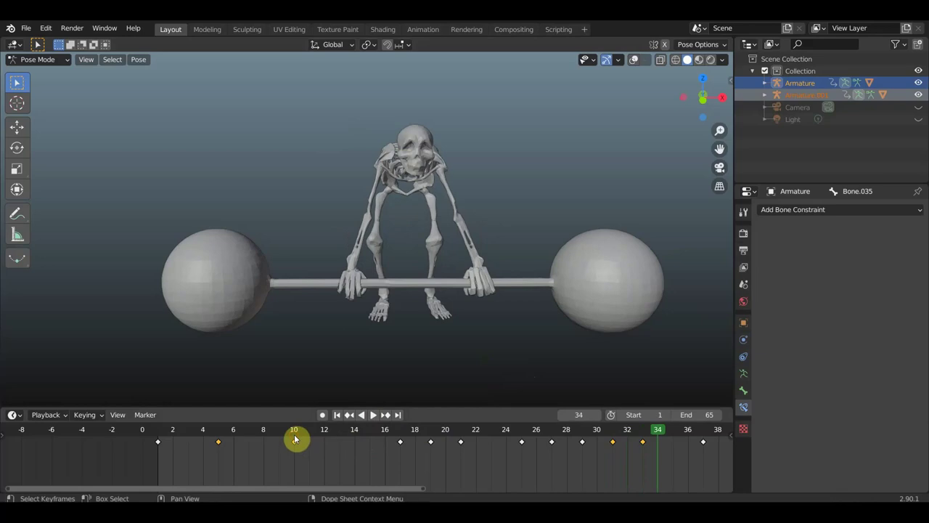
- Check the poses at frames 10, 5, 17 and 12 from different angles, then scrub back to frame 6
{"action": "left_click", "coordinate": [294, 438]}
{"action": "mouse_move", "coordinate": [375, 284]}
{"action": "middle_mouse_down"}
{"action": "mouse_move", "coordinate": [427, 290]}
{"action": "mouse_move", "coordinate": [466, 275]}
{"action": "mouse_move", "coordinate": [444, 305]}
{"action": "middle_mouse_up"}
{"action": "left_click", "coordinate": [218, 437]}
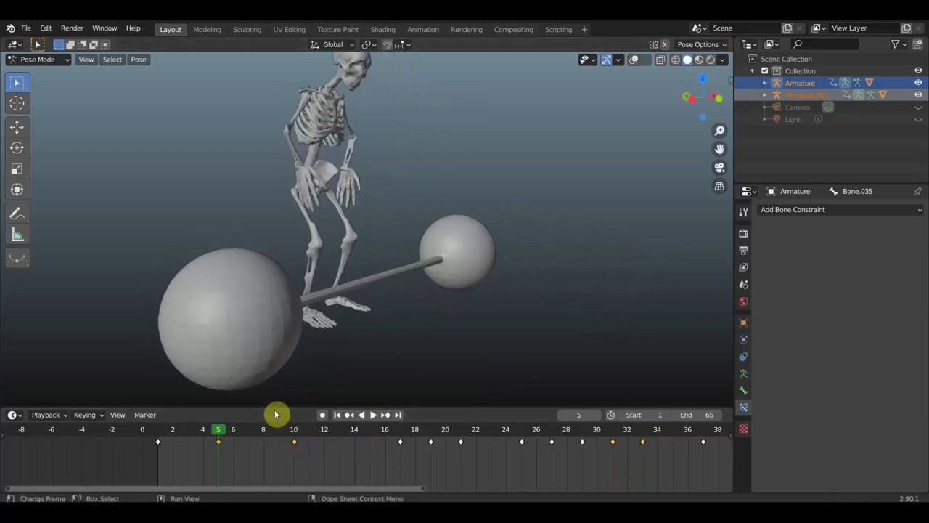
{"action": "left_click", "coordinate": [401, 437]}
{"action": "mouse_move", "coordinate": [473, 359]}
{"action": "middle_mouse_down"}
{"action": "mouse_move", "coordinate": [413, 367]}
{"action": "mouse_move", "coordinate": [477, 372]}
{"action": "middle_mouse_up"}
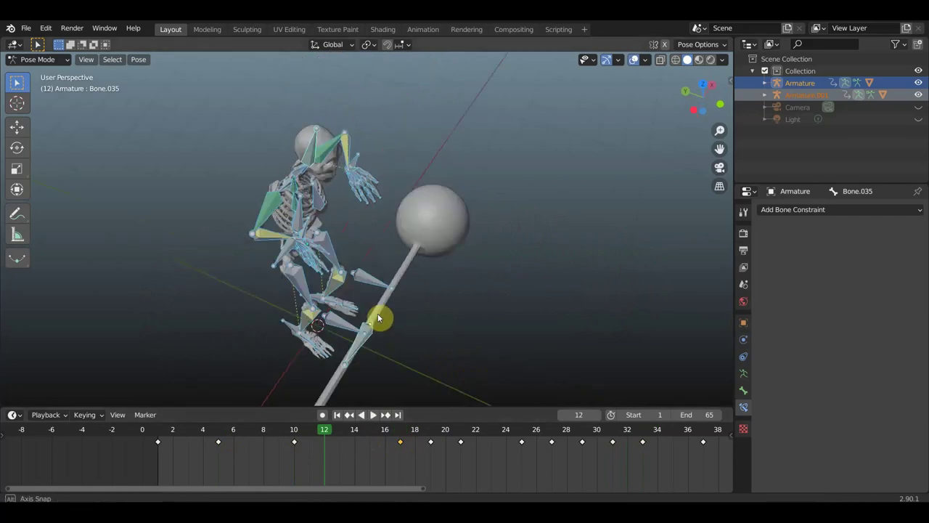
{"action": "mouse_move", "coordinate": [378, 313]}
{"action": "middle_mouse_down"}
{"action": "mouse_move", "coordinate": [359, 247]}
{"action": "mouse_move", "coordinate": [392, 290]}
{"action": "mouse_move", "coordinate": [338, 283]}
{"action": "middle_mouse_up"}
{"action": "left_click", "coordinate": [332, 429]}
{"action": "mouse_move", "coordinate": [326, 432]}
{"action": "left_mouse_down"}
{"action": "mouse_move", "coordinate": [226, 431]}
{"action": "mouse_move", "coordinate": [358, 433]}
{"action": "mouse_move", "coordinate": [359, 442]}
{"action": "mouse_move", "coordinate": [290, 444]}
{"action": "mouse_move", "coordinate": [359, 458]}
{"action": "mouse_move", "coordinate": [391, 439]}
{"action": "mouse_move", "coordinate": [473, 455]}
{"action": "mouse_move", "coordinate": [400, 449]}
{"action": "mouse_move", "coordinate": [599, 473]}
{"action": "left_mouse_up"}
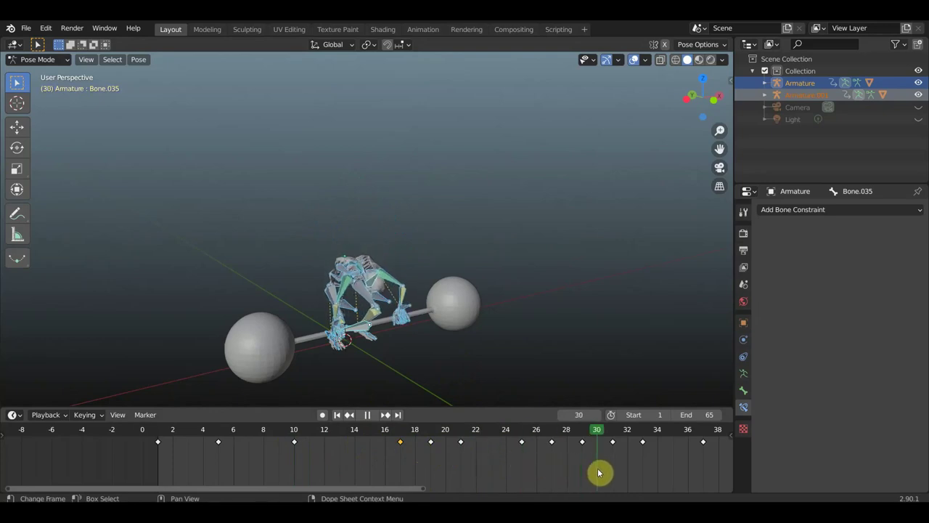
- Orbit to a front view and adjust the timeline to show frames 10 through 105
{"action": "mouse_move", "coordinate": [520, 376]}
{"action": "middle_mouse_down"}
{"action": "mouse_move", "coordinate": [502, 344]}
{"action": "mouse_move", "coordinate": [506, 380]}
{"action": "middle_mouse_up"}
{"action": "scroll", "coordinate": [581, 460], "scroll_direction": "down", "scroll_amount": 3}
{"action": "scroll", "coordinate": [560, 460], "scroll_direction": "down", "scroll_amount": 3}
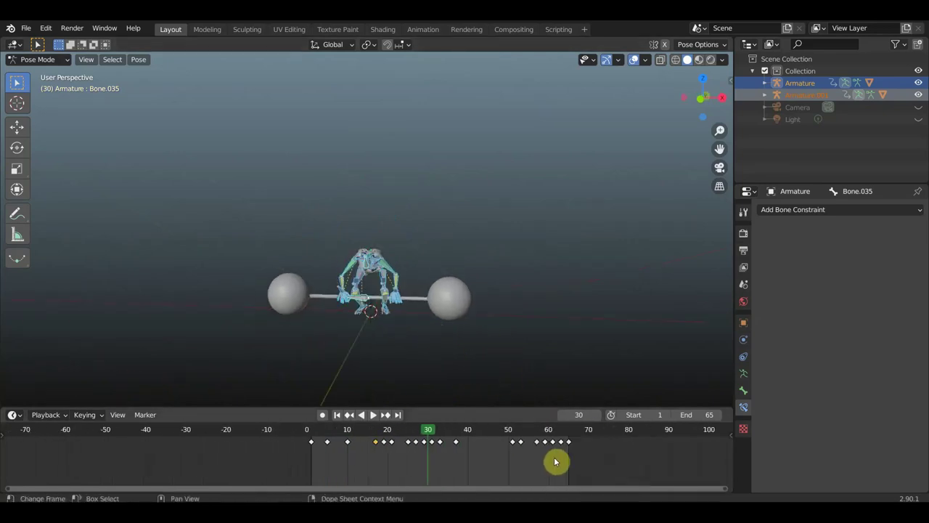
{"action": "scroll", "coordinate": [649, 460], "scroll_direction": "up", "scroll_amount": 3}
{"action": "middle_click_drag", "start_coordinate": [646, 460], "coordinate": [340, 451]}
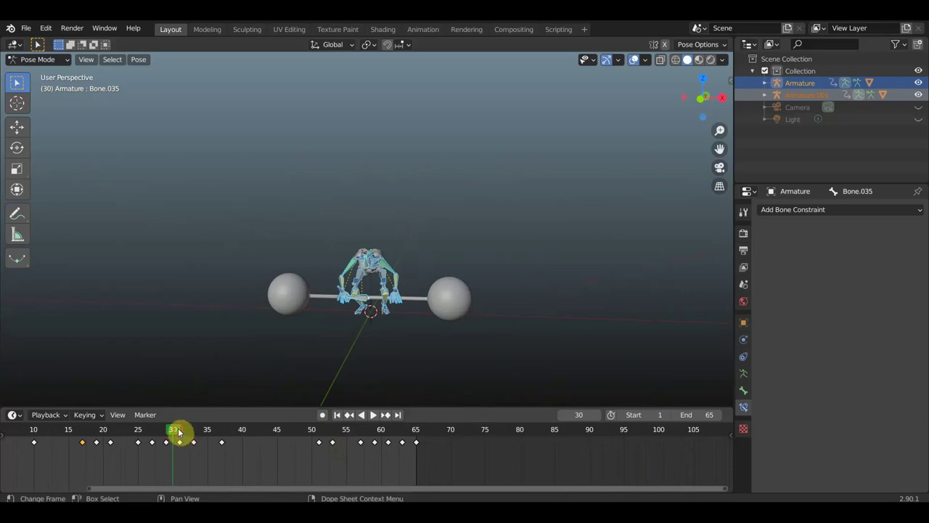
- Play the lift, then return to frame 65 and orbit to a side view of the skeleton
{"action": "key", "text": "space"}
{"action": "left_click", "coordinate": [422, 445]}
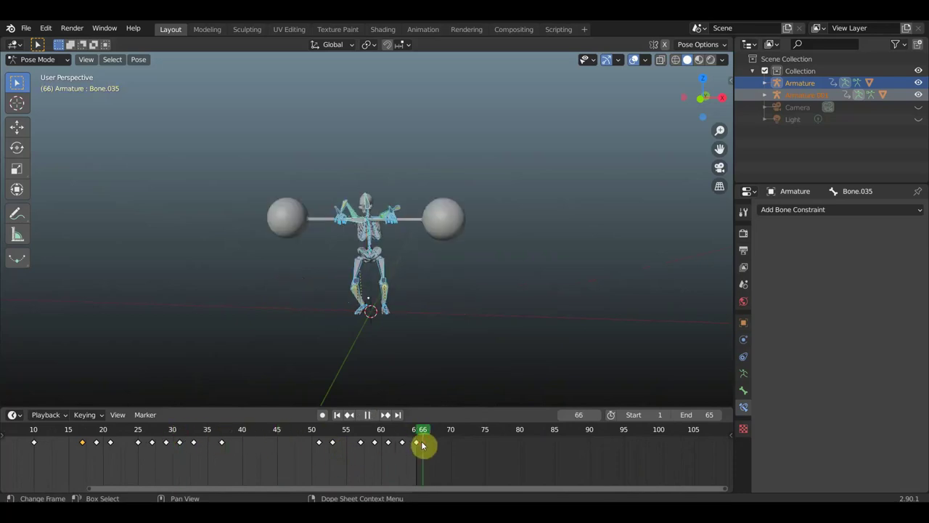
{"action": "scroll", "coordinate": [421, 305], "scroll_direction": "up", "scroll_amount": 6}
{"action": "mouse_move", "coordinate": [421, 304]}
{"action": "middle_mouse_down"}
{"action": "mouse_move", "coordinate": [552, 311]}
{"action": "mouse_move", "coordinate": [494, 323]}
{"action": "middle_mouse_up"}
{"action": "left_click_drag", "start_coordinate": [419, 434], "coordinate": [415, 434]}
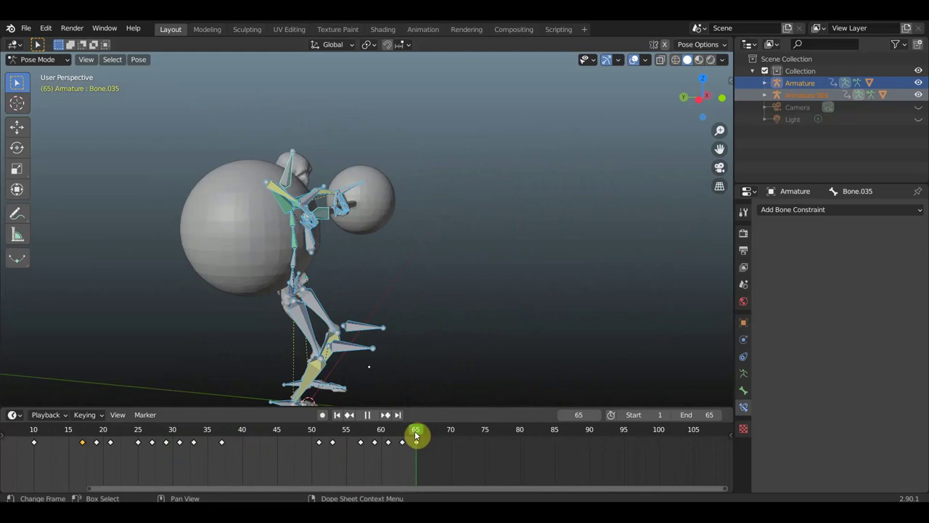
{"action": "mouse_move", "coordinate": [389, 331]}
{"action": "middle_mouse_down"}
{"action": "mouse_move", "coordinate": [450, 326]}
{"action": "mouse_move", "coordinate": [429, 336]}
{"action": "mouse_move", "coordinate": [411, 396]}
{"action": "mouse_move", "coordinate": [322, 352]}
{"action": "mouse_move", "coordinate": [349, 327]}
{"action": "mouse_move", "coordinate": [429, 319]}
{"action": "mouse_move", "coordinate": [416, 332]}
{"action": "mouse_move", "coordinate": [440, 327]}
{"action": "mouse_move", "coordinate": [297, 138]}
{"action": "middle_mouse_up"}
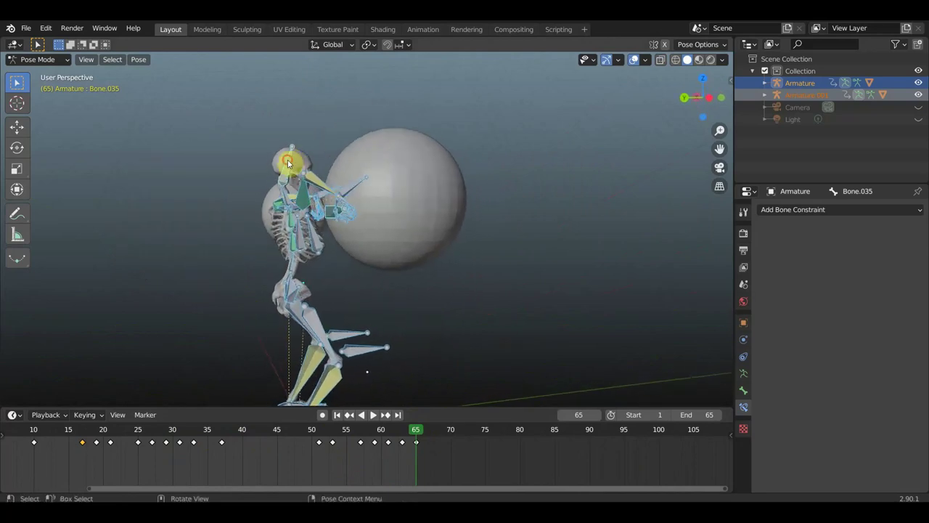
- Tilt the upper-body bones at frame 65 by 12.1° and 3.42°
{"action": "key", "text": "alt+a"}
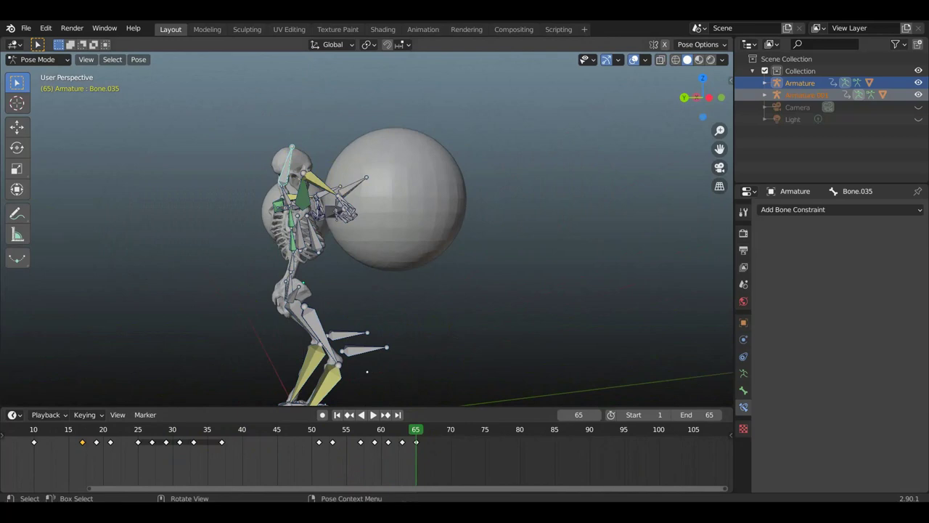
{"action": "key", "text": "r"}
{"action": "left_click", "coordinate": [364, 201]}
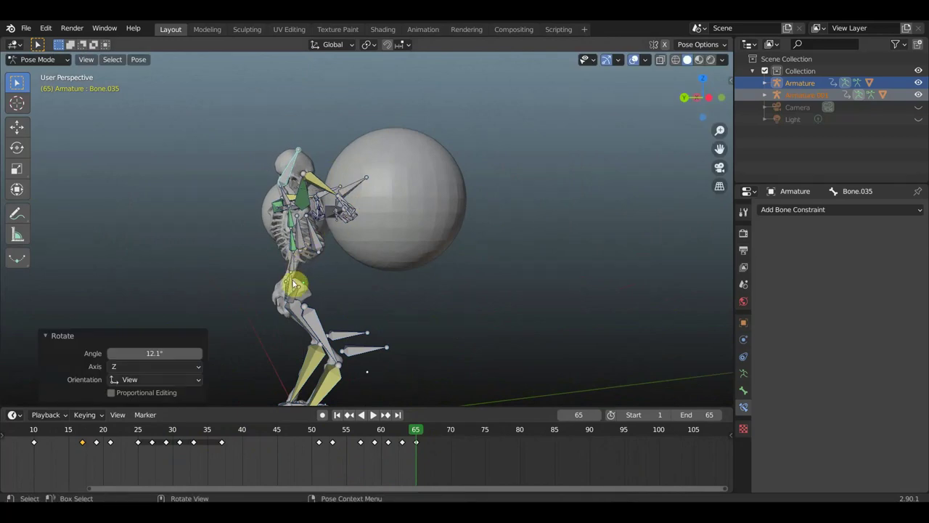
{"action": "middle_click_drag", "start_coordinate": [300, 285], "coordinate": [408, 281]}
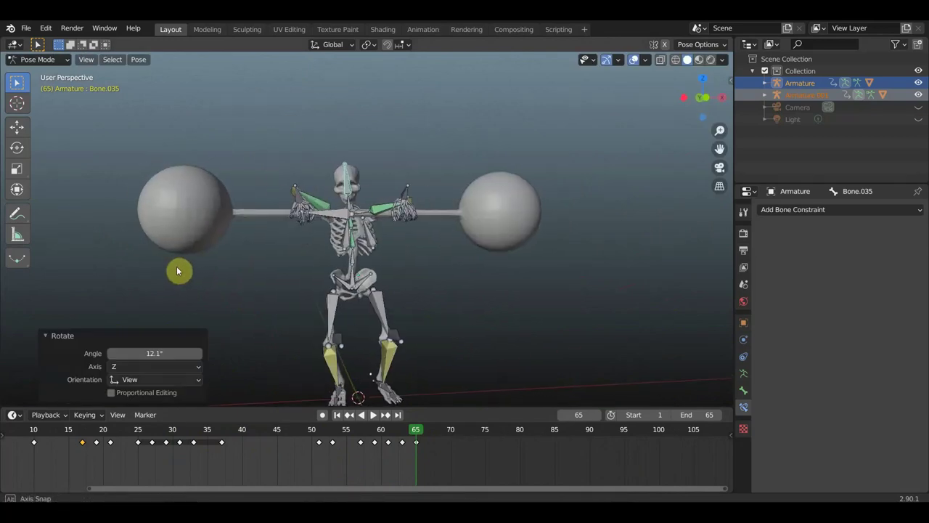
{"action": "key", "text": "r"}
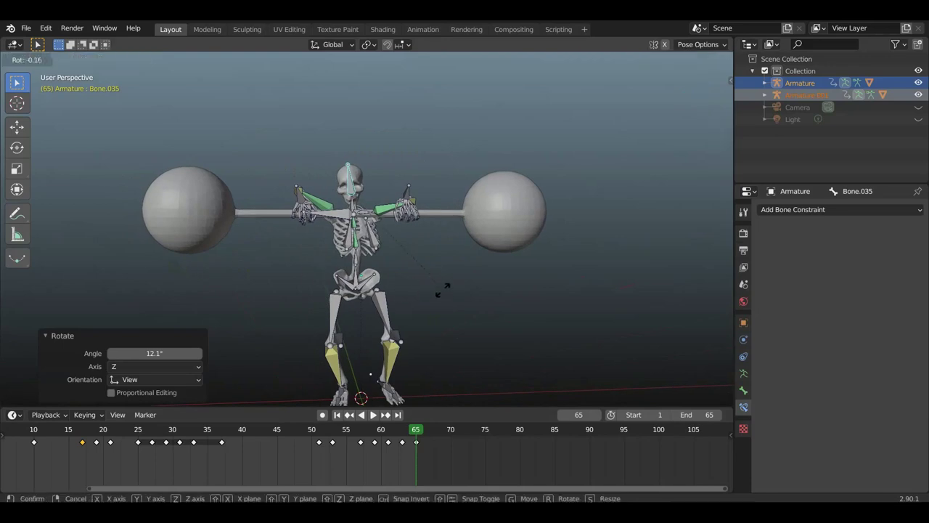
{"action": "left_click", "coordinate": [441, 301]}
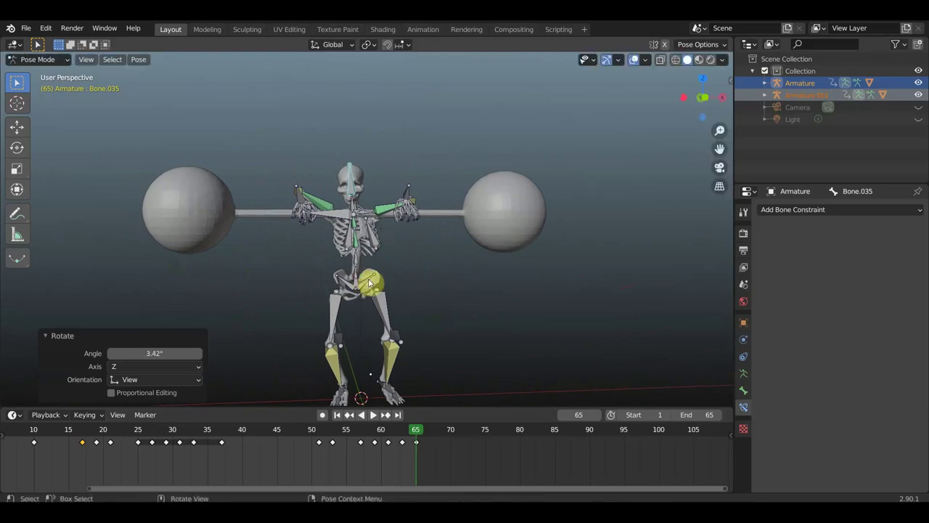
- Lower the hip bone (Bone.029) by -0.164 m in Z and orbit to review the pose
{"action": "left_click", "coordinate": [372, 259]}
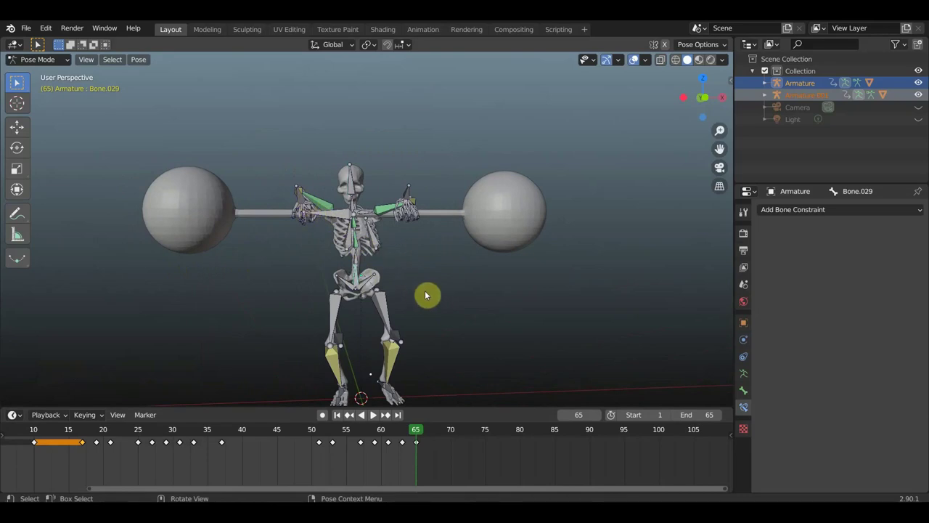
{"action": "key", "text": "g"}
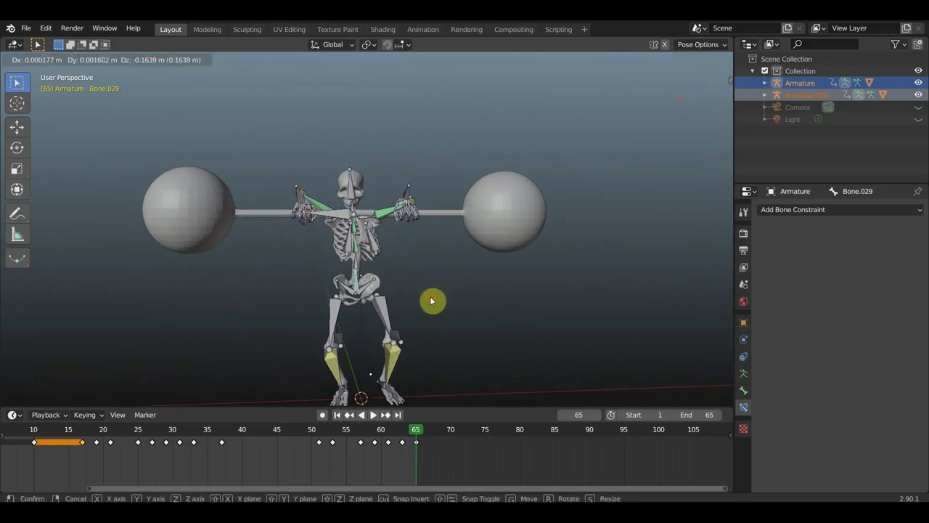
{"action": "left_click", "coordinate": [430, 301]}
{"action": "mouse_move", "coordinate": [431, 297]}
{"action": "middle_mouse_down"}
{"action": "mouse_move", "coordinate": [609, 291]}
{"action": "mouse_move", "coordinate": [475, 280]}
{"action": "middle_mouse_up"}
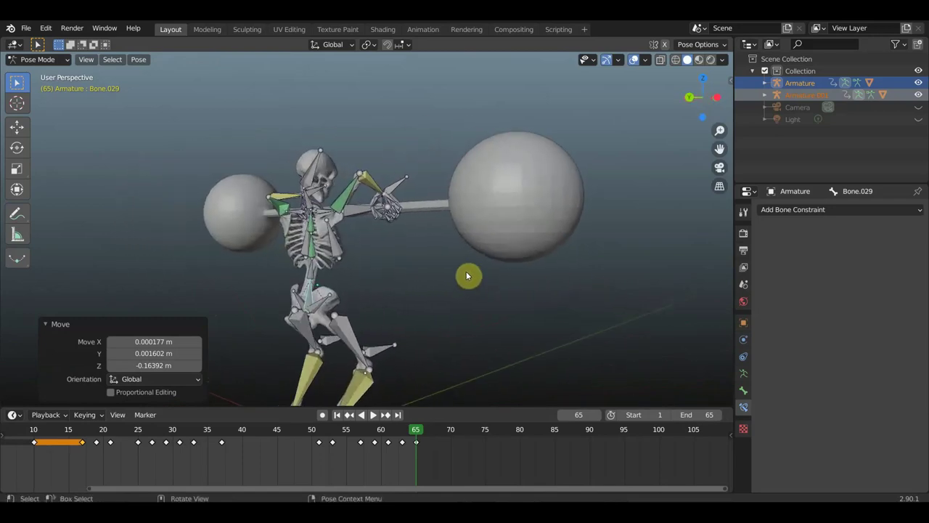
{"action": "mouse_move", "coordinate": [416, 262]}
{"action": "middle_mouse_down"}
{"action": "mouse_move", "coordinate": [487, 271]}
{"action": "mouse_move", "coordinate": [425, 295]}
{"action": "mouse_move", "coordinate": [222, 273]}
{"action": "mouse_move", "coordinate": [382, 268]}
{"action": "mouse_move", "coordinate": [370, 296]}
{"action": "mouse_move", "coordinate": [353, 305]}
{"action": "mouse_move", "coordinate": [347, 273]}
{"action": "middle_mouse_up"}
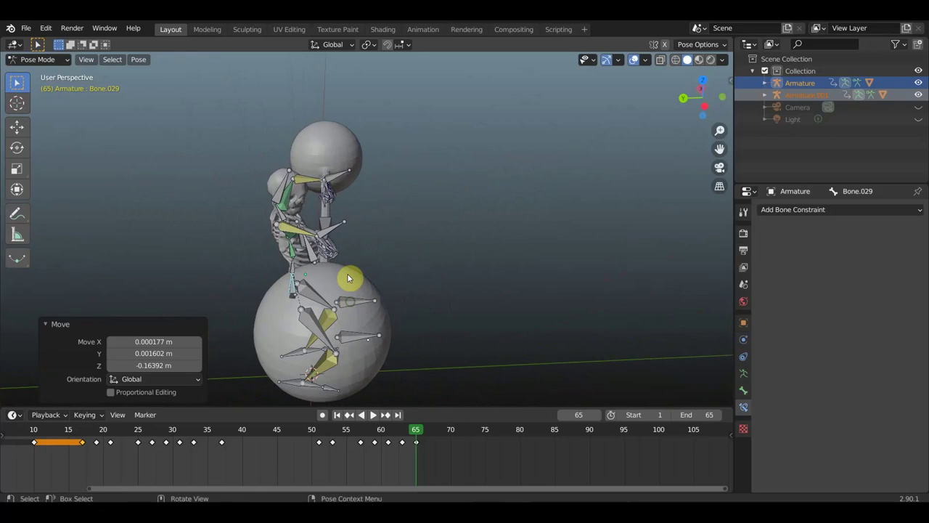
- Rotate the arm bone about 49° in Right Orthographic view, then undo the rotation
{"action": "left_click", "coordinate": [328, 228]}
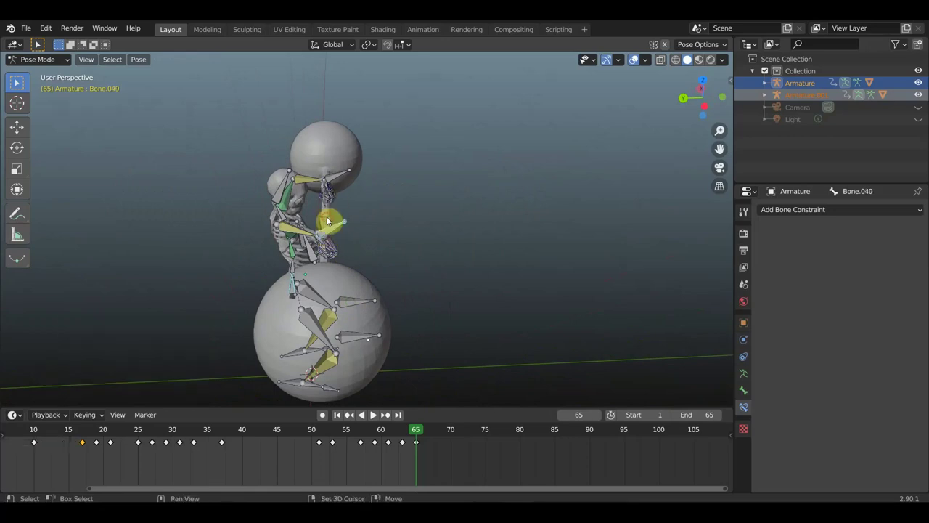
{"action": "left_click", "coordinate": [332, 185]}
{"action": "middle_click_drag", "start_coordinate": [382, 196], "coordinate": [378, 187]}
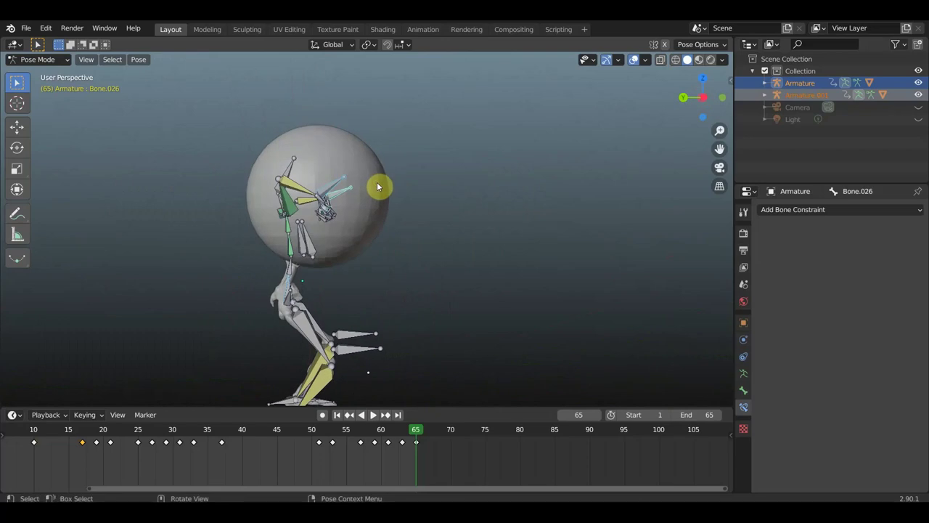
{"action": "key", "text": "KP_3"}
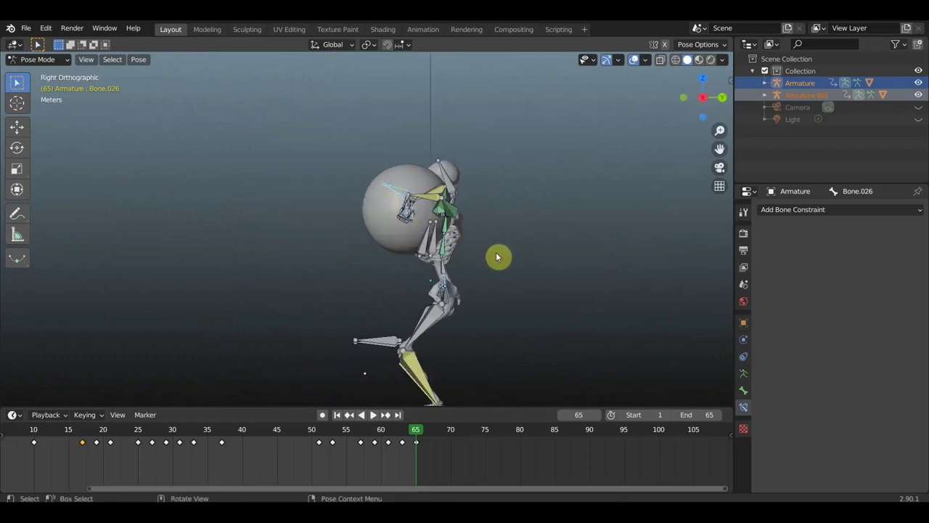
{"action": "key", "text": "r"}
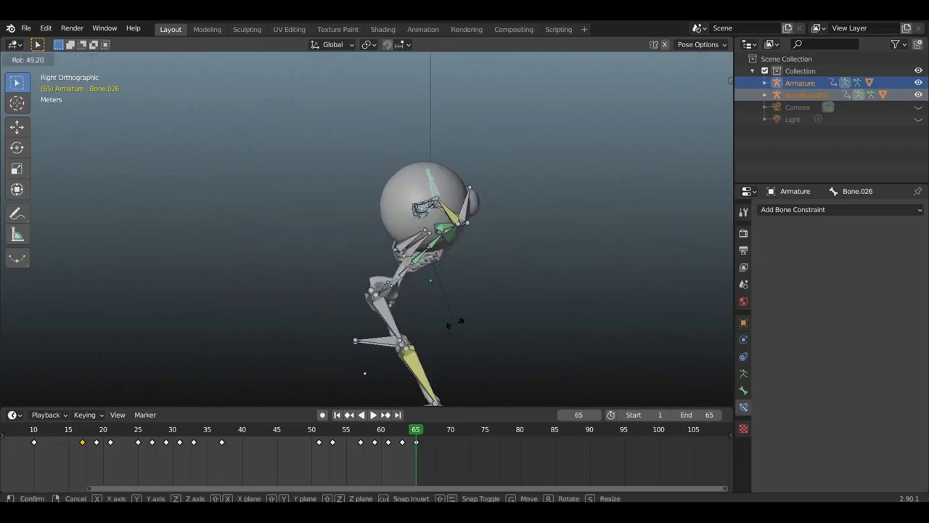
{"action": "left_click", "coordinate": [456, 328]}
{"action": "key", "text": "ctrl+z"}
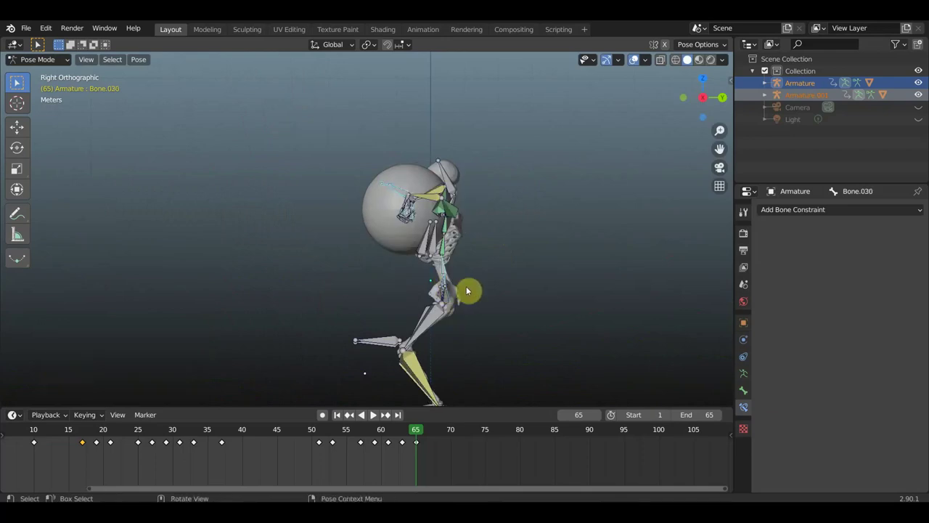
- Select the bones at both hands and, in right side view, begin rotating the arm toward the bar
{"action": "mouse_move", "coordinate": [432, 246]}
{"action": "middle_mouse_down"}
{"action": "mouse_move", "coordinate": [528, 270]}
{"action": "mouse_move", "coordinate": [560, 260]}
{"action": "middle_mouse_up"}
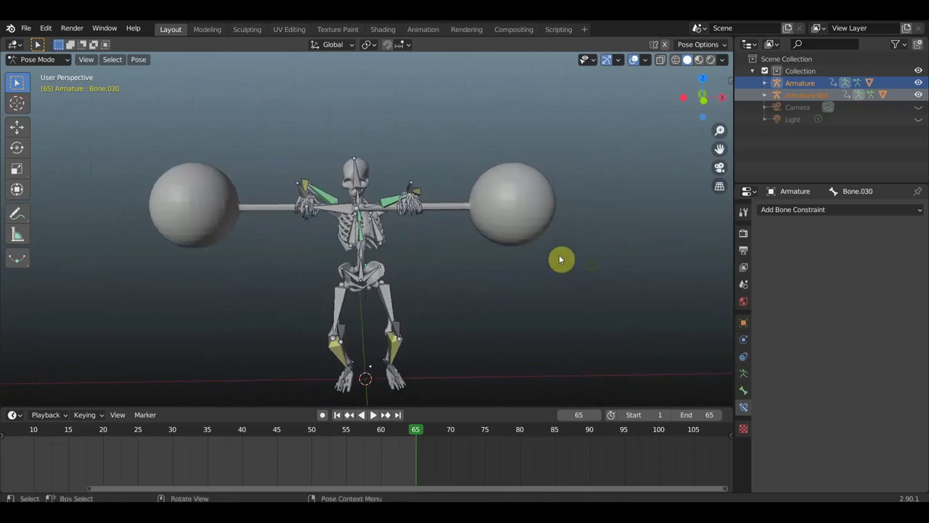
{"action": "scroll", "coordinate": [427, 217], "scroll_direction": "up", "scroll_amount": 3}
{"action": "left_click", "coordinate": [266, 174]}
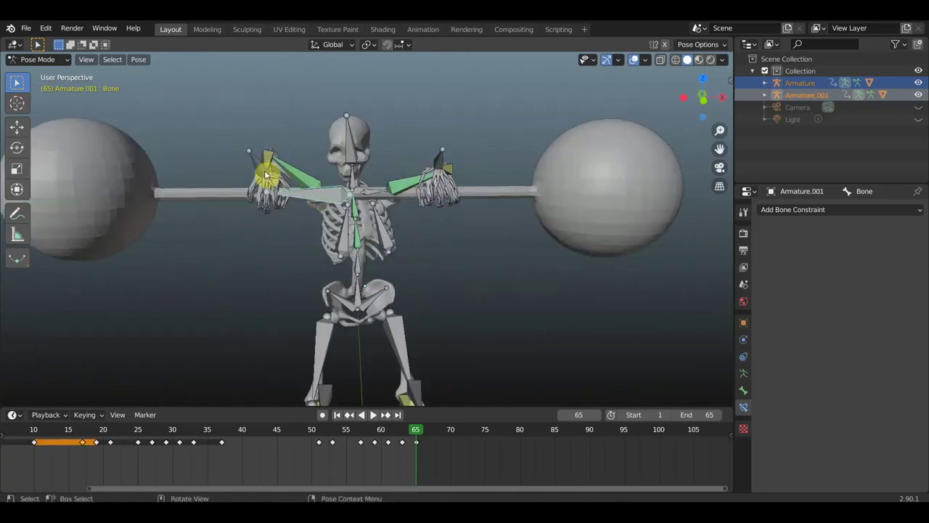
{"action": "left_click", "coordinate": [444, 158]}
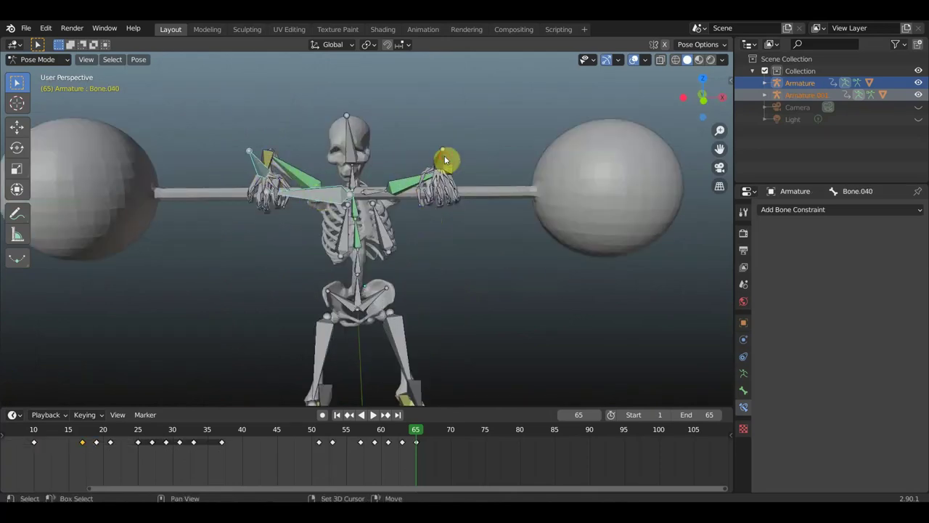
{"action": "key", "text": "KP_3"}
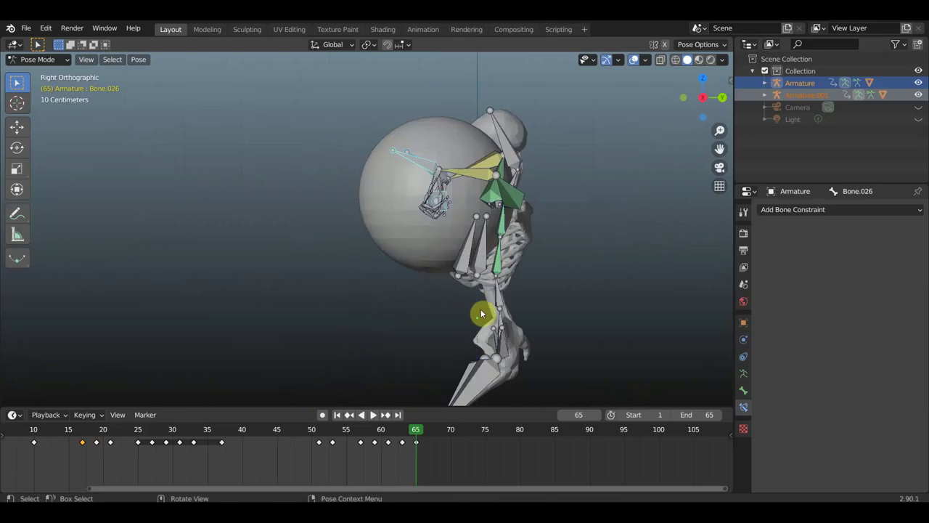
{"action": "key", "text": "r"}
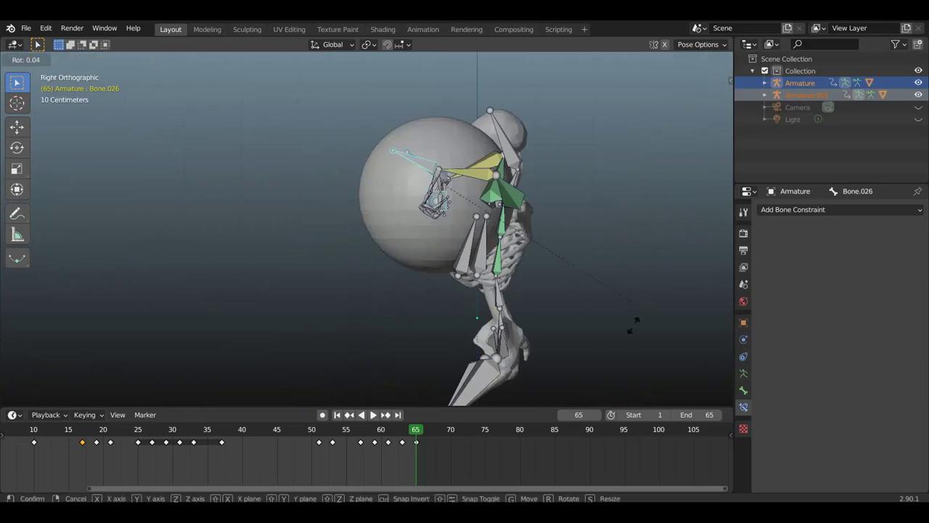
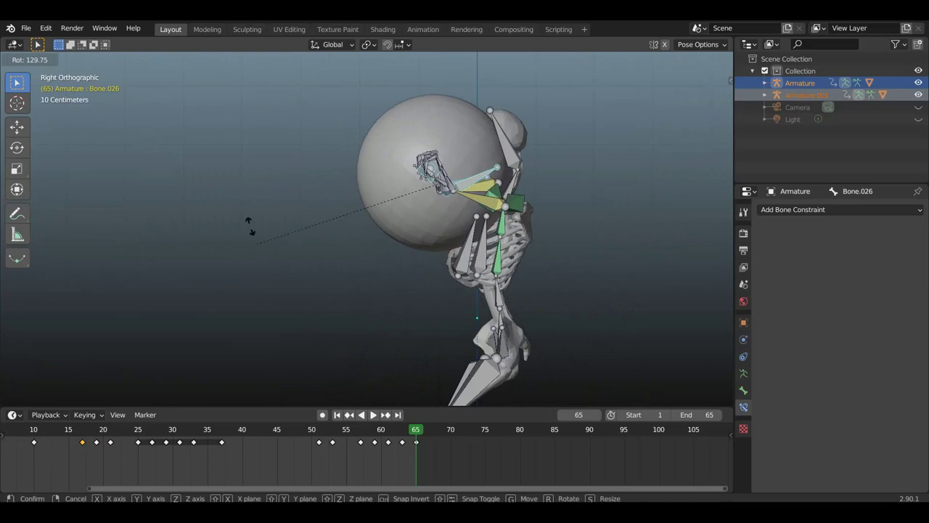
- Confirm the arm rotation, then move the selected arm bones and barbell into a new position twice
{"action": "left_click", "coordinate": [299, 234]}
{"action": "mouse_move", "coordinate": [299, 234]}
{"action": "middle_mouse_down"}
{"action": "mouse_move", "coordinate": [438, 254]}
{"action": "mouse_move", "coordinate": [453, 242]}
{"action": "middle_mouse_up"}
{"action": "key", "text": "g"}
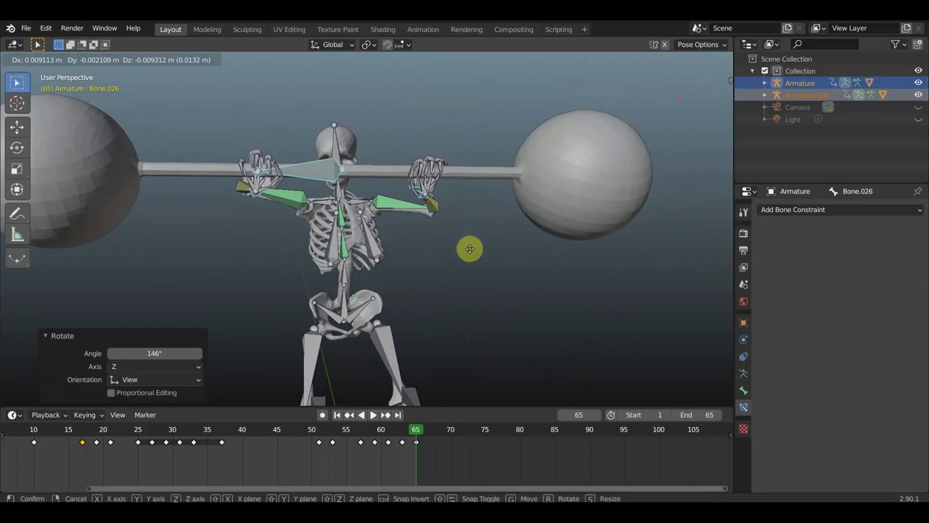
{"action": "left_click", "coordinate": [478, 265]}
{"action": "mouse_move", "coordinate": [478, 265]}
{"action": "middle_mouse_down"}
{"action": "mouse_move", "coordinate": [559, 288]}
{"action": "mouse_move", "coordinate": [630, 288]}
{"action": "mouse_move", "coordinate": [654, 304]}
{"action": "middle_mouse_up"}
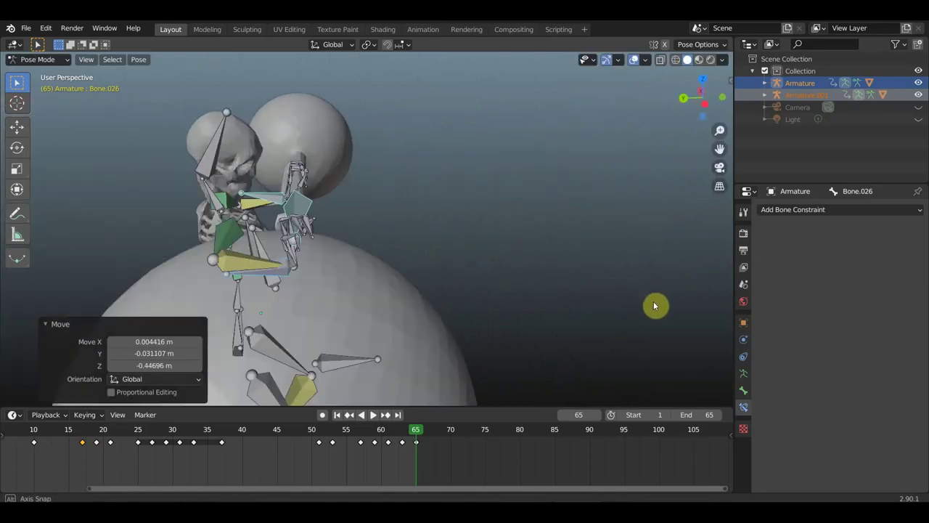
{"action": "middle_click_drag", "start_coordinate": [574, 294], "coordinate": [577, 326]}
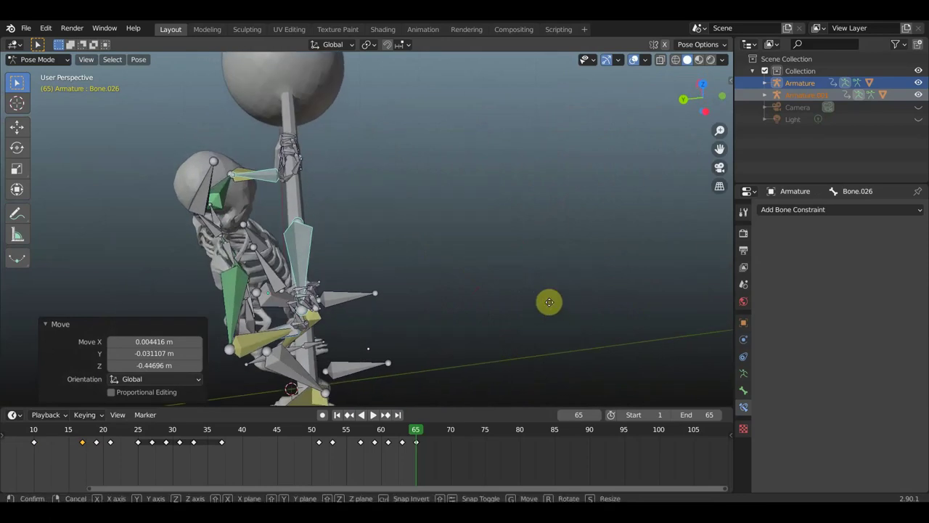
{"action": "key", "text": "g"}
{"action": "left_click", "coordinate": [545, 310]}
{"action": "mouse_move", "coordinate": [545, 310]}
{"action": "middle_mouse_down"}
{"action": "mouse_move", "coordinate": [425, 266]}
{"action": "mouse_move", "coordinate": [409, 232]}
{"action": "mouse_move", "coordinate": [566, 246]}
{"action": "mouse_move", "coordinate": [548, 237]}
{"action": "middle_mouse_up"}
- Tilt the head bone Bone.035 back
{"action": "left_click", "coordinate": [286, 164]}
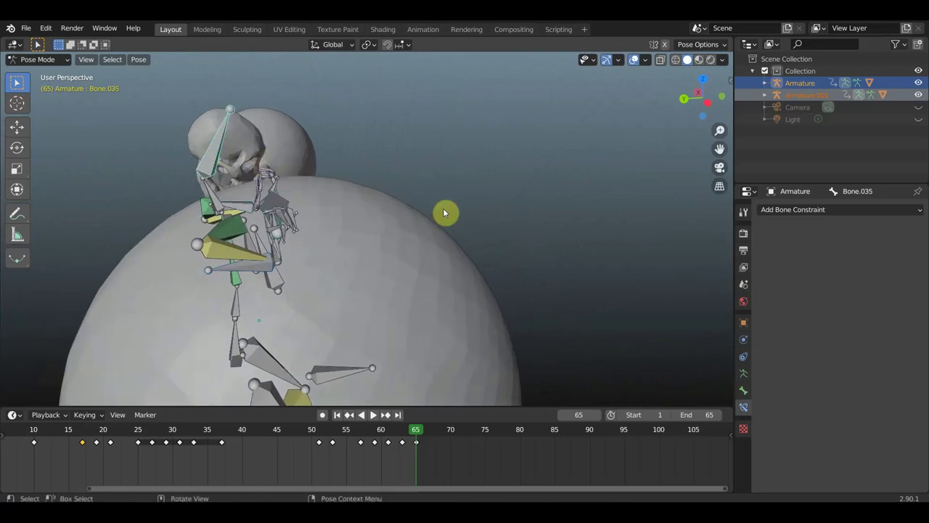
{"action": "key", "text": "r"}
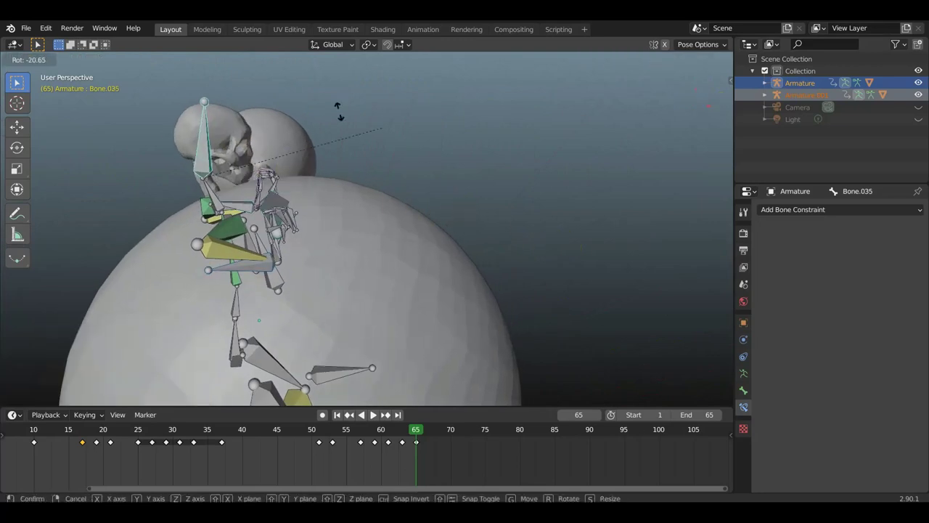
{"action": "left_click", "coordinate": [390, 115]}
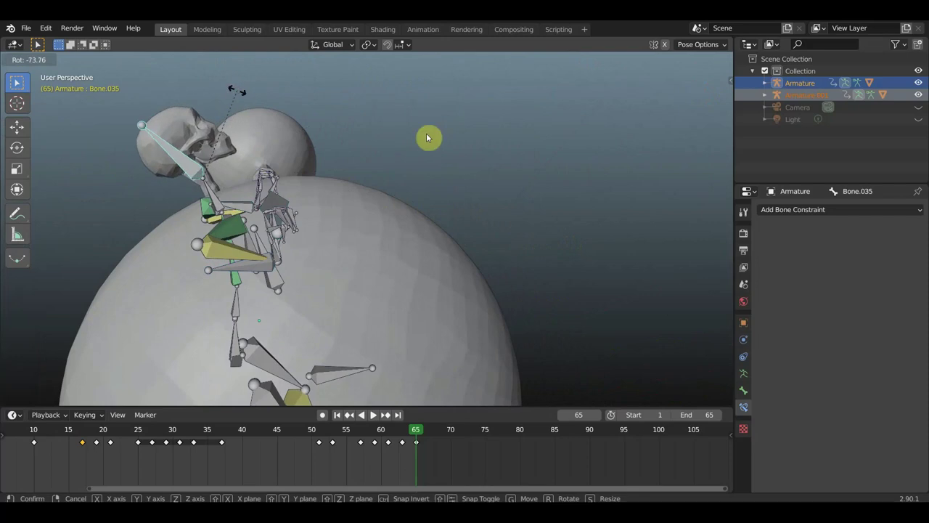
{"action": "mouse_move", "coordinate": [499, 180]}
{"action": "middle_mouse_down"}
{"action": "mouse_move", "coordinate": [448, 232]}
{"action": "mouse_move", "coordinate": [384, 272]}
{"action": "mouse_move", "coordinate": [178, 225]}
{"action": "mouse_move", "coordinate": [376, 214]}
{"action": "middle_mouse_up"}
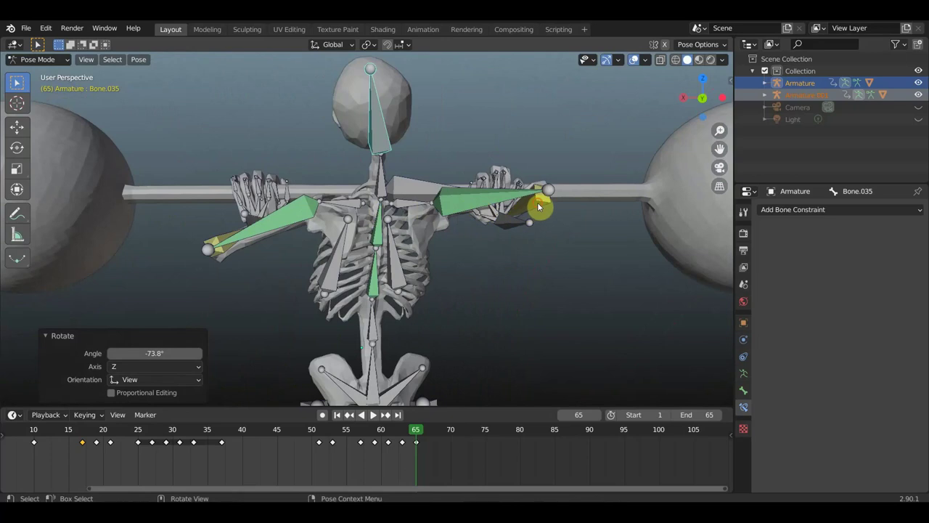
- Rotate arm bone Bone.064 and give forearm bone Bone.006 a small rotation
{"action": "left_click", "coordinate": [580, 249]}
{"action": "middle_click_drag", "start_coordinate": [579, 249], "coordinate": [579, 261]}
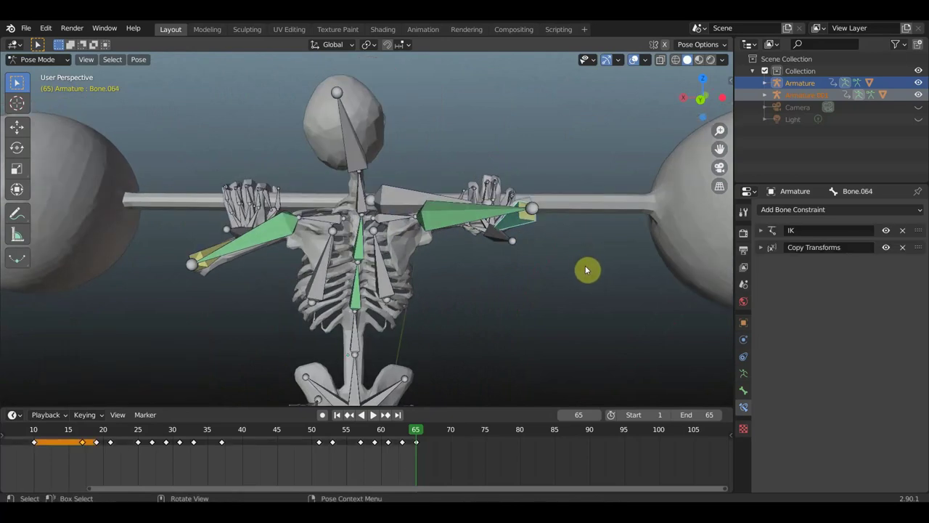
{"action": "key", "text": "s"}
{"action": "key", "text": "r"}
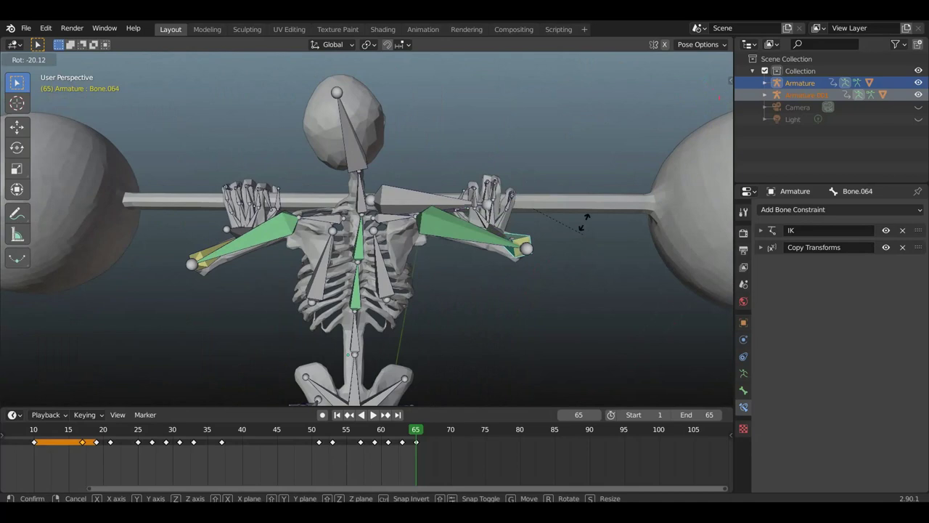
{"action": "left_click", "coordinate": [278, 249]}
{"action": "left_click", "coordinate": [359, 190], "text": "shift"}
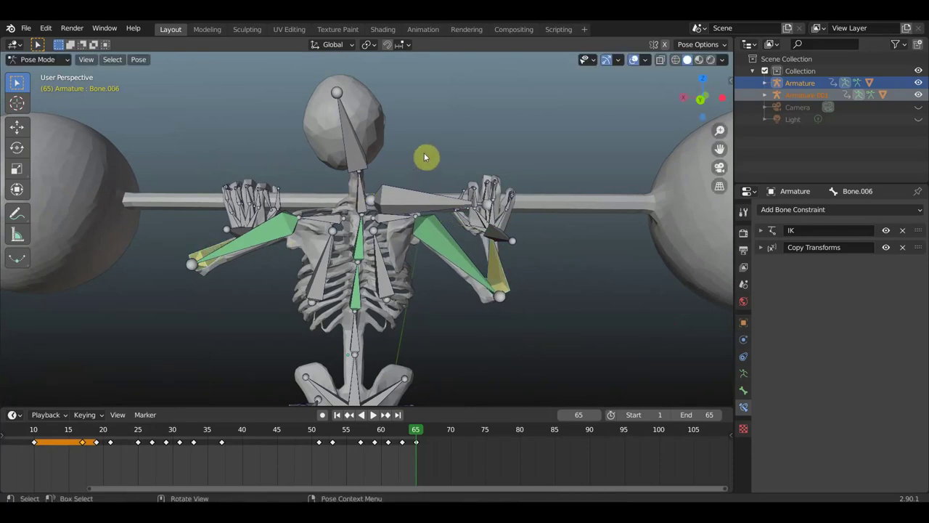
{"action": "key", "text": "r"}
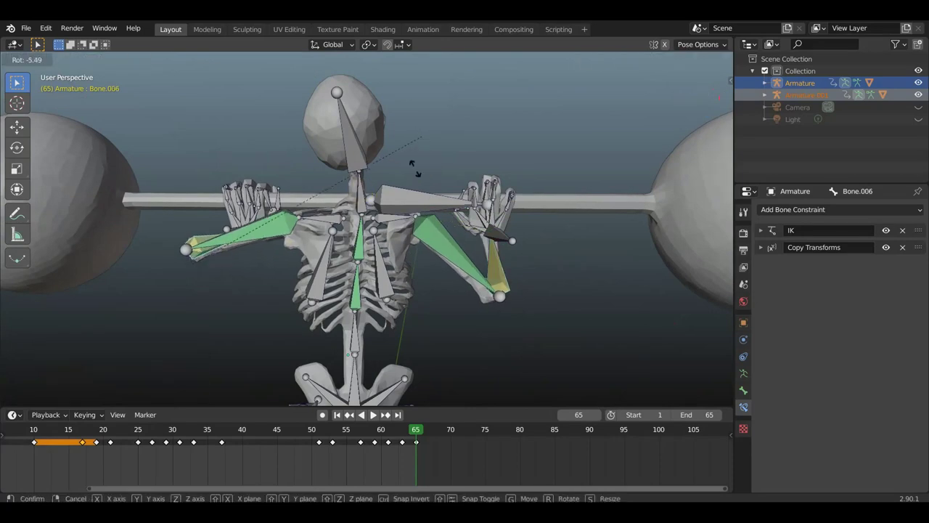
{"action": "left_click", "coordinate": [410, 193]}
{"action": "mouse_move", "coordinate": [409, 212]}
{"action": "middle_mouse_down"}
{"action": "mouse_move", "coordinate": [671, 236]}
{"action": "mouse_move", "coordinate": [567, 247]}
{"action": "middle_mouse_up"}
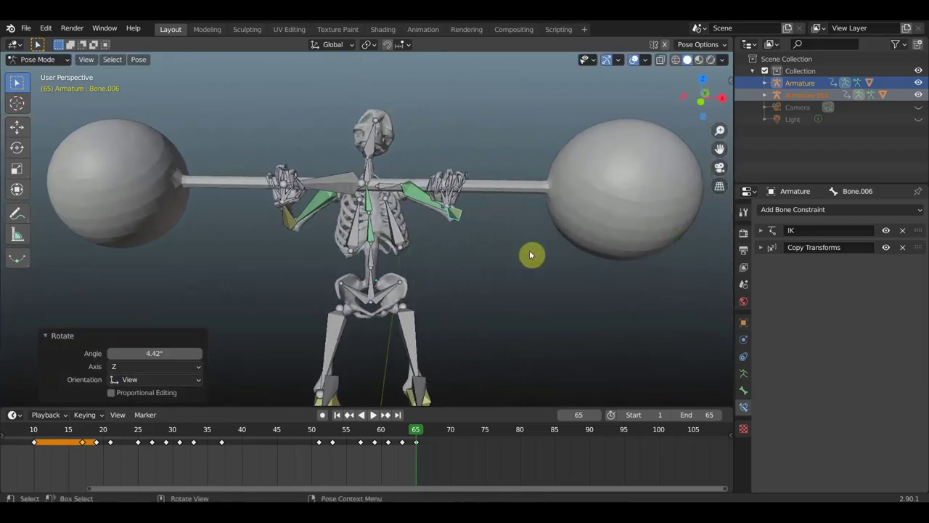
- Insert a Location & Rotation keyframe on all bones, scrub to preview, then return to frame 65
{"action": "key", "text": "a"}
{"action": "key", "text": "i"}
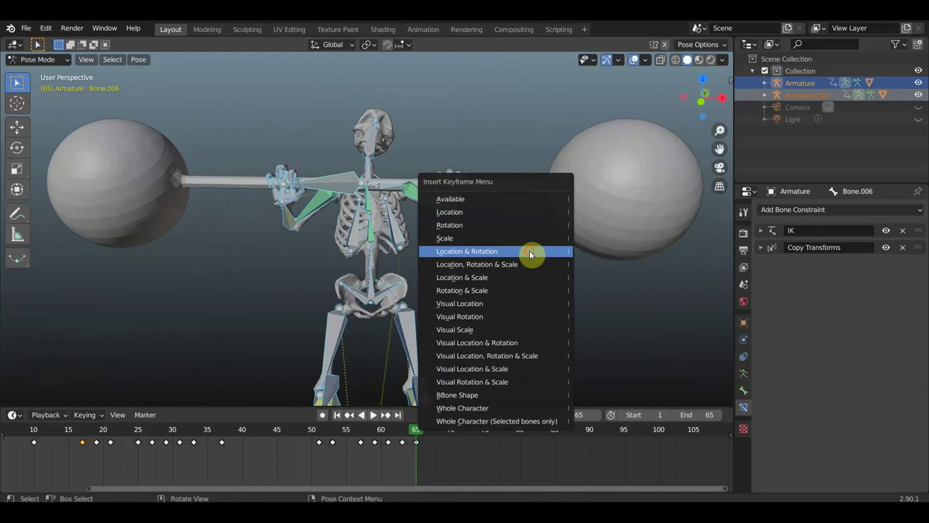
{"action": "left_click", "coordinate": [471, 342]}
{"action": "left_click_drag", "start_coordinate": [393, 434], "coordinate": [421, 446]}
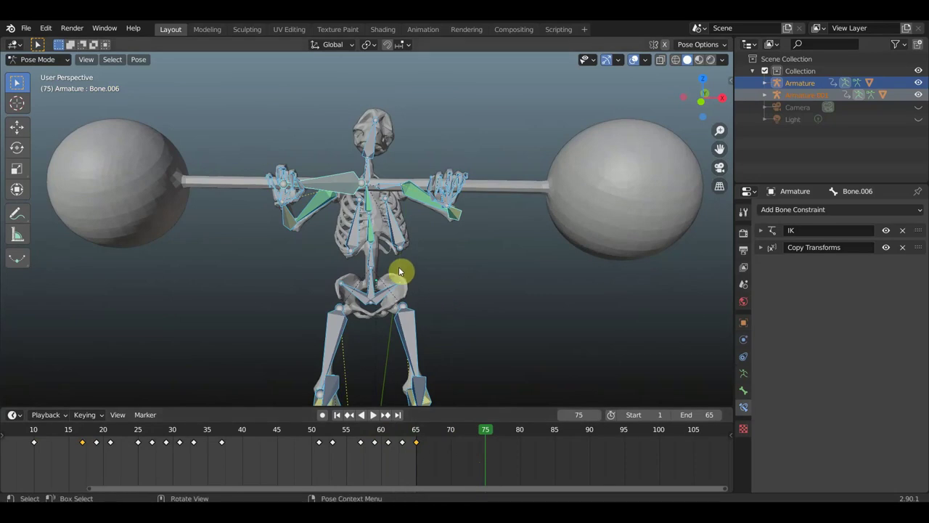
{"action": "mouse_move", "coordinate": [452, 283]}
{"action": "middle_mouse_down"}
{"action": "mouse_move", "coordinate": [530, 281]}
{"action": "mouse_move", "coordinate": [337, 269]}
{"action": "mouse_move", "coordinate": [397, 270]}
{"action": "middle_mouse_up"}
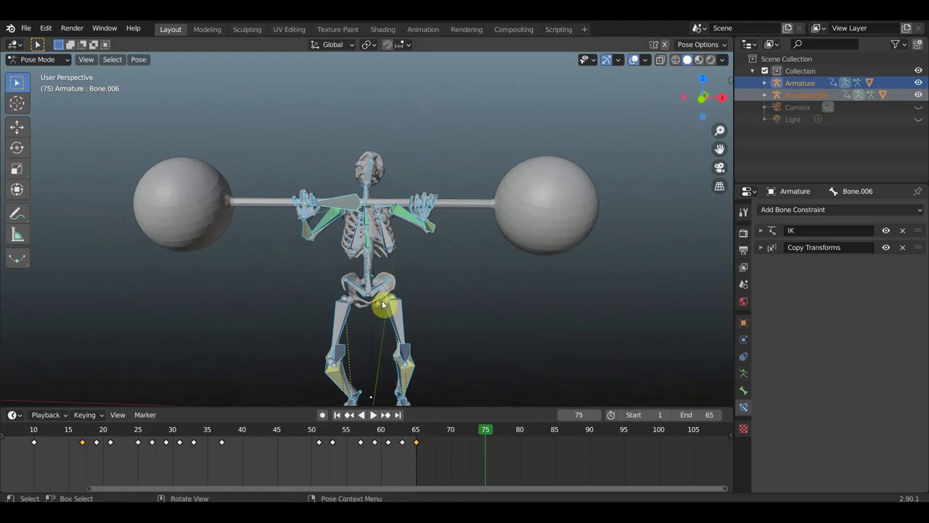
{"action": "left_click", "coordinate": [416, 435]}
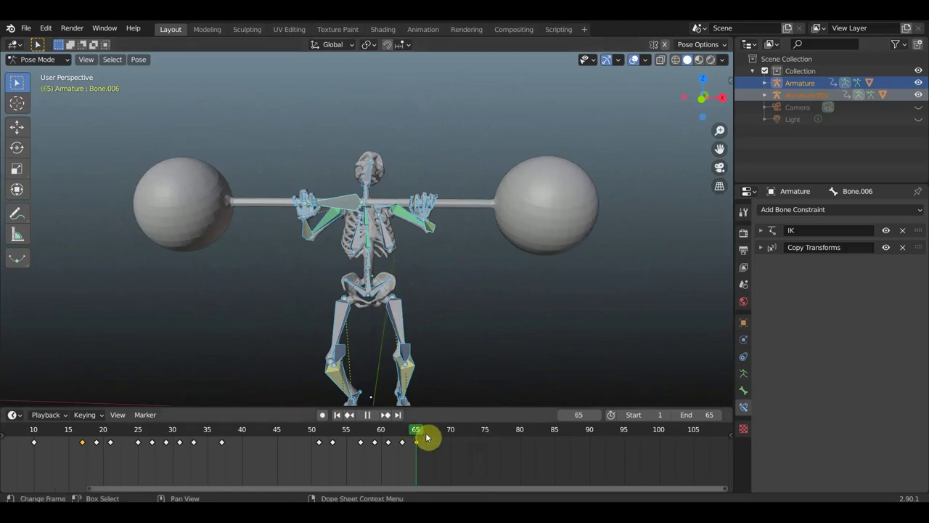
- Select bones Bone.040 and Bone.029 and switch to Right Orthographic view
{"action": "scroll", "coordinate": [370, 268], "scroll_direction": "up", "scroll_amount": 2}
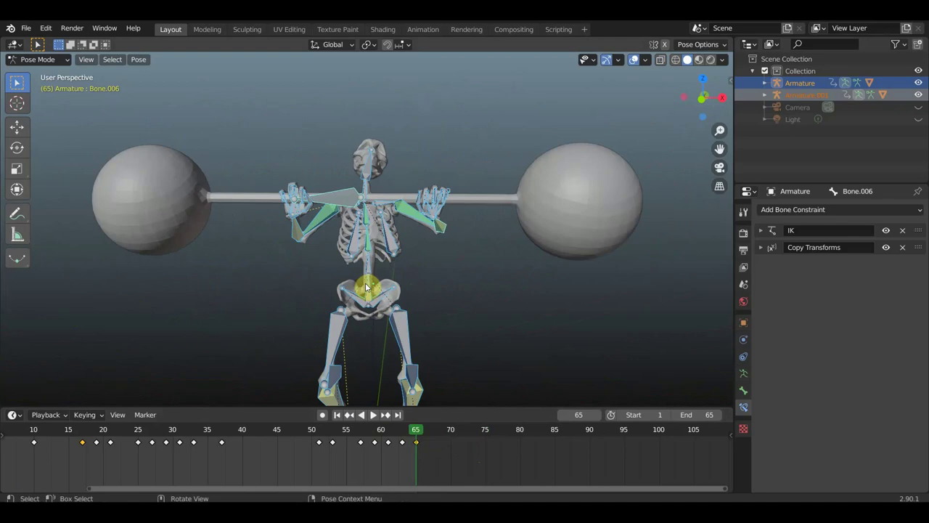
{"action": "middle_click_drag", "start_coordinate": [349, 249], "coordinate": [361, 290]}
{"action": "left_click", "coordinate": [294, 224]}
{"action": "mouse_move", "coordinate": [294, 225]}
{"action": "middle_mouse_down"}
{"action": "mouse_move", "coordinate": [392, 242]}
{"action": "mouse_move", "coordinate": [535, 201]}
{"action": "mouse_move", "coordinate": [486, 240]}
{"action": "middle_mouse_up"}
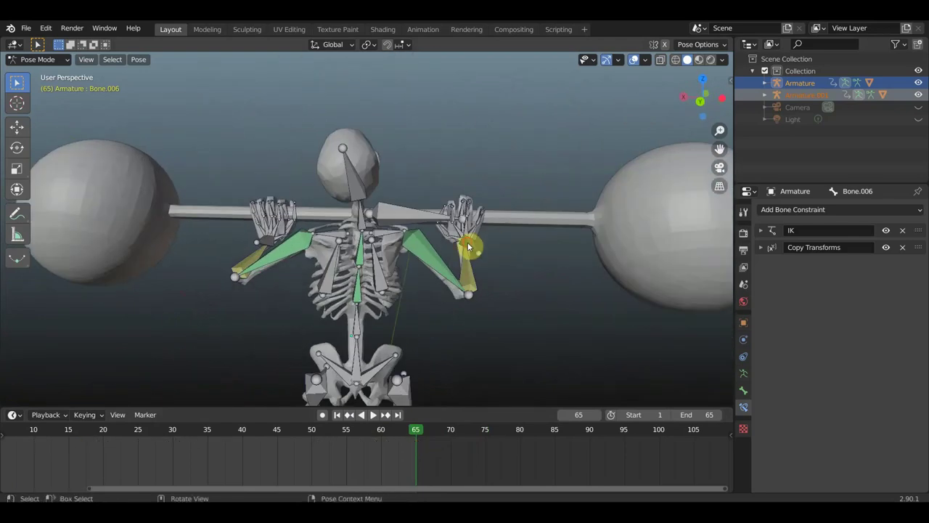
{"action": "left_click", "coordinate": [314, 249]}
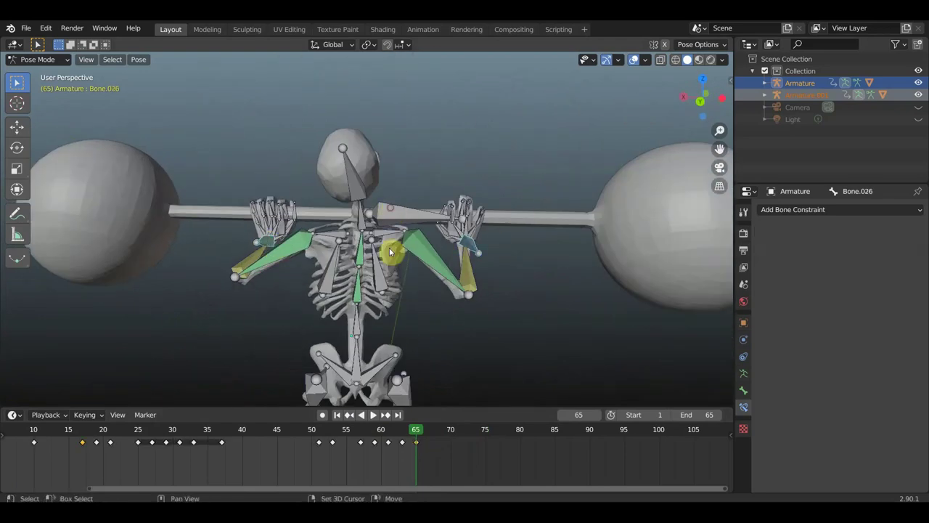
{"action": "left_click", "coordinate": [361, 363]}
{"action": "mouse_move", "coordinate": [477, 331]}
{"action": "middle_mouse_down"}
{"action": "mouse_move", "coordinate": [304, 312]}
{"action": "mouse_move", "coordinate": [435, 326]}
{"action": "middle_mouse_up"}
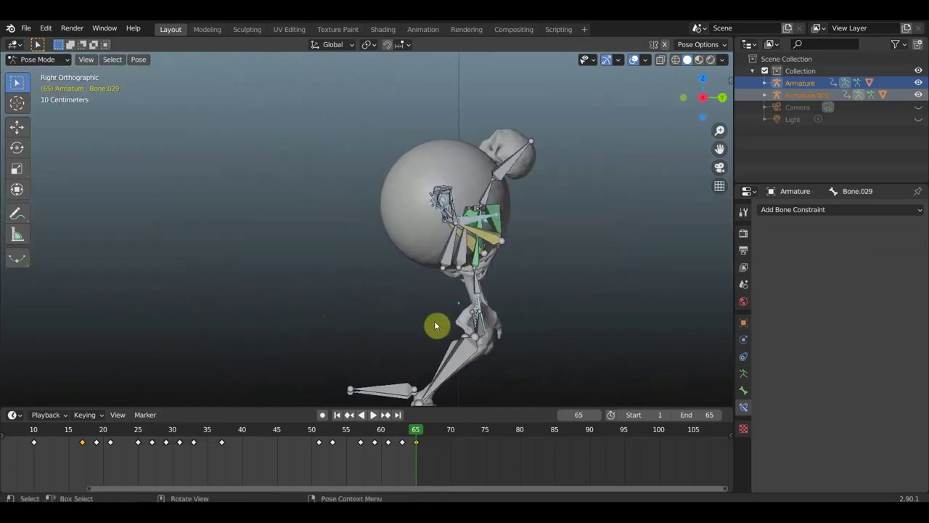
{"action": "key", "text": "KP_3"}
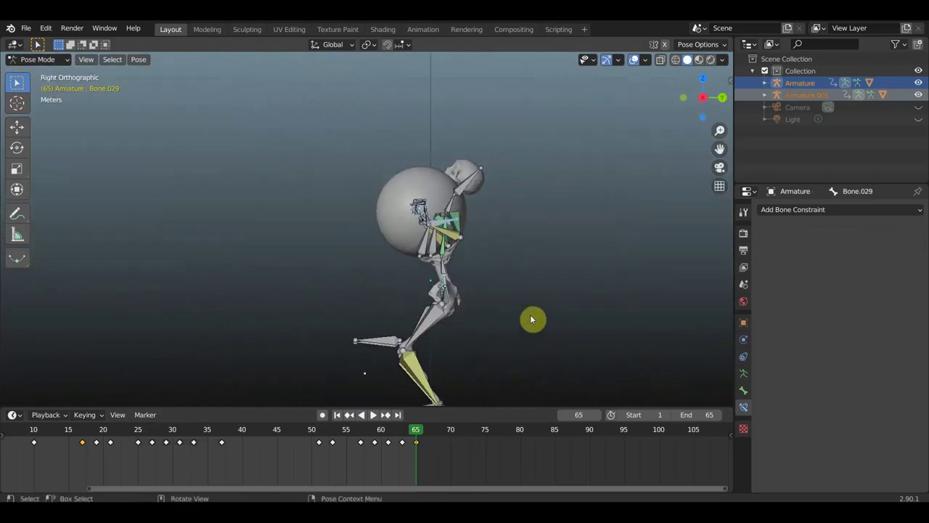
- Move the selected bones backward, then raise them upward
{"action": "key", "text": "g"}
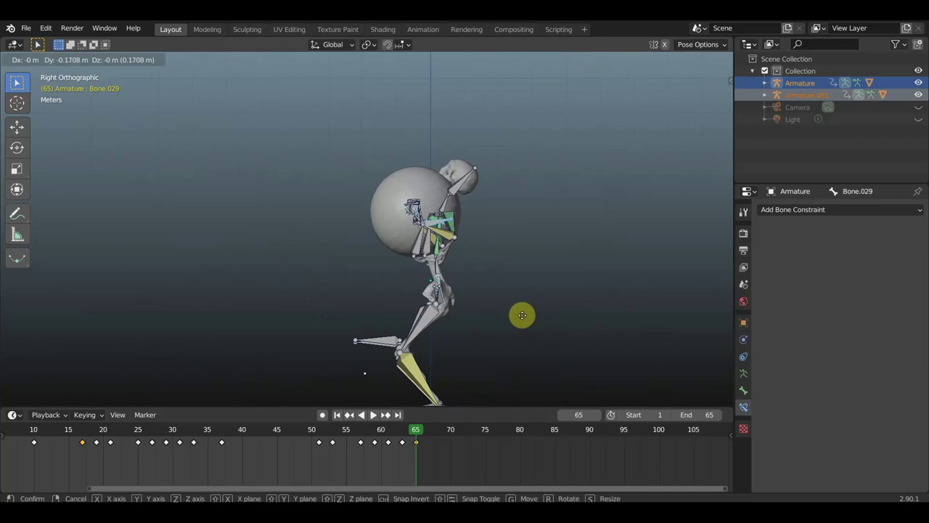
{"action": "left_click", "coordinate": [512, 317]}
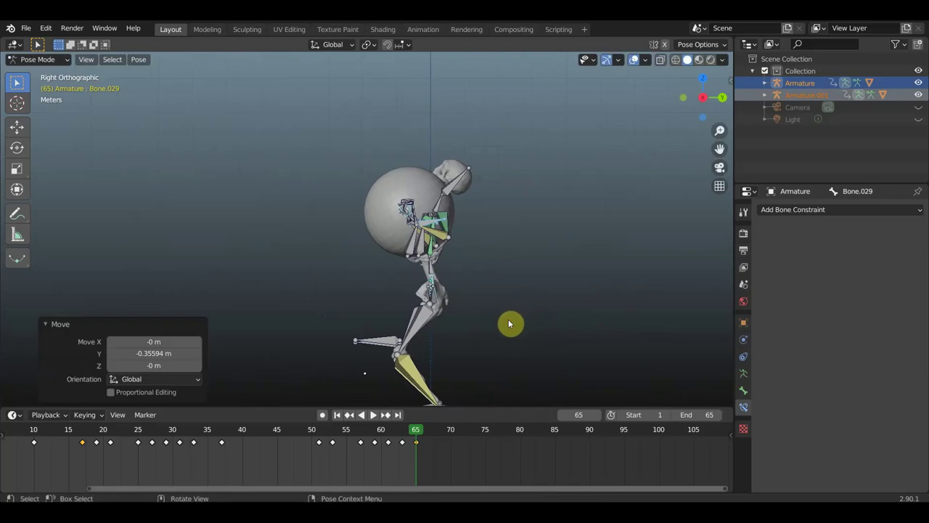
{"action": "key", "text": "g"}
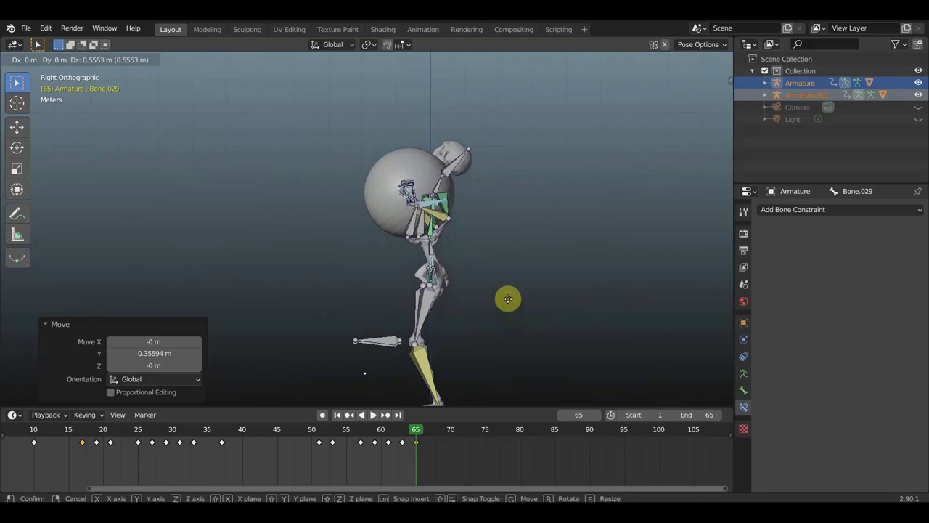
{"action": "left_click", "coordinate": [468, 319]}
{"action": "middle_click_drag", "start_coordinate": [467, 319], "coordinate": [606, 314]}
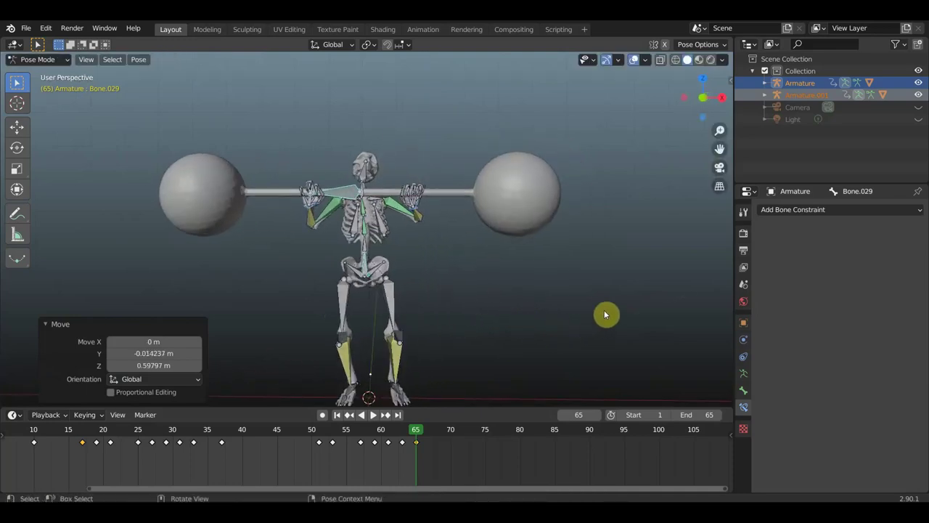
- Keyframe location and rotation on all bones, then scrub forward to frame 75
{"action": "key", "text": "a"}
{"action": "key", "text": "i"}
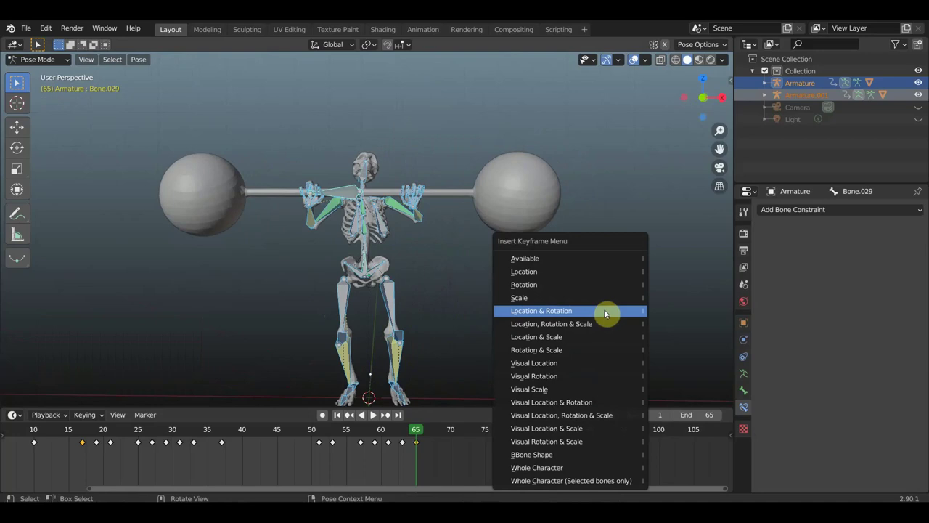
{"action": "left_click", "coordinate": [606, 313]}
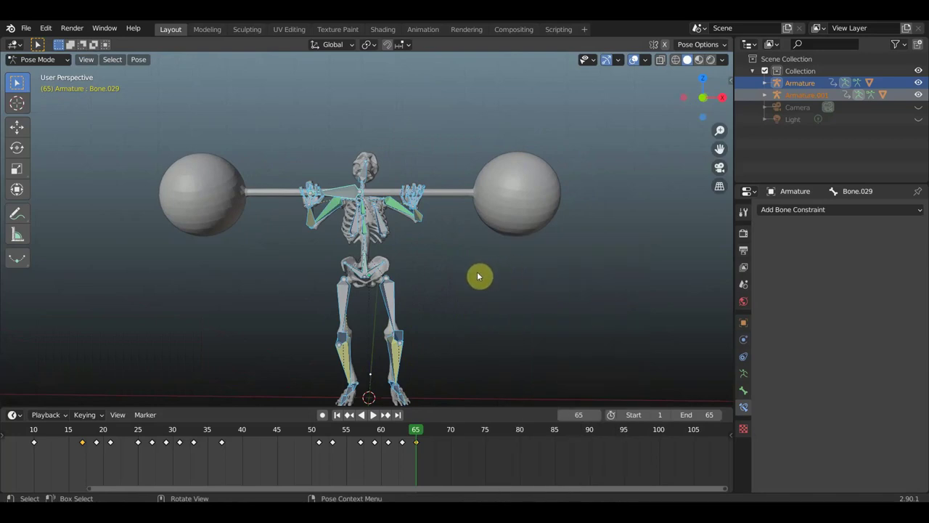
{"action": "left_click_drag", "start_coordinate": [420, 431], "coordinate": [477, 434]}
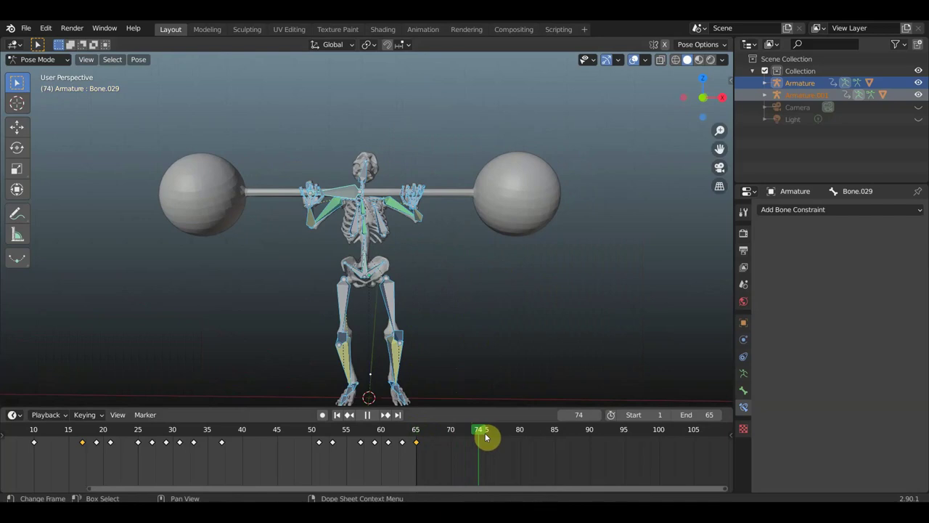
{"action": "middle_click_drag", "start_coordinate": [418, 343], "coordinate": [559, 331]}
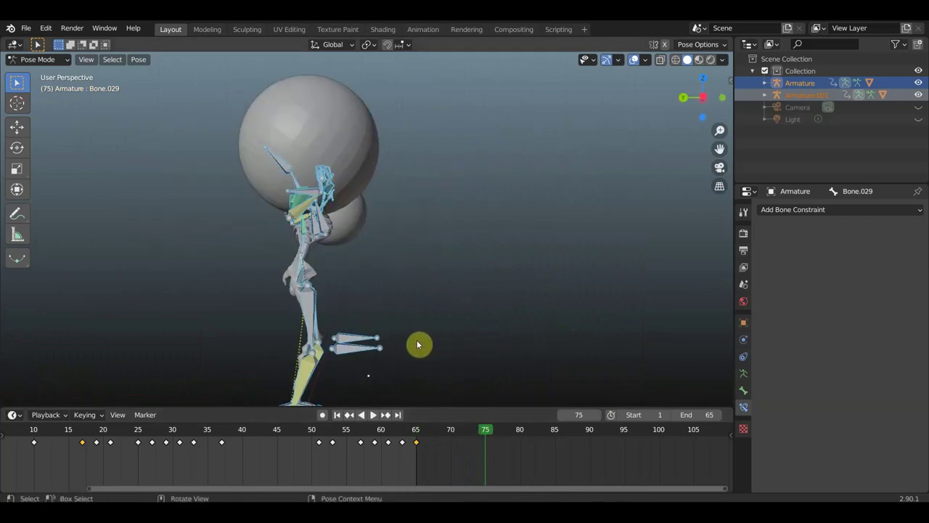
{"action": "mouse_move", "coordinate": [399, 327]}
{"action": "middle_mouse_down"}
{"action": "mouse_move", "coordinate": [297, 319]}
{"action": "mouse_move", "coordinate": [252, 329]}
{"action": "mouse_move", "coordinate": [414, 307]}
{"action": "mouse_move", "coordinate": [399, 307]}
{"action": "mouse_move", "coordinate": [395, 214]}
{"action": "mouse_move", "coordinate": [442, 216]}
{"action": "mouse_move", "coordinate": [454, 321]}
{"action": "mouse_move", "coordinate": [636, 232]}
{"action": "middle_mouse_up"}
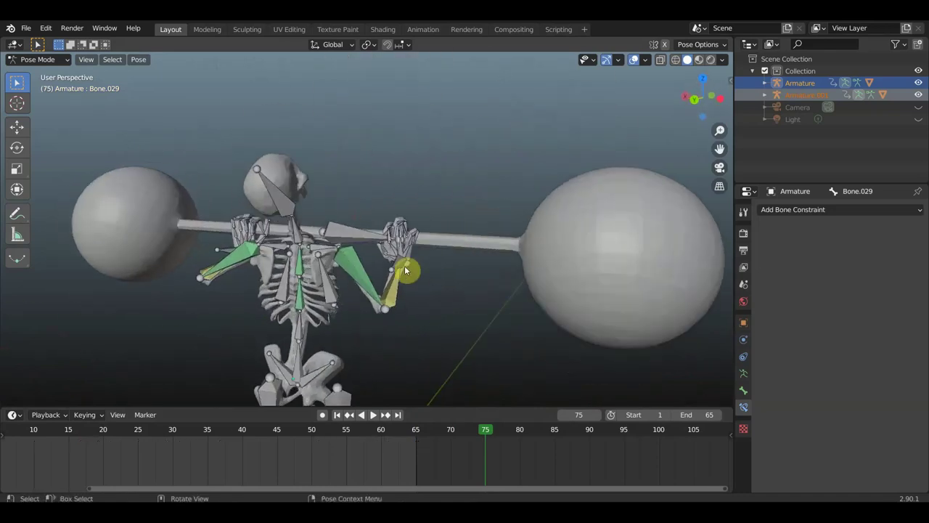
- Select the two arm bones and the barbell's control bone
{"action": "left_click", "coordinate": [229, 254], "text": "shift"}
{"action": "left_click", "coordinate": [352, 235], "text": "shift"}
{"action": "left_click", "coordinate": [404, 259]}
{"action": "mouse_move", "coordinate": [404, 259]}
{"action": "middle_mouse_down"}
{"action": "mouse_move", "coordinate": [317, 263]}
{"action": "mouse_move", "coordinate": [428, 246]}
{"action": "middle_mouse_up"}
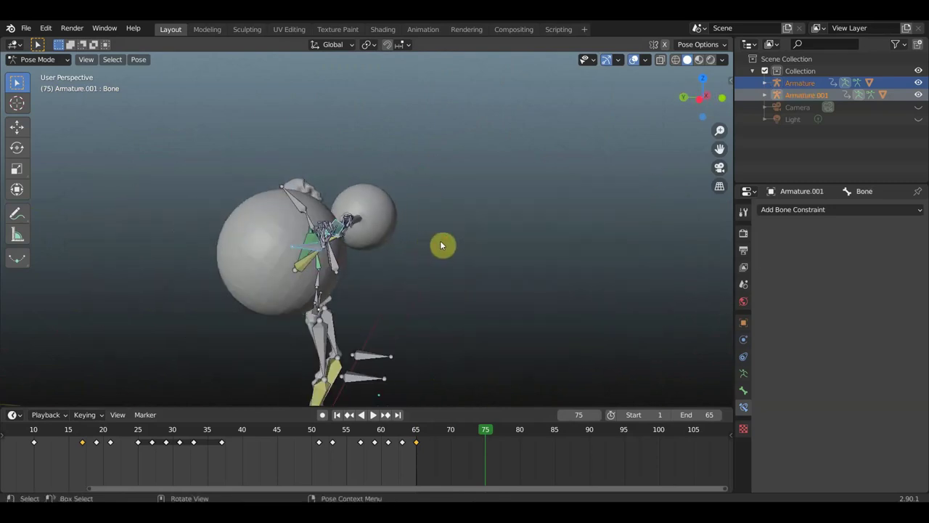
- In Right Orthographic view, raise the barbell above the head and fine-tune its position
{"action": "key", "text": "KP_3"}
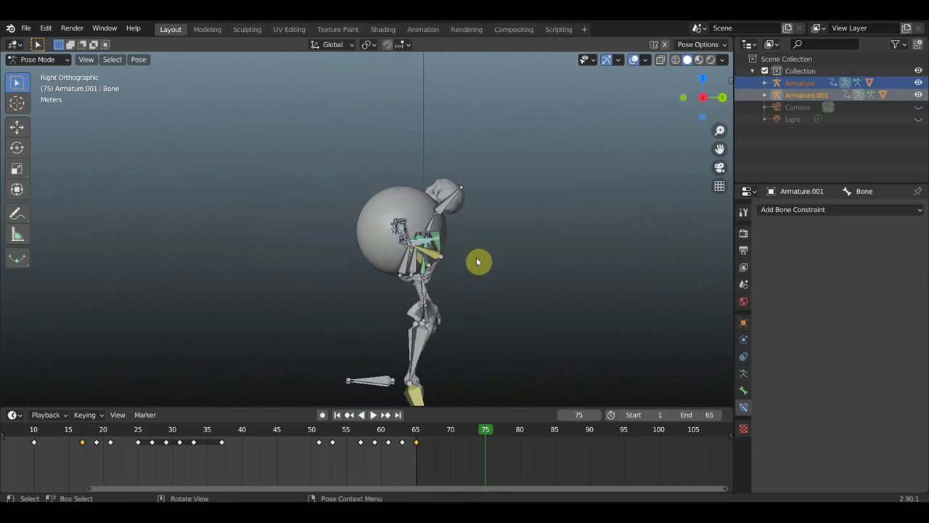
{"action": "key", "text": "g"}
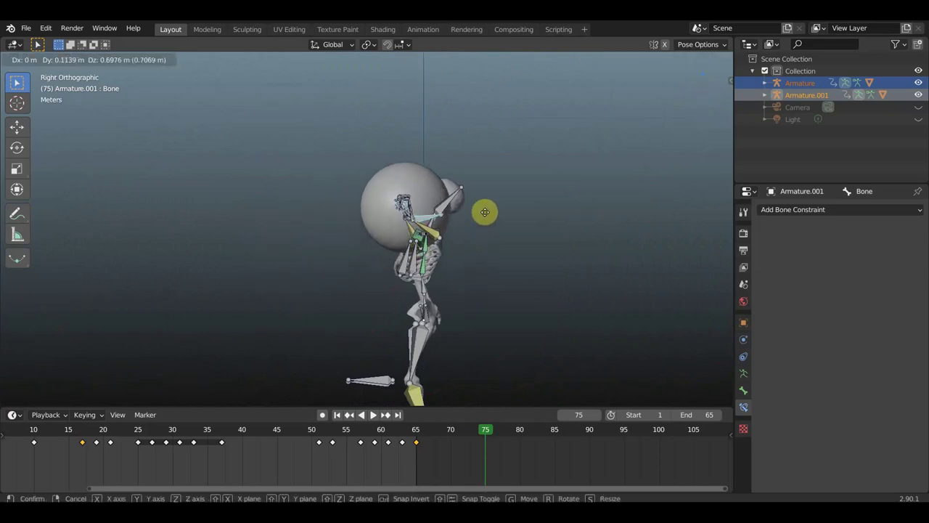
{"action": "left_click", "coordinate": [495, 164]}
{"action": "mouse_move", "coordinate": [495, 167]}
{"action": "middle_mouse_down"}
{"action": "mouse_move", "coordinate": [487, 204]}
{"action": "mouse_move", "coordinate": [587, 202]}
{"action": "mouse_move", "coordinate": [587, 211]}
{"action": "middle_mouse_up"}
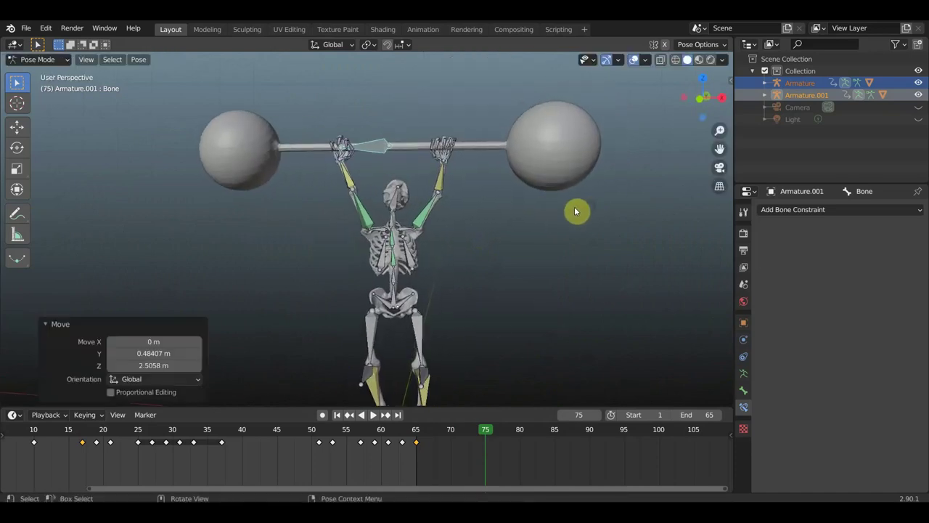
{"action": "key", "text": "g"}
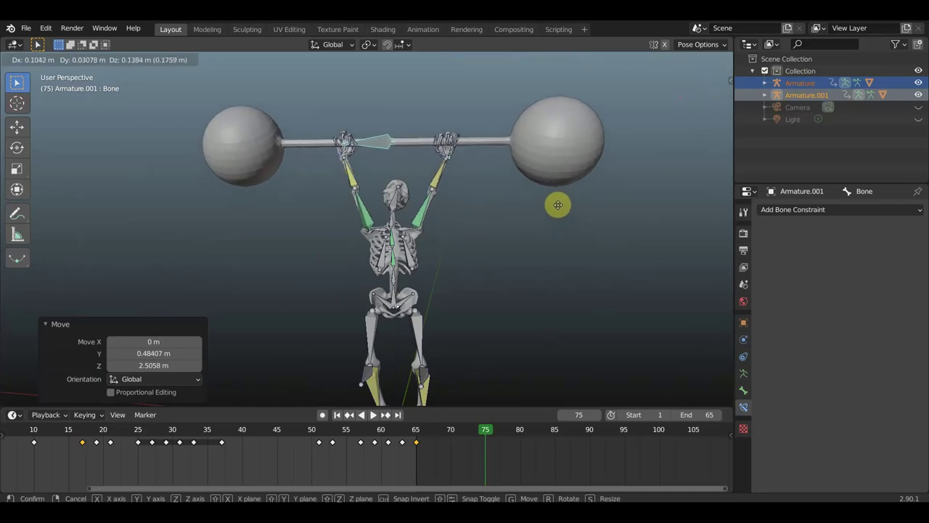
{"action": "left_click", "coordinate": [559, 208]}
{"action": "scroll", "coordinate": [574, 223], "scroll_direction": "down", "scroll_amount": 2}
{"action": "scroll", "coordinate": [552, 239], "scroll_direction": "down", "scroll_amount": 2}
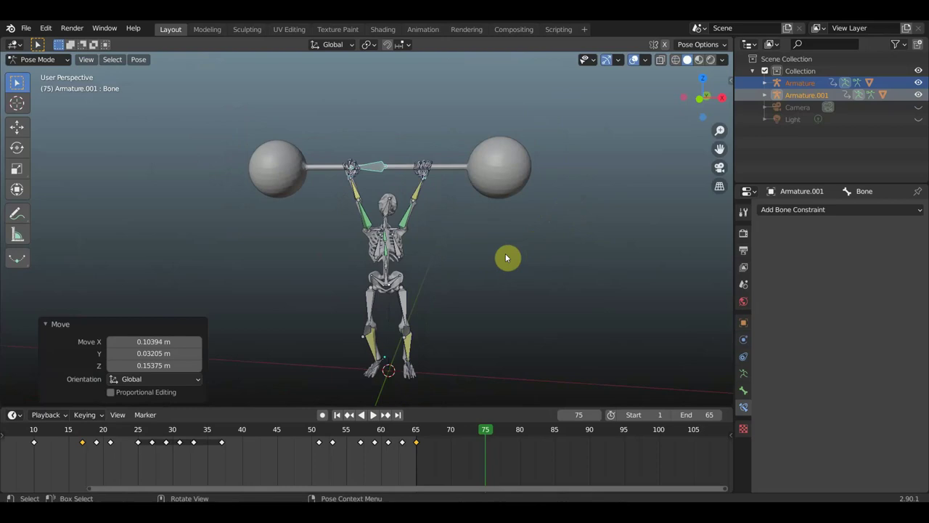
{"action": "middle_click_drag", "start_coordinate": [512, 254], "coordinate": [541, 245], "text": "shift"}
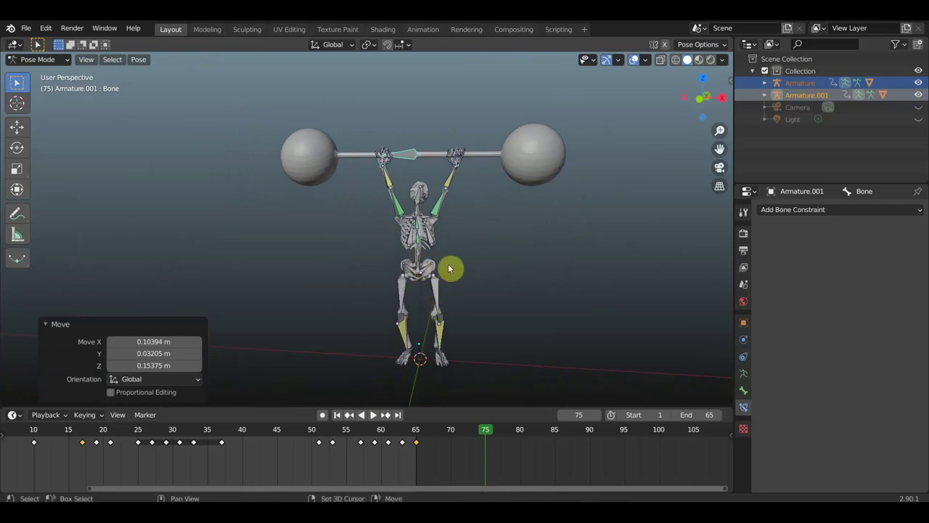
- Lower the hip bone so the skeleton drops into a squat
{"action": "left_click", "coordinate": [485, 264]}
{"action": "key", "text": "g"}
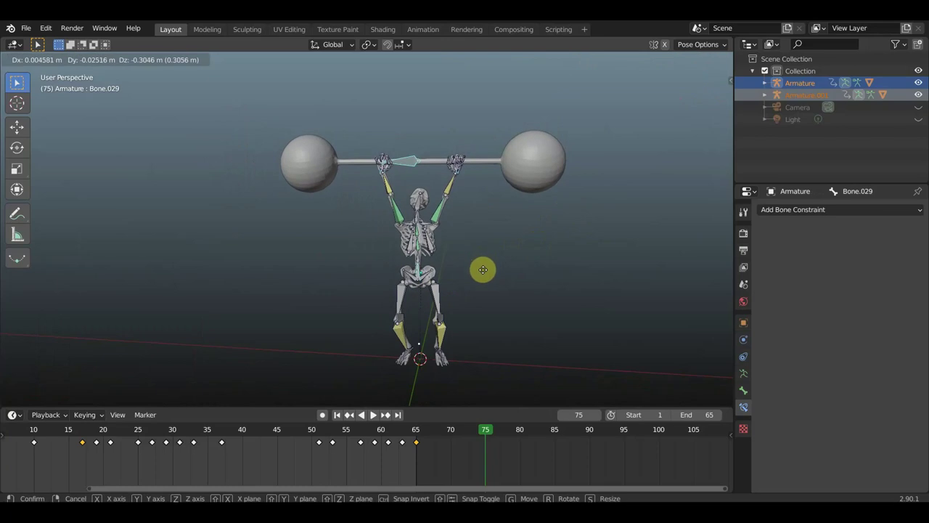
{"action": "left_click", "coordinate": [496, 284]}
{"action": "middle_click_drag", "start_coordinate": [496, 284], "coordinate": [399, 276]}
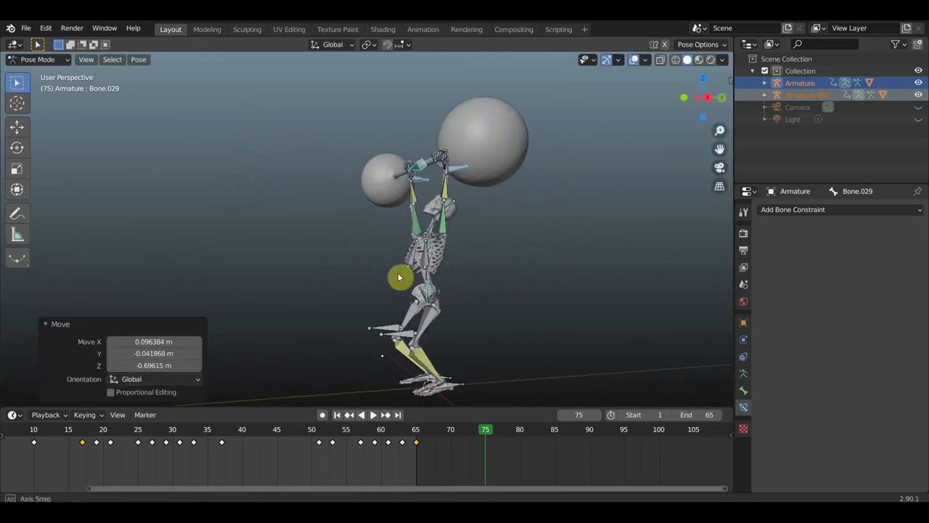
- Reposition both foot bones under the squatting lifter
{"action": "left_click", "coordinate": [454, 387]}
{"action": "key", "text": "g"}
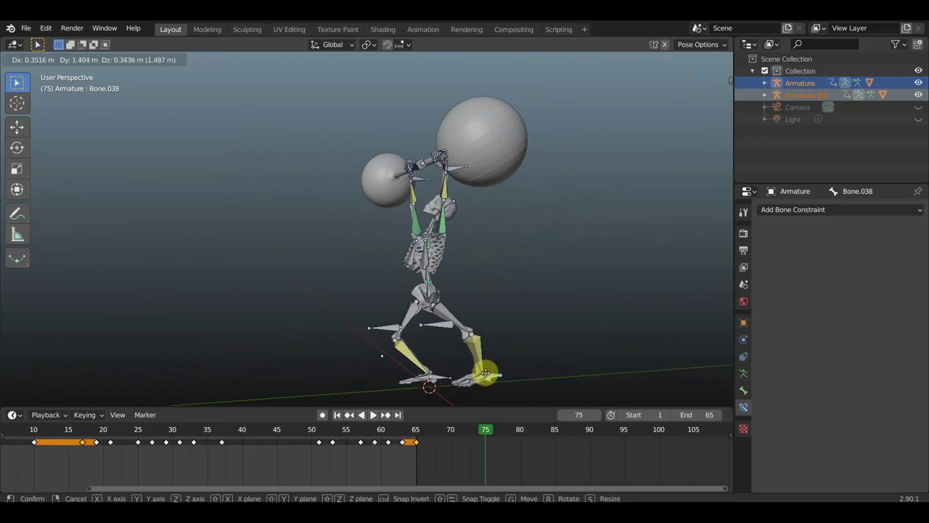
{"action": "left_click", "coordinate": [485, 376]}
{"action": "middle_click_drag", "start_coordinate": [484, 376], "coordinate": [540, 382]}
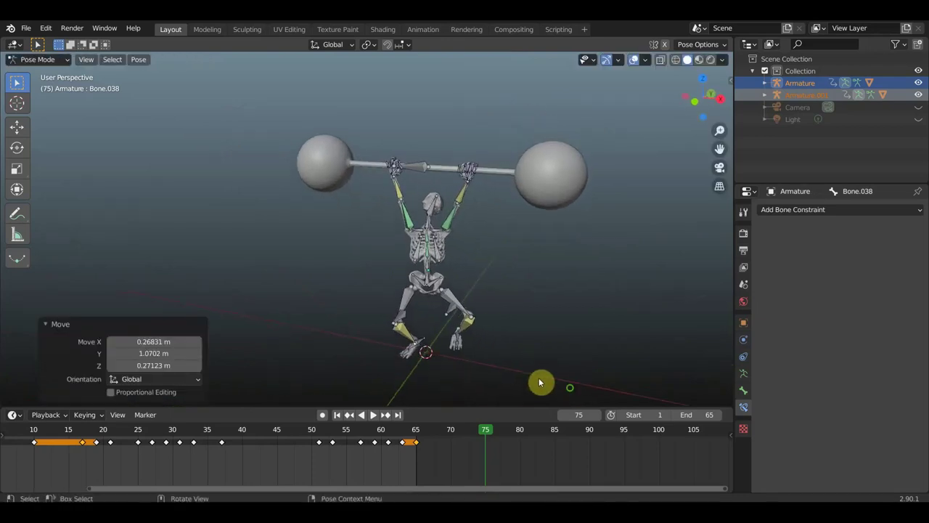
{"action": "key", "text": "ctrl+z"}
{"action": "mouse_move", "coordinate": [519, 348]}
{"action": "middle_mouse_down"}
{"action": "mouse_move", "coordinate": [512, 394]}
{"action": "mouse_move", "coordinate": [552, 343]}
{"action": "middle_mouse_up"}
{"action": "key", "text": "g"}
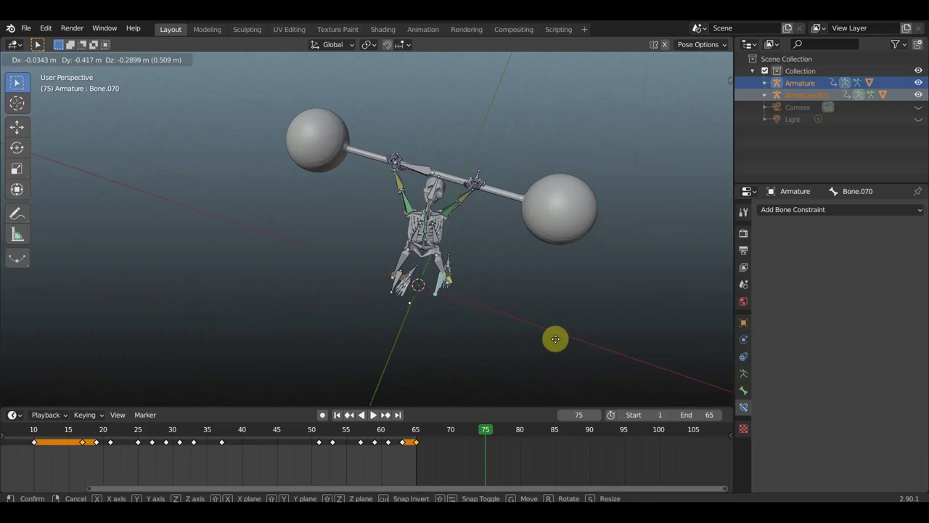
{"action": "left_click", "coordinate": [554, 339]}
{"action": "mouse_move", "coordinate": [533, 330]}
{"action": "middle_mouse_down"}
{"action": "mouse_move", "coordinate": [416, 265]}
{"action": "mouse_move", "coordinate": [427, 284]}
{"action": "middle_mouse_up"}
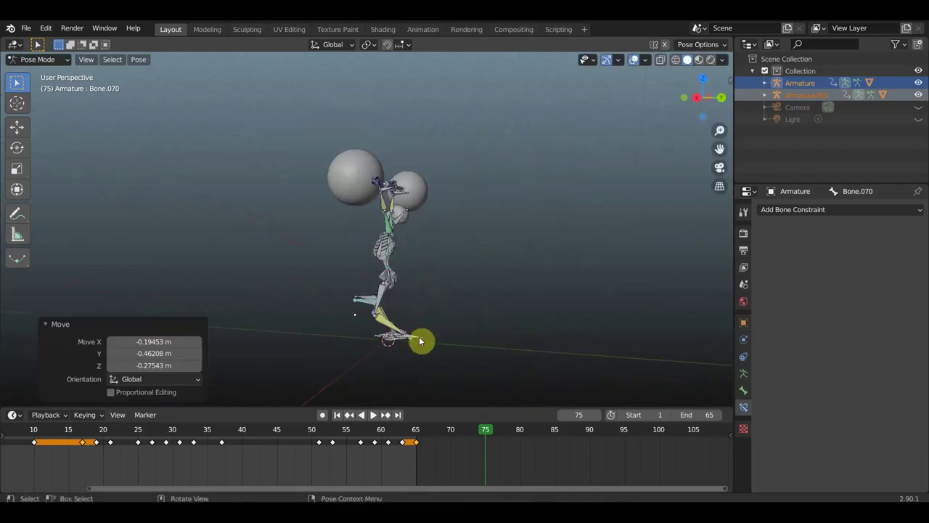
- Keyframe location and rotation on all bones at frame 75 and set the end frame to 75
{"action": "mouse_move", "coordinate": [426, 341]}
{"action": "middle_mouse_down"}
{"action": "mouse_move", "coordinate": [504, 344]}
{"action": "mouse_move", "coordinate": [600, 331]}
{"action": "middle_mouse_up"}
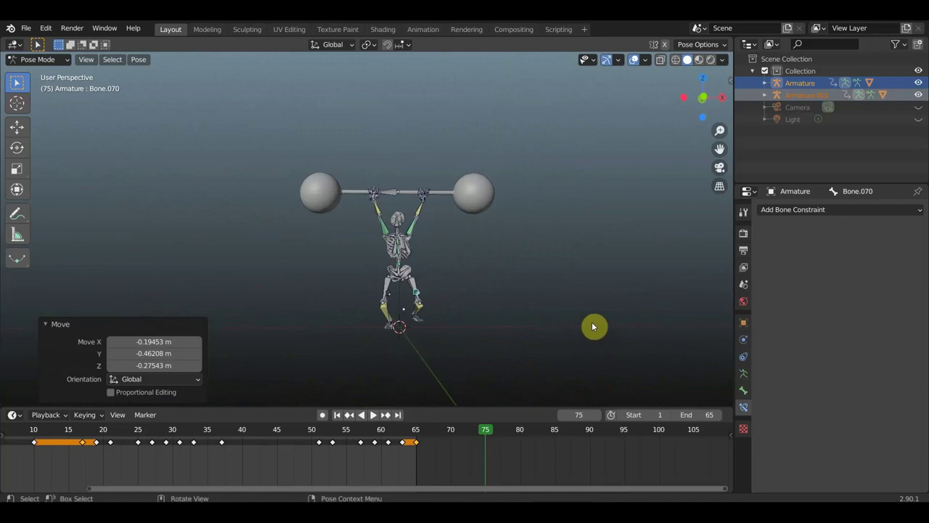
{"action": "scroll", "coordinate": [558, 311], "scroll_direction": "up", "scroll_amount": 1}
{"action": "scroll", "coordinate": [556, 310], "scroll_direction": "up", "scroll_amount": 1}
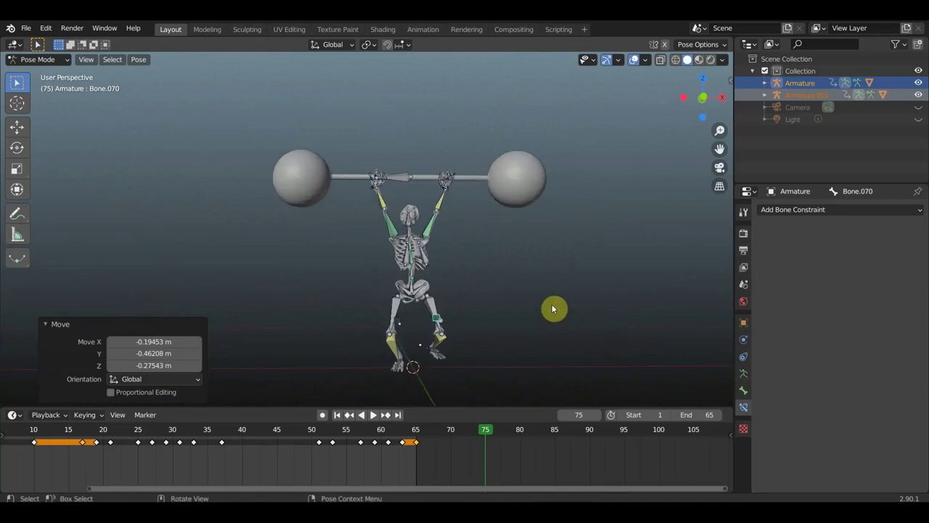
{"action": "key", "text": "a"}
{"action": "key", "text": "i"}
{"action": "left_click", "coordinate": [552, 304]}
{"action": "type", "text": "75"}
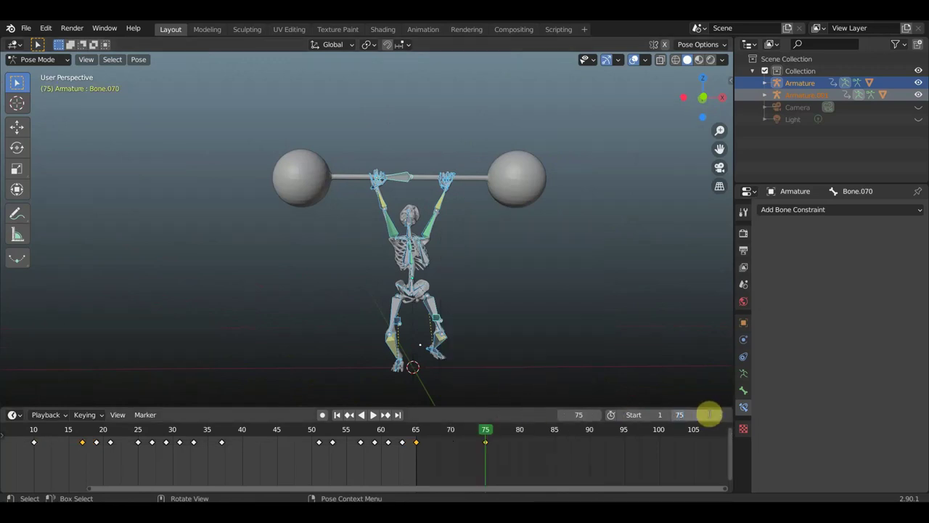
{"action": "key", "text": "Return"}
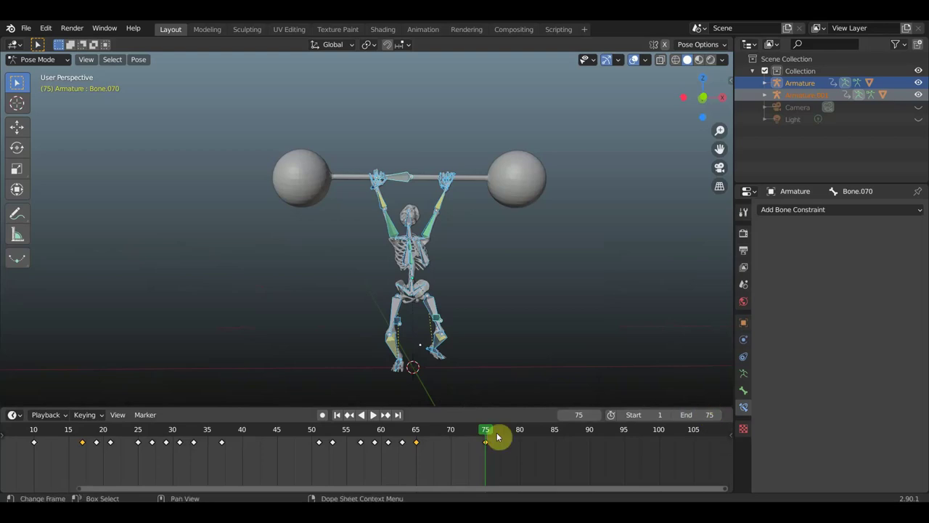
- Play the animation in reverse, scrub to frame 51, and hide the viewport overlays
{"action": "key", "text": "shift+ctrl+space"}
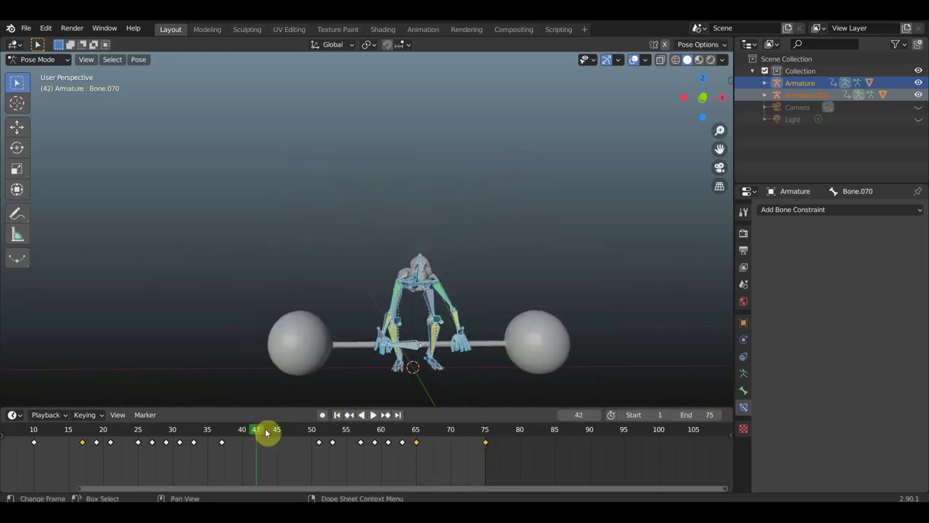
{"action": "left_click_drag", "start_coordinate": [288, 435], "coordinate": [365, 456]}
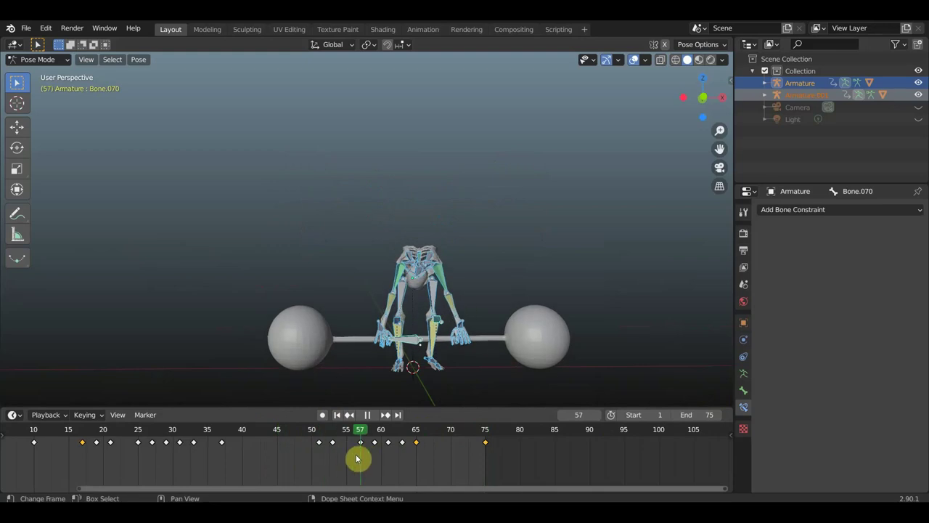
{"action": "left_click_drag", "start_coordinate": [346, 459], "coordinate": [334, 461]}
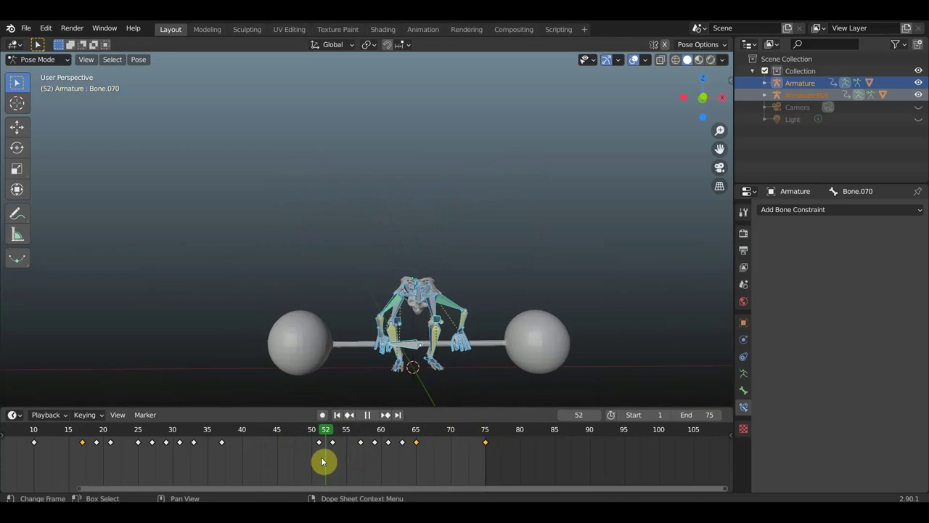
{"action": "left_click_drag", "start_coordinate": [323, 456], "coordinate": [322, 462]}
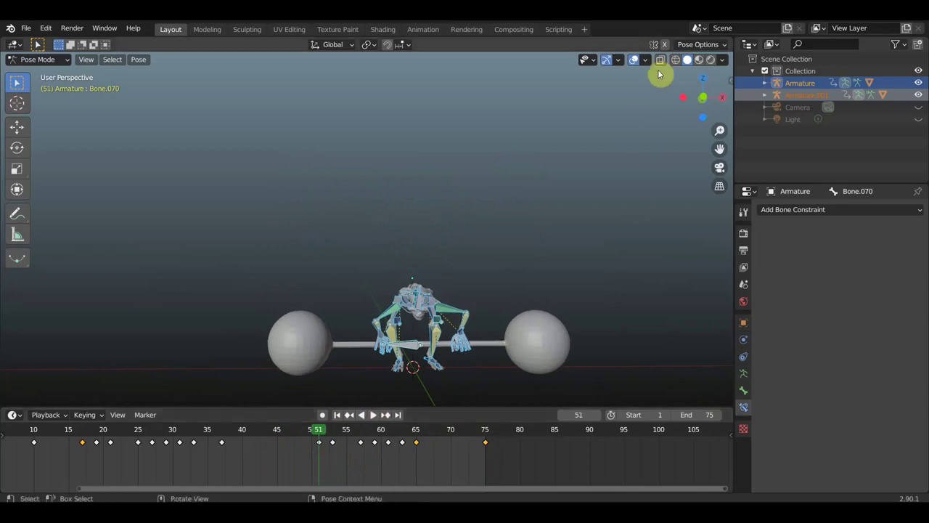
{"action": "left_click", "coordinate": [636, 59]}
- Reframe the view and play the lift animation with bones hidden, then stop it
{"action": "scroll", "coordinate": [578, 203], "scroll_direction": "up", "scroll_amount": 3}
{"action": "scroll", "coordinate": [562, 229], "scroll_direction": "down", "scroll_amount": 3}
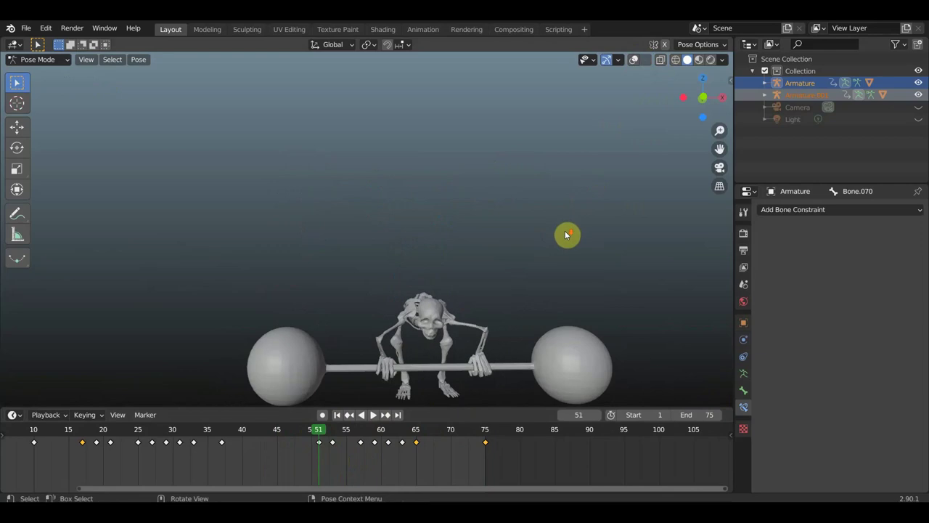
{"action": "scroll", "coordinate": [555, 240], "scroll_direction": "down", "scroll_amount": 1}
{"action": "mouse_move", "coordinate": [553, 244]}
{"action": "middle_mouse_down"}
{"action": "mouse_move", "coordinate": [545, 218]}
{"action": "mouse_move", "coordinate": [602, 225]}
{"action": "middle_mouse_up"}
{"action": "scroll", "coordinate": [570, 248], "scroll_direction": "up", "scroll_amount": 1}
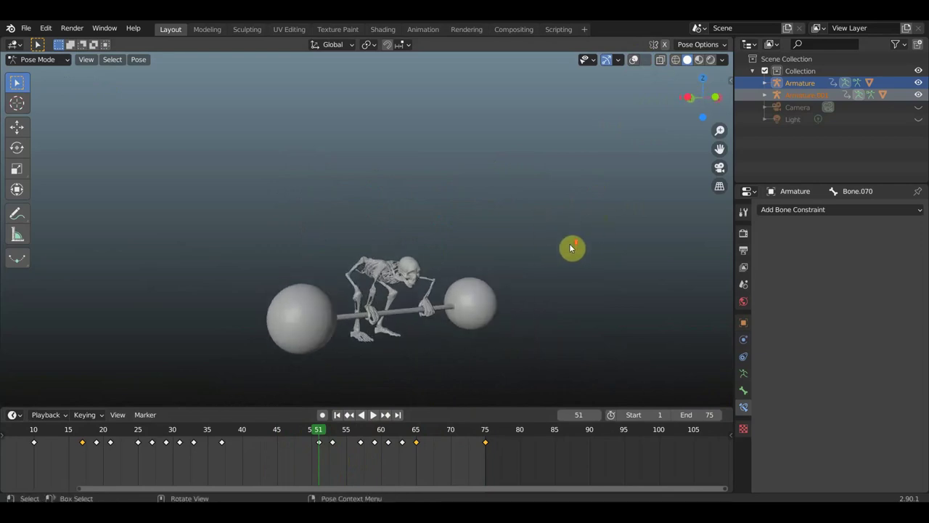
{"action": "left_click", "coordinate": [373, 416]}
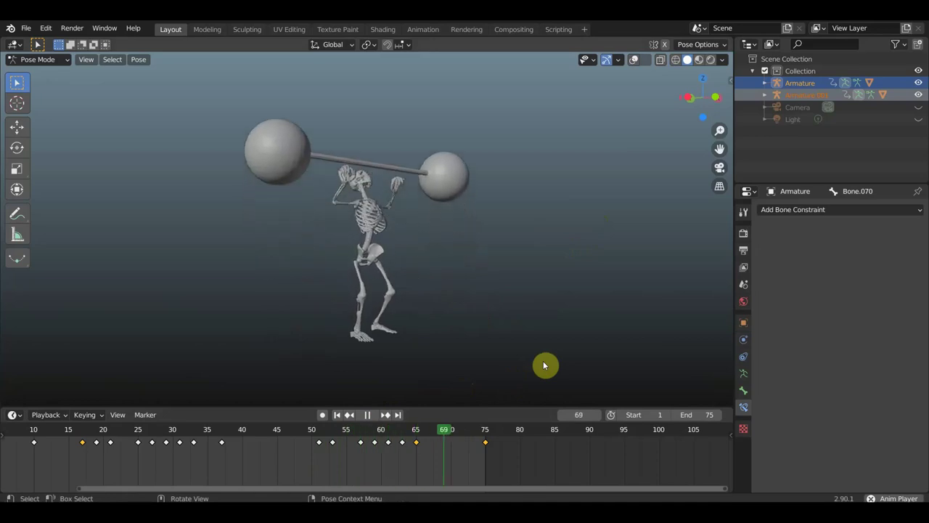
{"action": "left_click", "coordinate": [368, 417]}
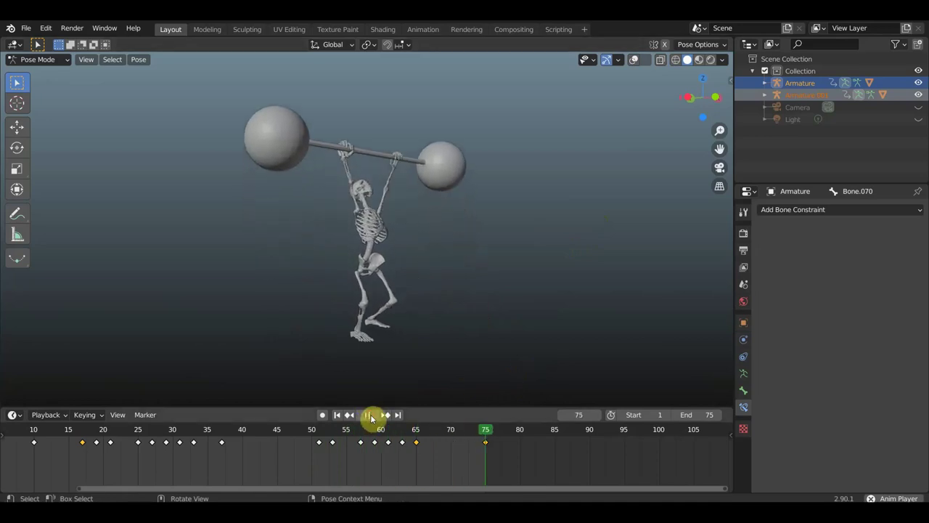
- Scrub to frame 69 and turn the viewport overlays back on
{"action": "left_click_drag", "start_coordinate": [489, 432], "coordinate": [451, 433]}
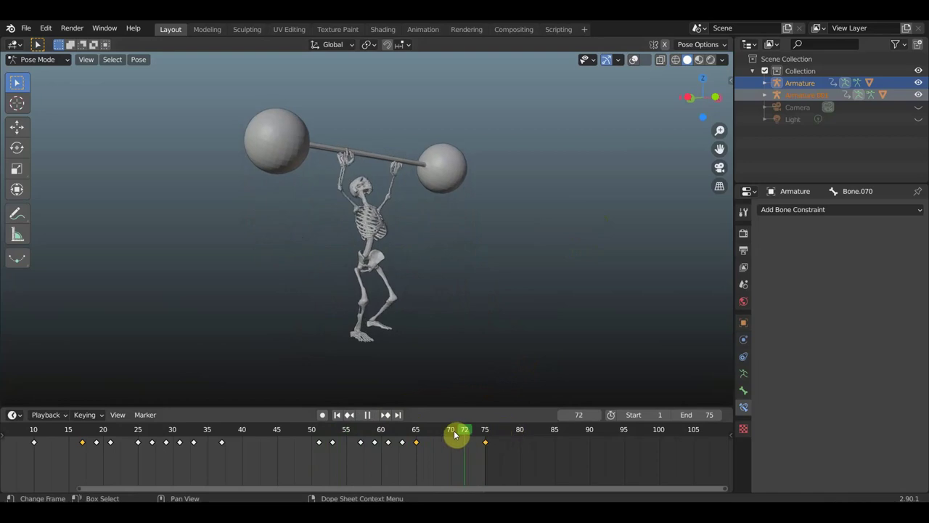
{"action": "left_click", "coordinate": [418, 434]}
{"action": "left_click_drag", "start_coordinate": [426, 433], "coordinate": [442, 435]}
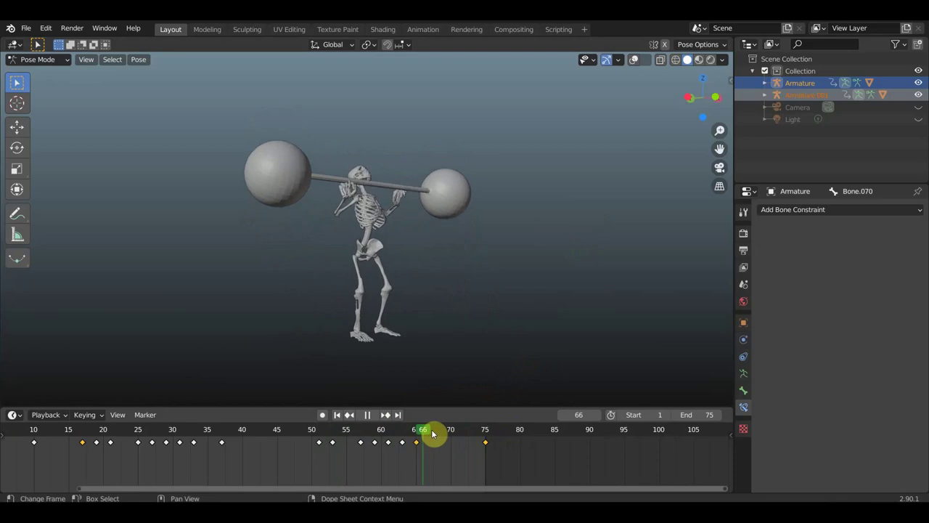
{"action": "mouse_move", "coordinate": [469, 329]}
{"action": "middle_mouse_down"}
{"action": "mouse_move", "coordinate": [445, 272]}
{"action": "mouse_move", "coordinate": [394, 290]}
{"action": "middle_mouse_up"}
{"action": "scroll", "coordinate": [529, 257], "scroll_direction": "up", "scroll_amount": 2}
{"action": "mouse_move", "coordinate": [562, 259]}
{"action": "middle_mouse_down", "text": "shift"}
{"action": "mouse_move", "coordinate": [485, 316]}
{"action": "mouse_move", "coordinate": [472, 342]}
{"action": "mouse_move", "coordinate": [485, 339]}
{"action": "middle_mouse_up", "text": "shift"}
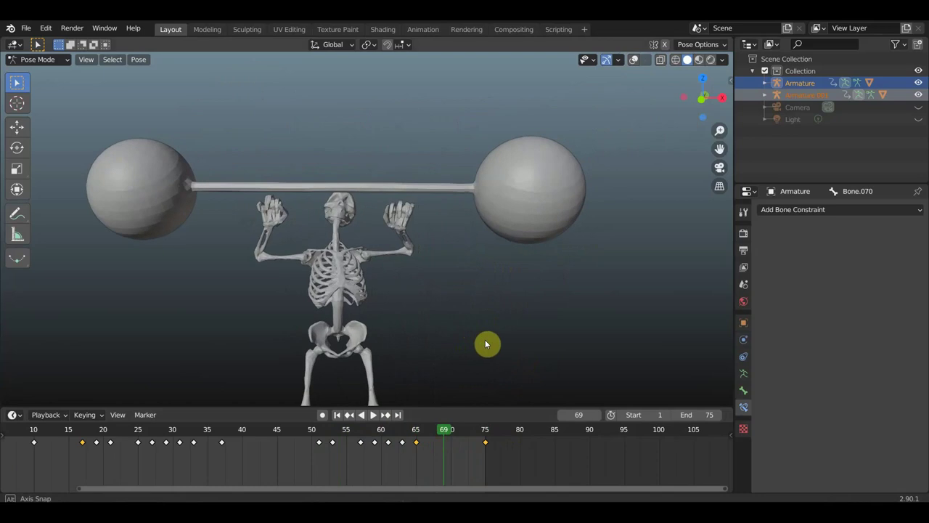
{"action": "left_click", "coordinate": [634, 60]}
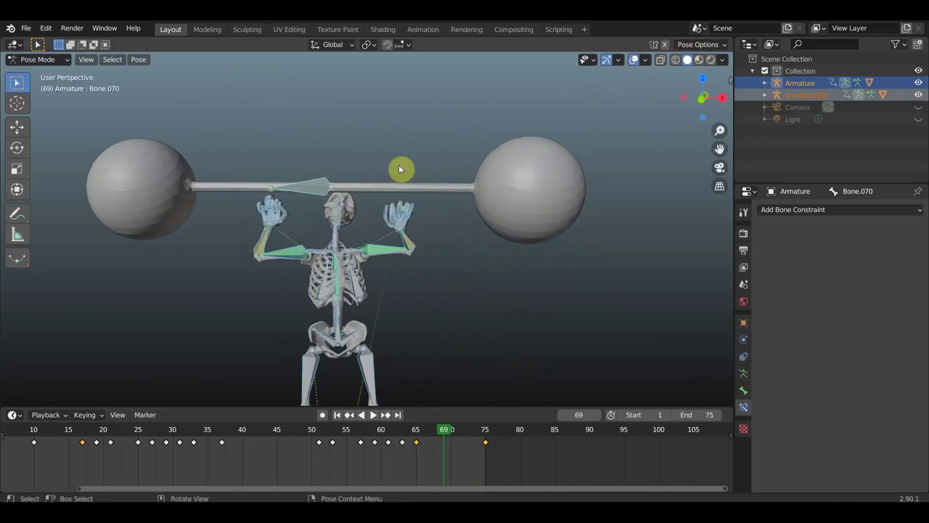
- Lower the barbell's control bone toward the head with the Move tool
{"action": "left_click", "coordinate": [315, 174]}
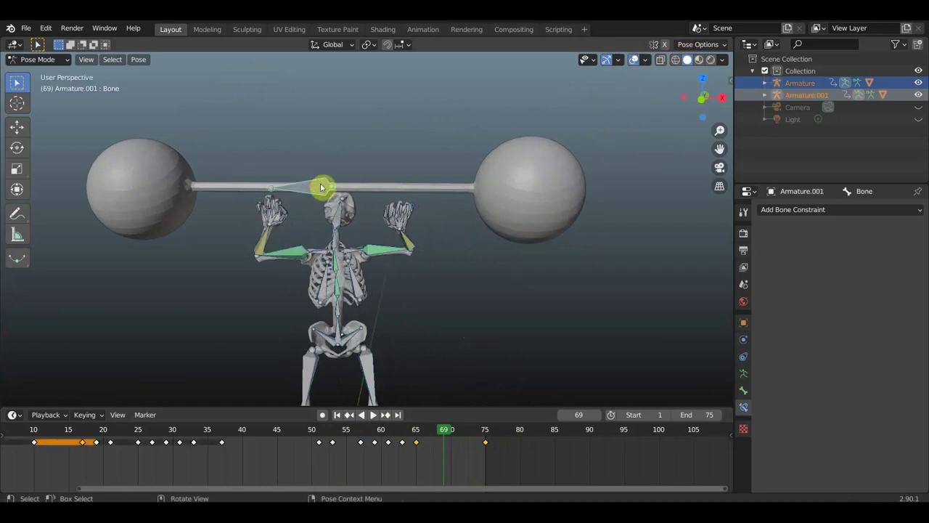
{"action": "left_click", "coordinate": [18, 126]}
{"action": "left_click_drag", "start_coordinate": [334, 135], "coordinate": [337, 160]}
{"action": "middle_click_drag", "start_coordinate": [443, 153], "coordinate": [564, 234]}
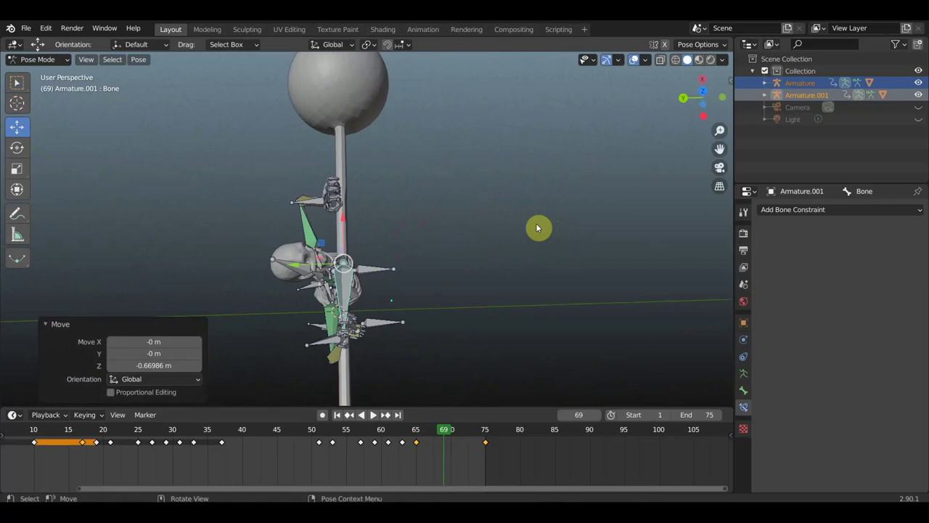
- In top view, tilt the barbell slightly, shift it along Y, and correct its rotation
{"action": "key", "text": "KP_7"}
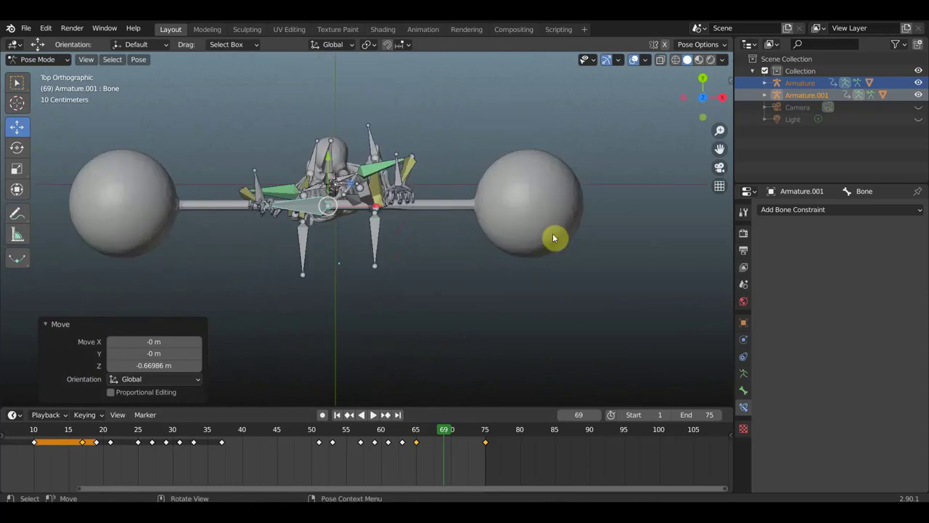
{"action": "key", "text": "r"}
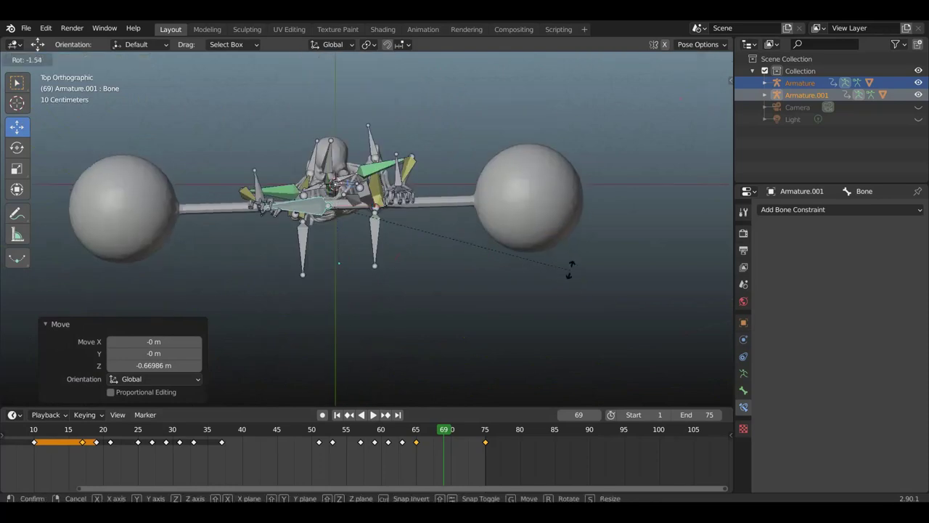
{"action": "left_click", "coordinate": [570, 265]}
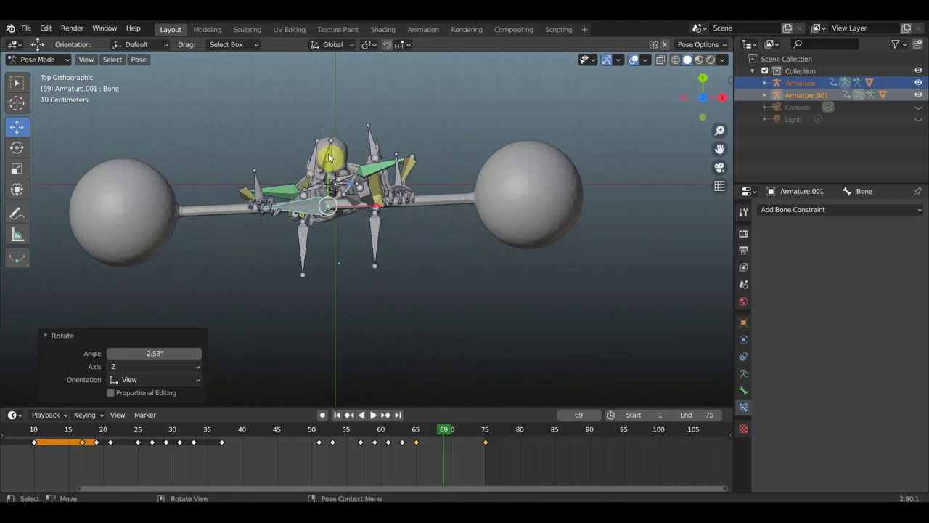
{"action": "key", "text": "g"}
{"action": "key", "text": "y"}
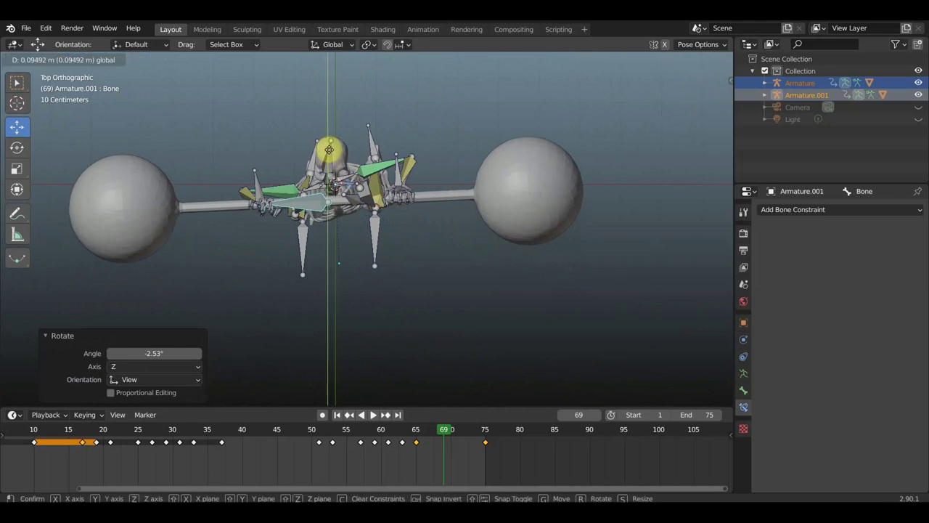
{"action": "left_click", "coordinate": [471, 269]}
{"action": "key", "text": "r"}
{"action": "left_click", "coordinate": [485, 275]}
{"action": "middle_click_drag", "start_coordinate": [500, 279], "coordinate": [500, 171]}
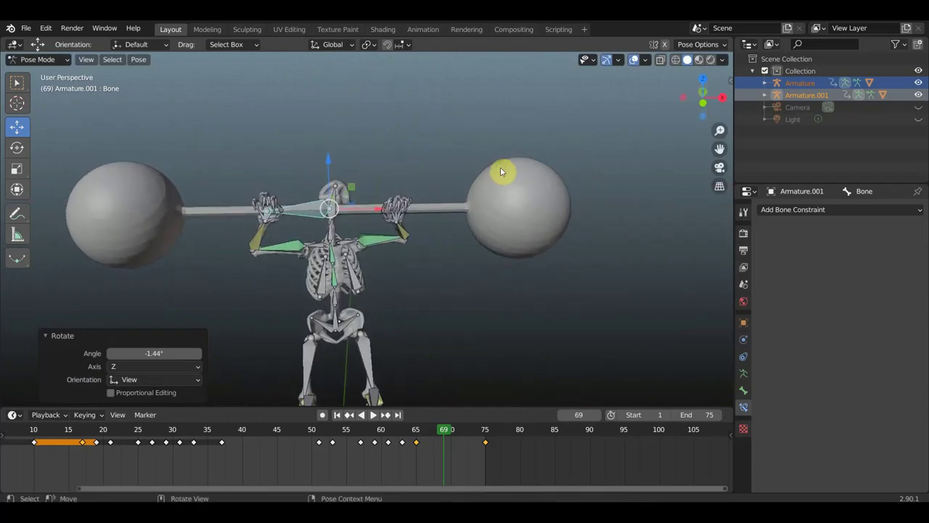
- Keyframe location and rotation on all bones at frame 69
{"action": "key", "text": "a"}
{"action": "key", "text": "i"}
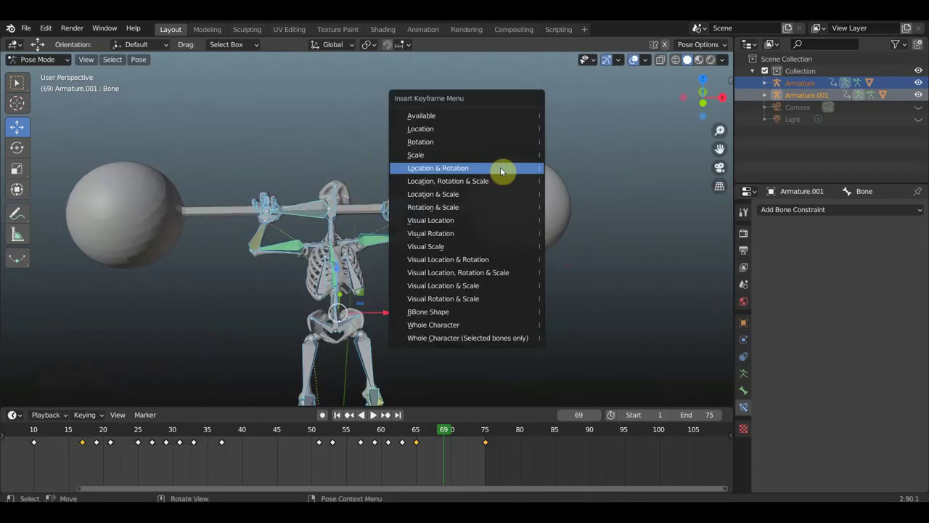
{"action": "left_click", "coordinate": [500, 167]}
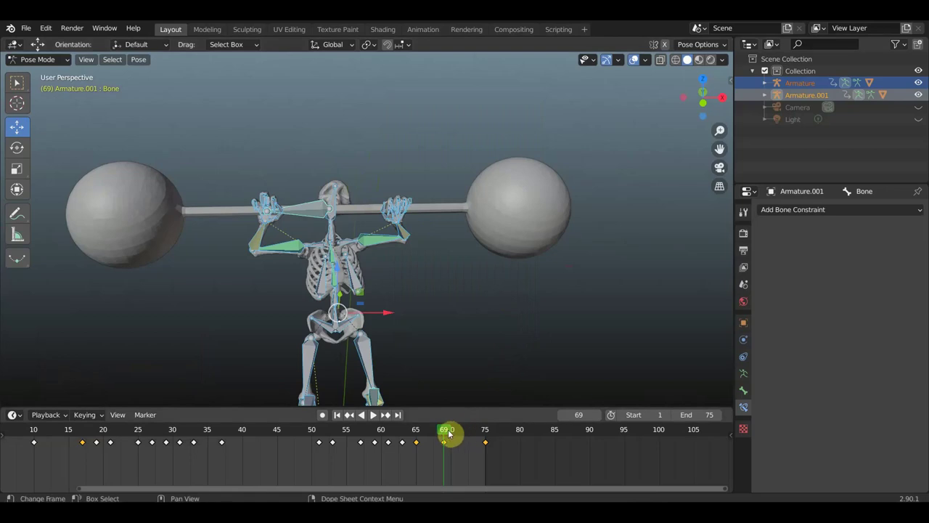
- Scrub back from frame 75 through 61 and 53, settling on frame 55
{"action": "left_click_drag", "start_coordinate": [448, 433], "coordinate": [486, 436]}
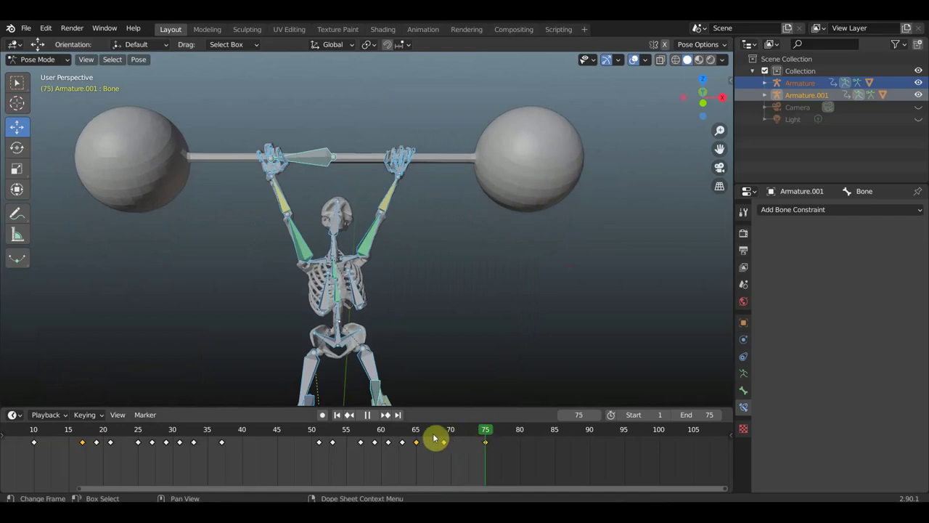
{"action": "left_click_drag", "start_coordinate": [422, 437], "coordinate": [389, 435]}
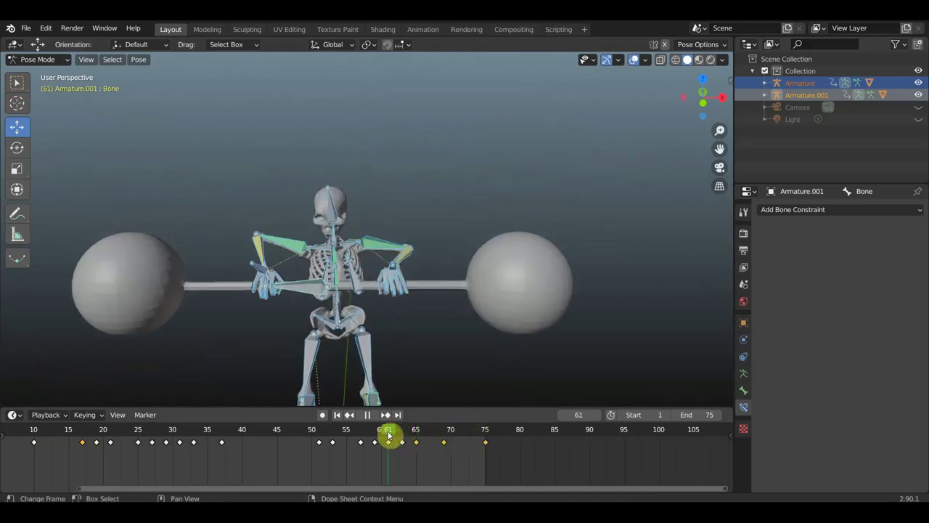
{"action": "left_click_drag", "start_coordinate": [372, 435], "coordinate": [348, 434]}
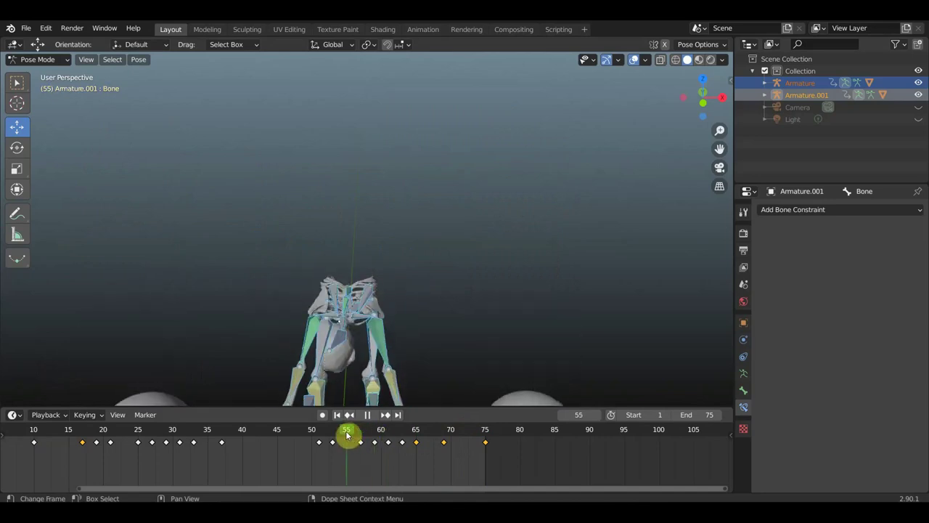
{"action": "mouse_move", "coordinate": [487, 246]}
{"action": "middle_mouse_down"}
{"action": "mouse_move", "coordinate": [434, 244]}
{"action": "mouse_move", "coordinate": [556, 259]}
{"action": "mouse_move", "coordinate": [500, 307]}
{"action": "mouse_move", "coordinate": [530, 255]}
{"action": "mouse_move", "coordinate": [416, 394]}
{"action": "middle_mouse_up"}
{"action": "scroll", "coordinate": [443, 254], "scroll_direction": "up", "scroll_amount": 3}
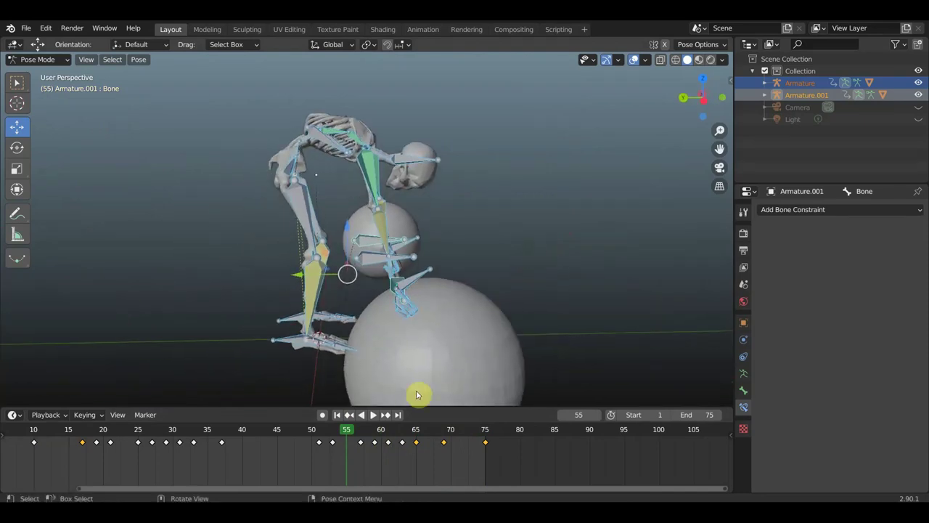
{"action": "left_click_drag", "start_coordinate": [341, 440], "coordinate": [332, 440]}
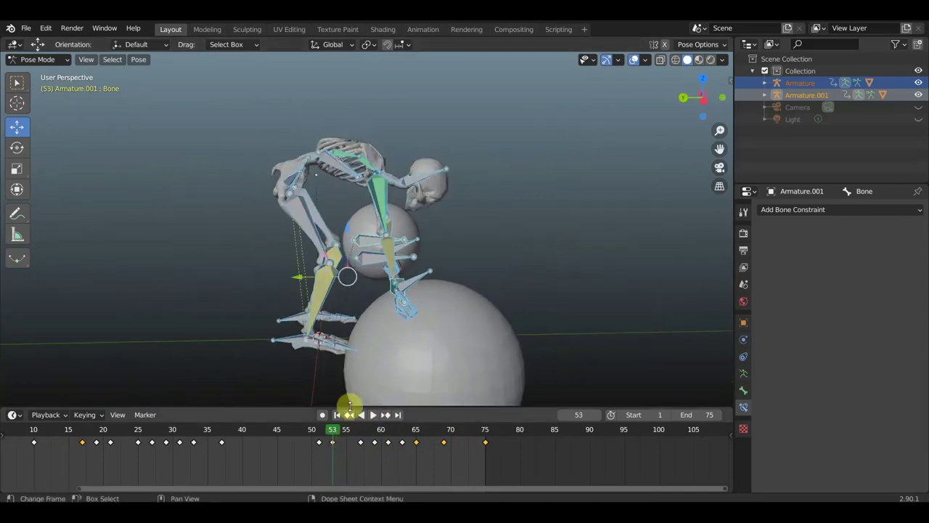
{"action": "mouse_move", "coordinate": [426, 348]}
{"action": "middle_mouse_down"}
{"action": "mouse_move", "coordinate": [325, 347]}
{"action": "mouse_move", "coordinate": [431, 286]}
{"action": "mouse_move", "coordinate": [428, 266]}
{"action": "mouse_move", "coordinate": [372, 288]}
{"action": "mouse_move", "coordinate": [556, 291]}
{"action": "mouse_move", "coordinate": [494, 357]}
{"action": "middle_mouse_up"}
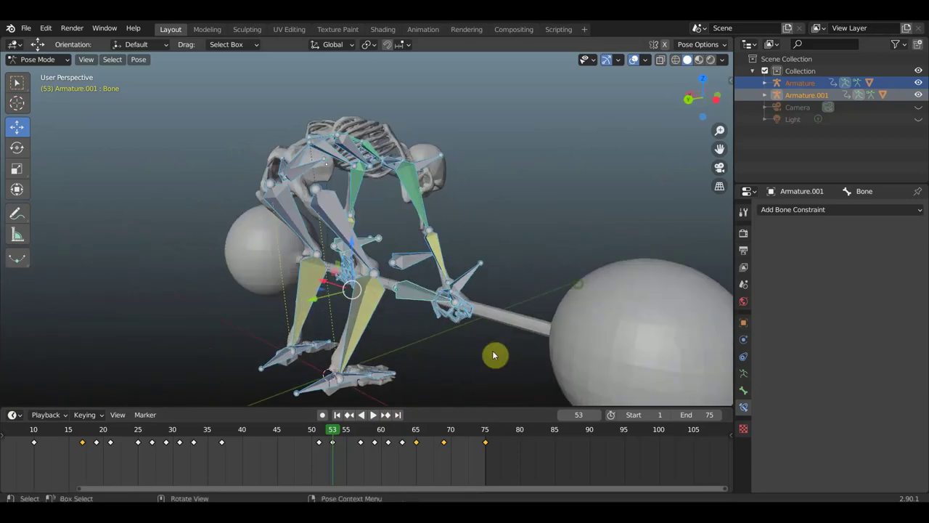
{"action": "left_click", "coordinate": [349, 441]}
- Bend spine bones Bone.030 and Bone.029 further forward and shift the spine's position
{"action": "mouse_move", "coordinate": [482, 315]}
{"action": "middle_mouse_down"}
{"action": "mouse_move", "coordinate": [450, 326]}
{"action": "mouse_move", "coordinate": [314, 320]}
{"action": "mouse_move", "coordinate": [320, 310]}
{"action": "mouse_move", "coordinate": [552, 296]}
{"action": "mouse_move", "coordinate": [509, 302]}
{"action": "middle_mouse_up"}
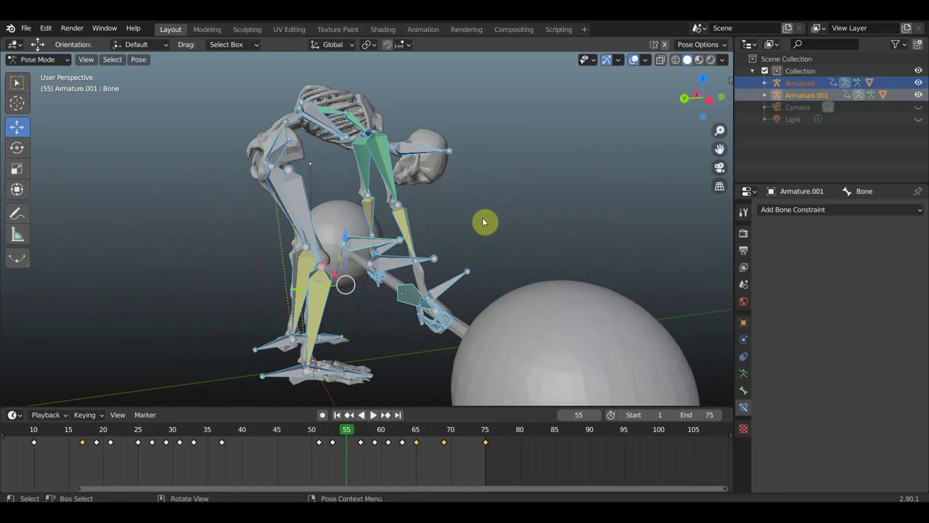
{"action": "left_click_drag", "start_coordinate": [435, 187], "coordinate": [484, 222]}
{"action": "key", "text": "r"}
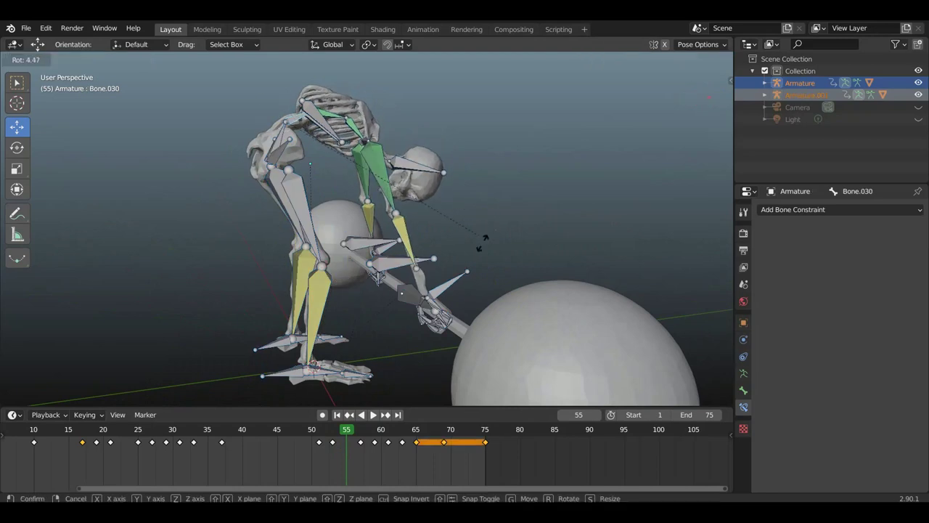
{"action": "left_click", "coordinate": [478, 231]}
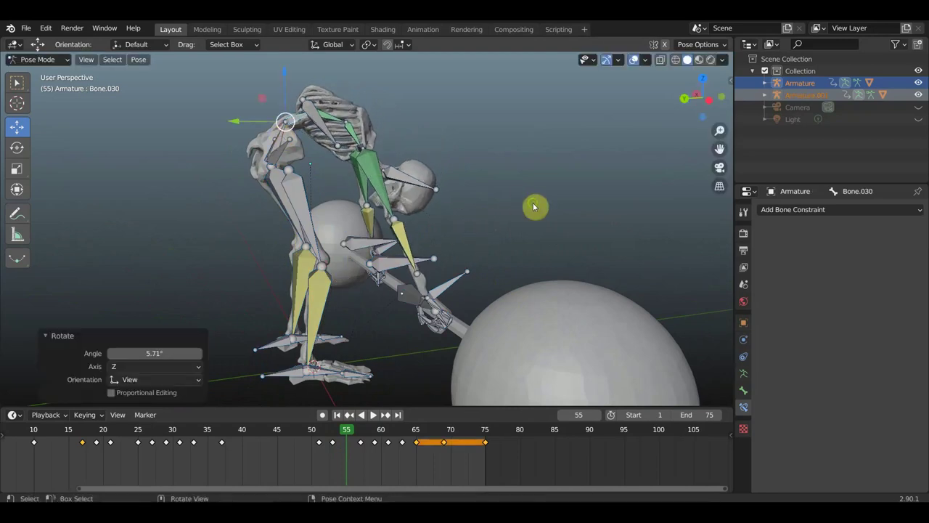
{"action": "key", "text": "ctrl+z"}
{"action": "key", "text": "ctrl+z"}
{"action": "mouse_move", "coordinate": [485, 204]}
{"action": "middle_mouse_down"}
{"action": "mouse_move", "coordinate": [470, 201]}
{"action": "mouse_move", "coordinate": [511, 223]}
{"action": "middle_mouse_up"}
{"action": "key", "text": "r"}
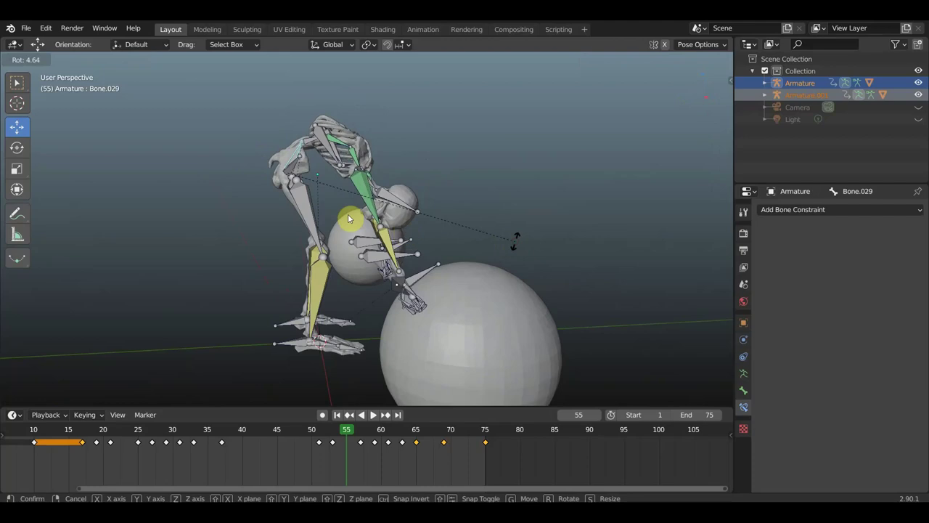
{"action": "left_click", "coordinate": [517, 240]}
{"action": "key", "text": "g"}
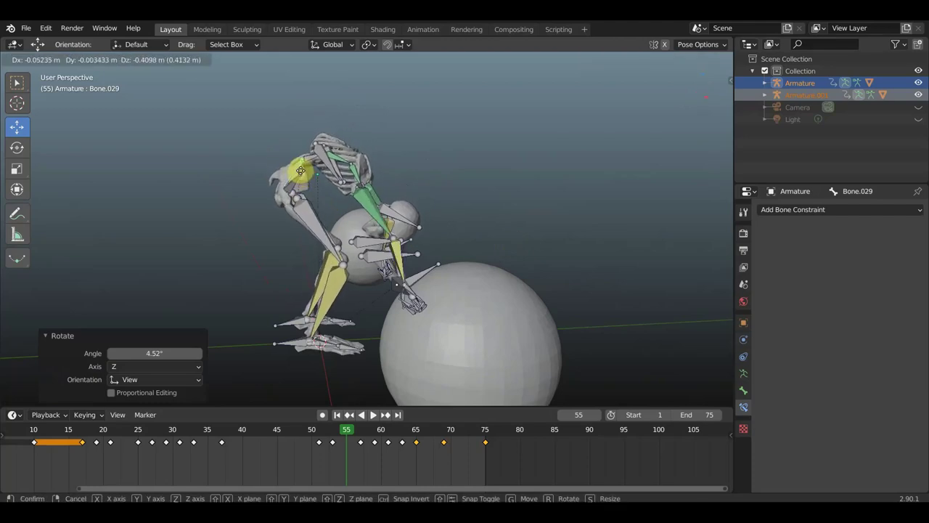
{"action": "left_click", "coordinate": [300, 172]}
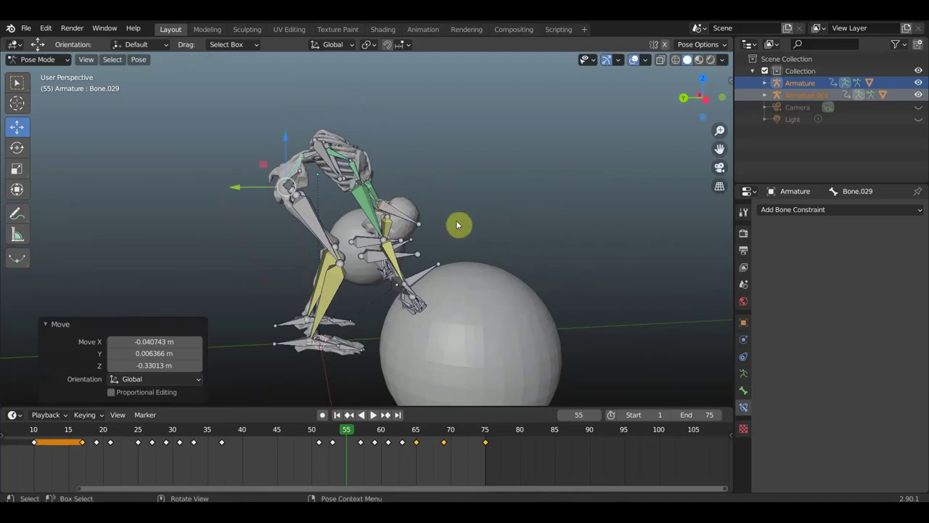
- Tilt head bone Bone.035 upward and key all bones' location and rotation at frame 55
{"action": "left_click", "coordinate": [418, 222]}
{"action": "key", "text": "r"}
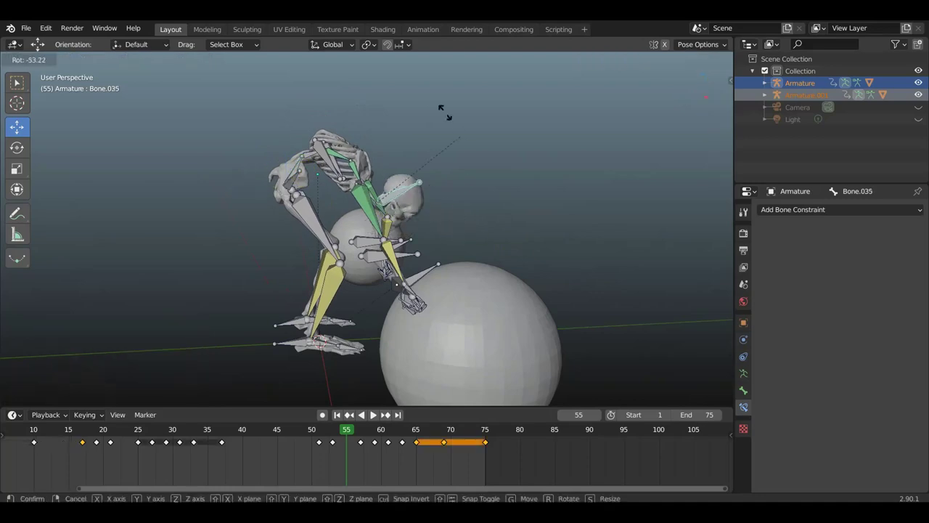
{"action": "left_click", "coordinate": [459, 128]}
{"action": "mouse_move", "coordinate": [464, 130]}
{"action": "middle_mouse_down"}
{"action": "mouse_move", "coordinate": [410, 163]}
{"action": "mouse_move", "coordinate": [330, 167]}
{"action": "mouse_move", "coordinate": [475, 164]}
{"action": "middle_mouse_up"}
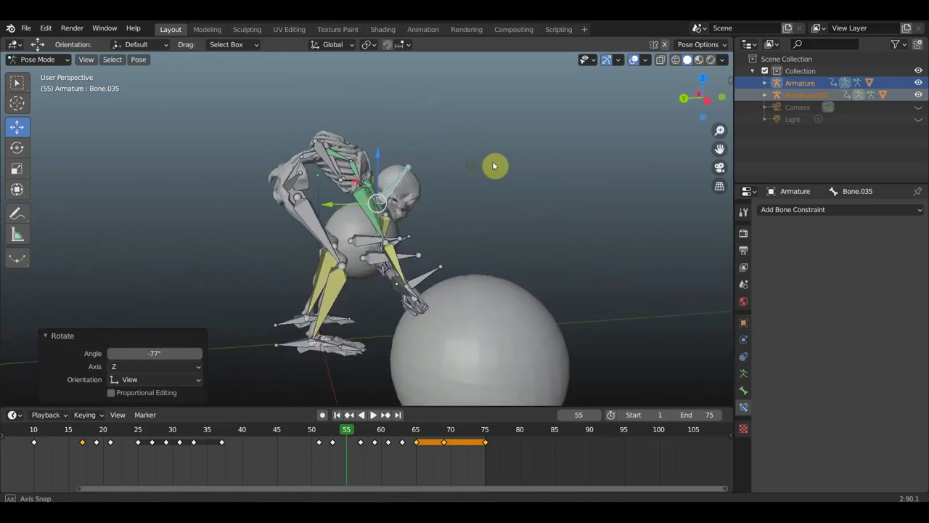
{"action": "key", "text": "a"}
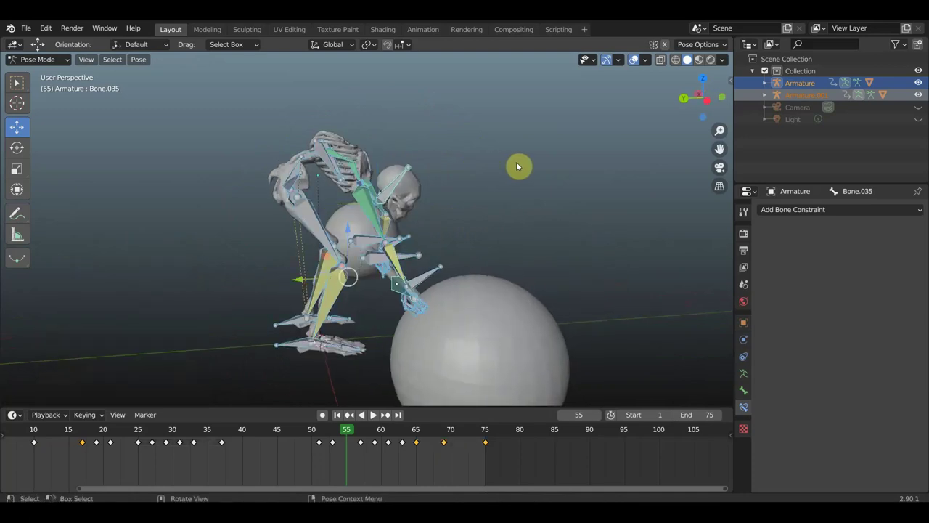
{"action": "key", "text": "i"}
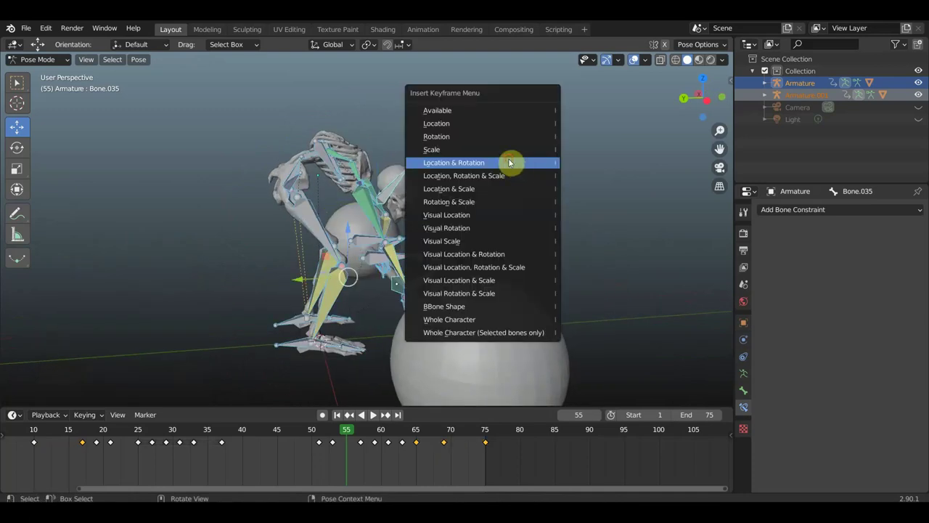
{"action": "left_click", "coordinate": [509, 163]}
- Play the animation back from frame 51, stopping at frame 57
{"action": "left_click_drag", "start_coordinate": [336, 433], "coordinate": [322, 434]}
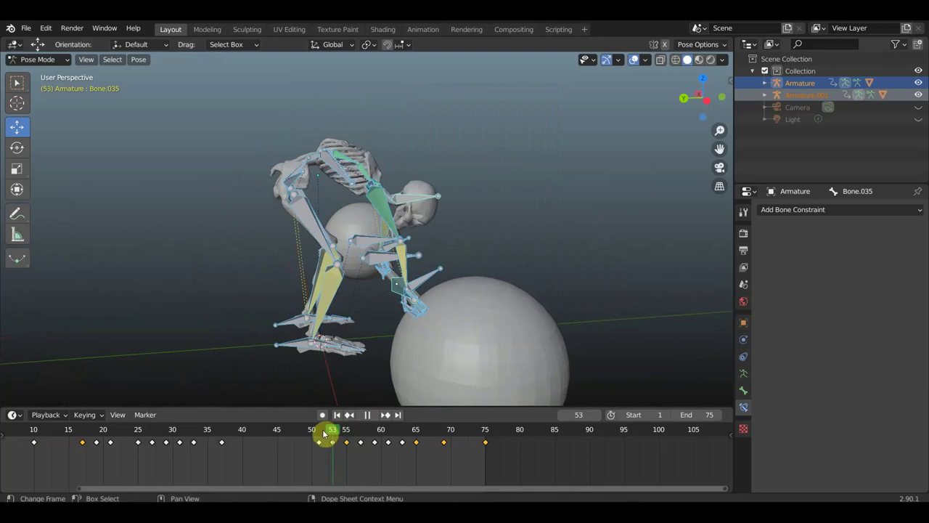
{"action": "left_click", "coordinate": [371, 416]}
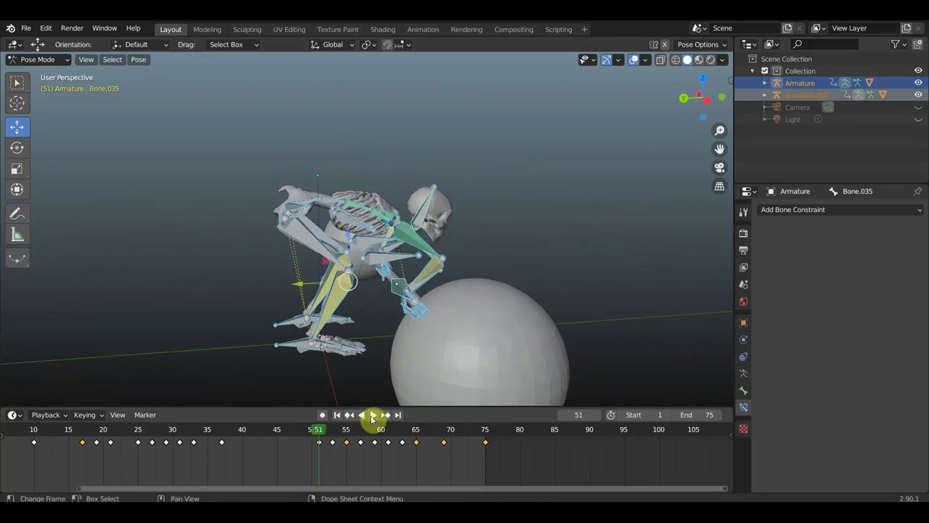
{"action": "left_click", "coordinate": [374, 415]}
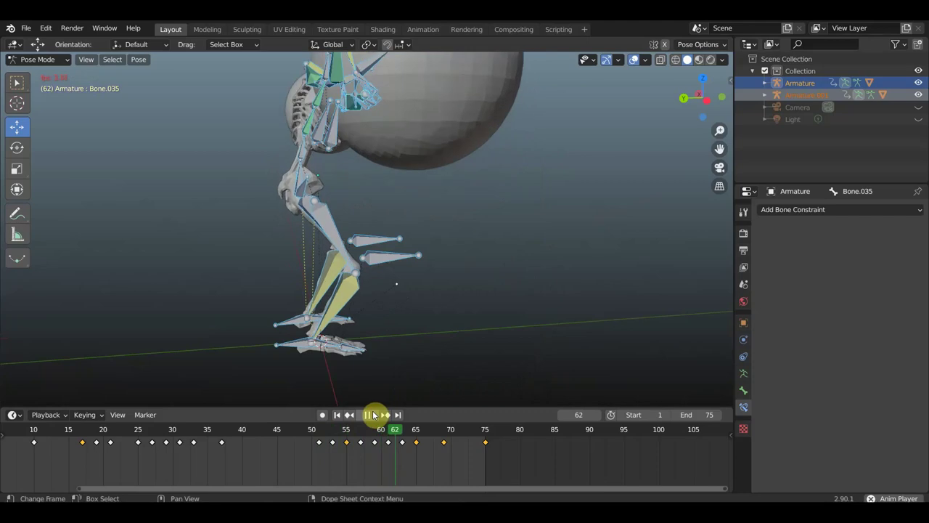
{"action": "left_click_drag", "start_coordinate": [385, 431], "coordinate": [354, 430]}
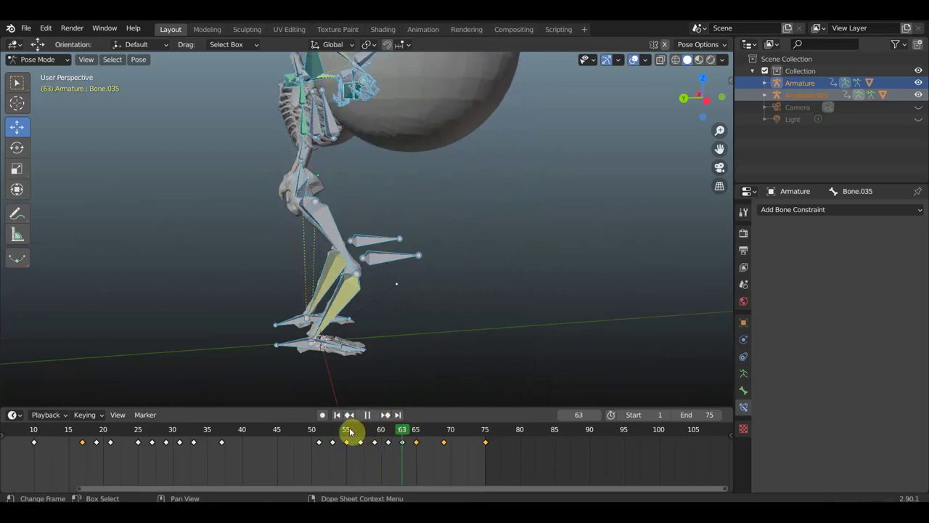
{"action": "key", "text": "space"}
- Rotate shoulder bone Bone.029 to tilt the skeleton's torso at frame 57
{"action": "middle_click_drag", "start_coordinate": [598, 282], "coordinate": [481, 289]}
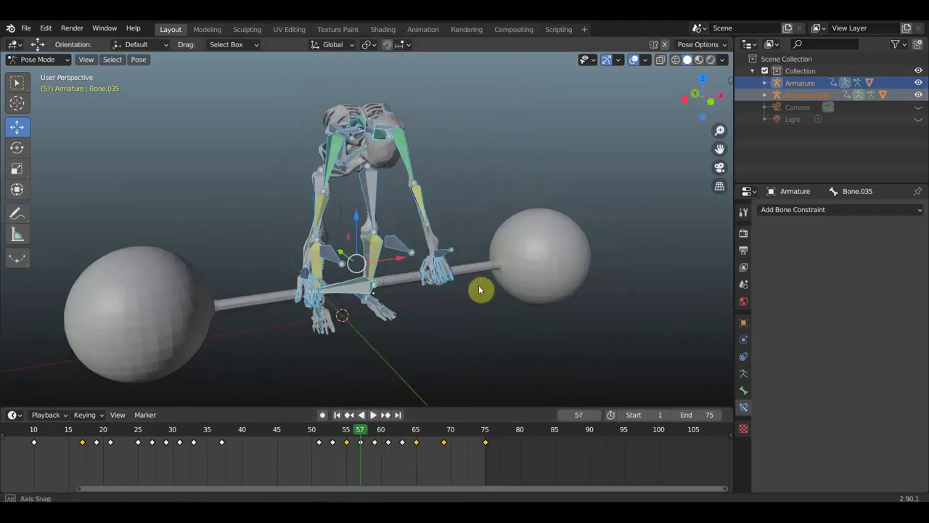
{"action": "middle_click_drag", "start_coordinate": [423, 317], "coordinate": [550, 310]}
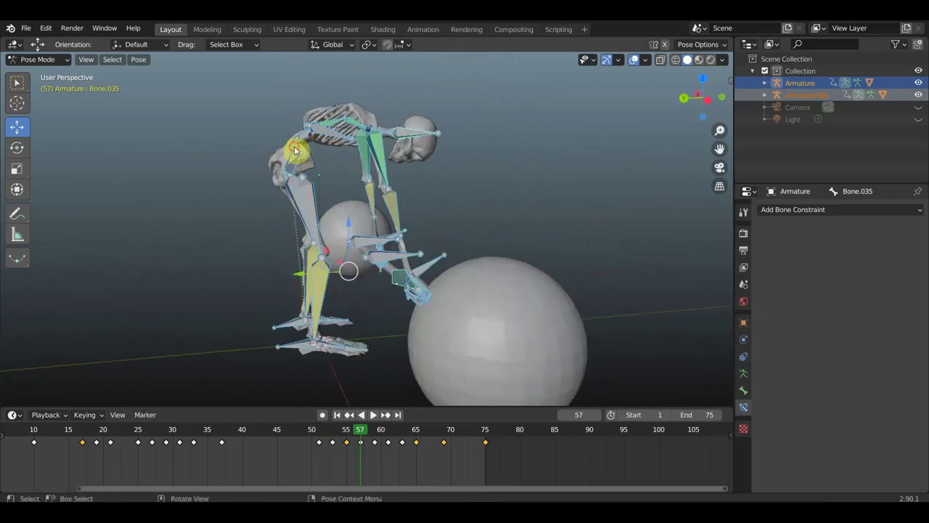
{"action": "key", "text": "ctrl+z"}
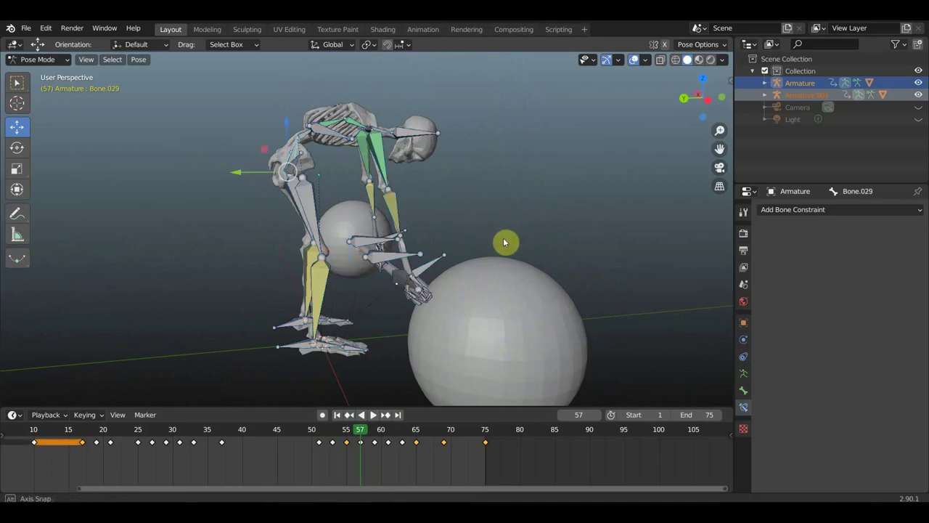
{"action": "middle_click_drag", "start_coordinate": [514, 240], "coordinate": [512, 241]}
{"action": "key", "text": "r"}
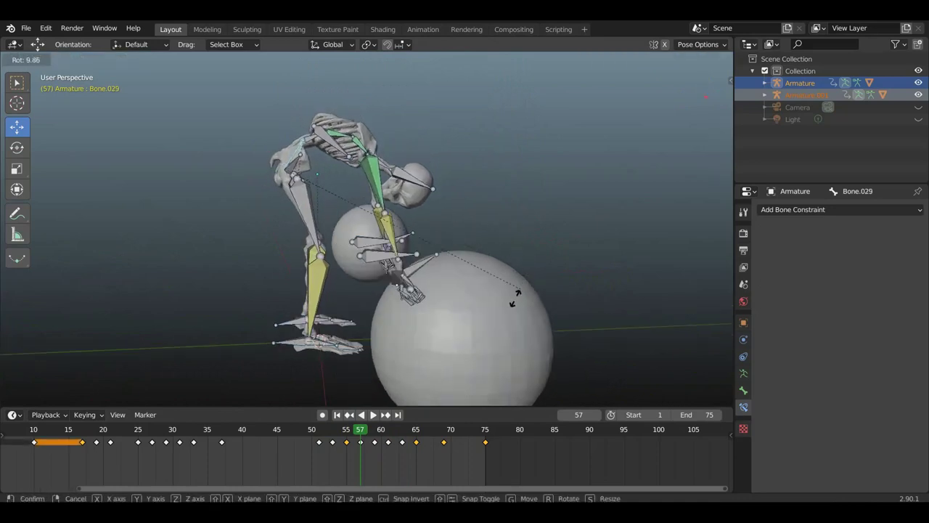
{"action": "left_click", "coordinate": [500, 318]}
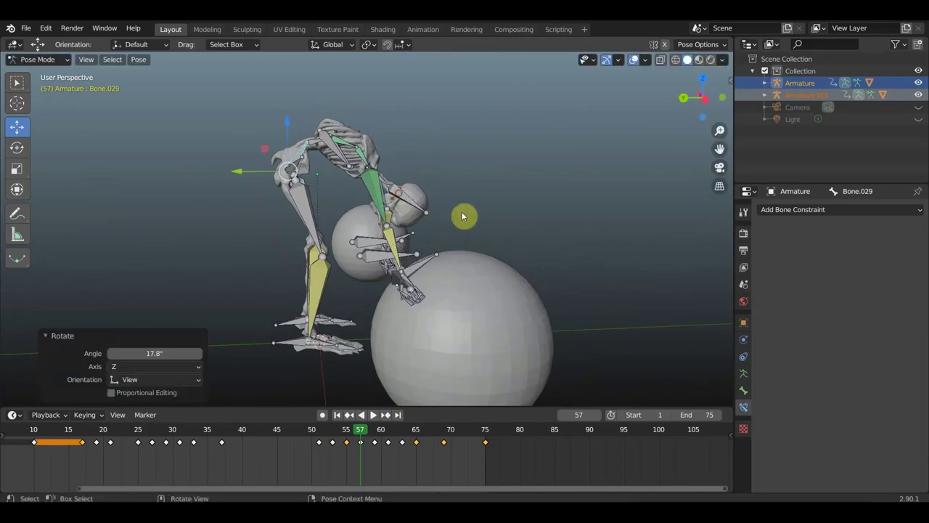
- Tip head bone Bone.035 back to -66.4° and key all bones' location and rotation
{"action": "left_click", "coordinate": [414, 198]}
{"action": "key", "text": "r"}
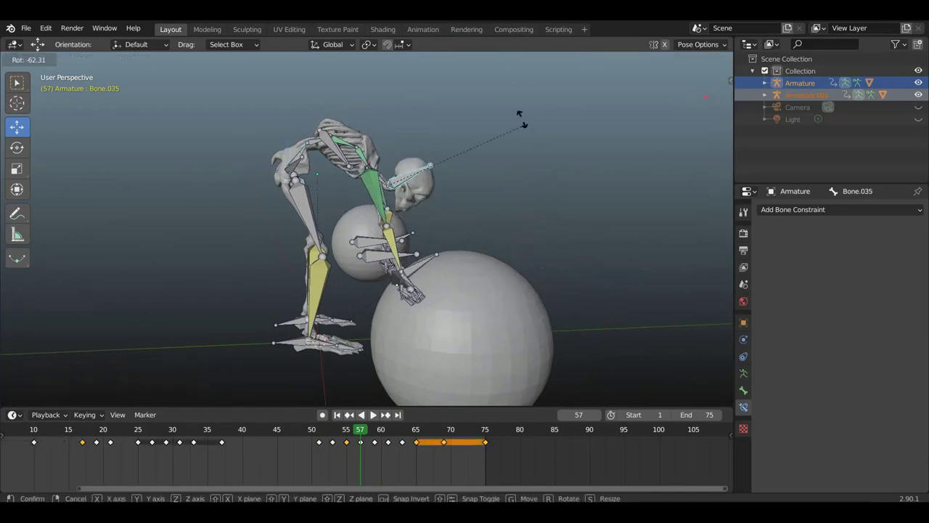
{"action": "left_click", "coordinate": [570, 225]}
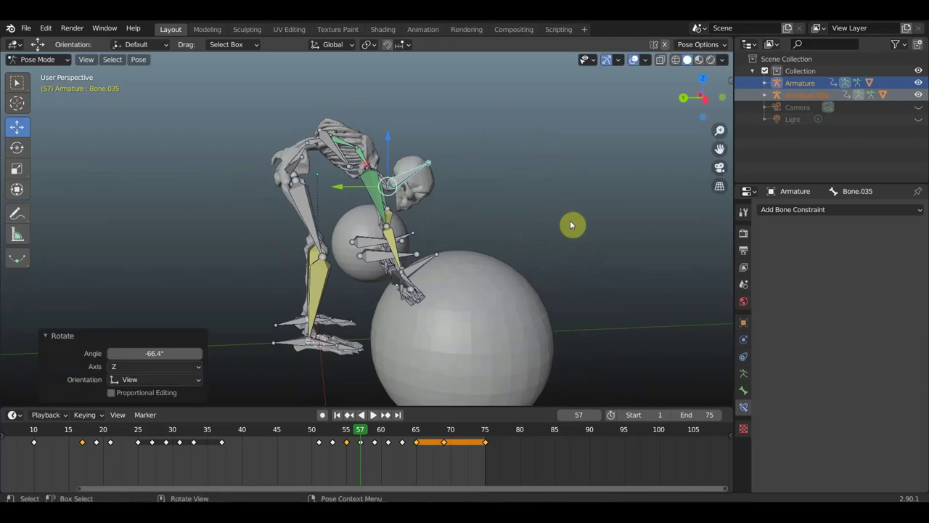
{"action": "key", "text": "a"}
{"action": "key", "text": "i"}
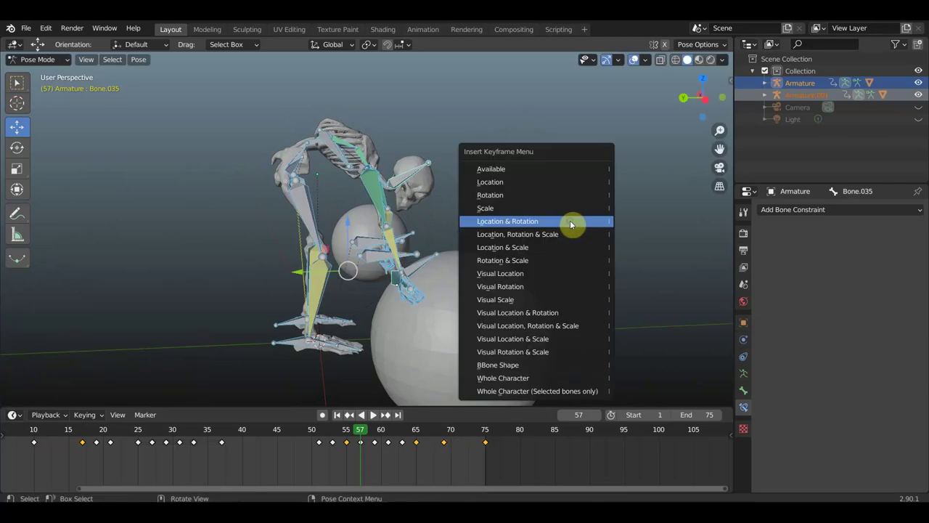
{"action": "mouse_move", "coordinate": [351, 435]}
{"action": "left_mouse_down"}
{"action": "mouse_move", "coordinate": [317, 434]}
{"action": "mouse_move", "coordinate": [370, 437]}
{"action": "left_mouse_up"}
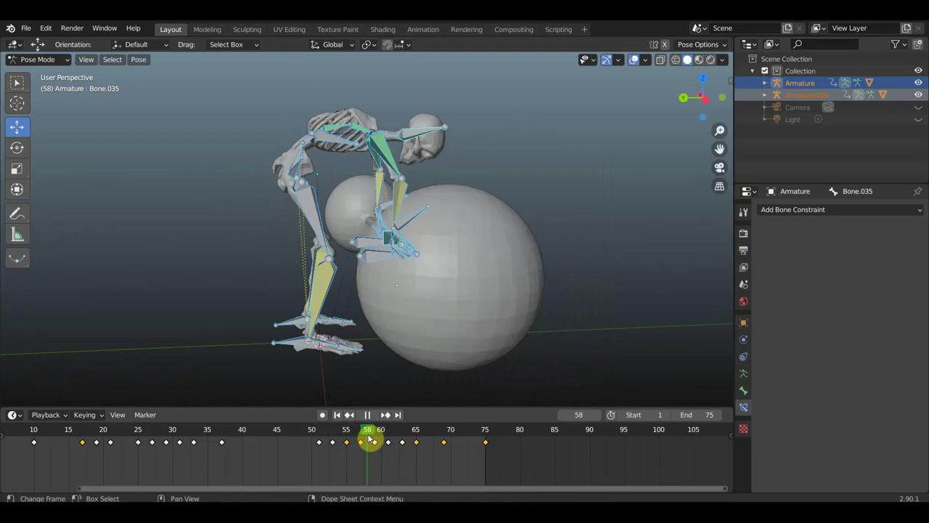
- At frame 59, rotate torso bone Bone.030 back upright
{"action": "left_click_drag", "start_coordinate": [370, 438], "coordinate": [375, 440]}
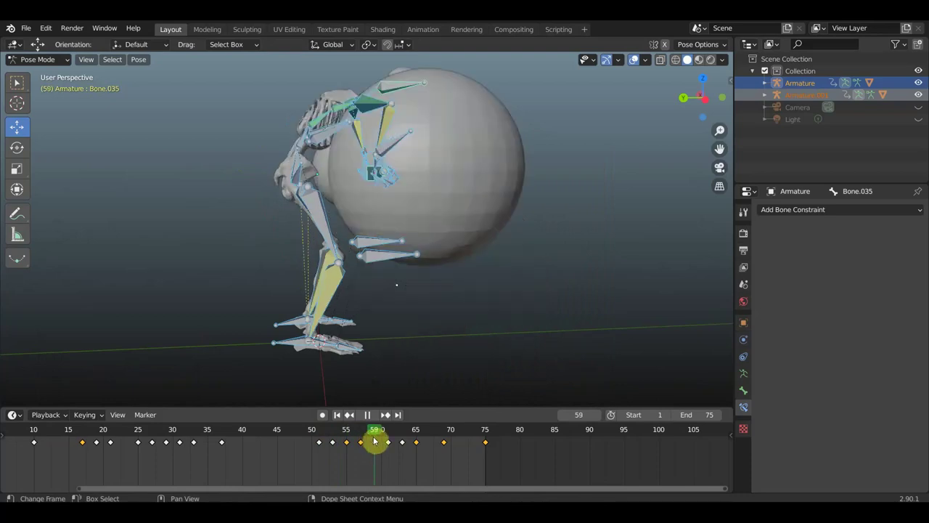
{"action": "left_click", "coordinate": [325, 225]}
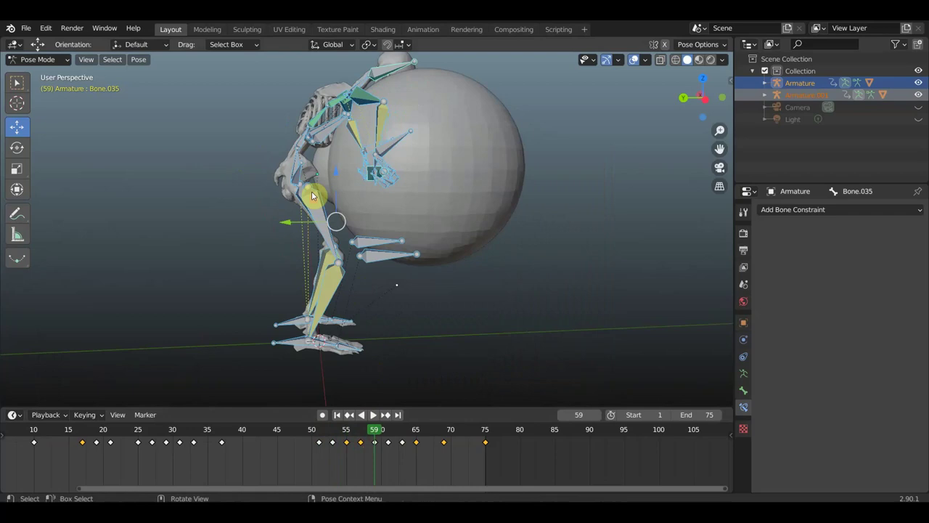
{"action": "mouse_move", "coordinate": [303, 148]}
{"action": "middle_mouse_down"}
{"action": "mouse_move", "coordinate": [413, 249]}
{"action": "mouse_move", "coordinate": [353, 245]}
{"action": "mouse_move", "coordinate": [405, 245]}
{"action": "mouse_move", "coordinate": [409, 235]}
{"action": "mouse_move", "coordinate": [477, 241]}
{"action": "middle_mouse_up"}
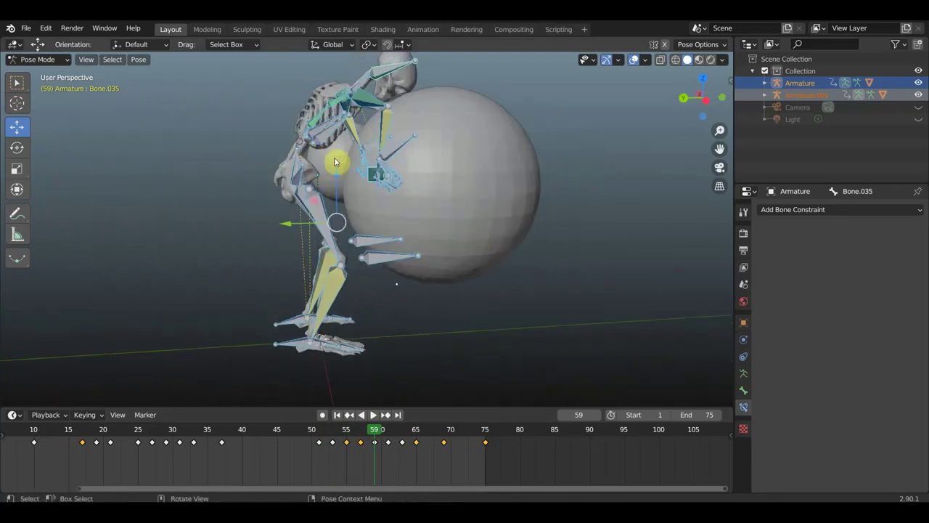
{"action": "key", "text": "ctrl+z"}
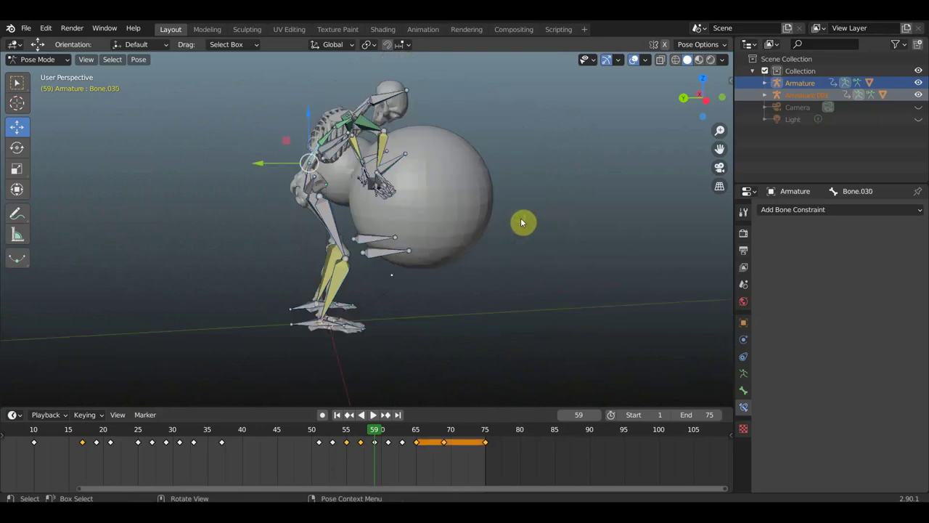
{"action": "middle_click_drag", "start_coordinate": [522, 223], "coordinate": [512, 215]}
{"action": "key", "text": "r"}
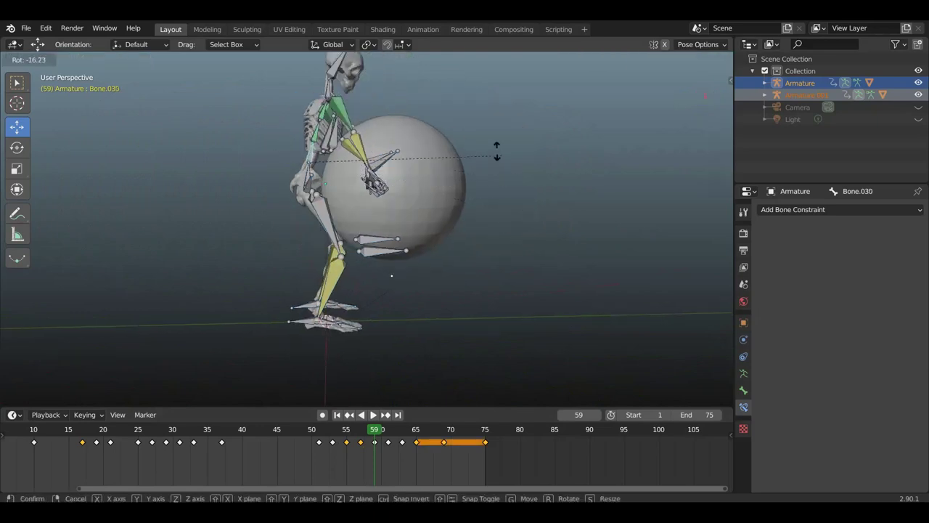
{"action": "left_click", "coordinate": [491, 153]}
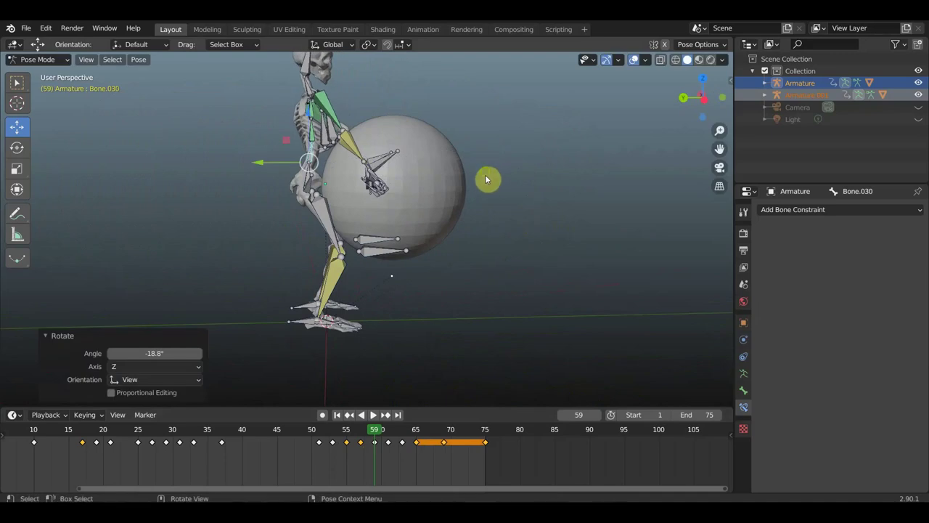
- Select the barbell's Armature.001 bone and move it along the Y axis
{"action": "middle_click_drag", "start_coordinate": [484, 174], "coordinate": [466, 217]}
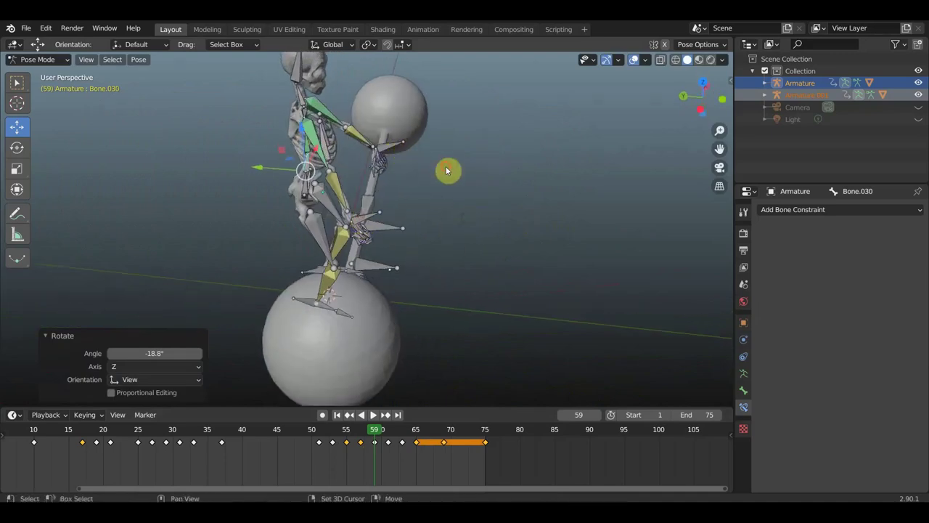
{"action": "left_click", "coordinate": [367, 218]}
{"action": "left_click", "coordinate": [371, 213]}
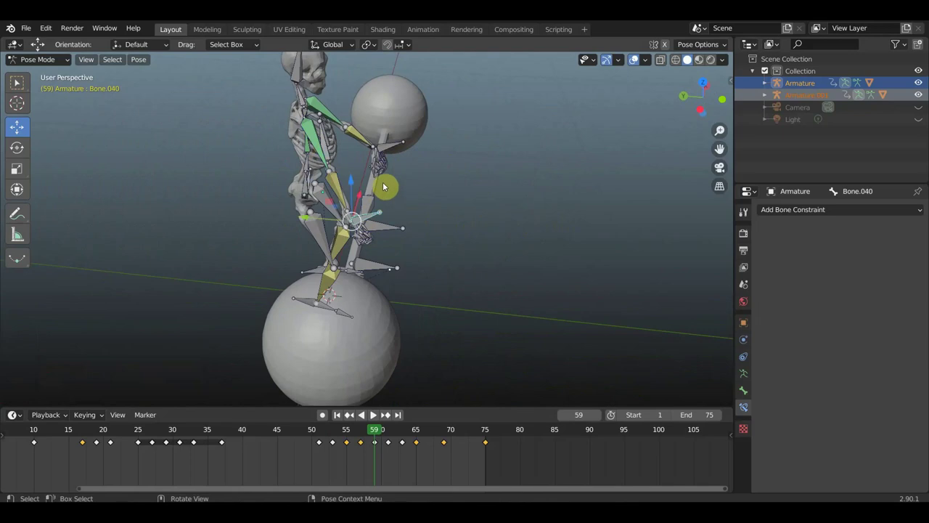
{"action": "left_click", "coordinate": [326, 238]}
{"action": "middle_click_drag", "start_coordinate": [325, 238], "coordinate": [311, 218]}
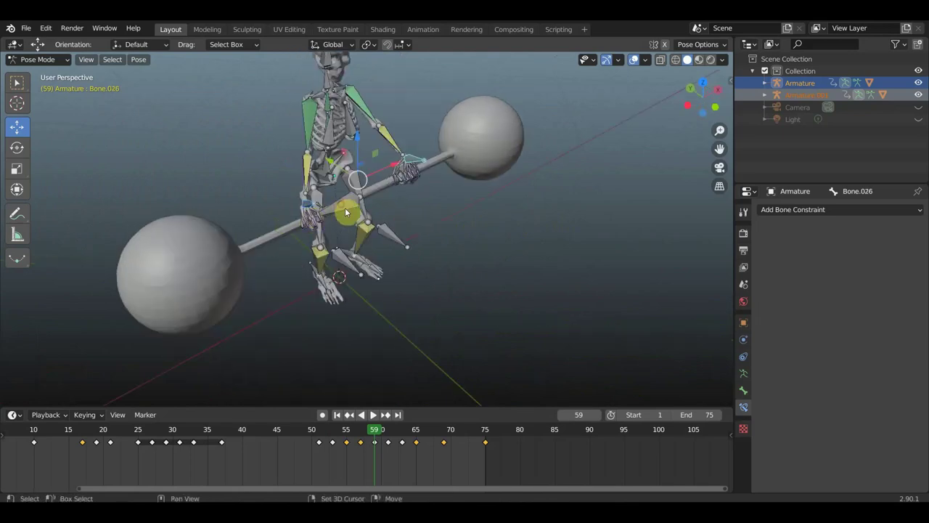
{"action": "left_click", "coordinate": [392, 231]}
{"action": "mouse_move", "coordinate": [391, 231]}
{"action": "middle_mouse_down"}
{"action": "mouse_move", "coordinate": [462, 227]}
{"action": "mouse_move", "coordinate": [479, 210]}
{"action": "mouse_move", "coordinate": [338, 180]}
{"action": "middle_mouse_up"}
{"action": "key", "text": "g"}
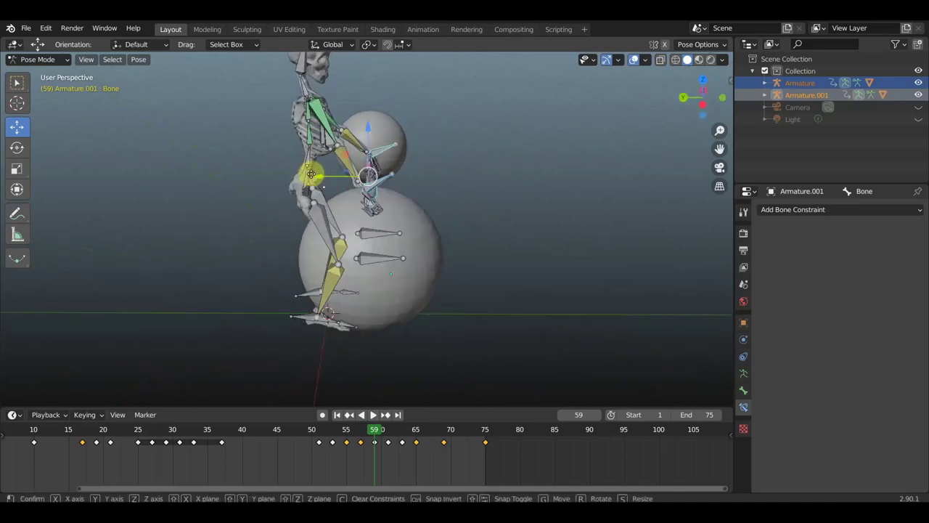
{"action": "key", "text": "y"}
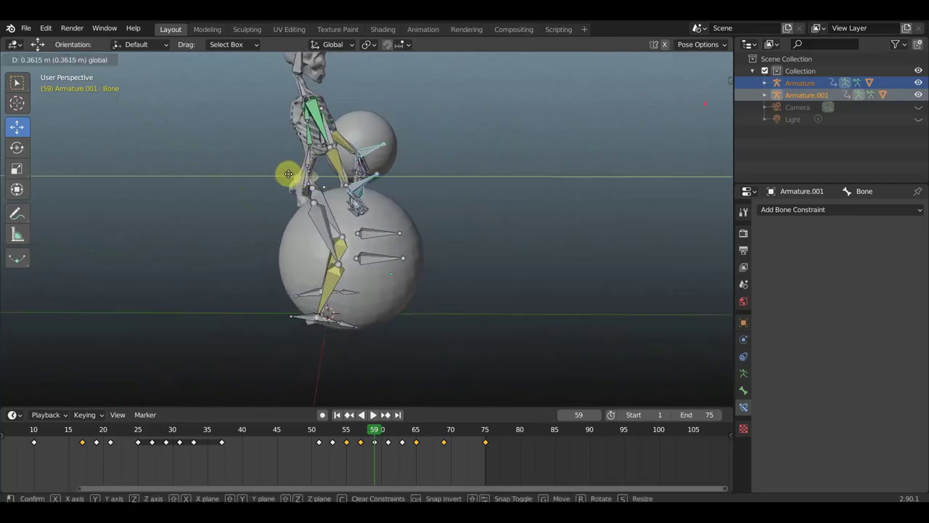
{"action": "left_click", "coordinate": [288, 174]}
- Reposition the barbell bone again and key all bones' location and rotation
{"action": "mouse_move", "coordinate": [539, 228]}
{"action": "middle_mouse_down"}
{"action": "mouse_move", "coordinate": [404, 234]}
{"action": "mouse_move", "coordinate": [408, 225]}
{"action": "middle_mouse_up"}
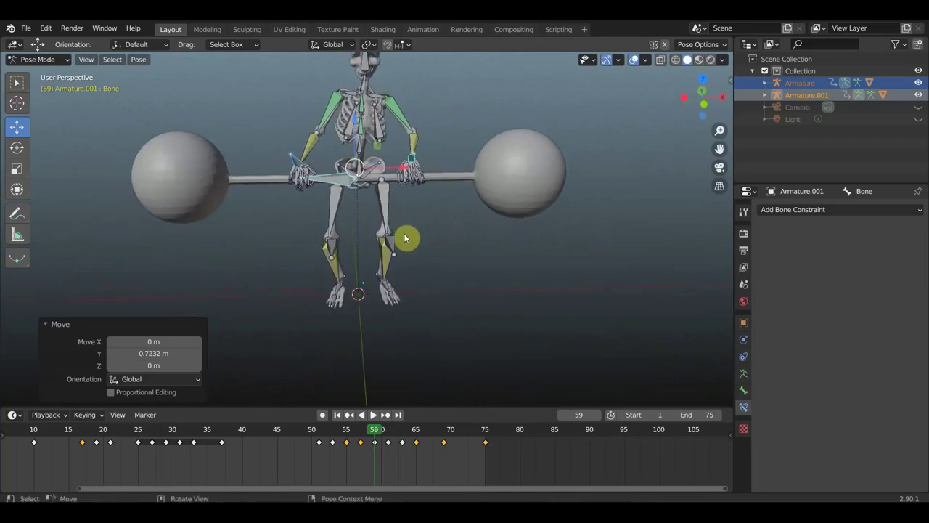
{"action": "key", "text": "g"}
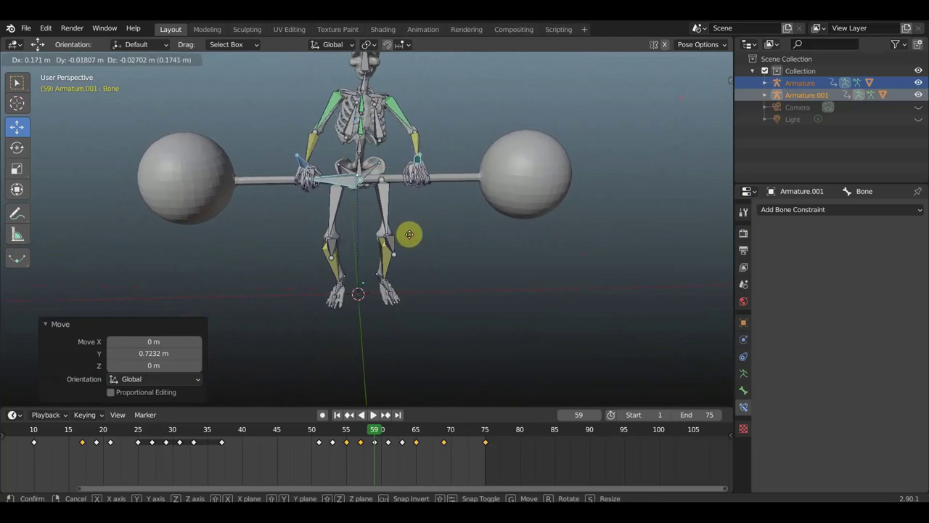
{"action": "left_click", "coordinate": [415, 241]}
{"action": "key", "text": "a"}
{"action": "key", "text": "i"}
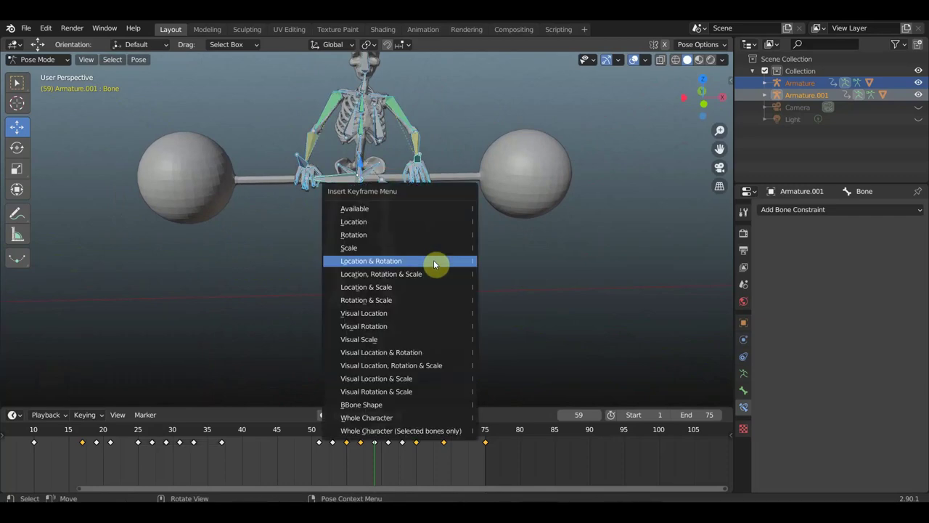
{"action": "left_click", "coordinate": [436, 261]}
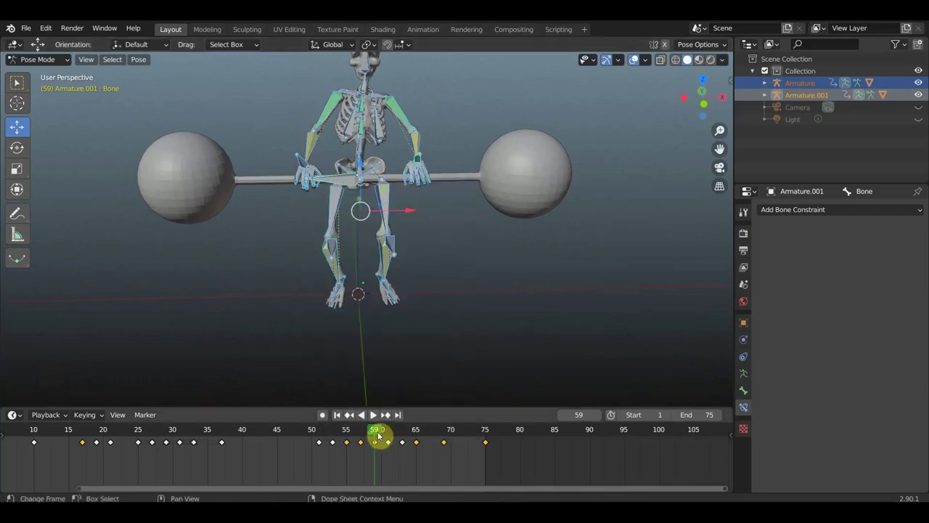
- Scrub between frames 54 and 61 to review the pose around frame 58
{"action": "mouse_move", "coordinate": [373, 436]}
{"action": "left_mouse_down"}
{"action": "mouse_move", "coordinate": [342, 436]}
{"action": "mouse_move", "coordinate": [369, 441]}
{"action": "mouse_move", "coordinate": [332, 448]}
{"action": "left_mouse_up"}
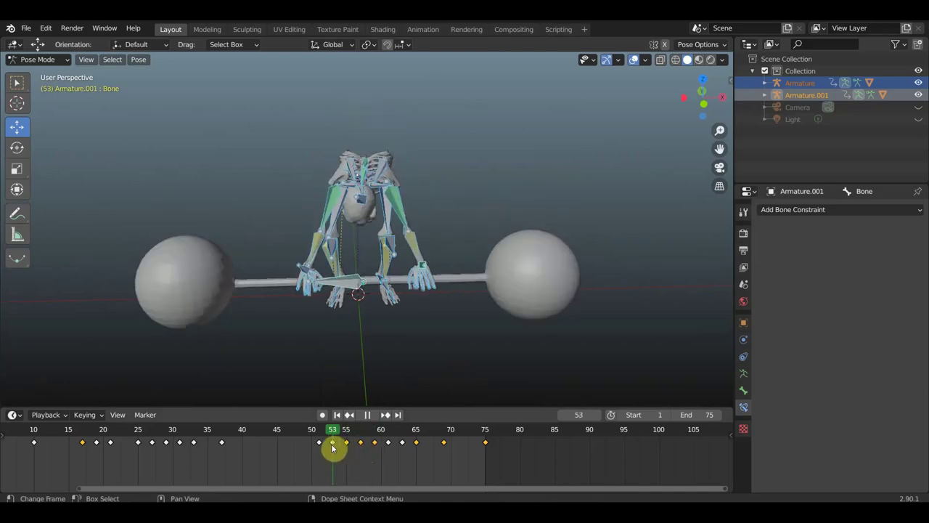
{"action": "left_click_drag", "start_coordinate": [322, 448], "coordinate": [336, 447]}
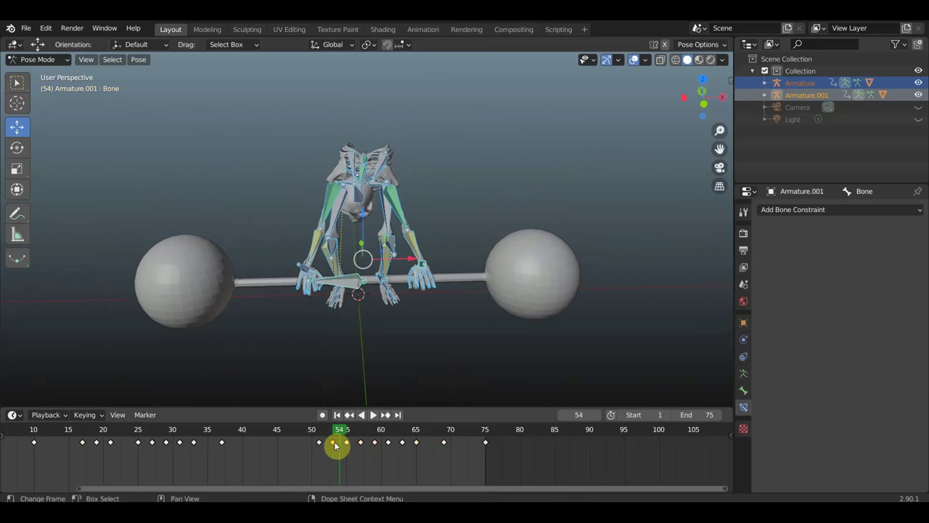
{"action": "scroll", "coordinate": [328, 451], "scroll_direction": "up", "scroll_amount": 2}
{"action": "scroll", "coordinate": [328, 448], "scroll_direction": "up", "scroll_amount": 2}
{"action": "scroll", "coordinate": [259, 452], "scroll_direction": "up", "scroll_amount": 2}
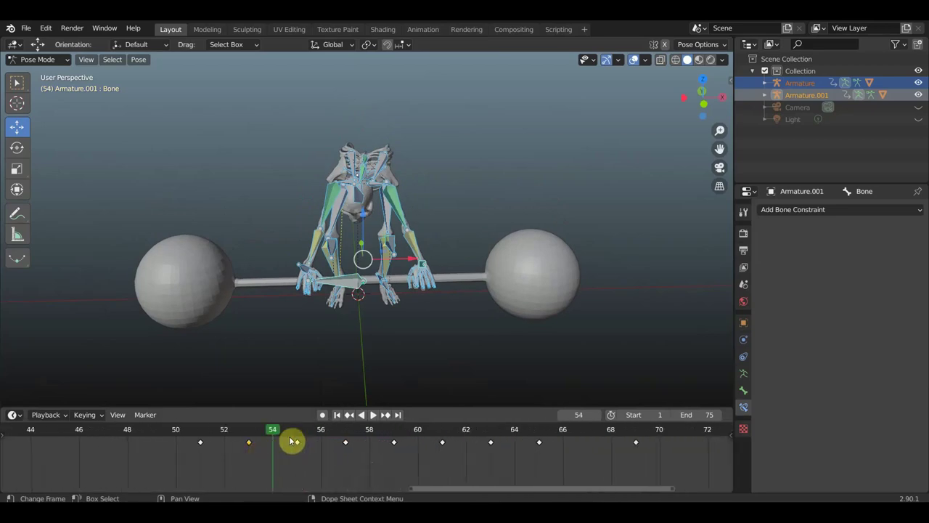
{"action": "left_click", "coordinate": [371, 440]}
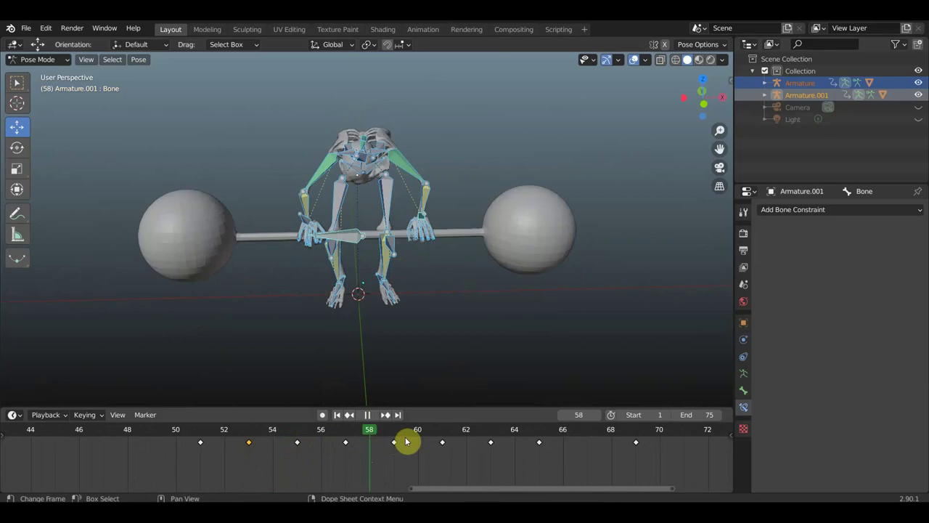
{"action": "left_click", "coordinate": [443, 437]}
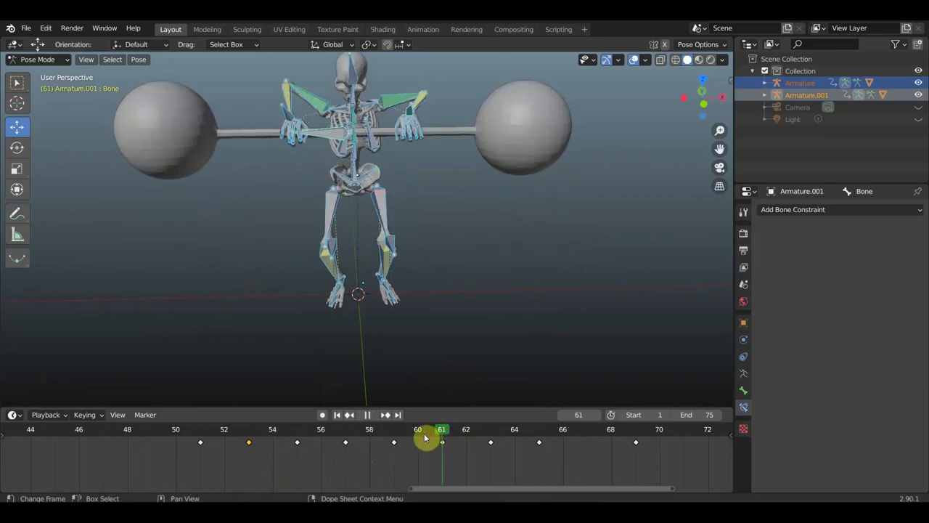
{"action": "left_click_drag", "start_coordinate": [434, 436], "coordinate": [302, 434]}
{"action": "left_click", "coordinate": [317, 436]}
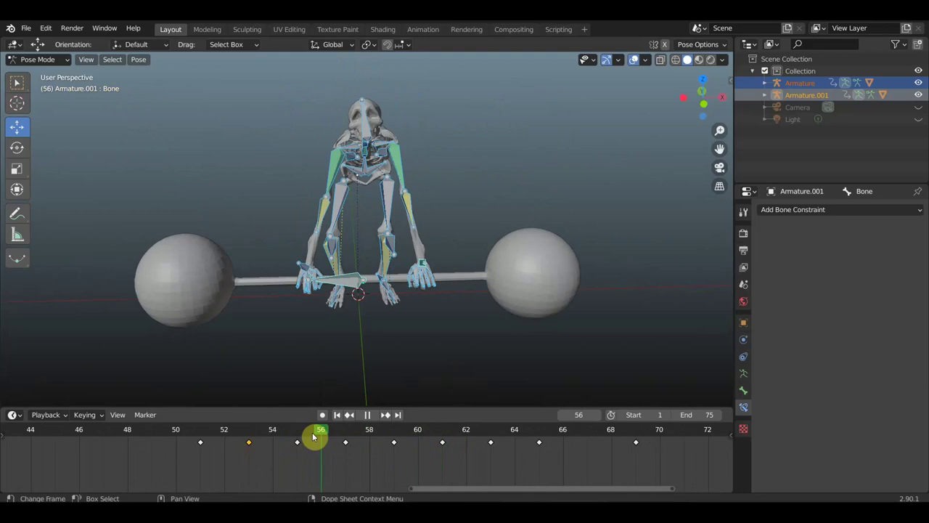
{"action": "mouse_move", "coordinate": [346, 444]}
{"action": "left_mouse_down"}
{"action": "mouse_move", "coordinate": [469, 465]}
{"action": "mouse_move", "coordinate": [444, 461]}
{"action": "left_mouse_up"}
- Delete the unwanted pose keyframe and move the frame-55 key to frame 57
{"action": "mouse_move", "coordinate": [405, 375]}
{"action": "middle_mouse_down"}
{"action": "mouse_move", "coordinate": [452, 375]}
{"action": "mouse_move", "coordinate": [469, 361]}
{"action": "mouse_move", "coordinate": [535, 395]}
{"action": "mouse_move", "coordinate": [525, 58]}
{"action": "mouse_move", "coordinate": [523, 69]}
{"action": "middle_mouse_up"}
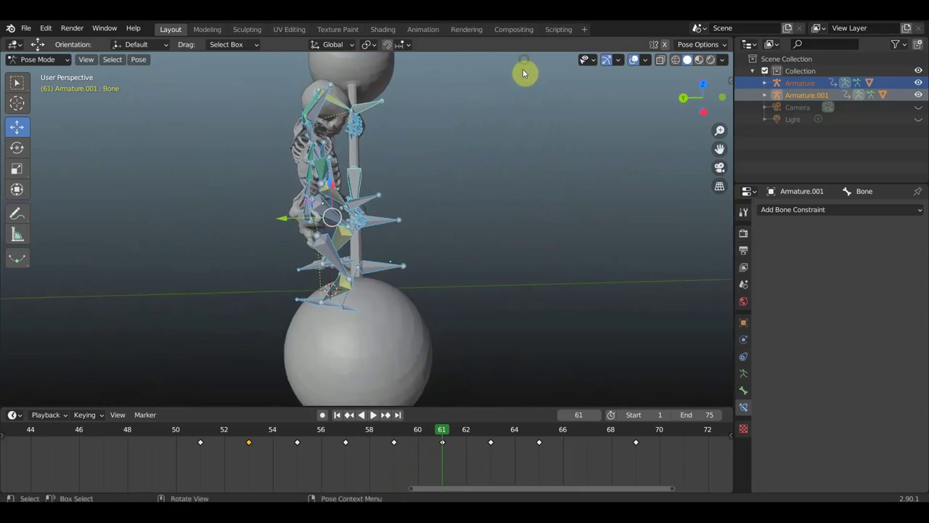
{"action": "left_click", "coordinate": [346, 439]}
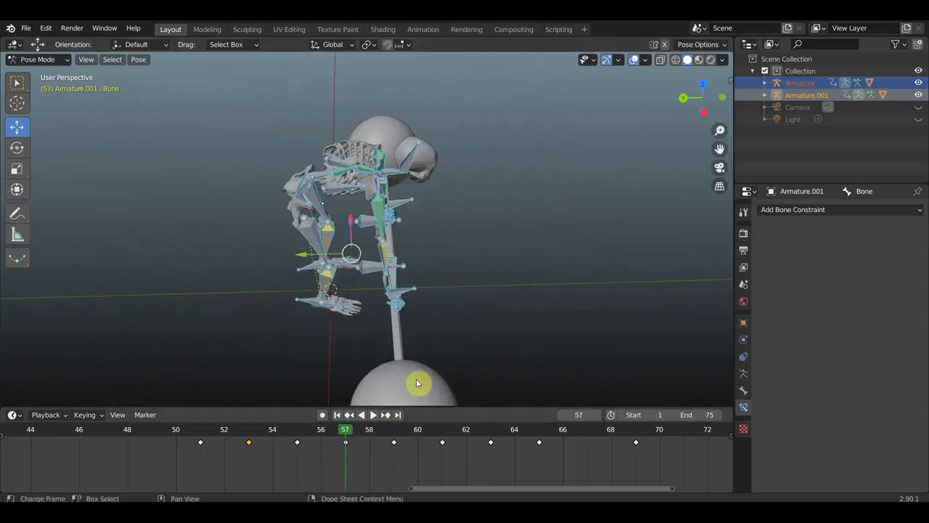
{"action": "middle_click_drag", "start_coordinate": [415, 380], "coordinate": [274, 318]}
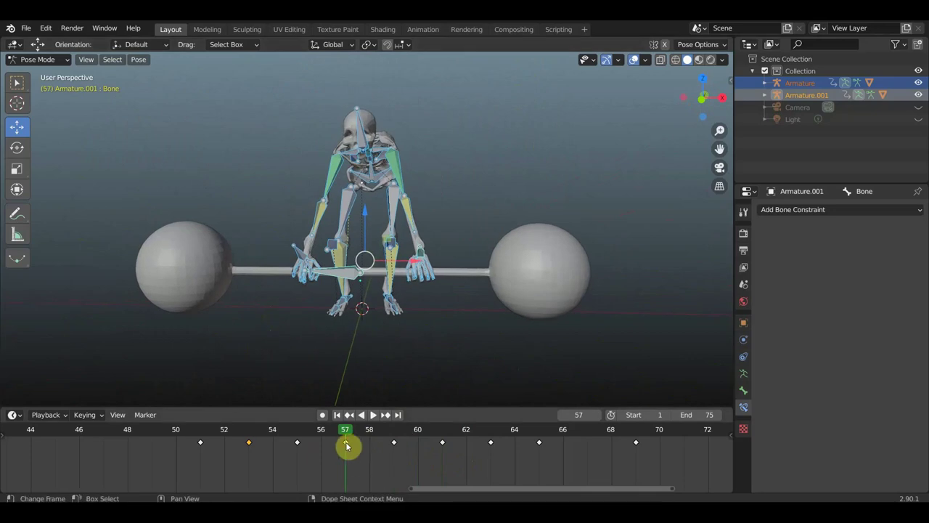
{"action": "key", "text": "x"}
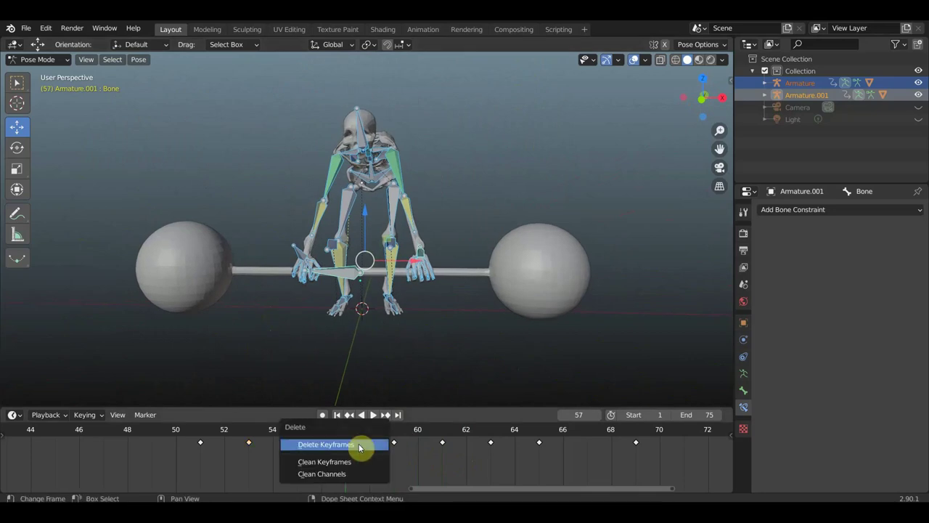
{"action": "left_click", "coordinate": [359, 443]}
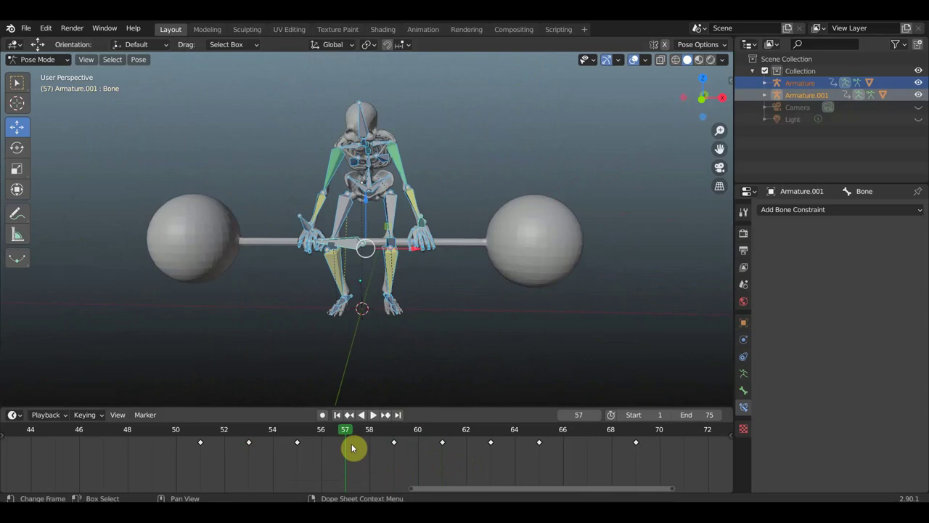
{"action": "left_click", "coordinate": [298, 438]}
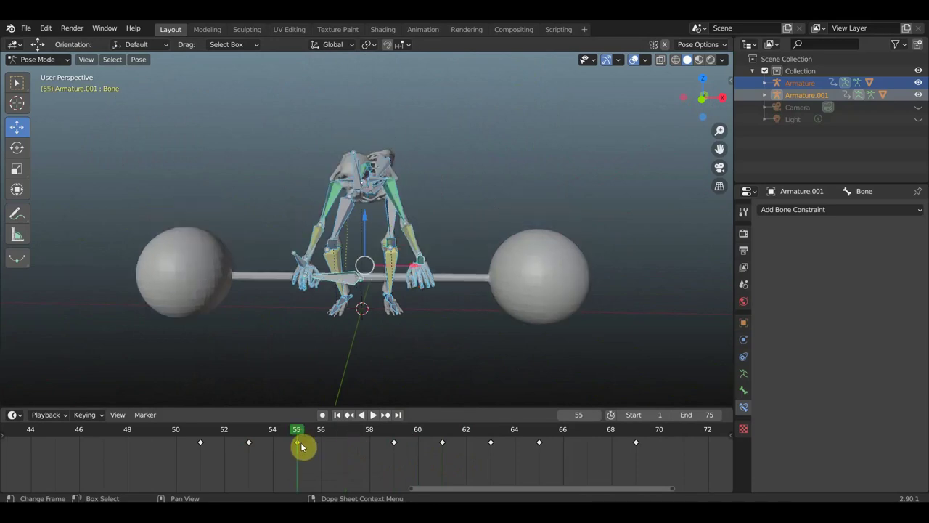
{"action": "key", "text": "g"}
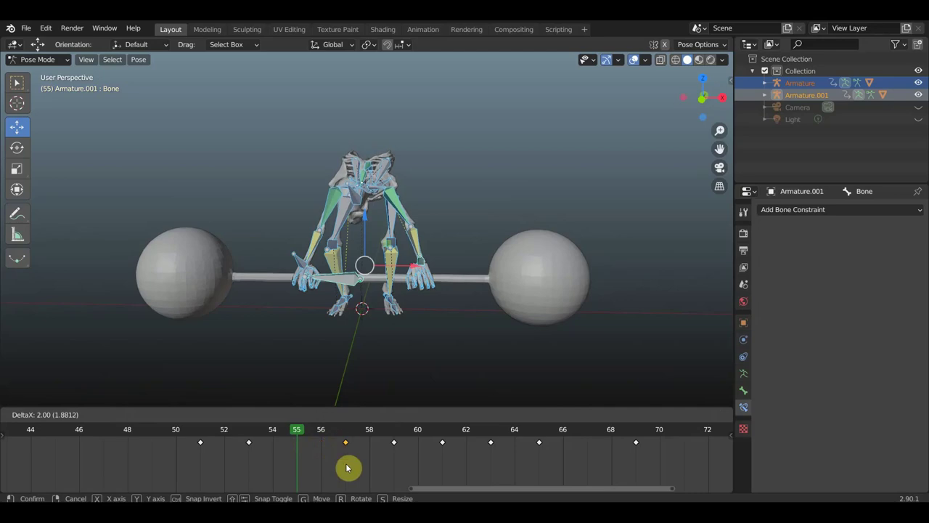
{"action": "left_click", "coordinate": [348, 457]}
- Play the lift, check the overhead pose at frame 75, then return to frame 1
{"action": "left_click", "coordinate": [373, 416]}
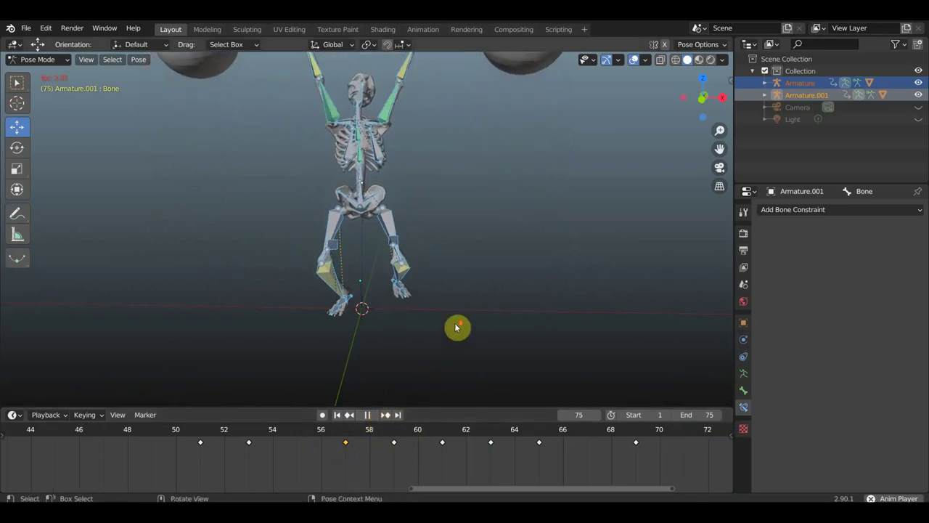
{"action": "left_click", "coordinate": [370, 415]}
{"action": "scroll", "coordinate": [366, 446], "scroll_direction": "down", "scroll_amount": 2}
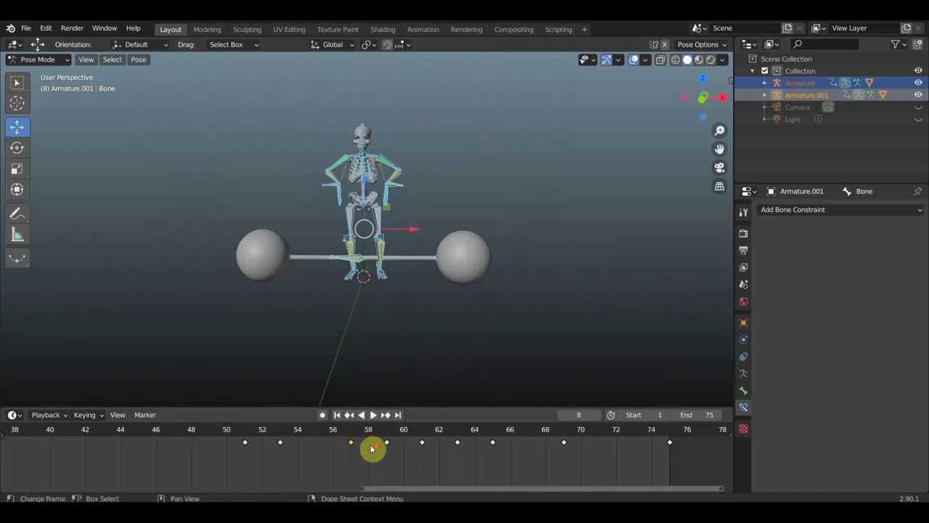
{"action": "scroll", "coordinate": [371, 446], "scroll_direction": "down", "scroll_amount": 2}
{"action": "scroll", "coordinate": [365, 448], "scroll_direction": "down", "scroll_amount": 1}
{"action": "scroll", "coordinate": [268, 448], "scroll_direction": "down", "scroll_amount": 2}
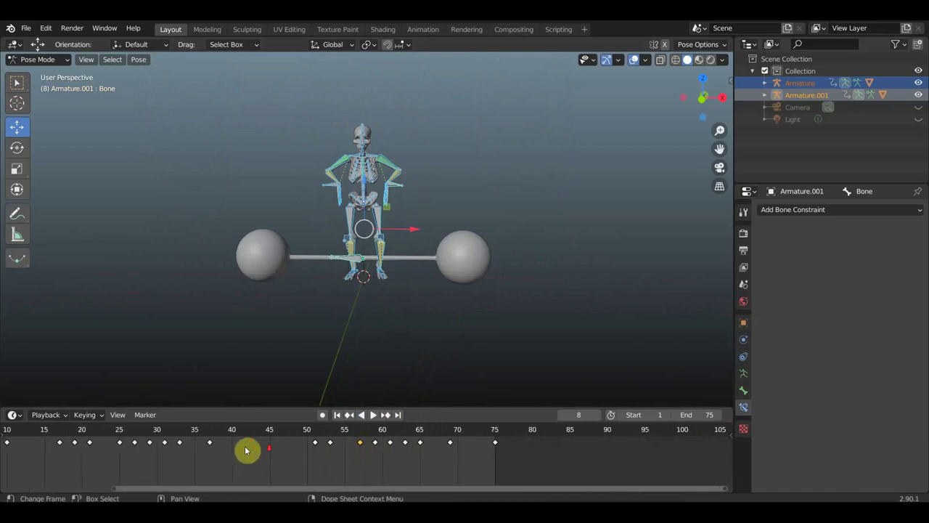
{"action": "scroll", "coordinate": [225, 449], "scroll_direction": "down", "scroll_amount": 2}
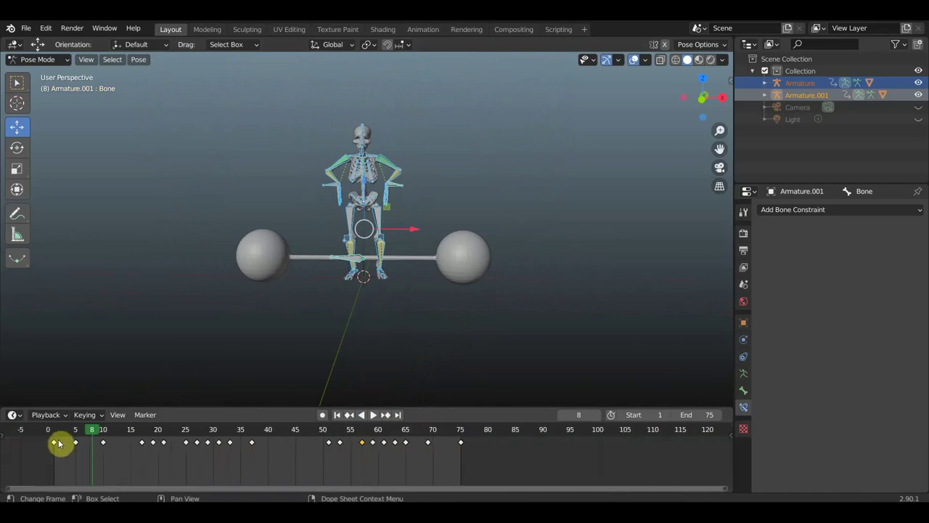
{"action": "left_click", "coordinate": [462, 438]}
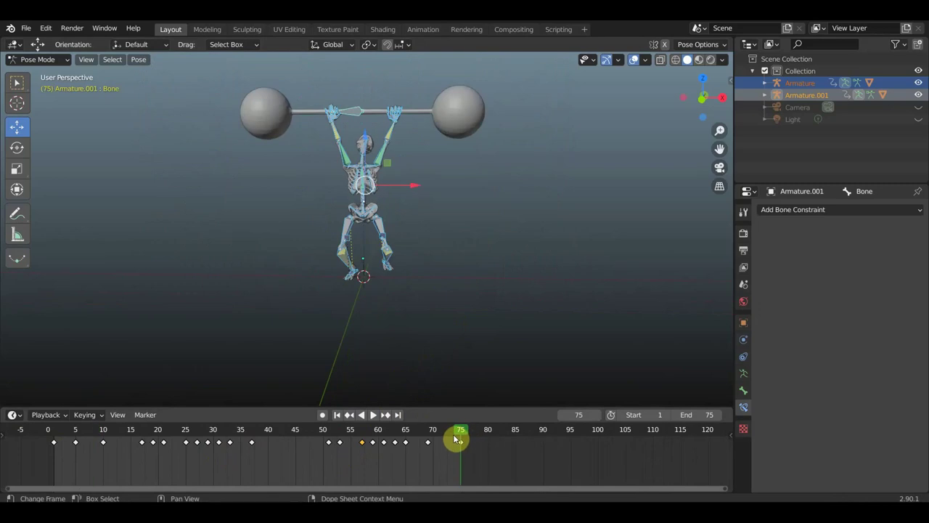
{"action": "left_click", "coordinate": [56, 440]}
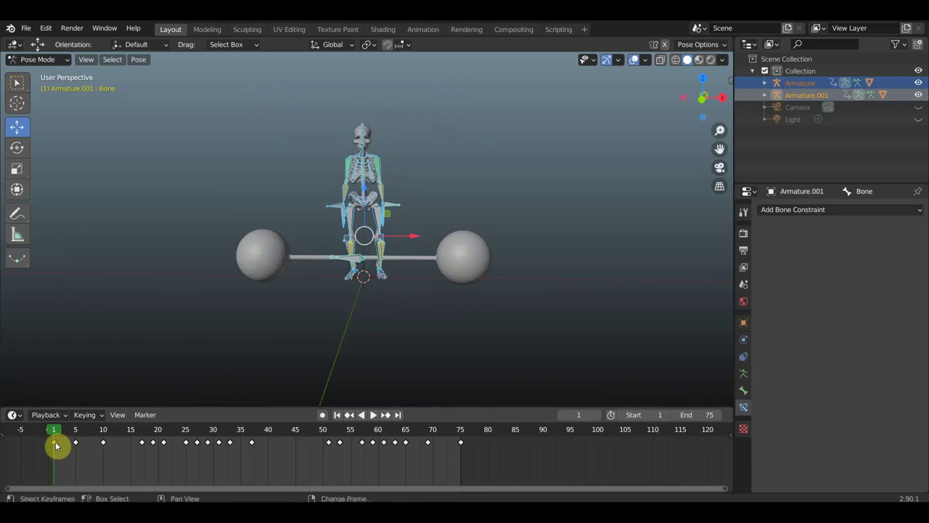
- Duplicate the frame-1 pose keyframe and place the copy exactly on frame 80
{"action": "key", "text": "shift+d"}
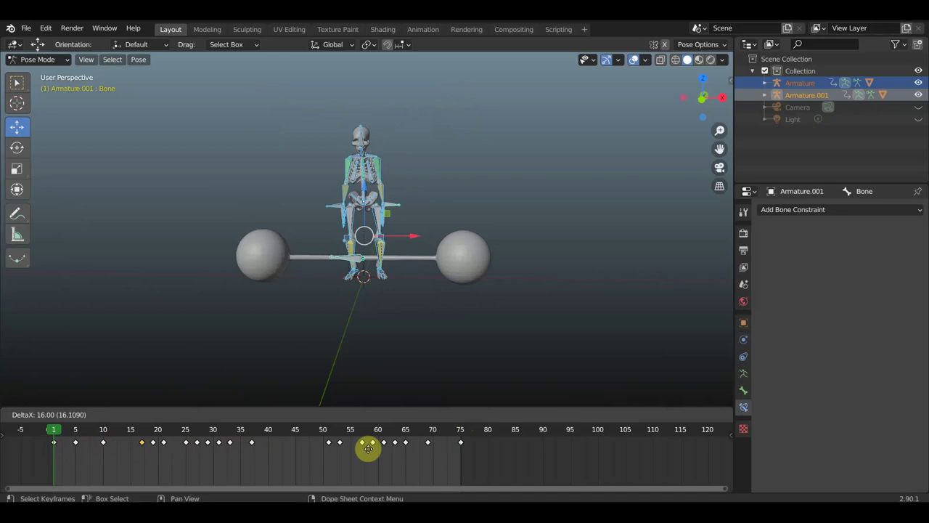
{"action": "left_click", "coordinate": [494, 446]}
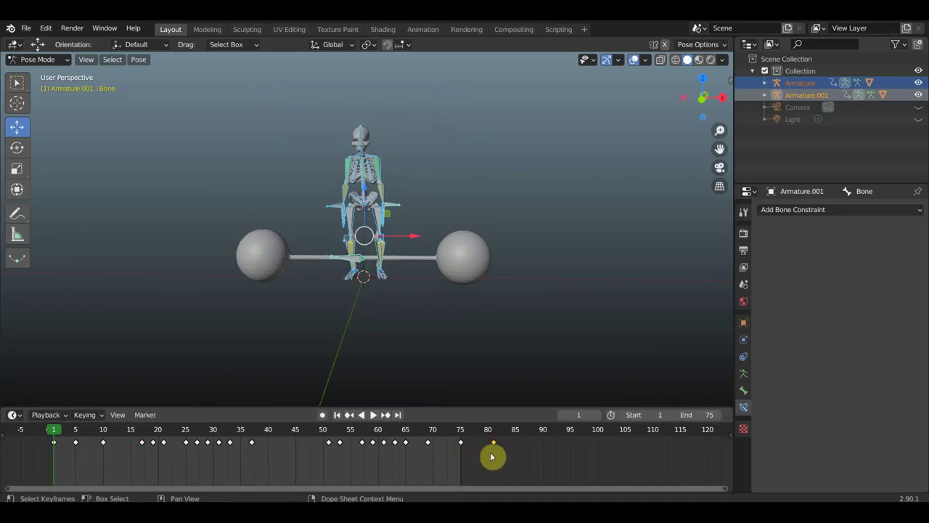
{"action": "key", "text": "g"}
{"action": "left_click", "coordinate": [485, 455]}
- Set the animation end frame to 80 and play the animation back
{"action": "left_click", "coordinate": [704, 413]}
{"action": "type", "text": "80"}
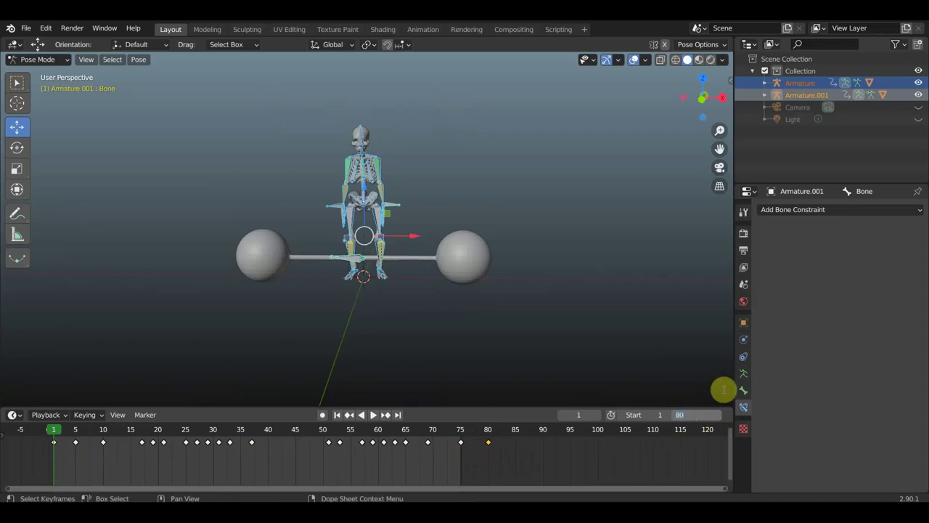
{"action": "key", "text": "Return"}
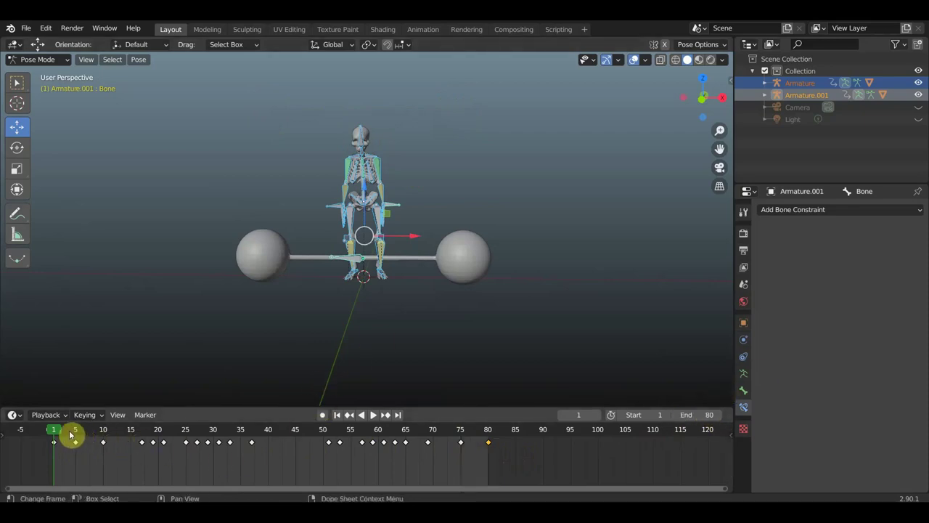
{"action": "key", "text": "space"}
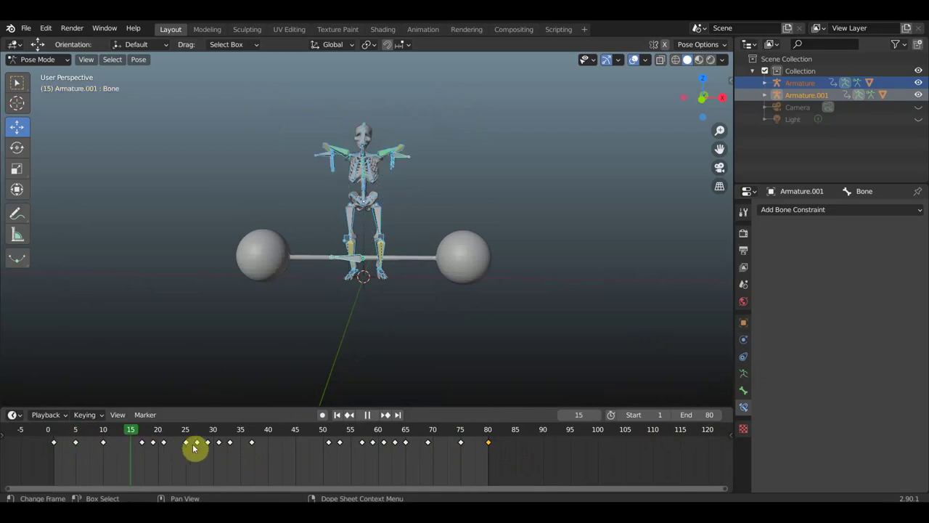
{"action": "left_click", "coordinate": [48, 450]}
{"action": "key", "text": "space"}
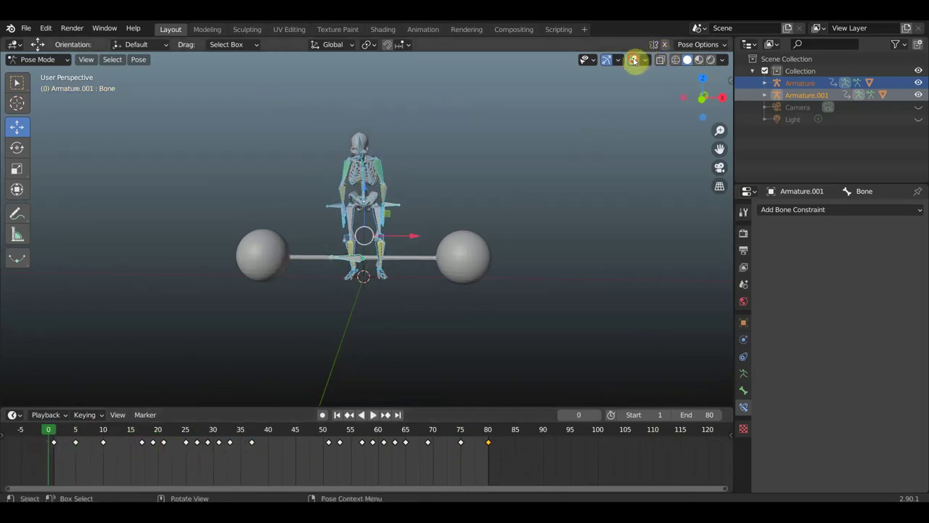
- Play the animation from a three-quarter view, then scrub to frame 77 to see the barbell lowering
{"action": "middle_click_drag", "start_coordinate": [471, 264], "coordinate": [548, 269]}
{"action": "left_click", "coordinate": [17, 82]}
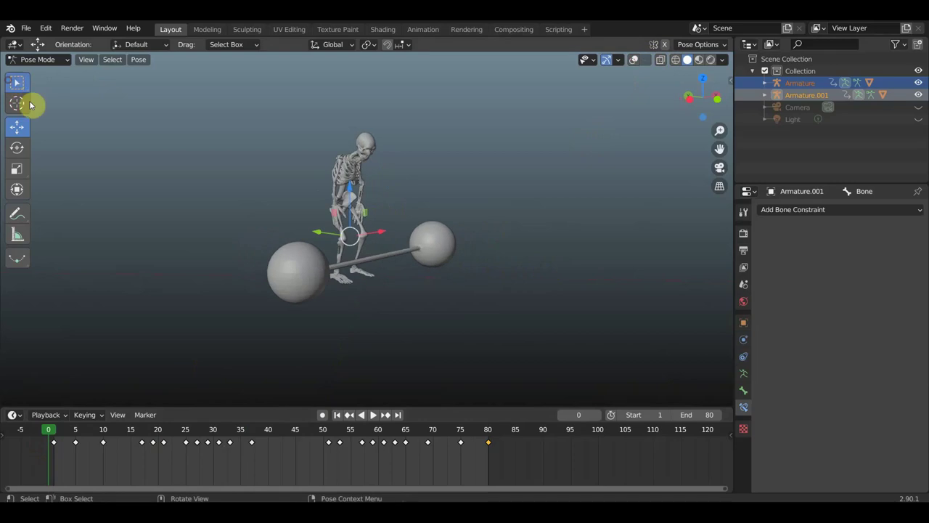
{"action": "left_click", "coordinate": [372, 414]}
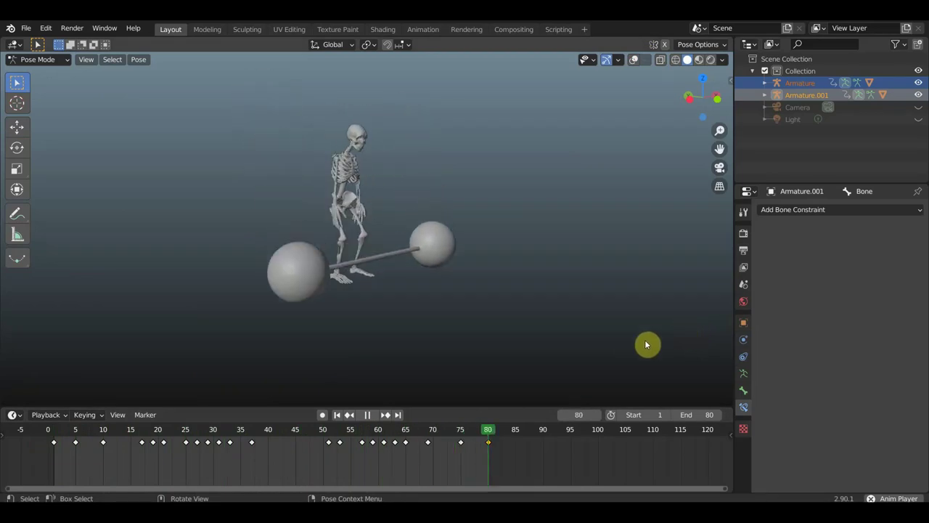
{"action": "left_click", "coordinate": [371, 415]}
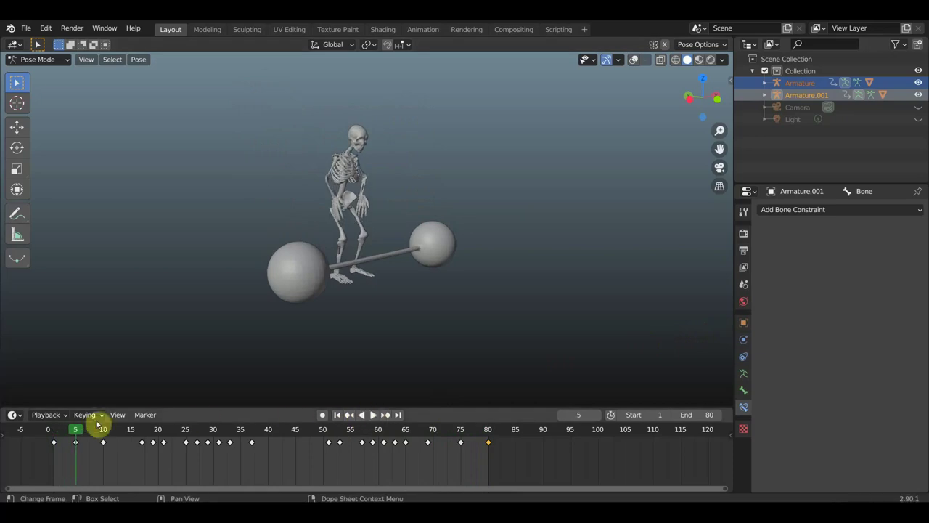
{"action": "left_click_drag", "start_coordinate": [93, 432], "coordinate": [489, 435]}
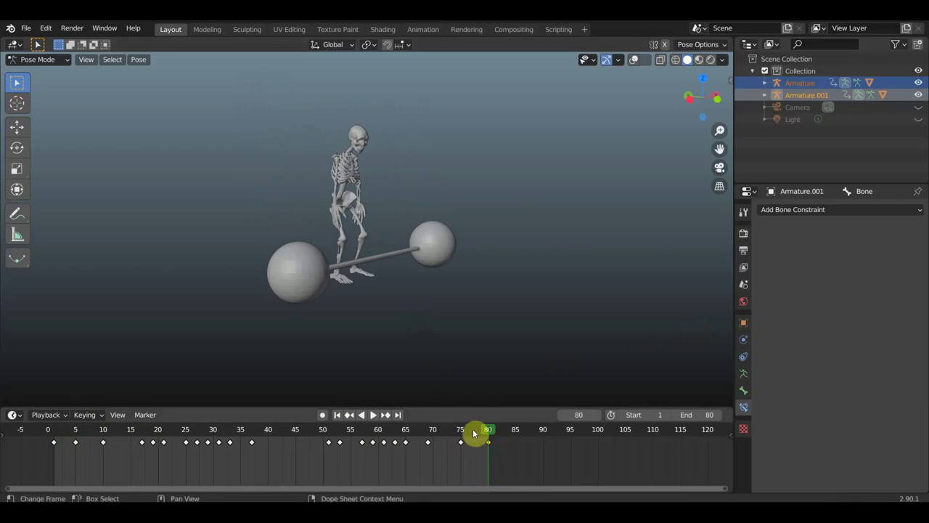
{"action": "left_click_drag", "start_coordinate": [473, 434], "coordinate": [471, 433]}
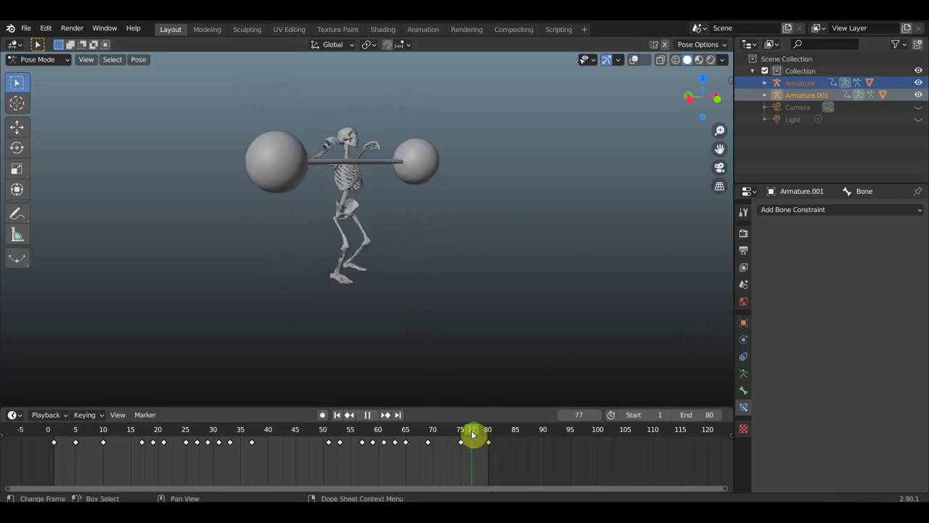
{"action": "mouse_move", "coordinate": [452, 298]}
{"action": "middle_mouse_down"}
{"action": "mouse_move", "coordinate": [378, 308]}
{"action": "mouse_move", "coordinate": [534, 320]}
{"action": "mouse_move", "coordinate": [442, 325]}
{"action": "mouse_move", "coordinate": [240, 301]}
{"action": "mouse_move", "coordinate": [251, 371]}
{"action": "middle_mouse_up"}
{"action": "scroll", "coordinate": [412, 292], "scroll_direction": "up", "scroll_amount": 5}
{"action": "scroll", "coordinate": [431, 284], "scroll_direction": "down", "scroll_amount": 5}
{"action": "mouse_move", "coordinate": [458, 274]}
{"action": "middle_mouse_down"}
{"action": "mouse_move", "coordinate": [445, 271]}
{"action": "mouse_move", "coordinate": [573, 228]}
{"action": "mouse_move", "coordinate": [613, 196]}
{"action": "mouse_move", "coordinate": [578, 188]}
{"action": "middle_mouse_up"}
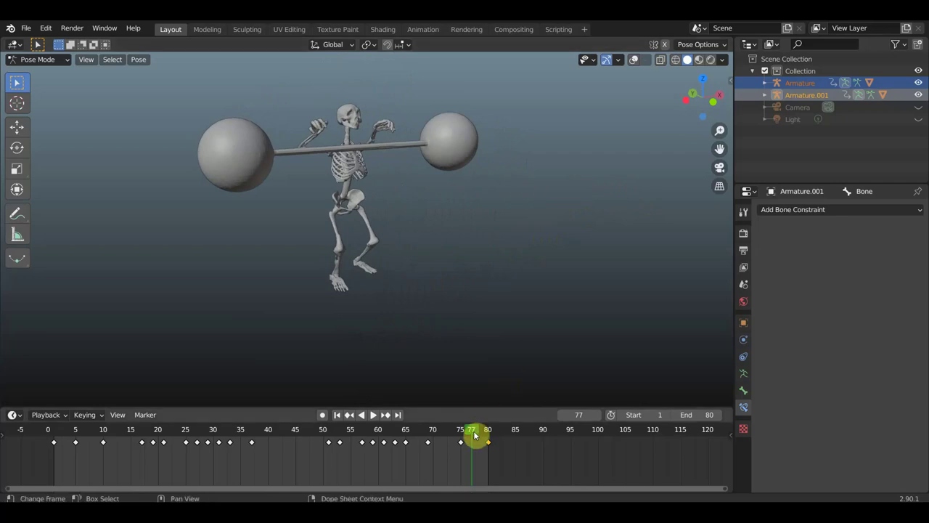
{"action": "left_click_drag", "start_coordinate": [463, 433], "coordinate": [462, 433]}
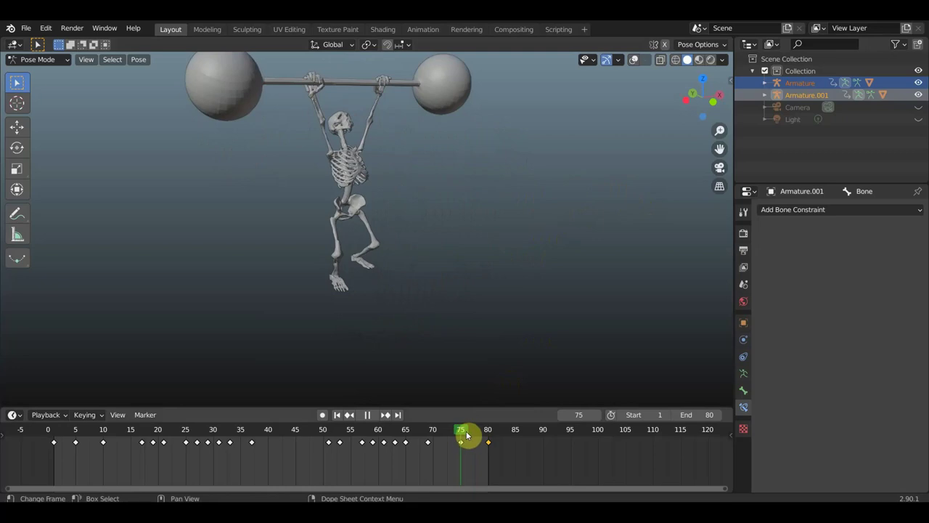
{"action": "left_click", "coordinate": [485, 436]}
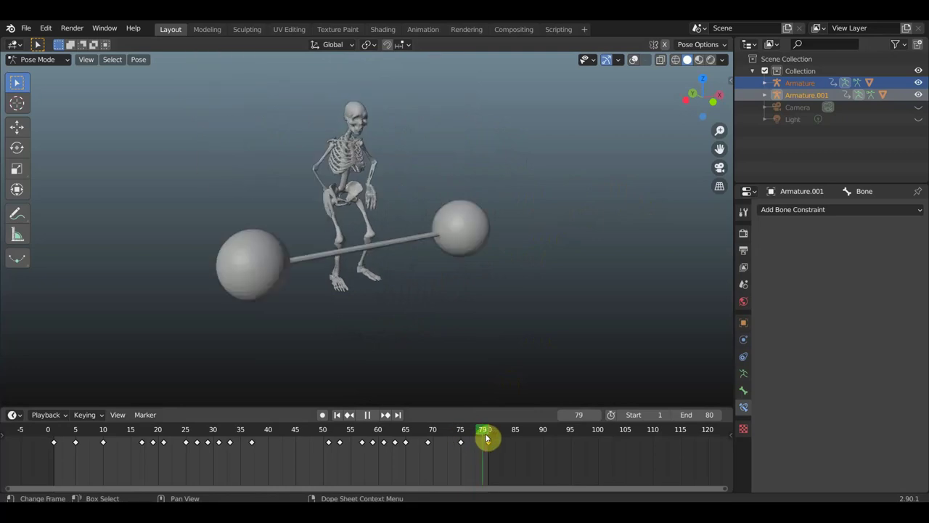
{"action": "left_click_drag", "start_coordinate": [481, 438], "coordinate": [491, 438]}
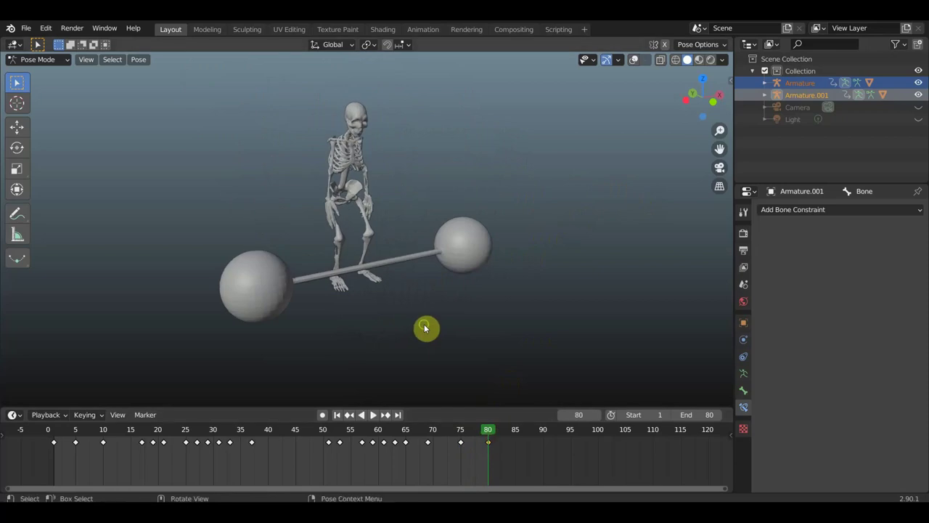
{"action": "middle_click_drag", "start_coordinate": [486, 385], "coordinate": [498, 390]}
{"action": "left_click_drag", "start_coordinate": [489, 429], "coordinate": [455, 431]}
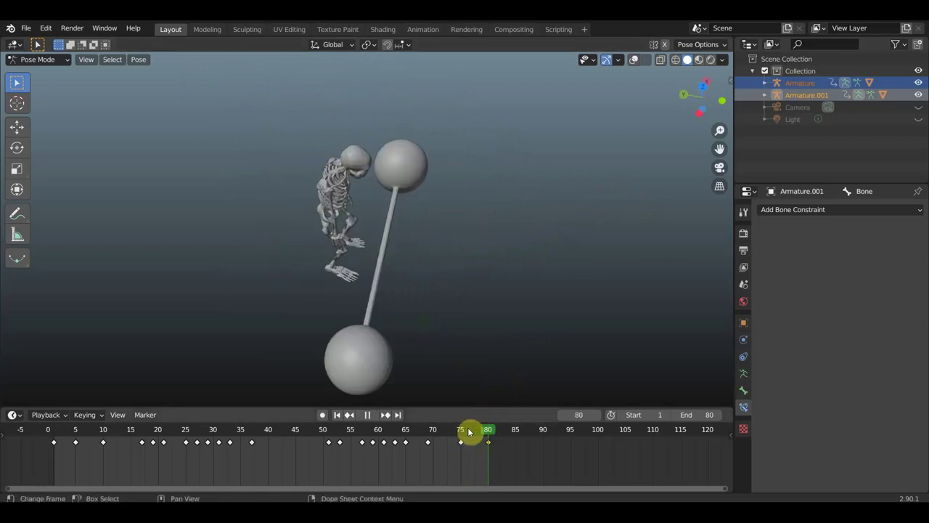
{"action": "left_click", "coordinate": [388, 429]}
{"action": "middle_click_drag", "start_coordinate": [409, 300], "coordinate": [363, 234]}
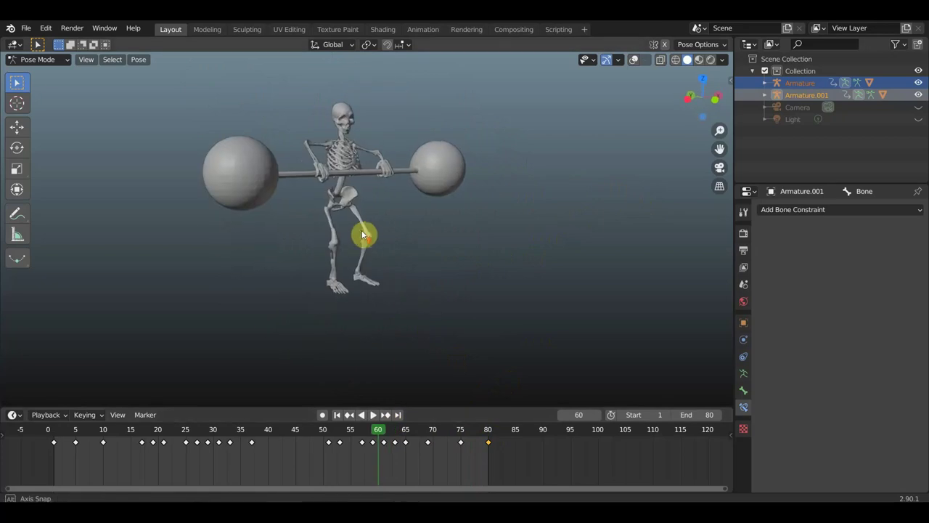
{"action": "left_click", "coordinate": [378, 429]}
{"action": "left_click", "coordinate": [374, 414]}
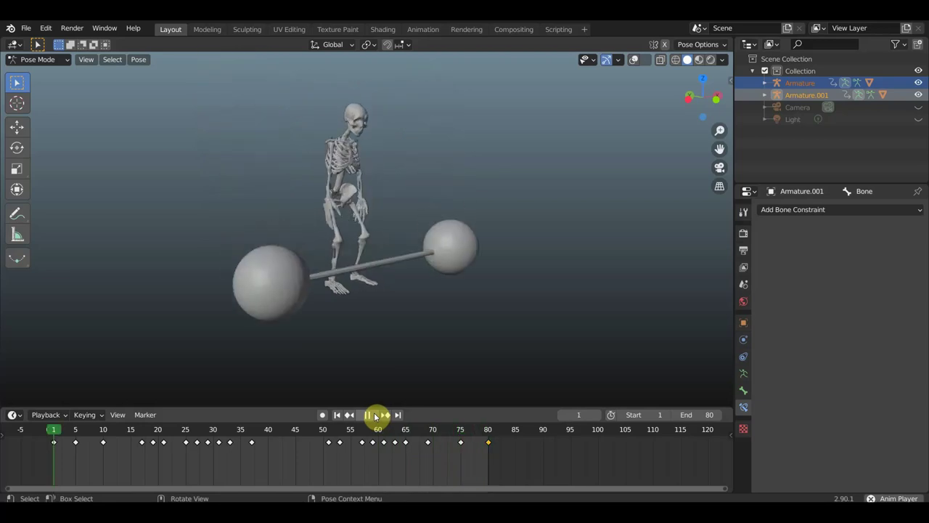
{"action": "left_click", "coordinate": [373, 414]}
{"action": "type", "text": "85"}
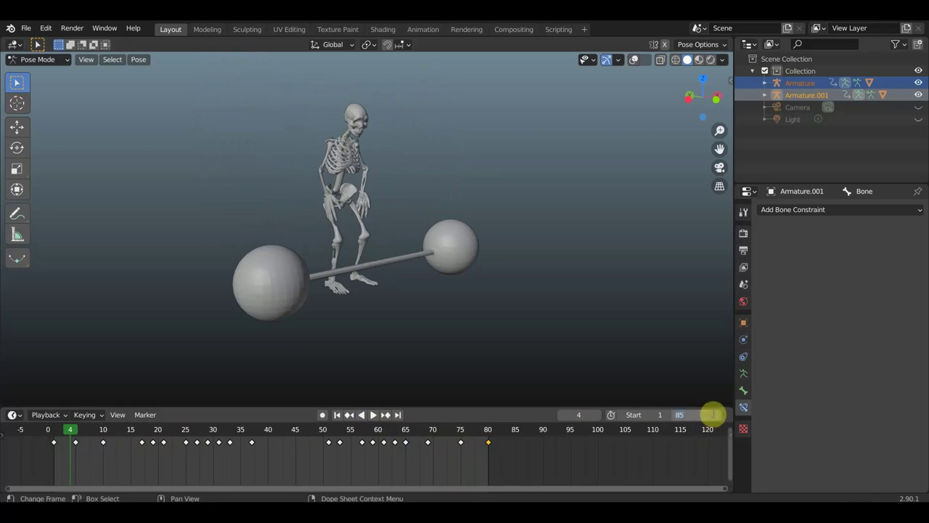
- Set the animation end frame to 85 and play the lift back
{"action": "key", "text": "Return"}
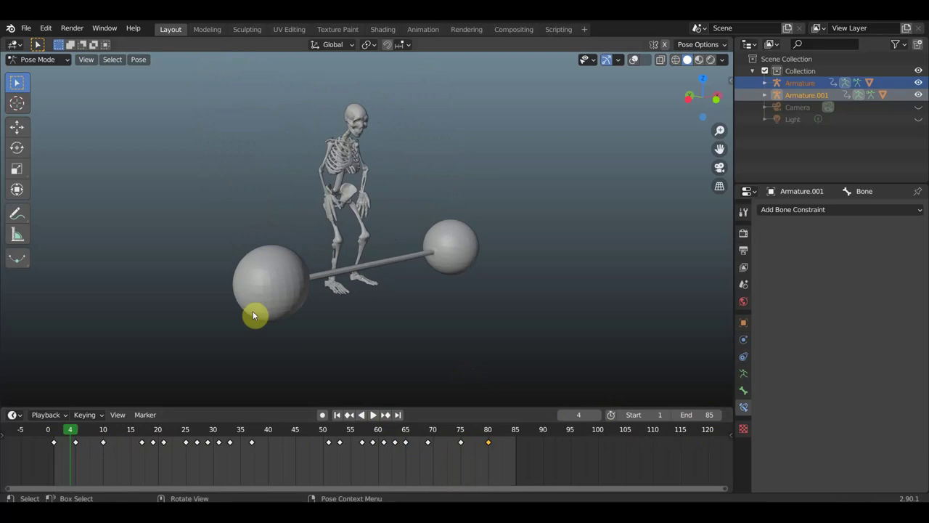
{"action": "left_click", "coordinate": [371, 414]}
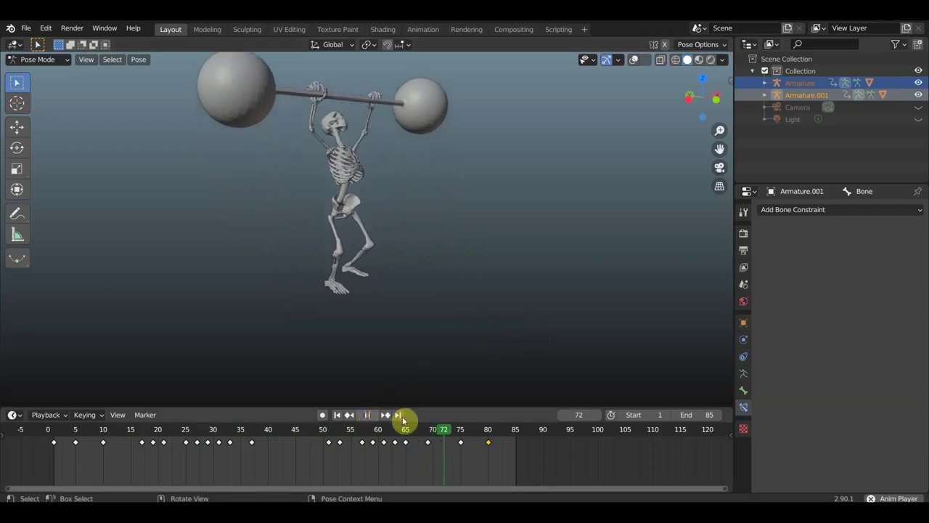
{"action": "left_click", "coordinate": [367, 414]}
- Scrub back to around frame 58, then box-select the keyframes after frame 60
{"action": "mouse_move", "coordinate": [436, 434]}
{"action": "left_mouse_down"}
{"action": "mouse_move", "coordinate": [357, 433]}
{"action": "mouse_move", "coordinate": [385, 440]}
{"action": "mouse_move", "coordinate": [362, 445]}
{"action": "left_mouse_up"}
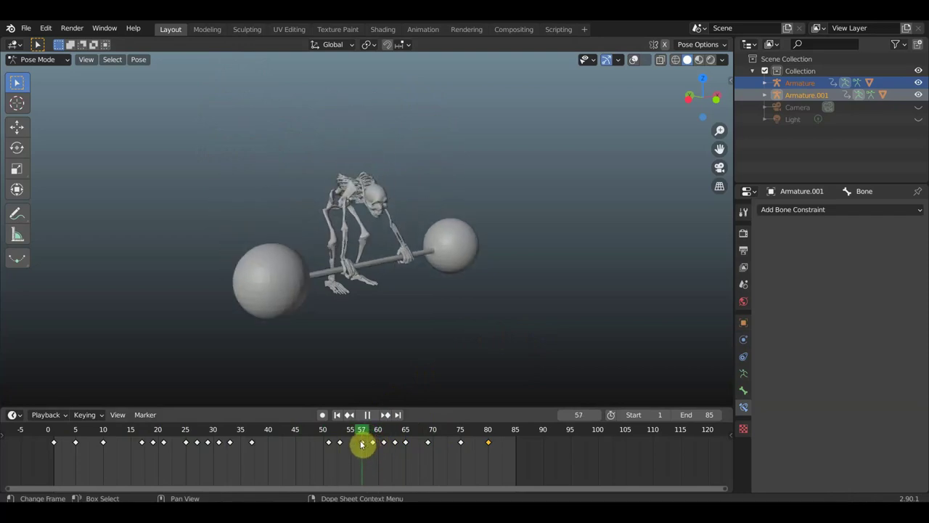
{"action": "left_click_drag", "start_coordinate": [362, 445], "coordinate": [373, 447]}
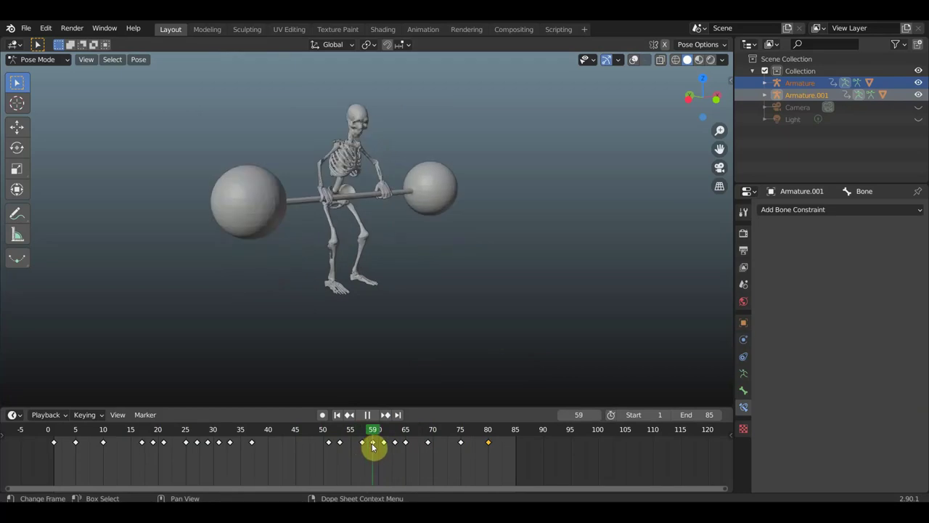
{"action": "left_click_drag", "start_coordinate": [526, 460], "coordinate": [386, 440]}
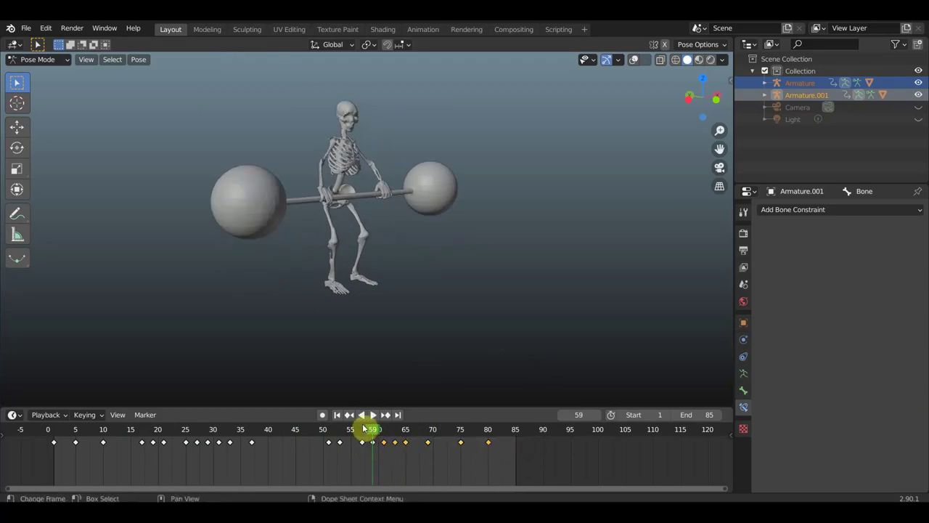
- Shift the selected lift keyframes three frames later, then select only the frame-65 key
{"action": "key", "text": "g"}
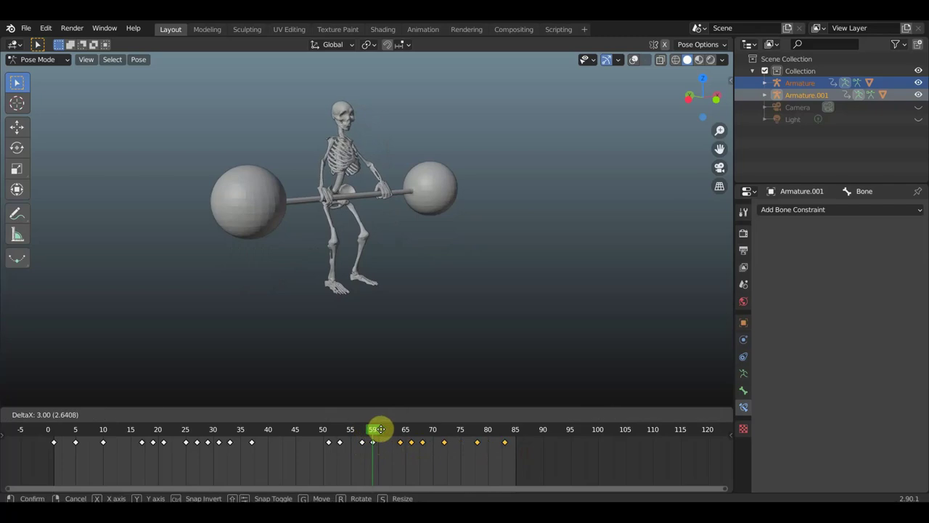
{"action": "left_click", "coordinate": [383, 429]}
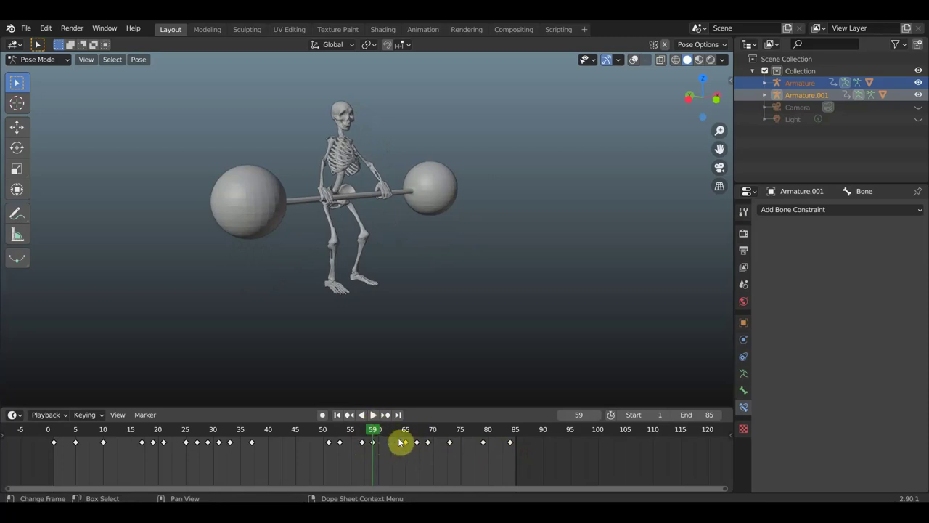
{"action": "left_click", "coordinate": [400, 443]}
- Play from frame 59 and step through frames 73–76 to check the overhead press
{"action": "left_click", "coordinate": [374, 416]}
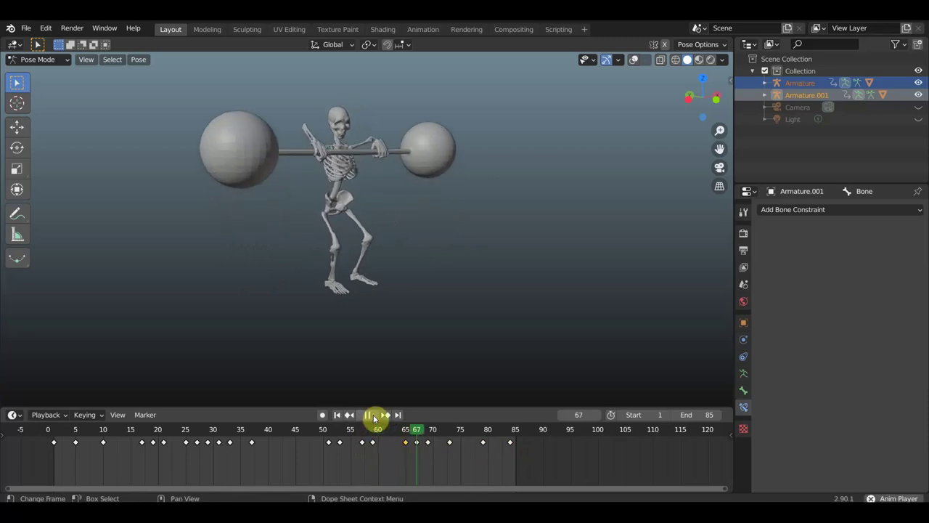
{"action": "left_click", "coordinate": [370, 415]}
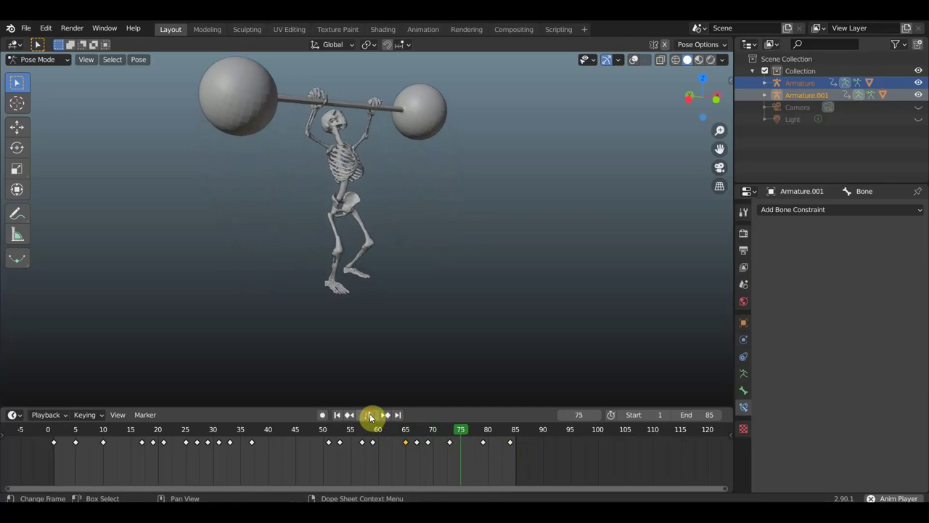
{"action": "left_click", "coordinate": [451, 432]}
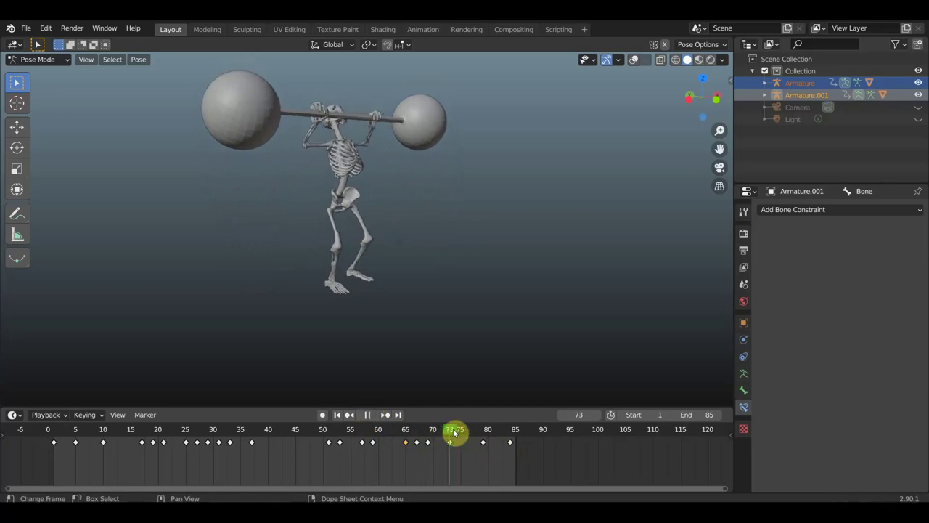
{"action": "left_click_drag", "start_coordinate": [453, 433], "coordinate": [455, 432]}
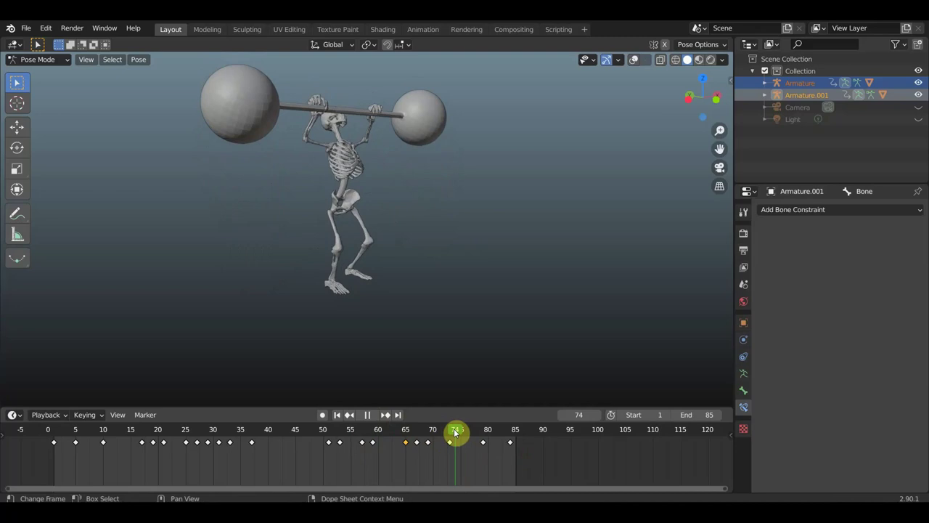
{"action": "mouse_move", "coordinate": [458, 433]}
{"action": "left_mouse_down"}
{"action": "mouse_move", "coordinate": [482, 435]}
{"action": "mouse_move", "coordinate": [425, 435]}
{"action": "mouse_move", "coordinate": [437, 436]}
{"action": "left_mouse_up"}
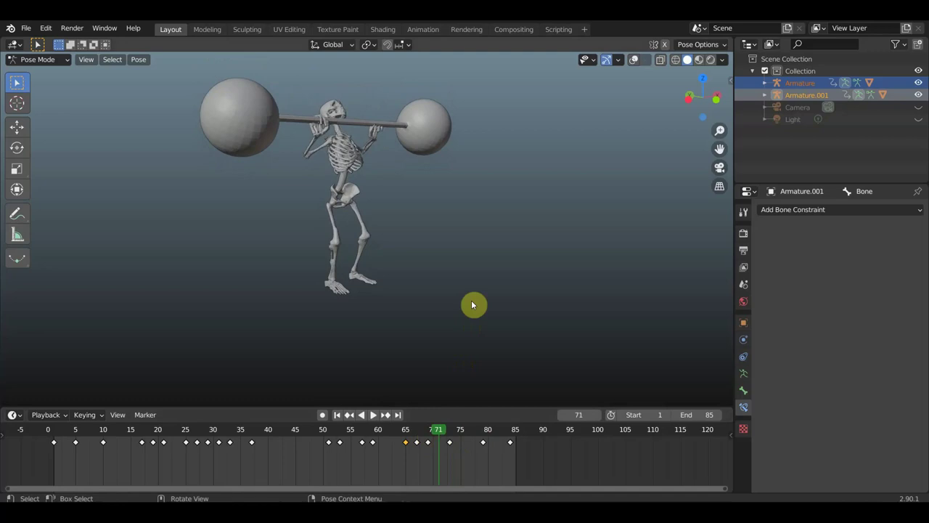
- Show the bone overlays, then rotate the barbell bone about 3° and shift it at frame 71
{"action": "scroll", "coordinate": [479, 290], "scroll_direction": "up", "scroll_amount": 3}
{"action": "mouse_move", "coordinate": [487, 336]}
{"action": "middle_mouse_down"}
{"action": "mouse_move", "coordinate": [475, 293]}
{"action": "mouse_move", "coordinate": [418, 317]}
{"action": "mouse_move", "coordinate": [476, 263]}
{"action": "mouse_move", "coordinate": [479, 305]}
{"action": "mouse_move", "coordinate": [472, 290]}
{"action": "middle_mouse_up"}
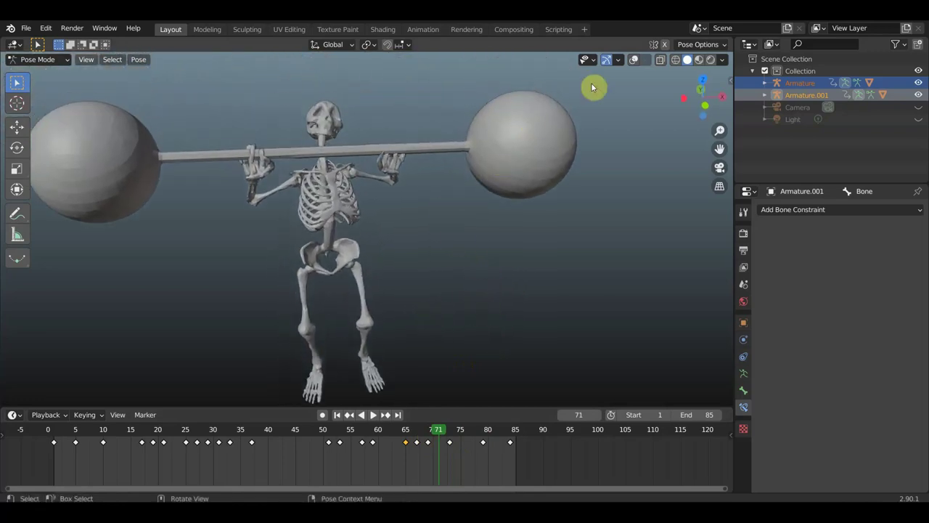
{"action": "left_click", "coordinate": [635, 61]}
{"action": "mouse_move", "coordinate": [527, 237]}
{"action": "middle_mouse_down"}
{"action": "mouse_move", "coordinate": [573, 245]}
{"action": "mouse_move", "coordinate": [593, 301]}
{"action": "mouse_move", "coordinate": [358, 289]}
{"action": "middle_mouse_up"}
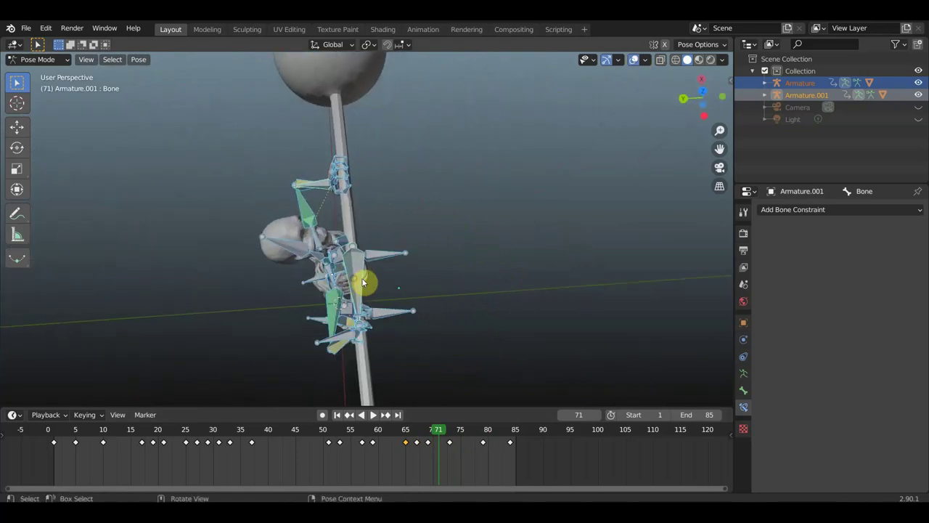
{"action": "mouse_move", "coordinate": [434, 231]}
{"action": "middle_mouse_down"}
{"action": "mouse_move", "coordinate": [394, 228]}
{"action": "mouse_move", "coordinate": [303, 149]}
{"action": "mouse_move", "coordinate": [348, 141]}
{"action": "mouse_move", "coordinate": [398, 182]}
{"action": "mouse_move", "coordinate": [387, 181]}
{"action": "middle_mouse_up"}
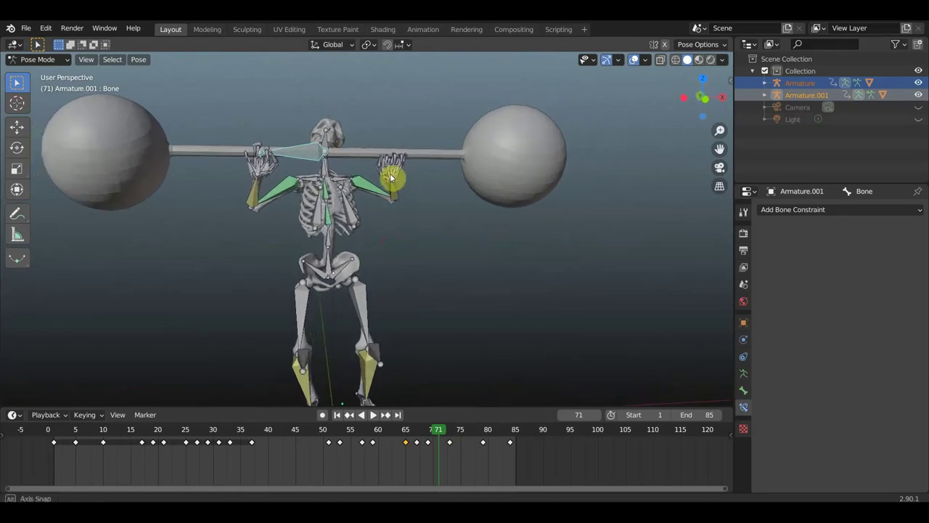
{"action": "key", "text": "r"}
{"action": "left_click", "coordinate": [416, 225]}
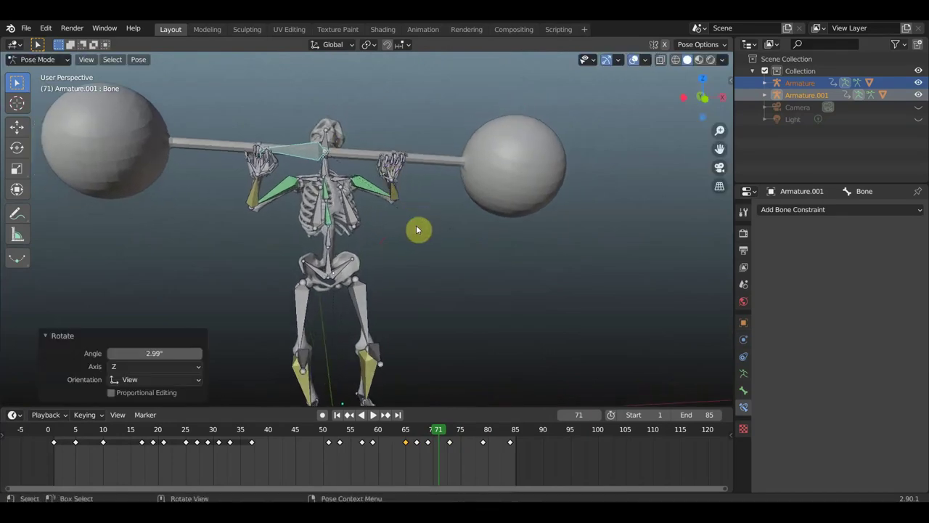
{"action": "key", "text": "g"}
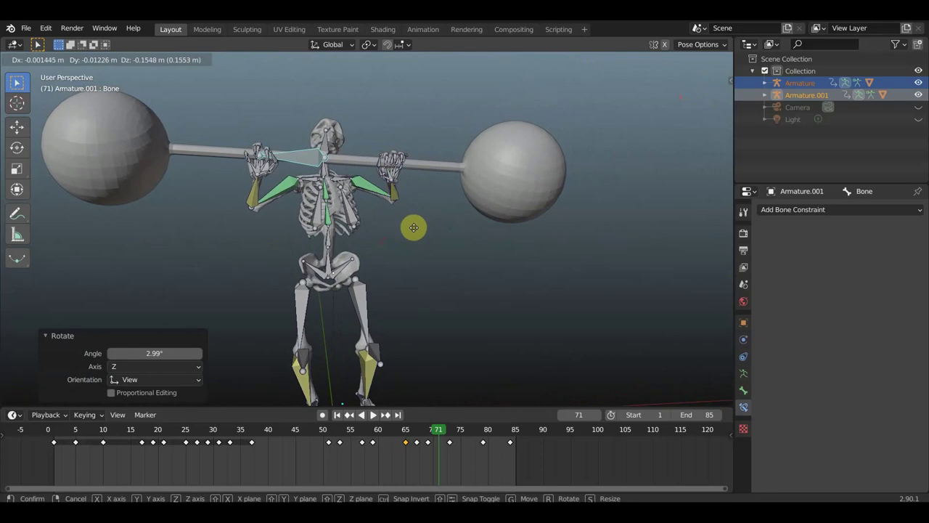
{"action": "left_click", "coordinate": [399, 235]}
- Move the barbell bone down about 0.2 m, then toggle the bone overlays off and on to check
{"action": "mouse_move", "coordinate": [399, 234]}
{"action": "middle_mouse_down"}
{"action": "mouse_move", "coordinate": [504, 253]}
{"action": "mouse_move", "coordinate": [543, 248]}
{"action": "mouse_move", "coordinate": [503, 248]}
{"action": "middle_mouse_up"}
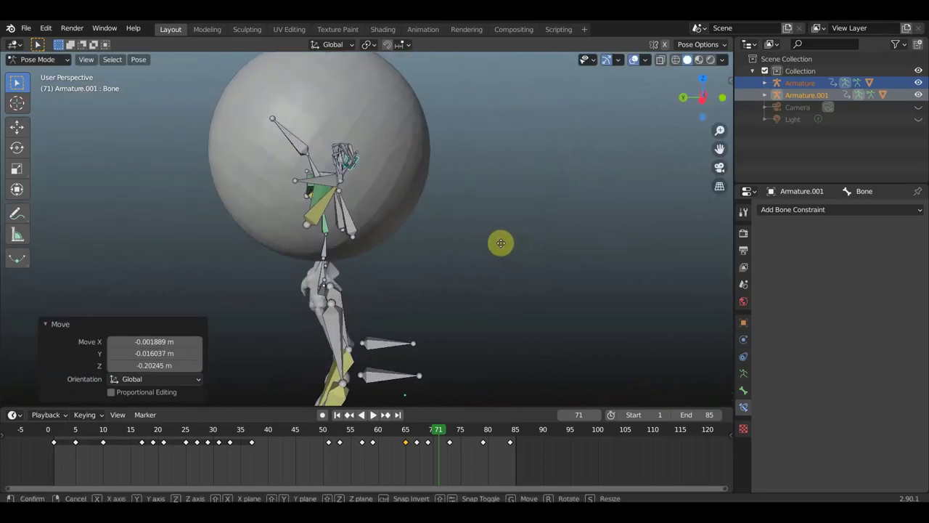
{"action": "key", "text": "g"}
{"action": "left_click", "coordinate": [477, 254]}
{"action": "mouse_move", "coordinate": [478, 260]}
{"action": "middle_mouse_down"}
{"action": "mouse_move", "coordinate": [426, 268]}
{"action": "mouse_move", "coordinate": [404, 257]}
{"action": "mouse_move", "coordinate": [426, 253]}
{"action": "mouse_move", "coordinate": [399, 256]}
{"action": "mouse_move", "coordinate": [491, 166]}
{"action": "middle_mouse_up"}
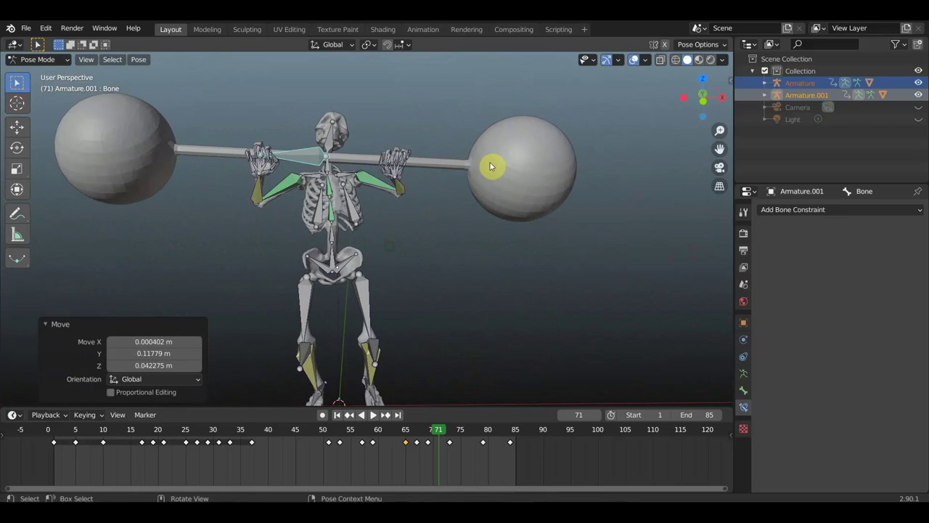
{"action": "left_click", "coordinate": [642, 59]}
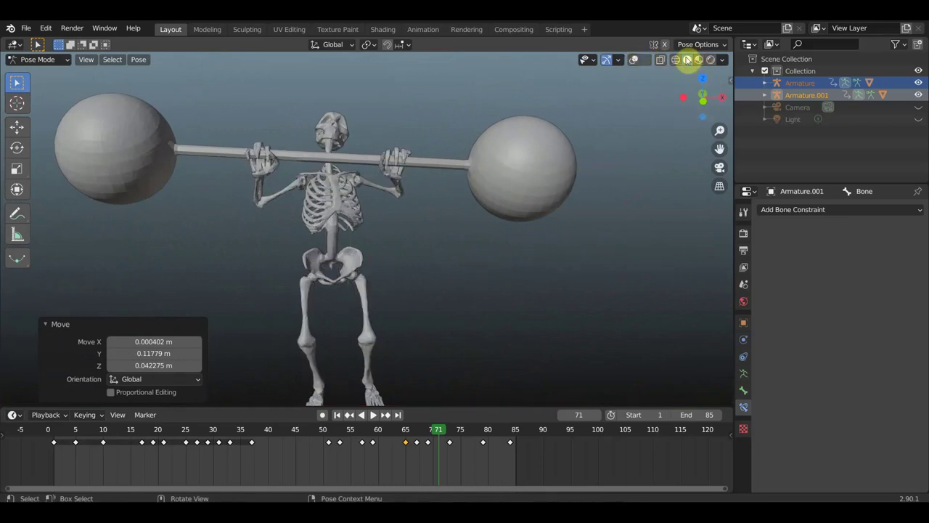
{"action": "left_click", "coordinate": [635, 59]}
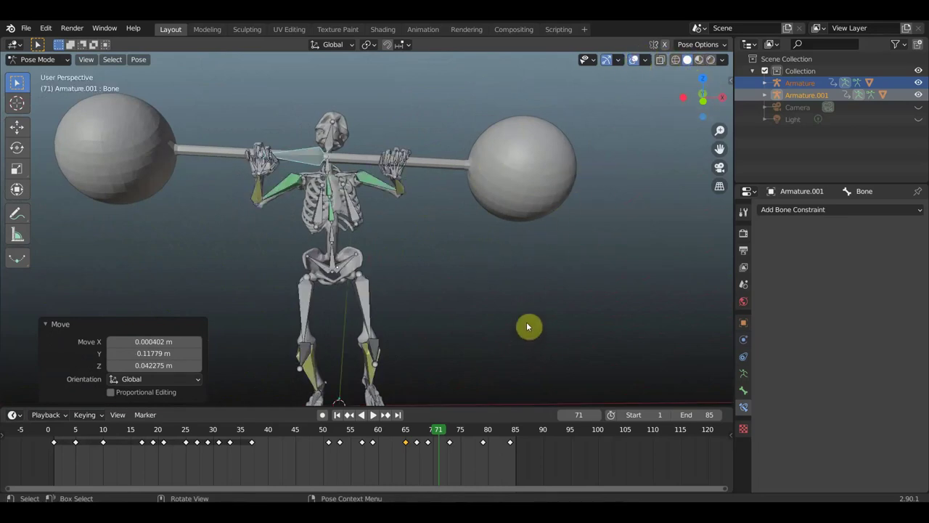
- Key all bones' location and rotation at frame 71
{"action": "key", "text": "a"}
{"action": "key", "text": "i"}
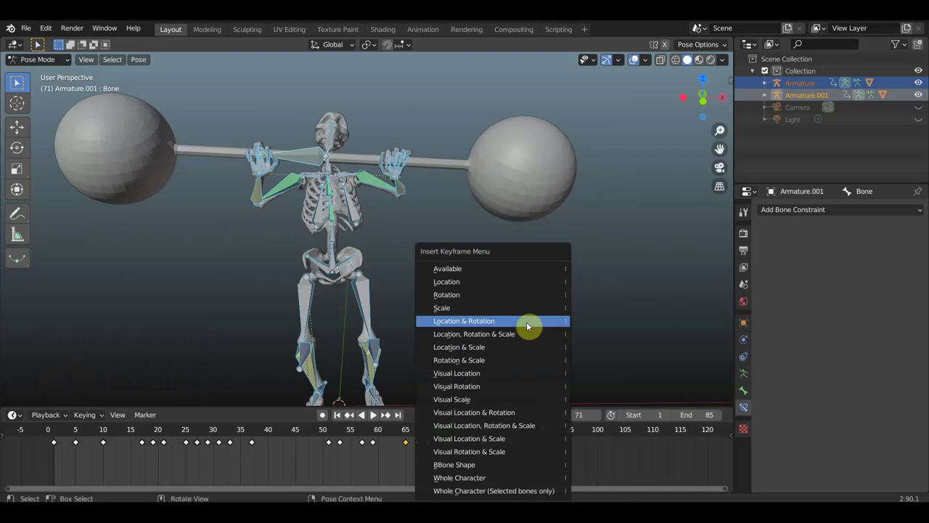
{"action": "left_click", "coordinate": [527, 321]}
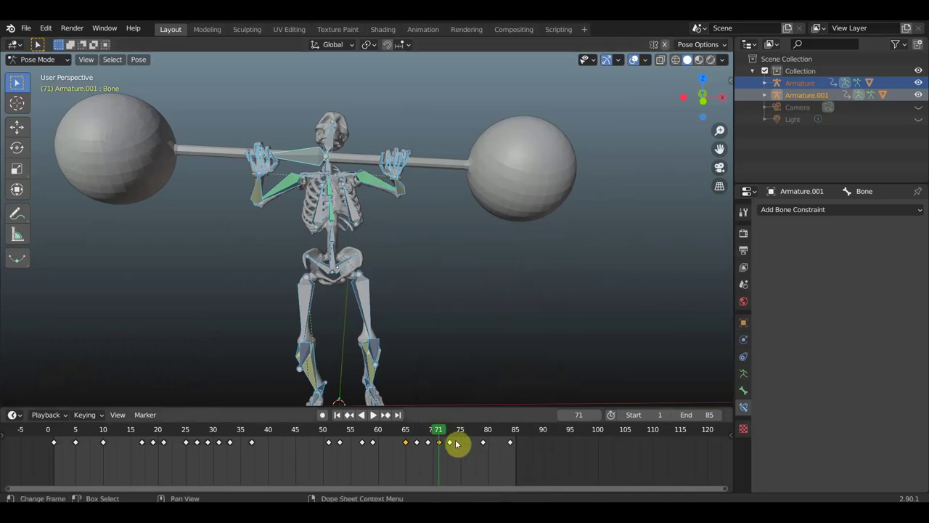
- Move the frame-73 pose keyframe four frames later to about frame 77
{"action": "key", "text": "space"}
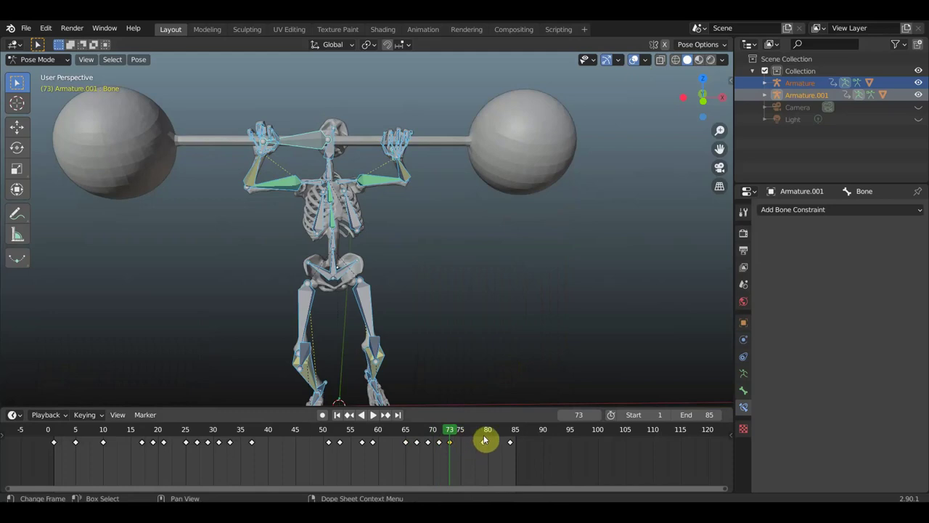
{"action": "left_click", "coordinate": [483, 440]}
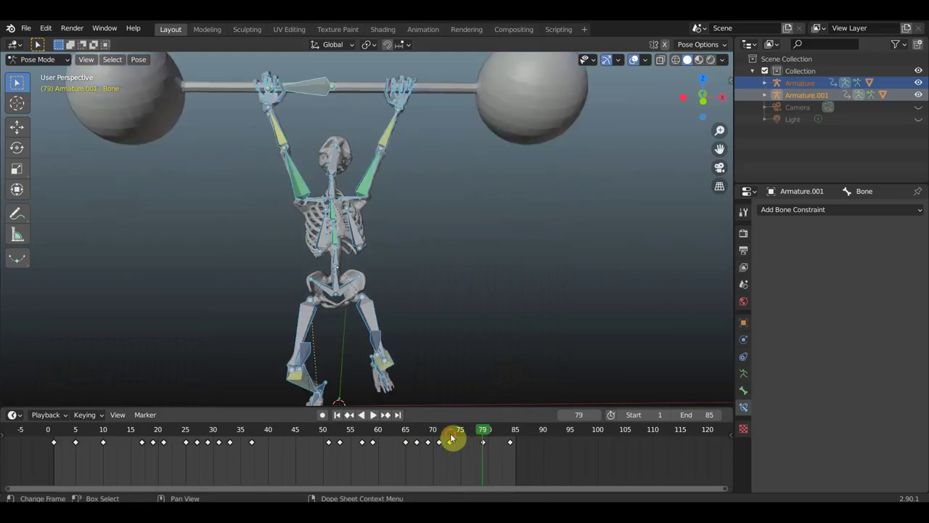
{"action": "left_click", "coordinate": [451, 444]}
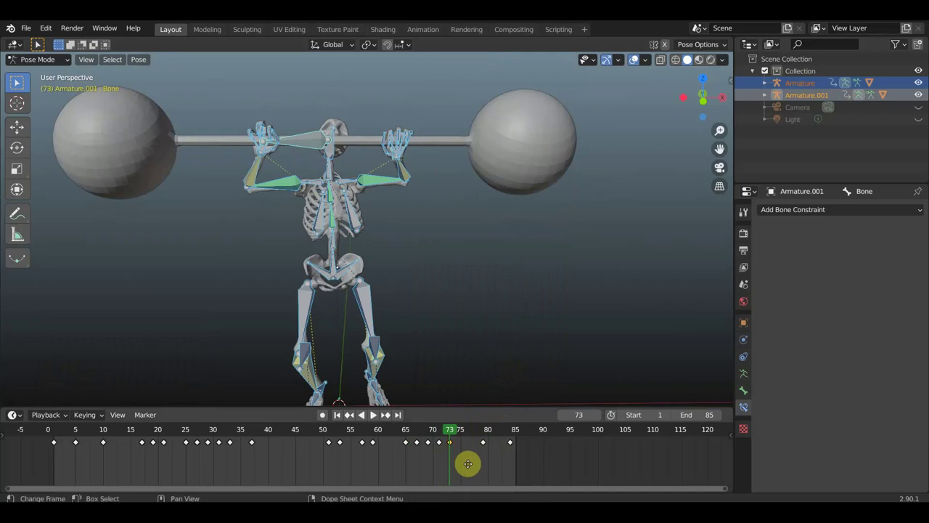
{"action": "key", "text": "g"}
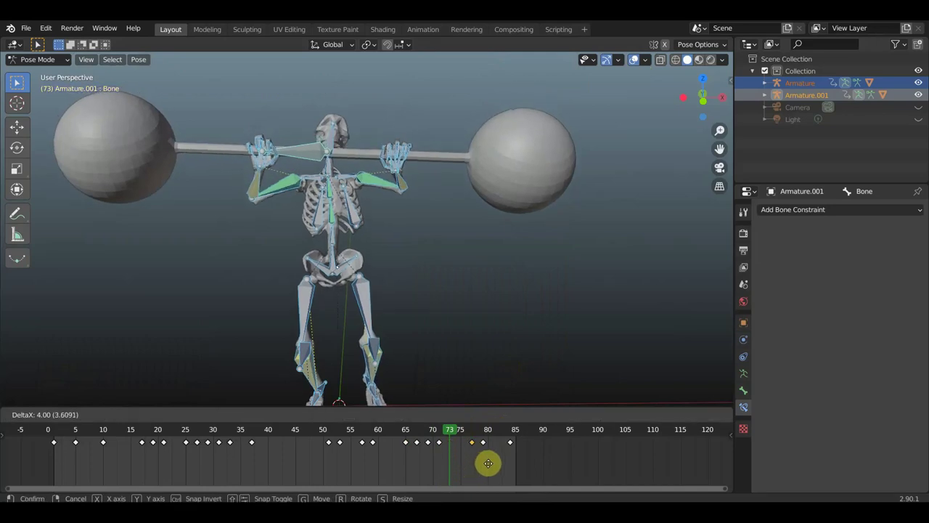
{"action": "left_click", "coordinate": [483, 465]}
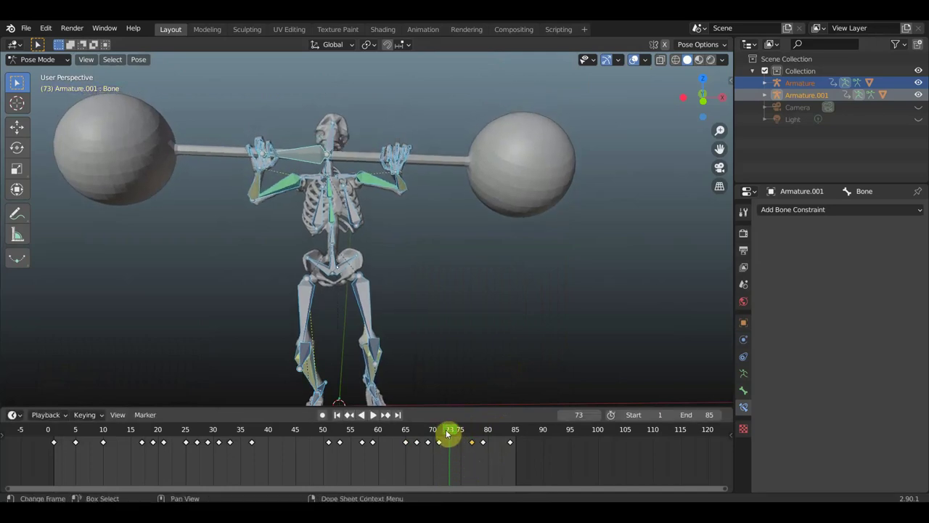
{"action": "left_click_drag", "start_coordinate": [444, 434], "coordinate": [425, 436]}
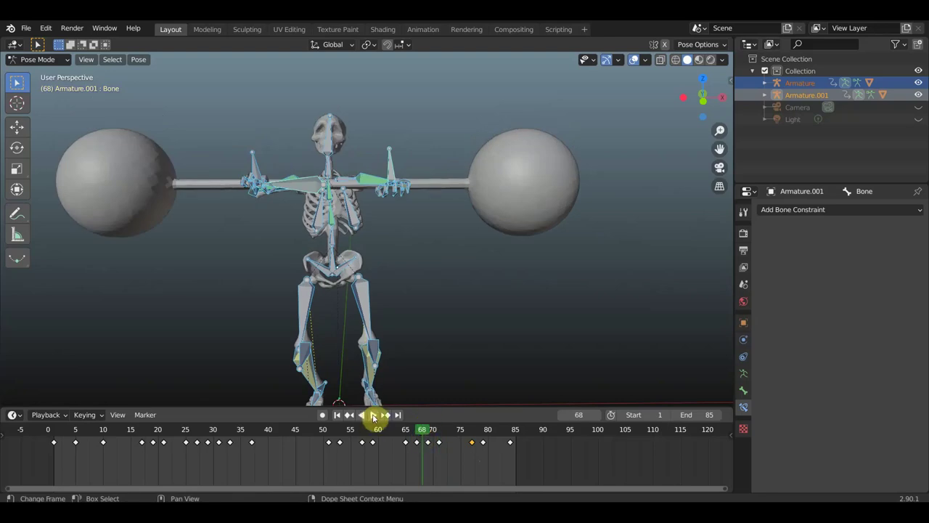
- Replay the lift animation, jump to about frame 65, and select Bone.037 of the Armature
{"action": "left_click", "coordinate": [373, 415]}
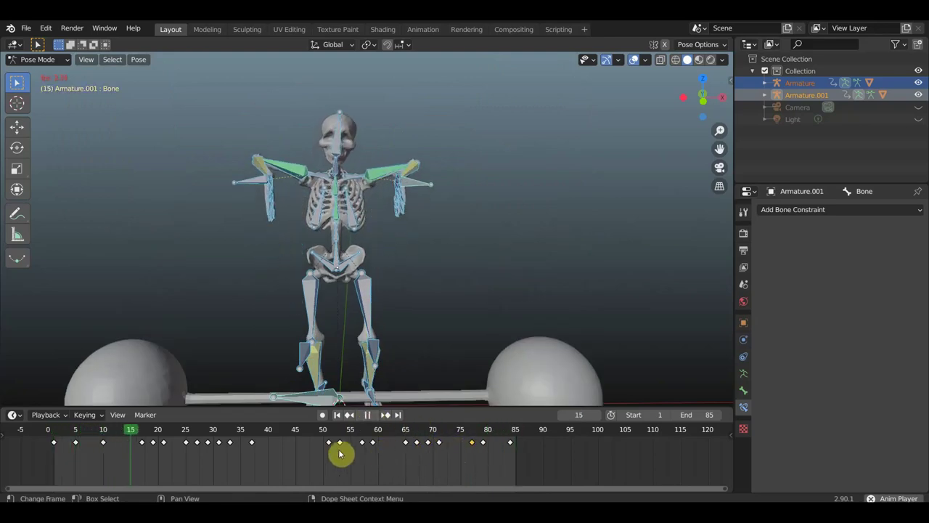
{"action": "left_click", "coordinate": [410, 441]}
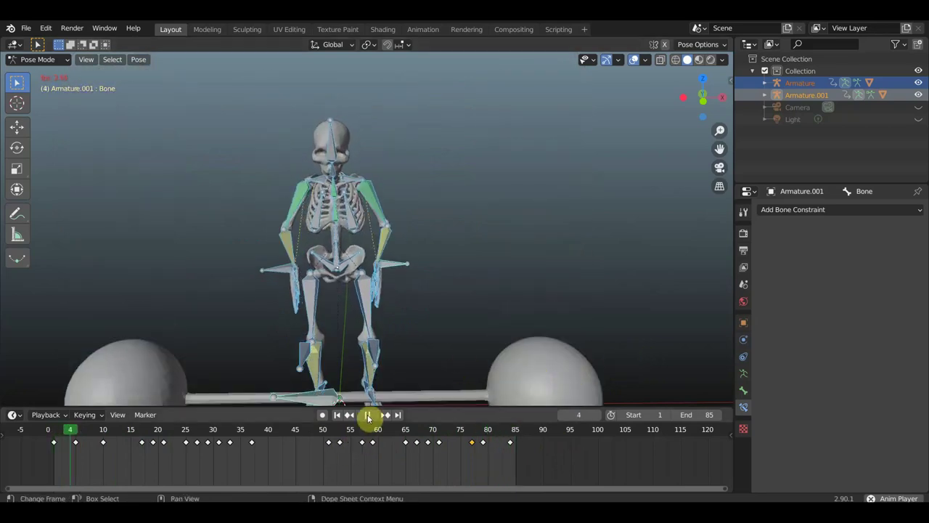
{"action": "left_click", "coordinate": [425, 299]}
{"action": "scroll", "coordinate": [419, 320], "scroll_direction": "down", "scroll_amount": 4}
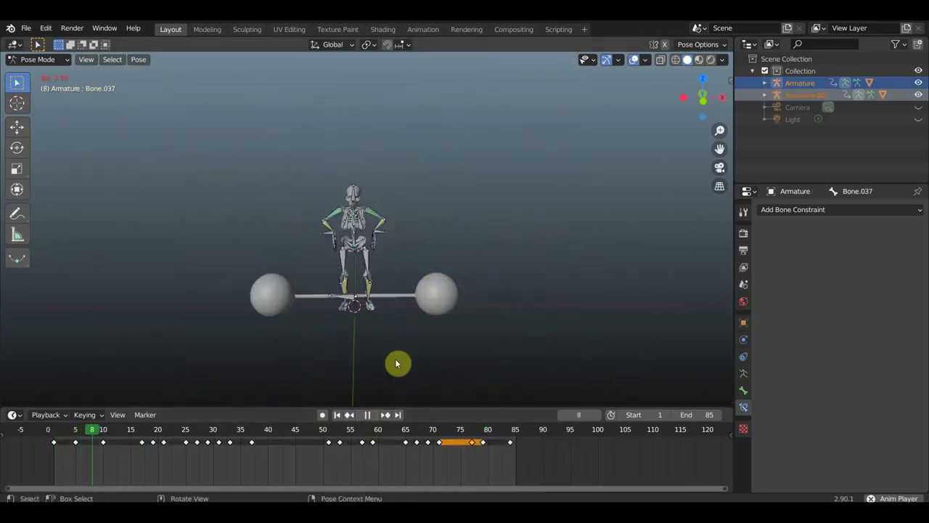
- Stop playback and scrub to frame 57, where the skeleton grips the barbell
{"action": "scroll", "coordinate": [419, 320], "scroll_direction": "down", "scroll_amount": 2}
{"action": "left_click", "coordinate": [367, 415]}
{"action": "mouse_move", "coordinate": [425, 371]}
{"action": "middle_mouse_down"}
{"action": "mouse_move", "coordinate": [448, 367]}
{"action": "mouse_move", "coordinate": [435, 367]}
{"action": "mouse_move", "coordinate": [440, 353]}
{"action": "mouse_move", "coordinate": [474, 334]}
{"action": "mouse_move", "coordinate": [423, 385]}
{"action": "middle_mouse_up"}
{"action": "mouse_move", "coordinate": [113, 443]}
{"action": "left_mouse_down"}
{"action": "mouse_move", "coordinate": [181, 436]}
{"action": "mouse_move", "coordinate": [336, 457]}
{"action": "mouse_move", "coordinate": [187, 446]}
{"action": "left_mouse_up"}
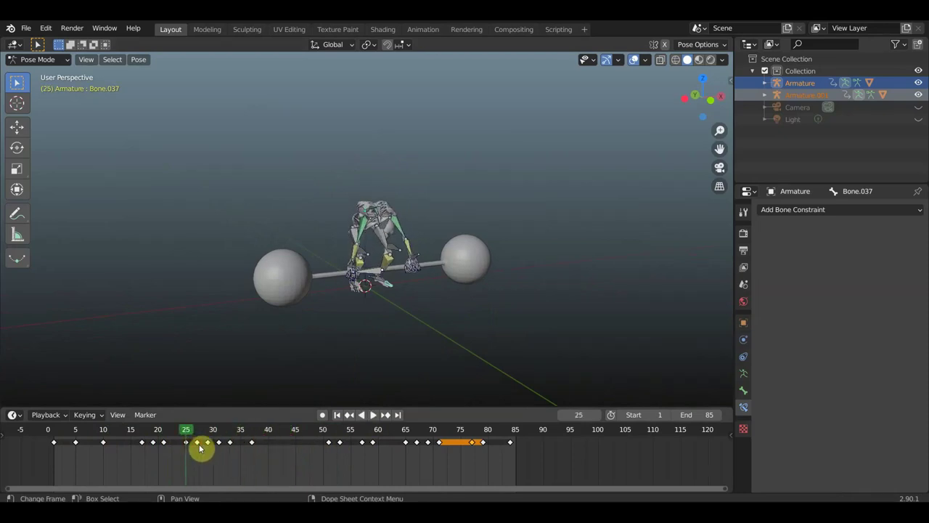
{"action": "left_click", "coordinate": [363, 440]}
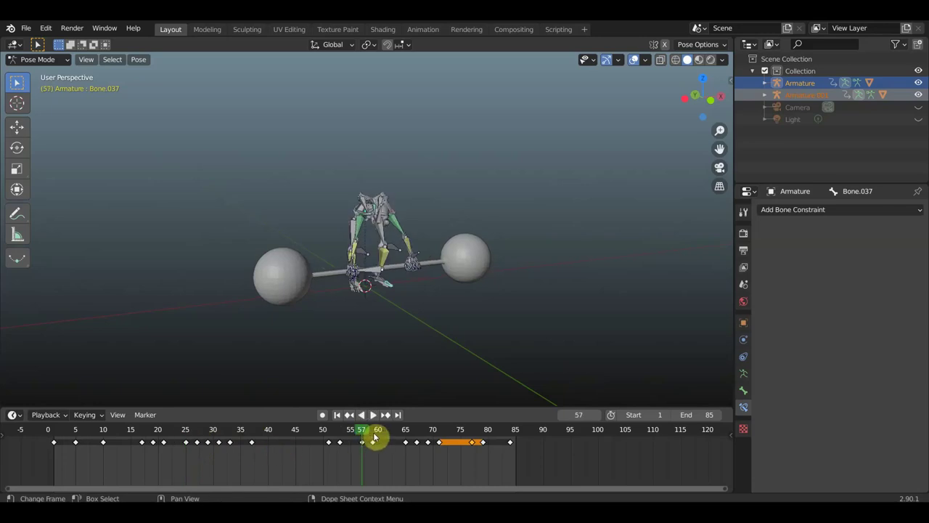
- Turn off Viewport Overlays so only the bare skeleton mesh shows
{"action": "scroll", "coordinate": [386, 401], "scroll_direction": "up", "scroll_amount": 3}
{"action": "scroll", "coordinate": [386, 402], "scroll_direction": "up", "scroll_amount": 2}
{"action": "middle_click_drag", "start_coordinate": [342, 400], "coordinate": [578, 150]}
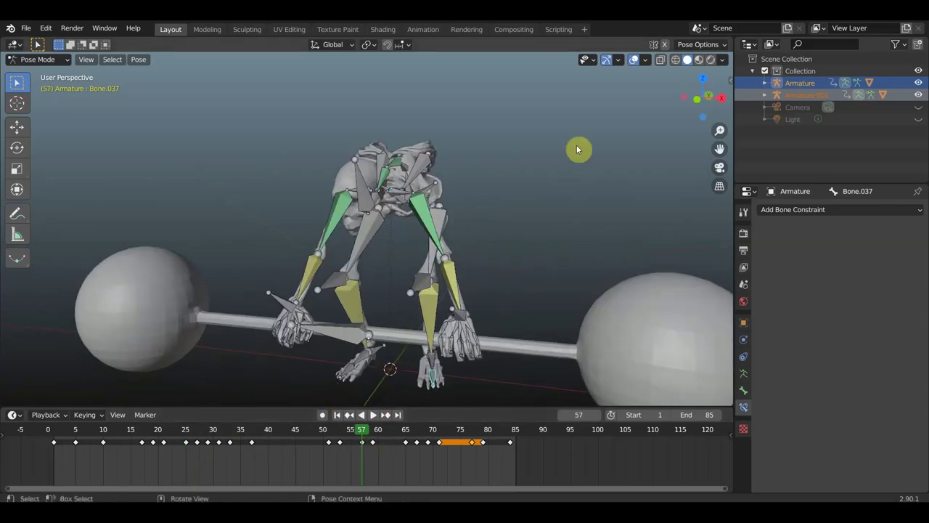
{"action": "left_click", "coordinate": [634, 59]}
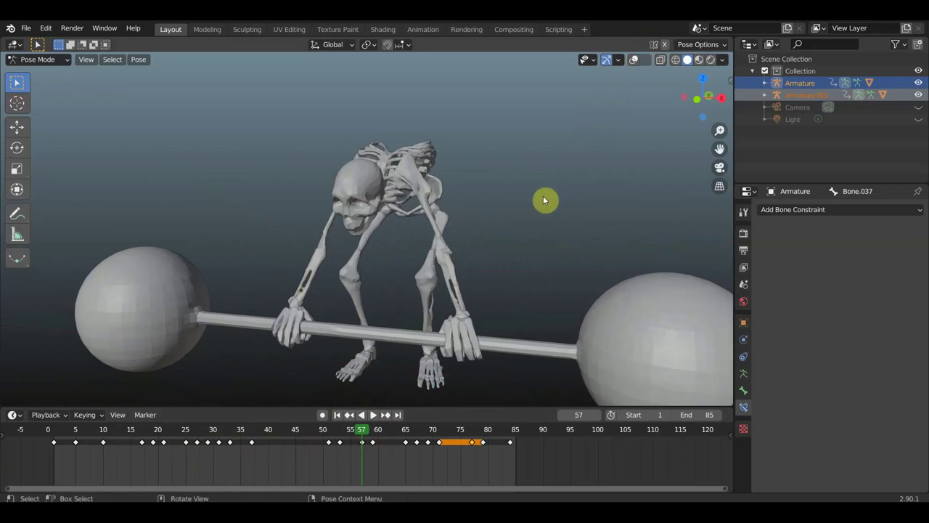
{"action": "scroll", "coordinate": [311, 400], "scroll_direction": "down", "scroll_amount": 3}
{"action": "scroll", "coordinate": [338, 387], "scroll_direction": "down", "scroll_amount": 2}
{"action": "middle_click_drag", "start_coordinate": [338, 387], "coordinate": [432, 364]}
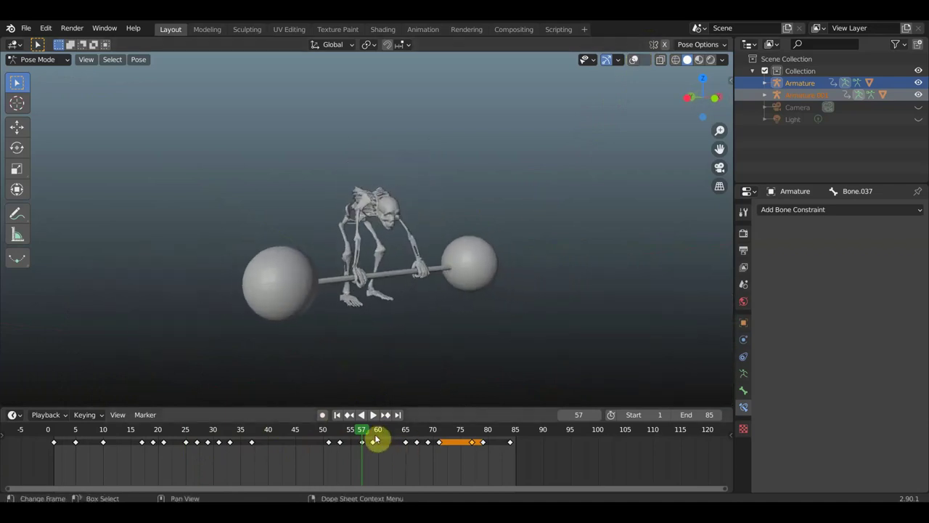
- Play through the lift to the overhead hold, then grab the final keyframe at frame 84
{"action": "key", "text": "space"}
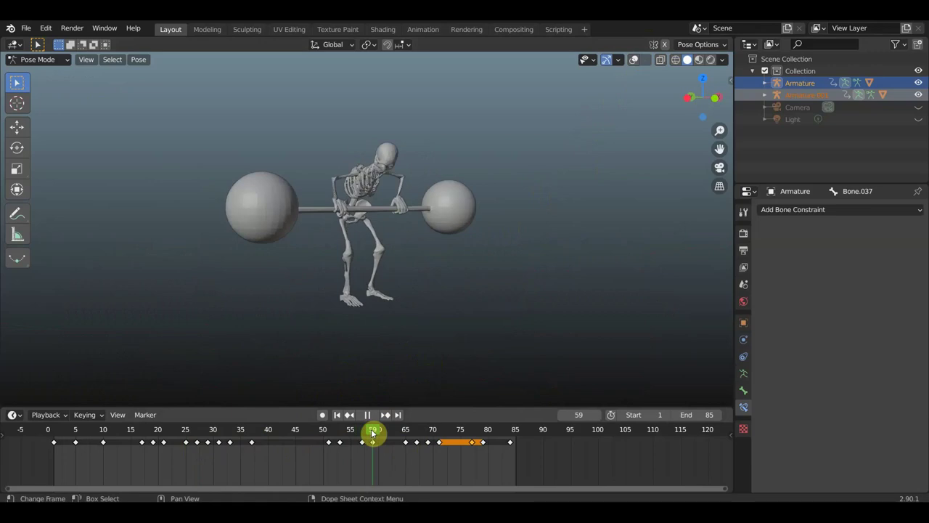
{"action": "left_click_drag", "start_coordinate": [376, 434], "coordinate": [395, 436]}
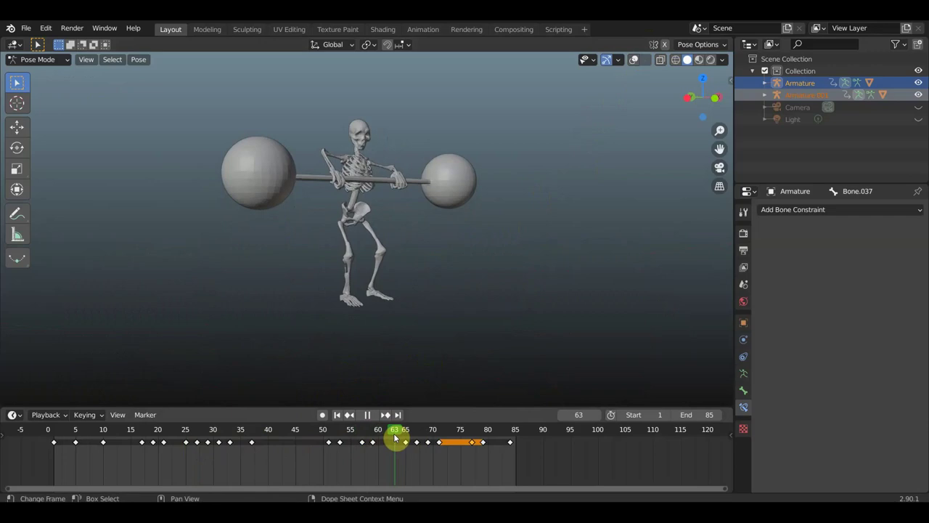
{"action": "mouse_move", "coordinate": [400, 439]}
{"action": "left_mouse_down"}
{"action": "mouse_move", "coordinate": [513, 454]}
{"action": "mouse_move", "coordinate": [485, 451]}
{"action": "left_mouse_up"}
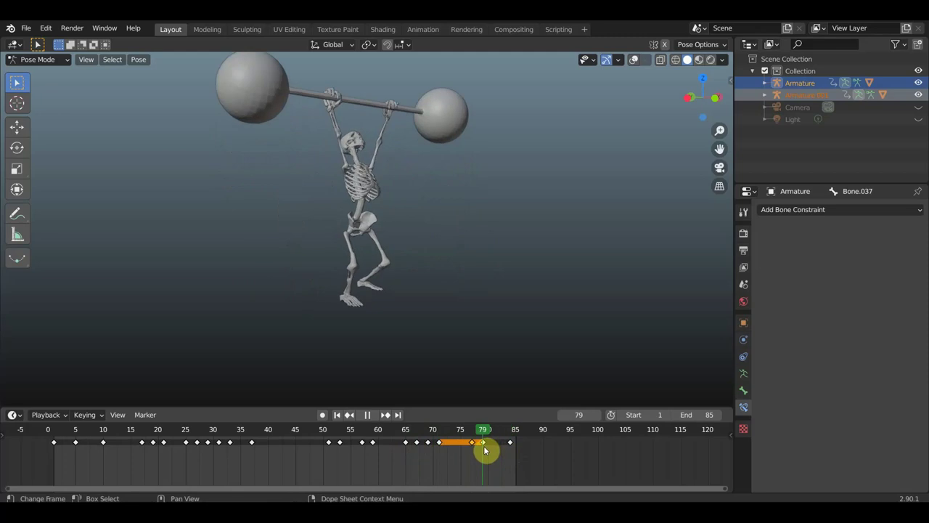
{"action": "mouse_move", "coordinate": [443, 354]}
{"action": "middle_mouse_down"}
{"action": "mouse_move", "coordinate": [384, 315]}
{"action": "mouse_move", "coordinate": [368, 322]}
{"action": "middle_mouse_up"}
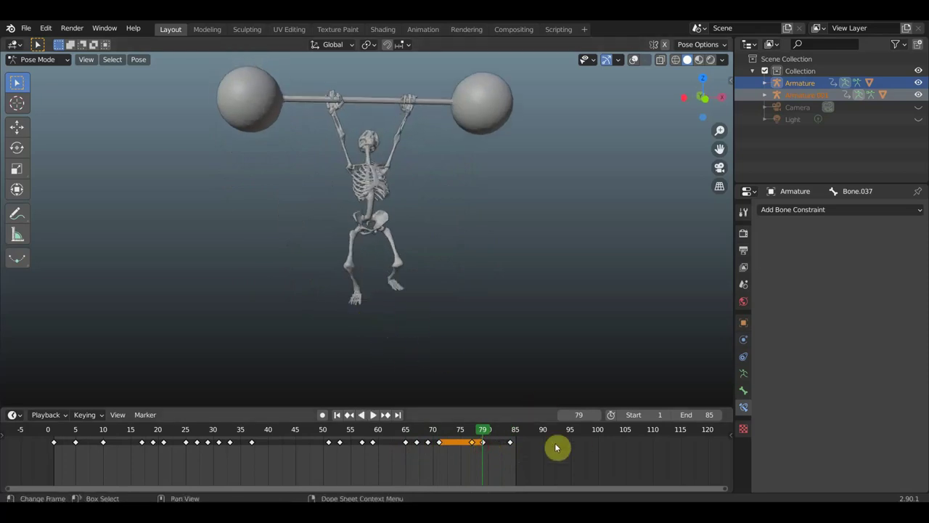
{"action": "left_click", "coordinate": [497, 441]}
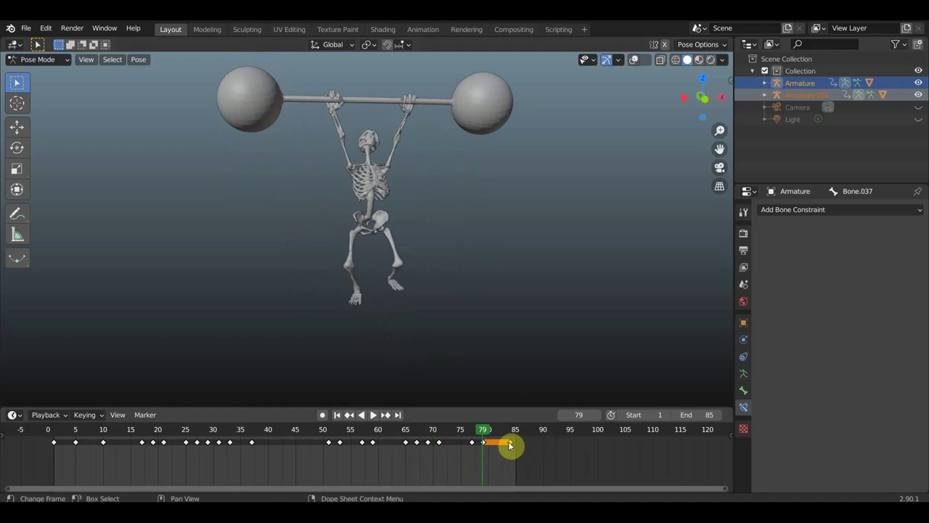
{"action": "key", "text": "g"}
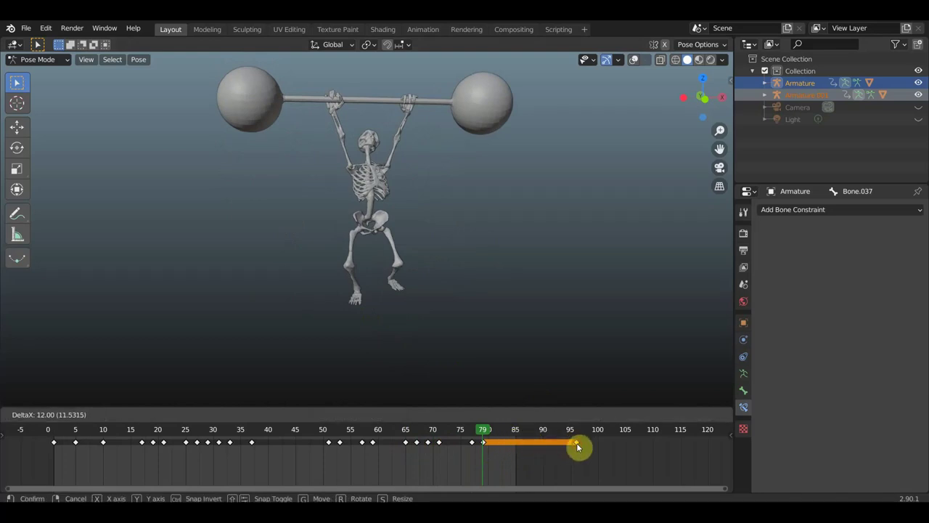
- Drop the moved keyframe near frame 96 and set the scene End frame to 97
{"action": "left_click", "coordinate": [577, 447]}
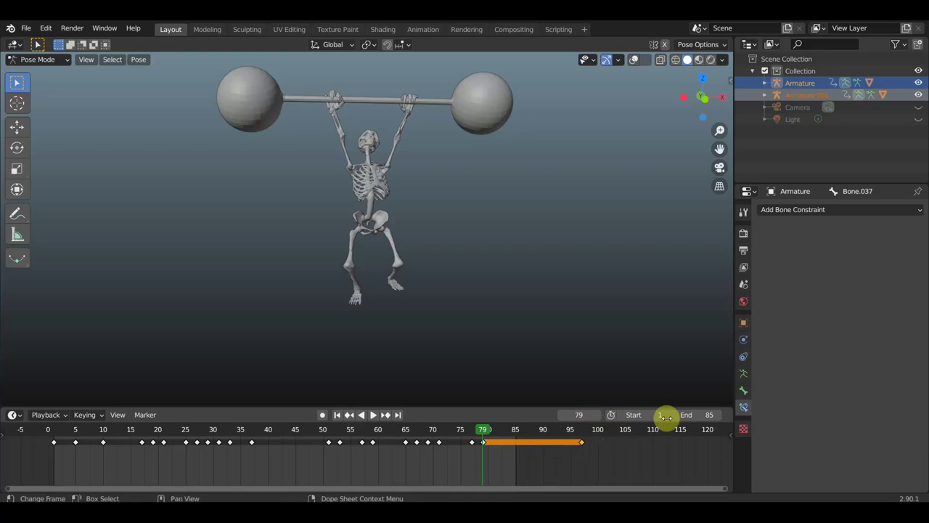
{"action": "left_click", "coordinate": [582, 433]}
{"action": "left_click", "coordinate": [711, 414]}
{"action": "type", "text": "97"}
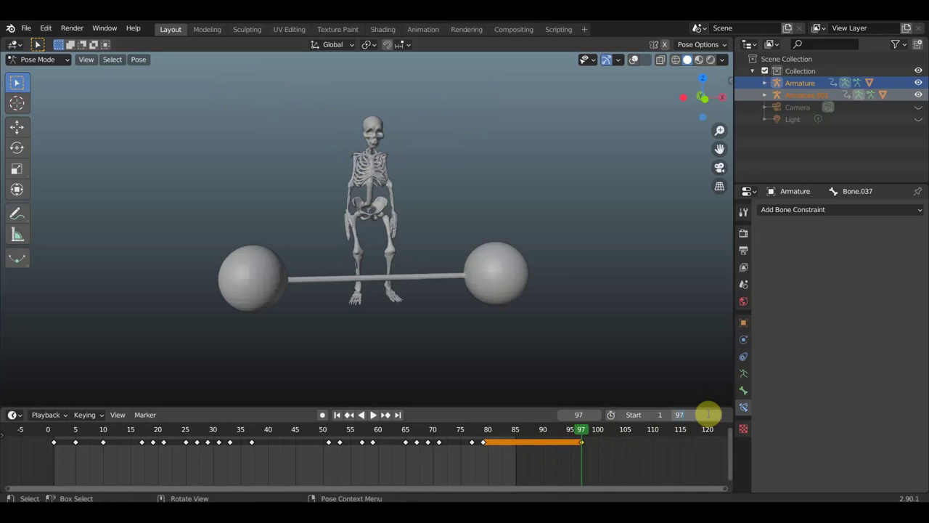
{"action": "key", "text": "Return"}
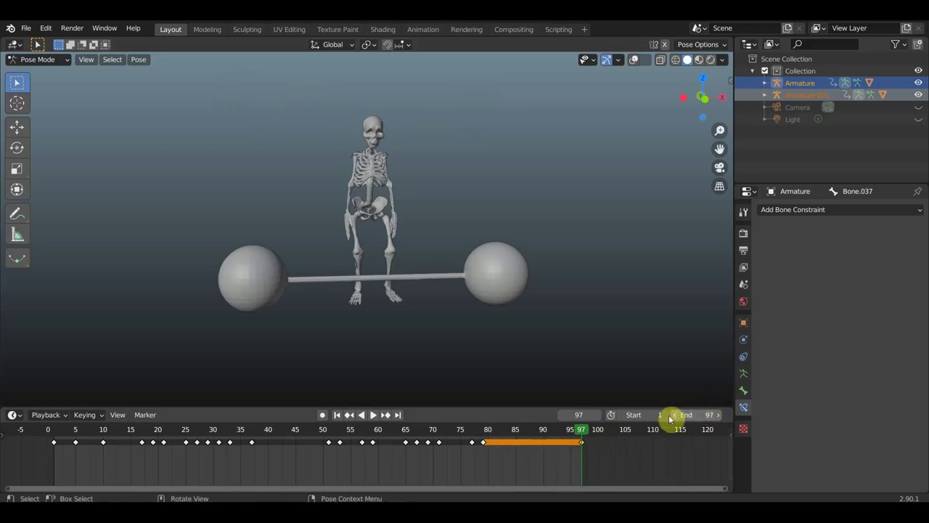
- Preview the ending and stop playback at frame 77
{"action": "left_click", "coordinate": [489, 429]}
{"action": "key", "text": "space"}
{"action": "left_click_drag", "start_coordinate": [488, 429], "coordinate": [460, 429]}
{"action": "left_click", "coordinate": [375, 416]}
- Slide the selected keyframe to frame 87 and replay the revised ending from frame 77
{"action": "left_click", "coordinate": [375, 416]}
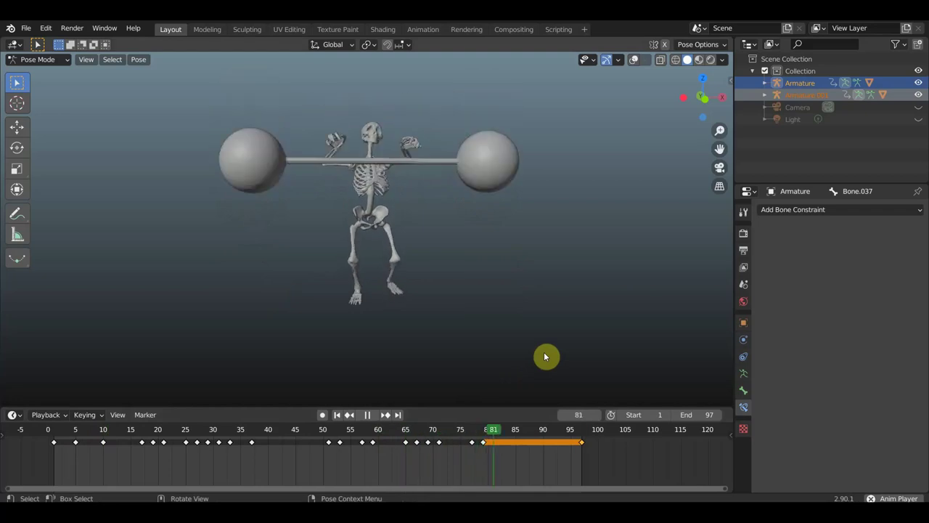
{"action": "left_click", "coordinate": [368, 415]}
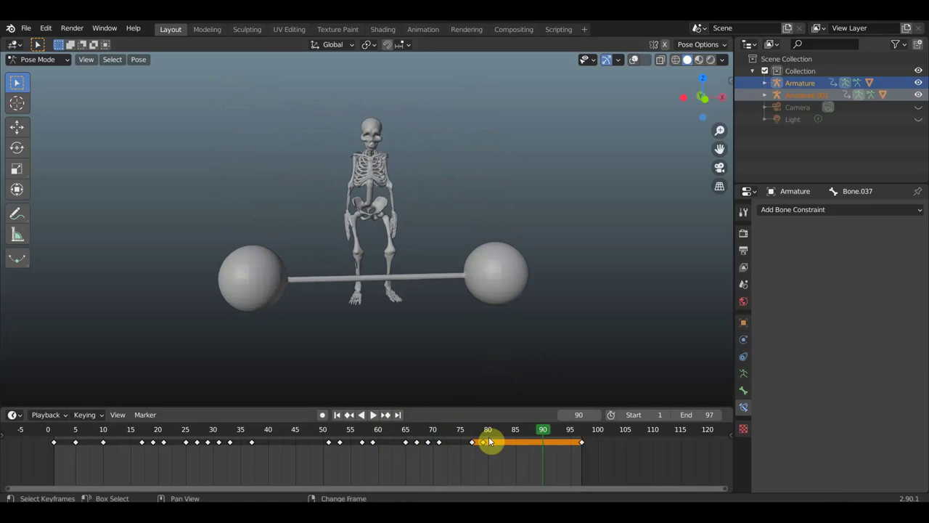
{"action": "left_click_drag", "start_coordinate": [492, 436], "coordinate": [520, 439]}
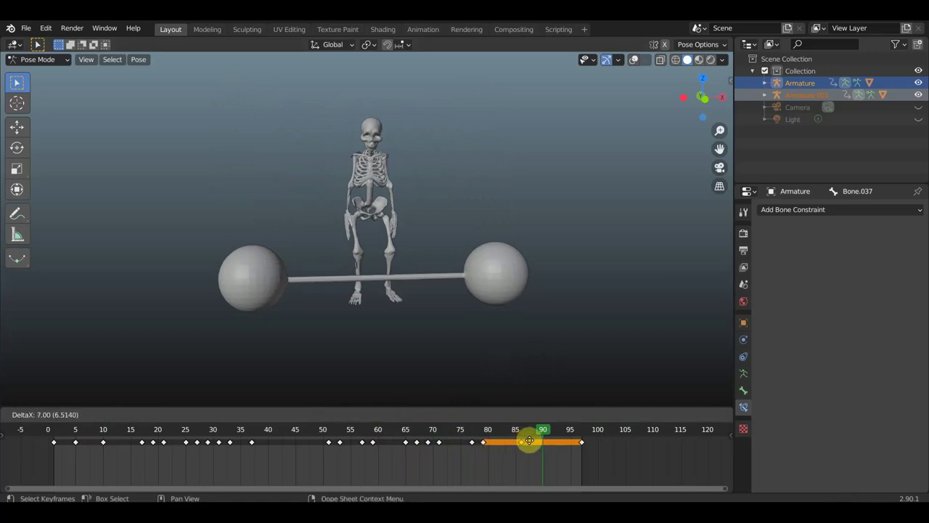
{"action": "left_click_drag", "start_coordinate": [534, 444], "coordinate": [472, 432]}
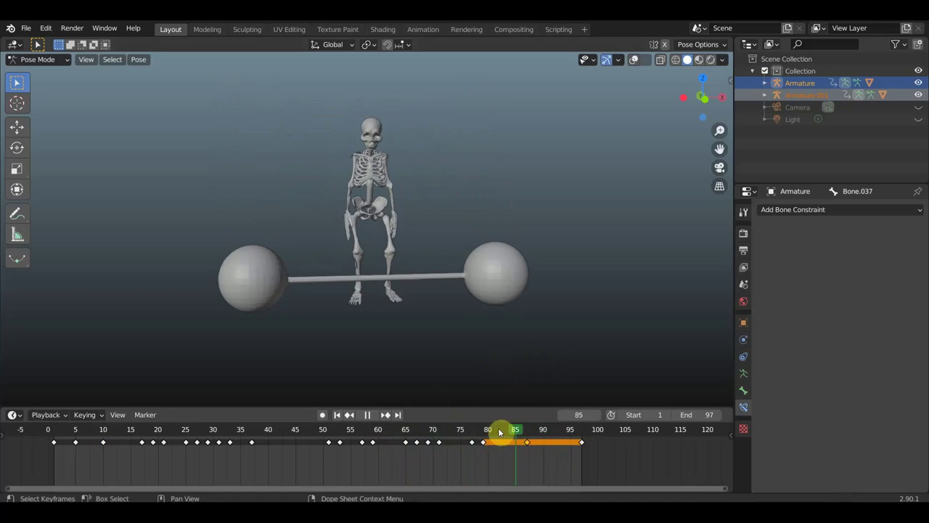
{"action": "left_click", "coordinate": [374, 414]}
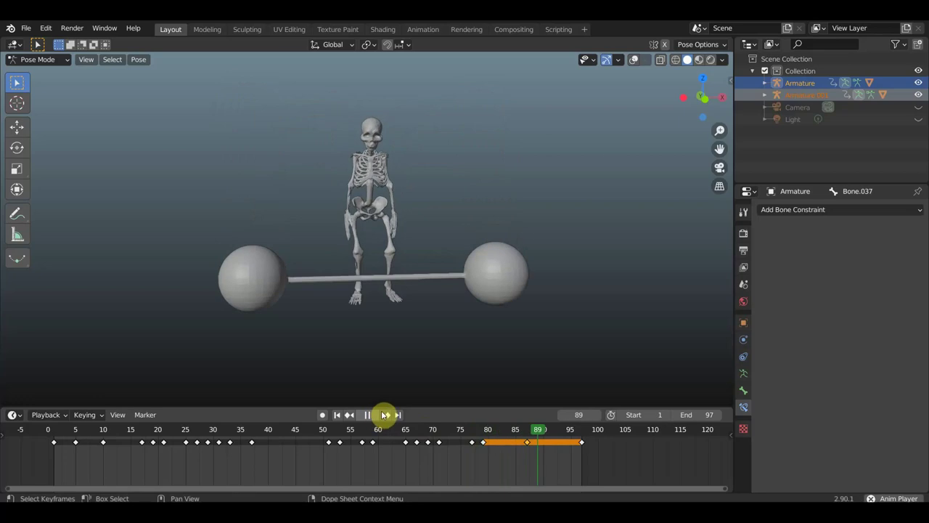
{"action": "left_click", "coordinate": [367, 415]}
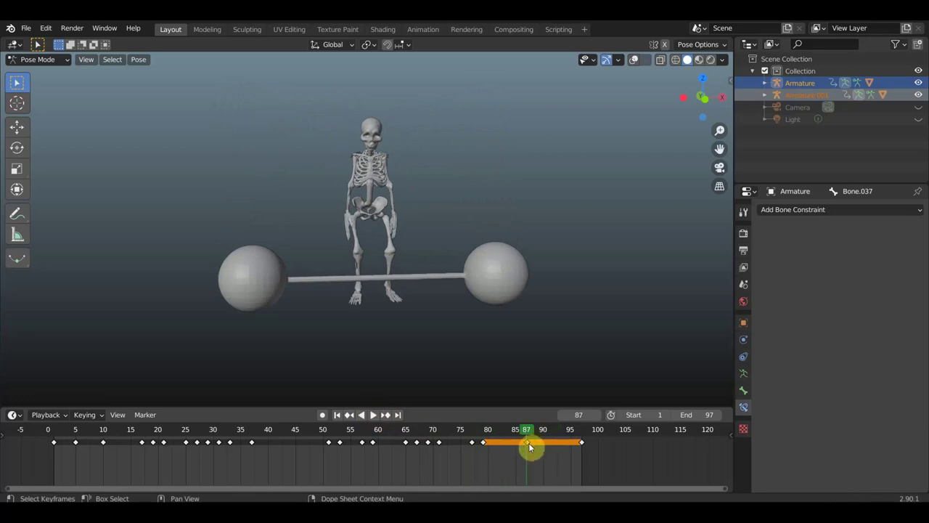
- Delete the keyframe at frame 87 after checking the overhead pose at frame 79
{"action": "left_click", "coordinate": [472, 440]}
{"action": "left_click", "coordinate": [472, 435]}
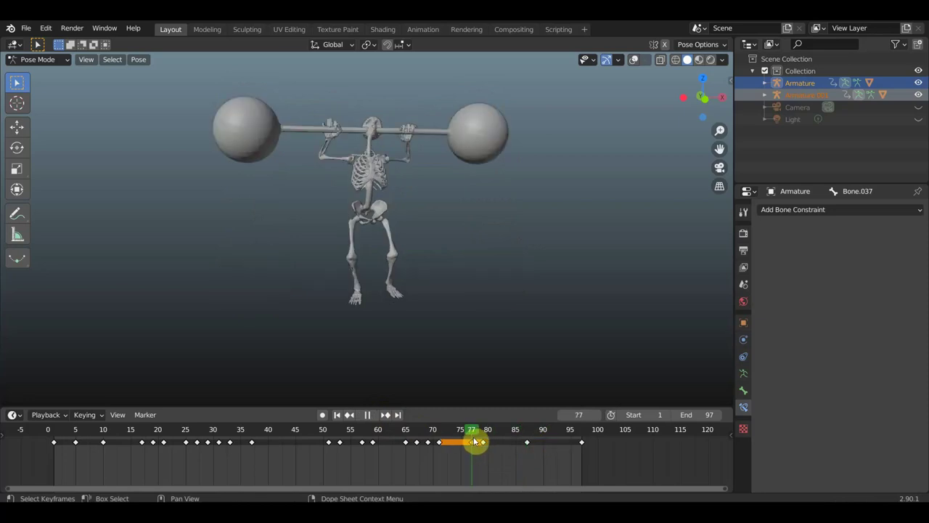
{"action": "left_click_drag", "start_coordinate": [484, 439], "coordinate": [496, 448]}
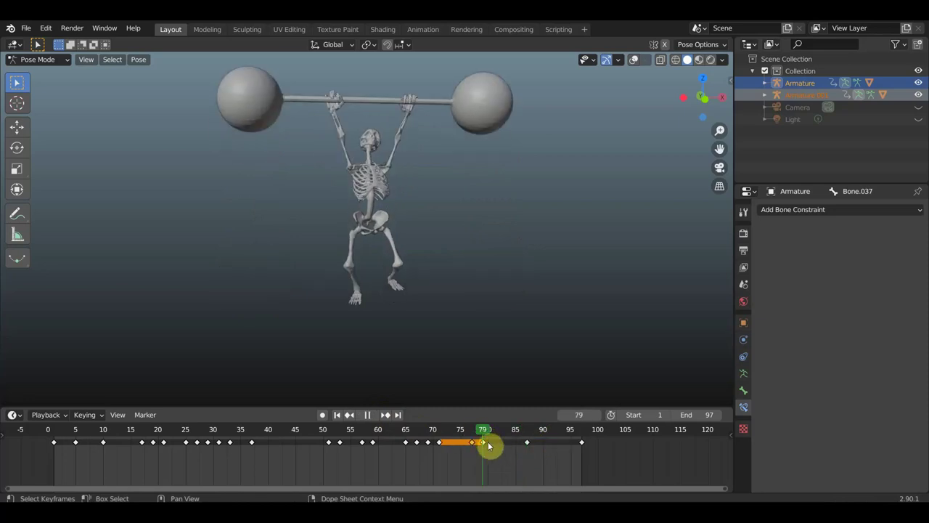
{"action": "left_click", "coordinate": [528, 443]}
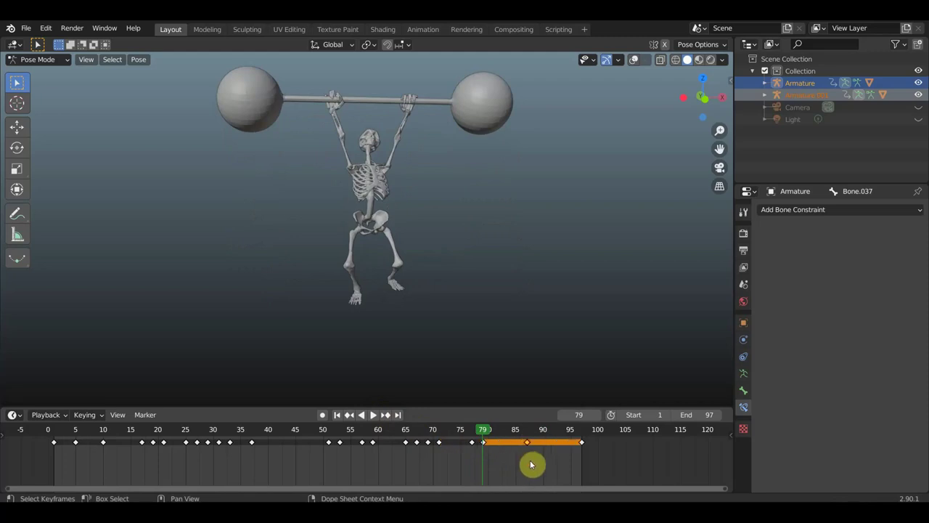
{"action": "key", "text": "x"}
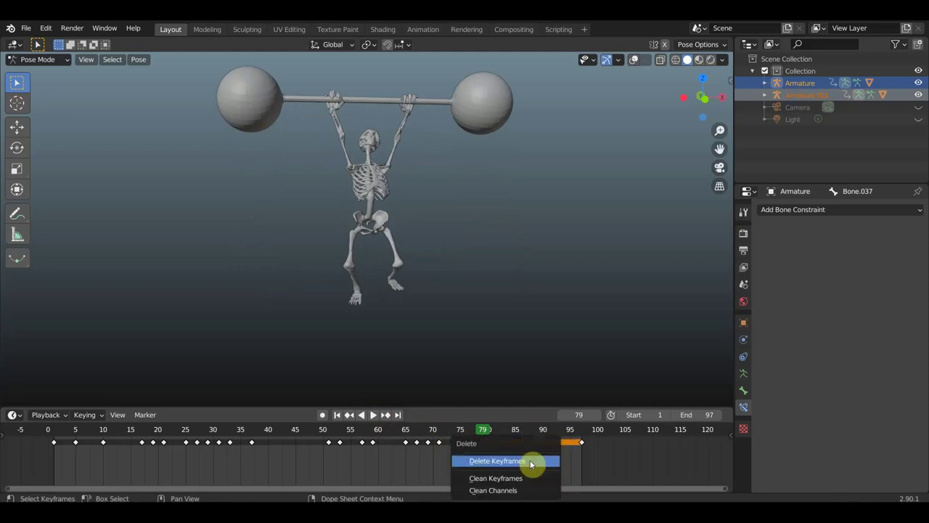
{"action": "left_click", "coordinate": [530, 461]}
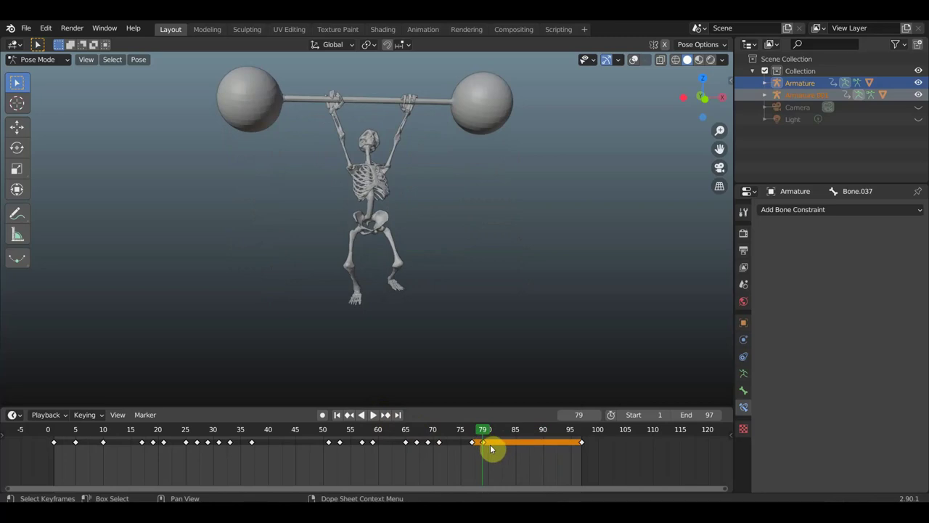
- Slide a keyframe to frame 90 and review the pose around frames 77–80
{"action": "left_click_drag", "start_coordinate": [490, 445], "coordinate": [538, 445]}
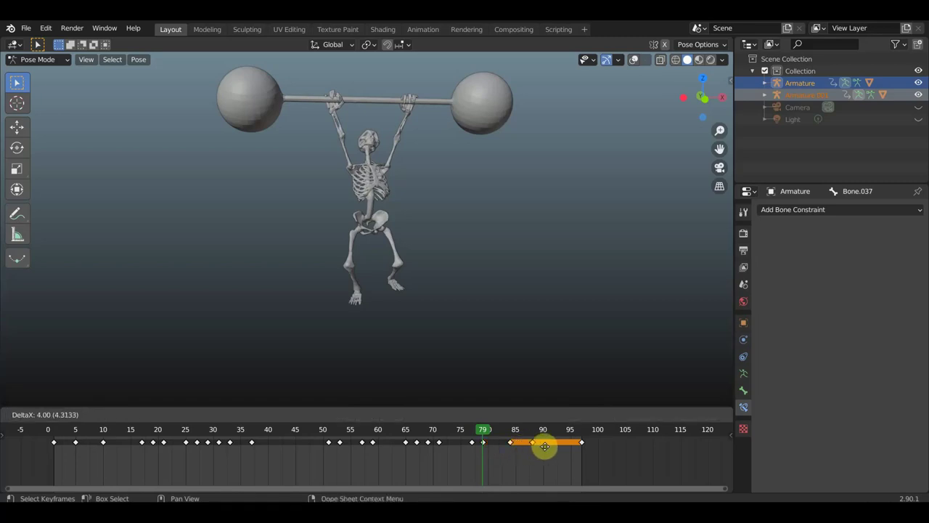
{"action": "left_click_drag", "start_coordinate": [552, 448], "coordinate": [555, 450]}
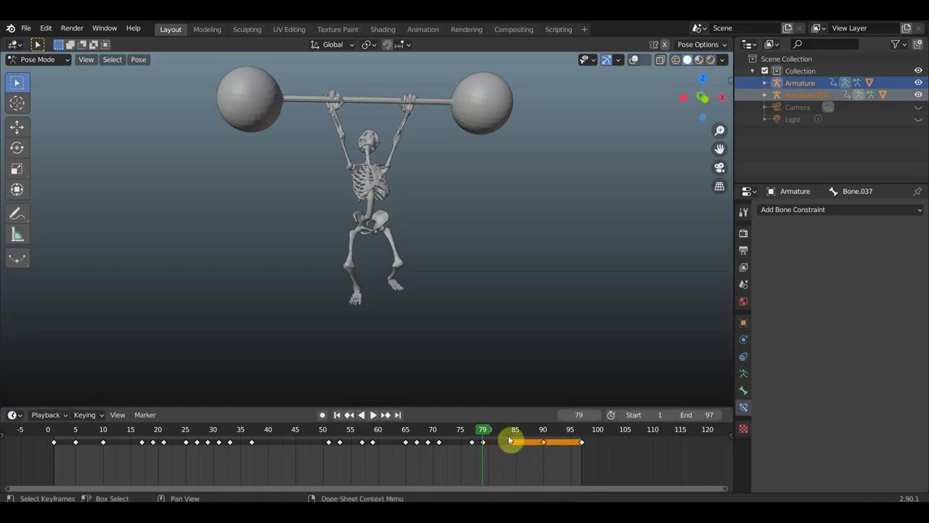
{"action": "left_click", "coordinate": [473, 431]}
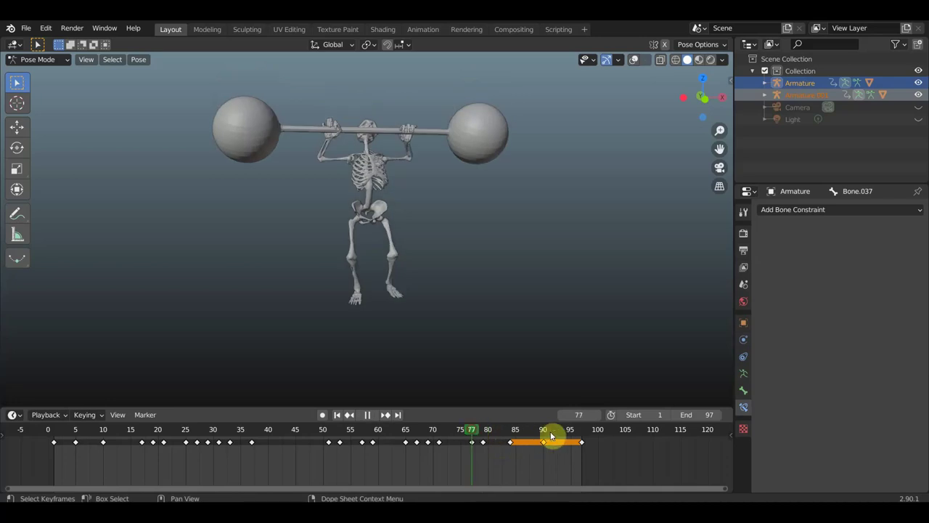
{"action": "left_click", "coordinate": [372, 415]}
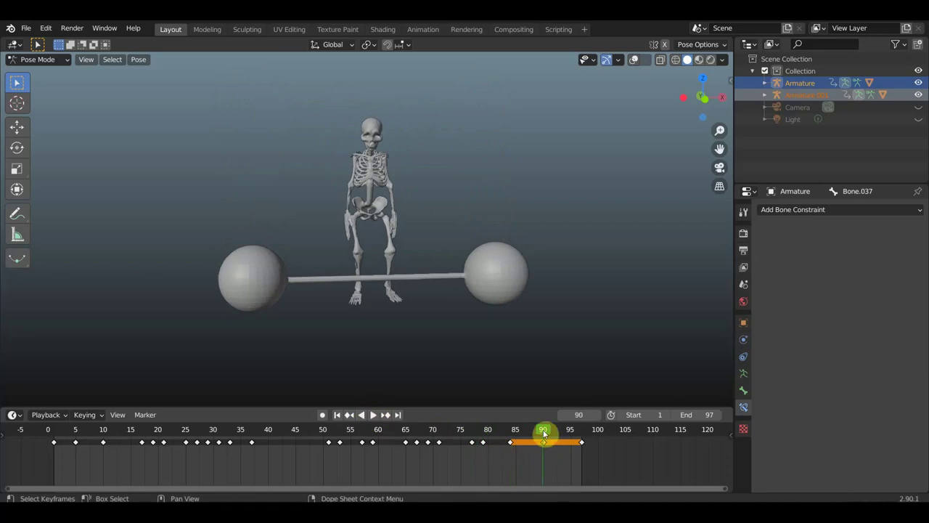
{"action": "left_click_drag", "start_coordinate": [587, 438], "coordinate": [491, 448]}
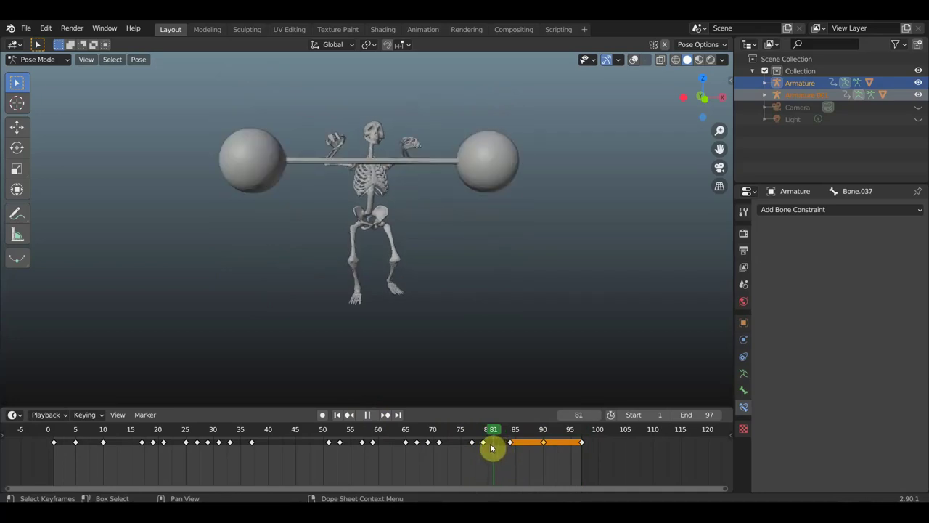
{"action": "left_click_drag", "start_coordinate": [491, 448], "coordinate": [486, 445]}
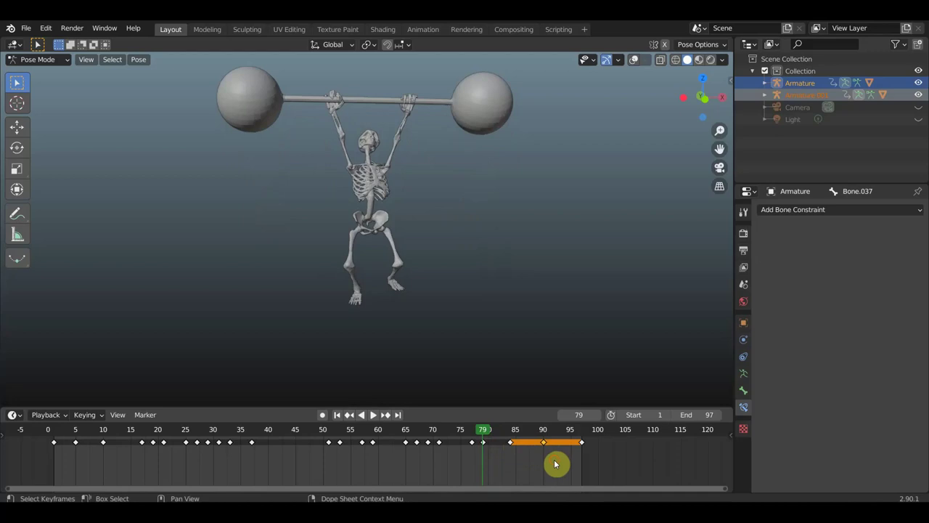
- Box-select and delete all keyframes after frame 79, then play the result
{"action": "left_click", "coordinate": [555, 463]}
{"action": "left_click_drag", "start_coordinate": [596, 458], "coordinate": [509, 441]}
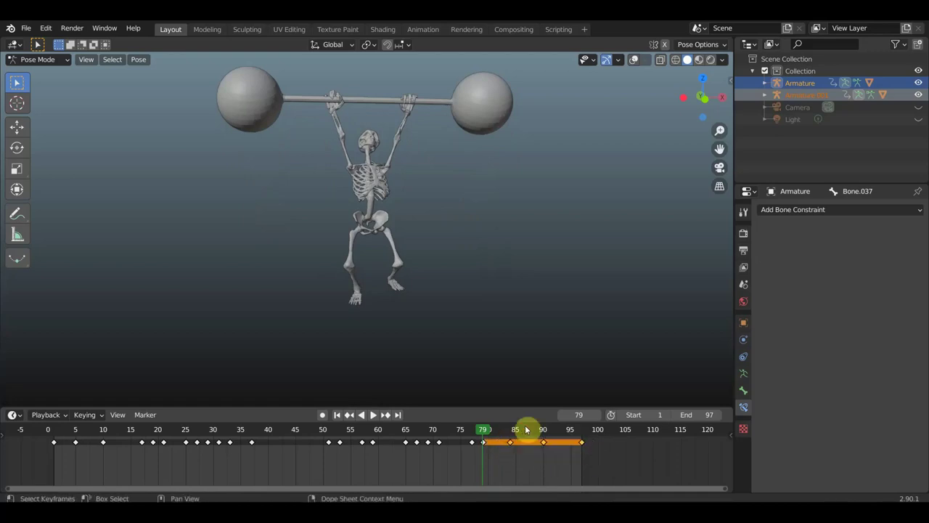
{"action": "key", "text": "x"}
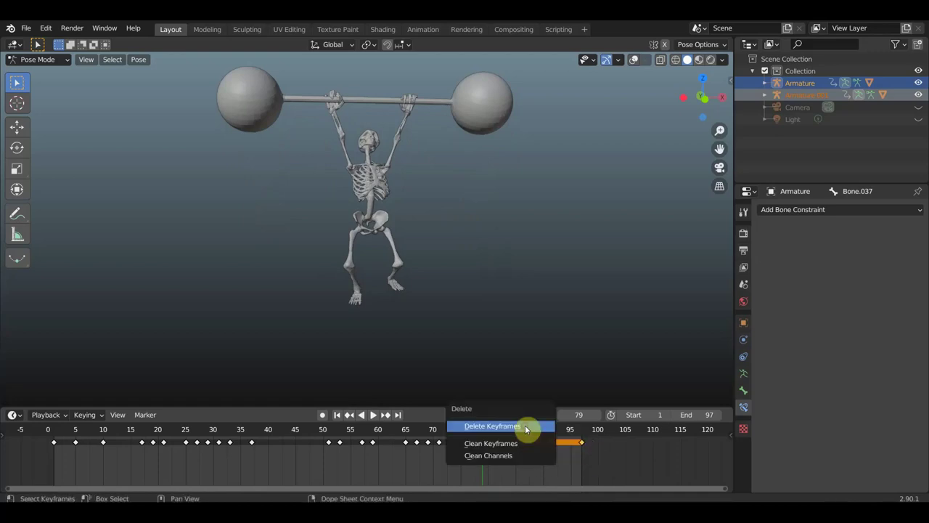
{"action": "left_click", "coordinate": [525, 428]}
{"action": "left_click", "coordinate": [373, 415]}
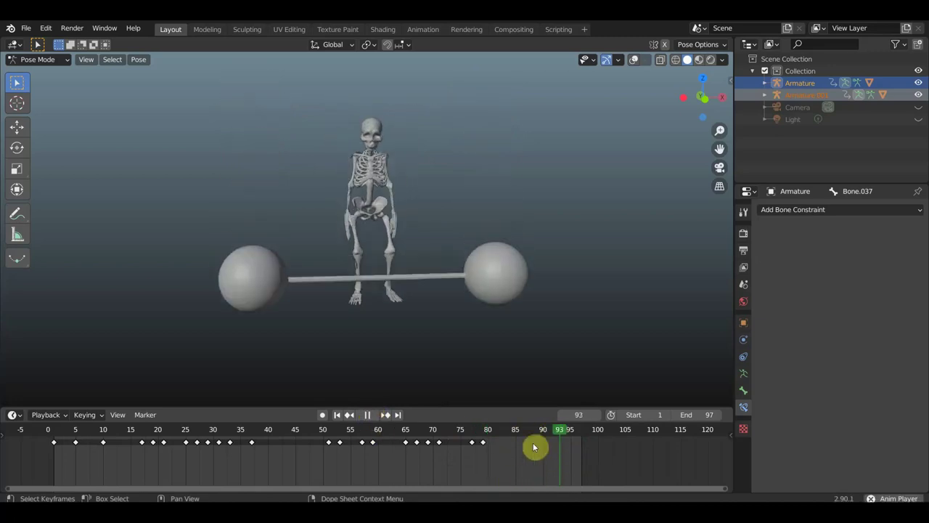
{"action": "left_click", "coordinate": [367, 415]}
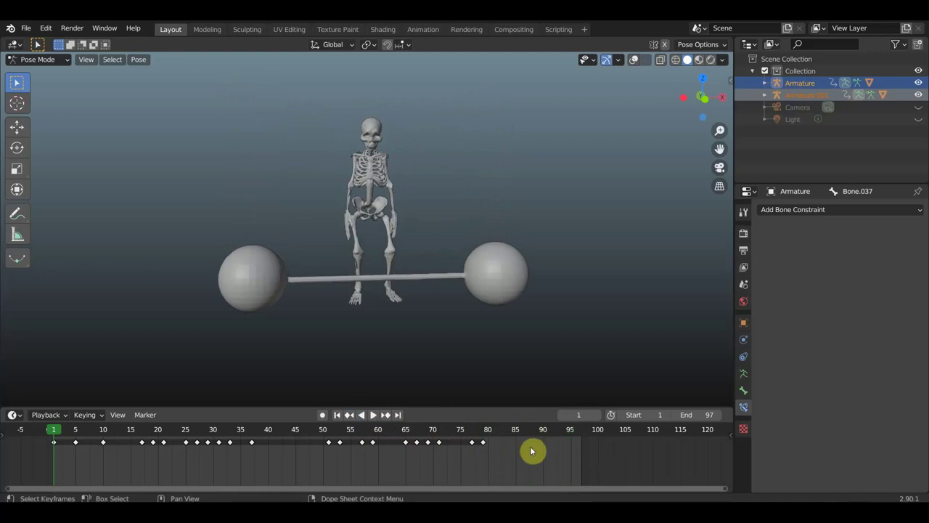
- Insert a Location & Rotation keyframe for the overhead pose at frame 79
{"action": "left_click", "coordinate": [445, 436]}
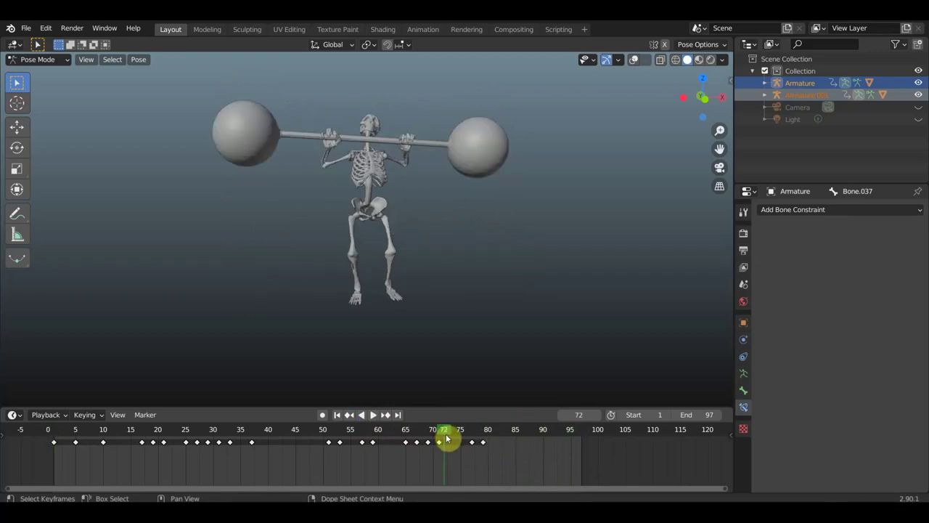
{"action": "key", "text": "space"}
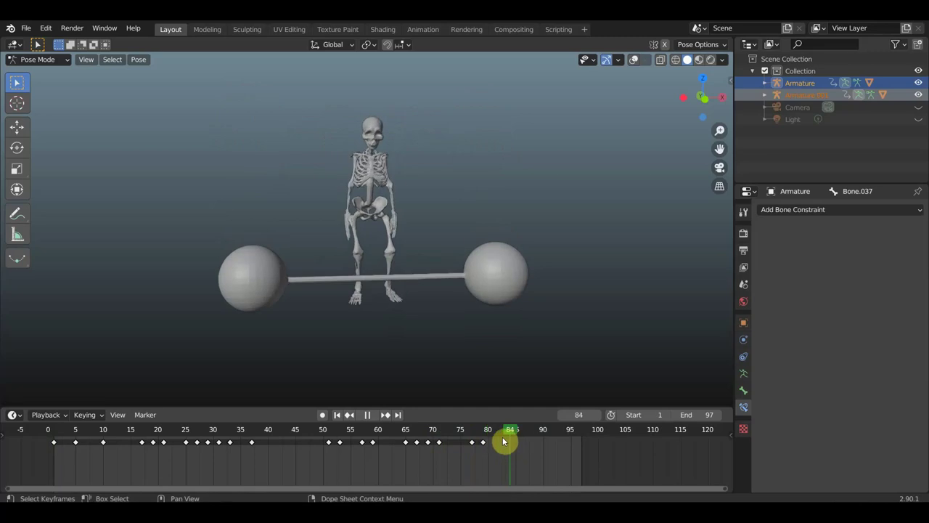
{"action": "left_click", "coordinate": [492, 440]}
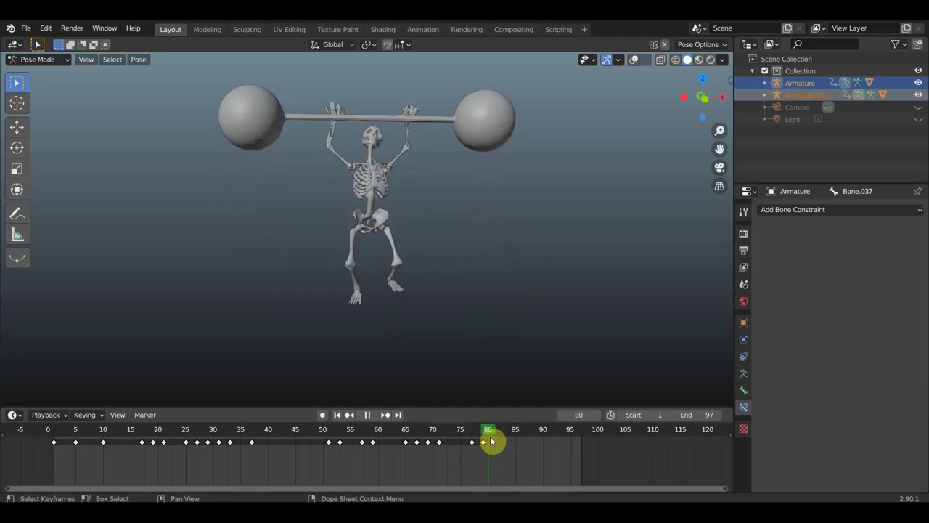
{"action": "left_click_drag", "start_coordinate": [488, 441], "coordinate": [483, 441]}
{"action": "key", "text": "space"}
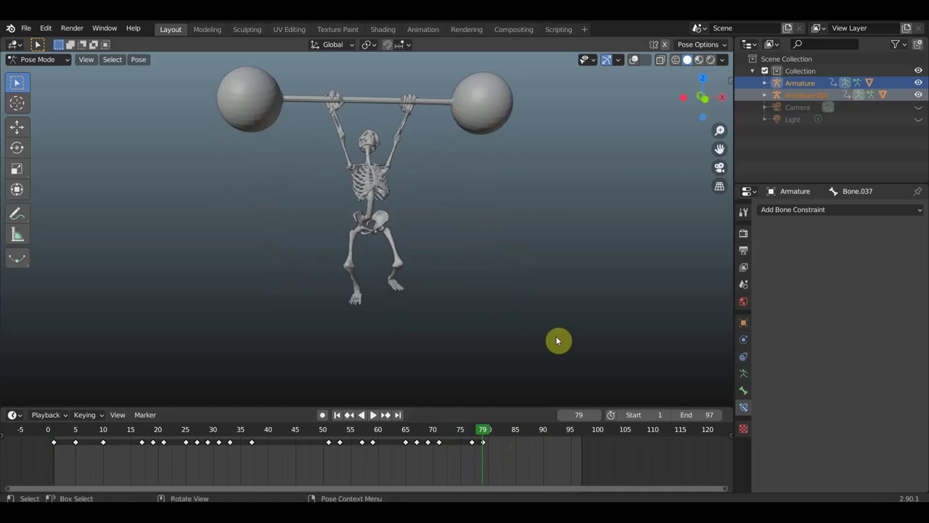
{"action": "key", "text": "i"}
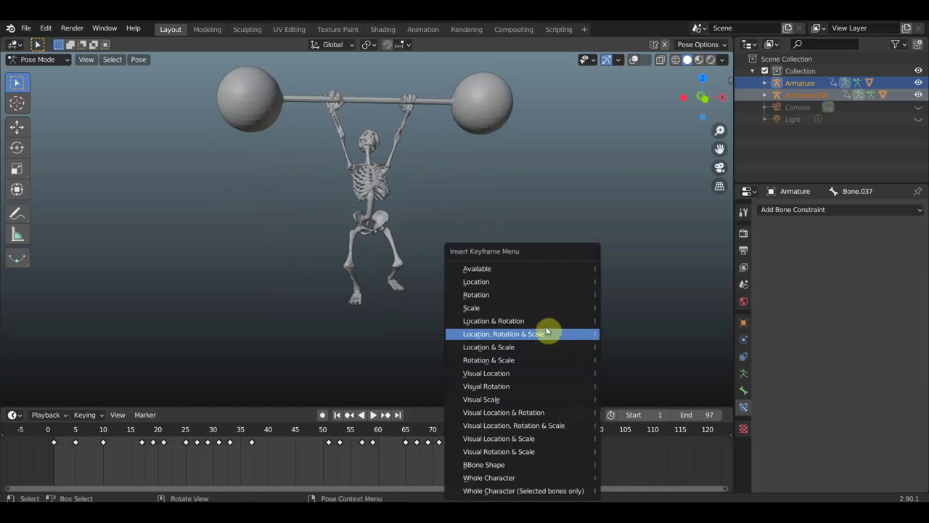
{"action": "left_click", "coordinate": [534, 322]}
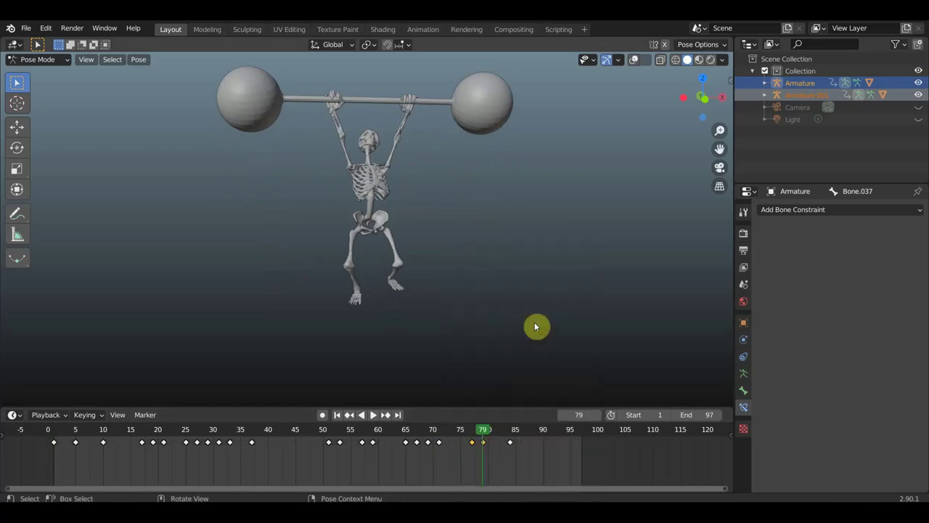
- Delete the keyframes at frame 83 and play back to check
{"action": "left_click", "coordinate": [502, 430]}
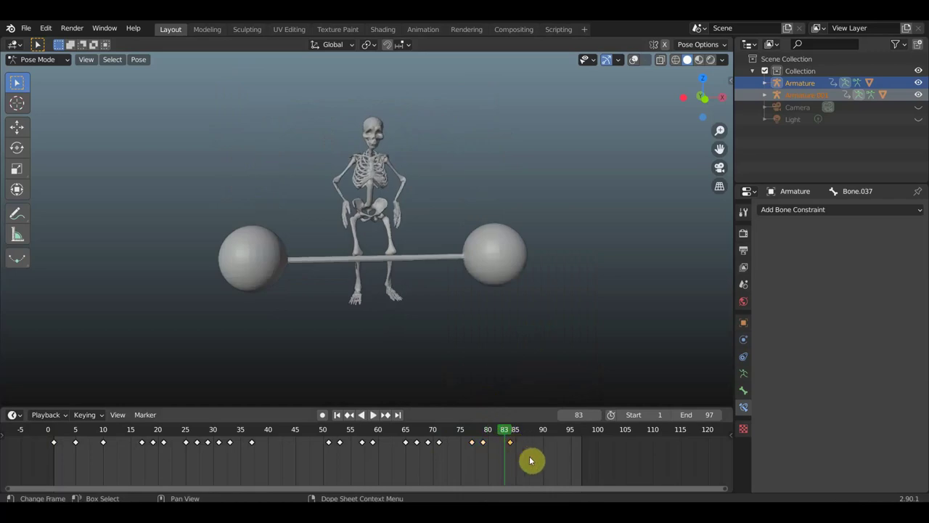
{"action": "key", "text": "x"}
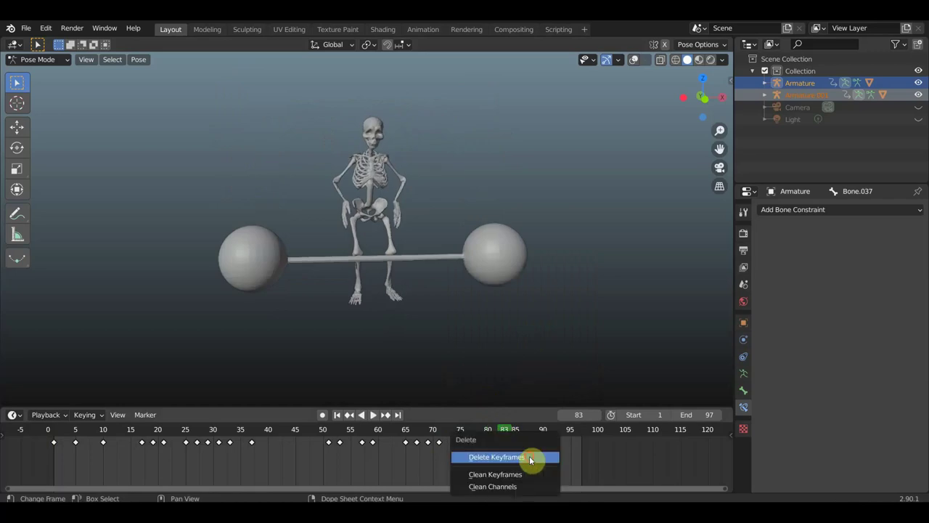
{"action": "left_click", "coordinate": [529, 456]}
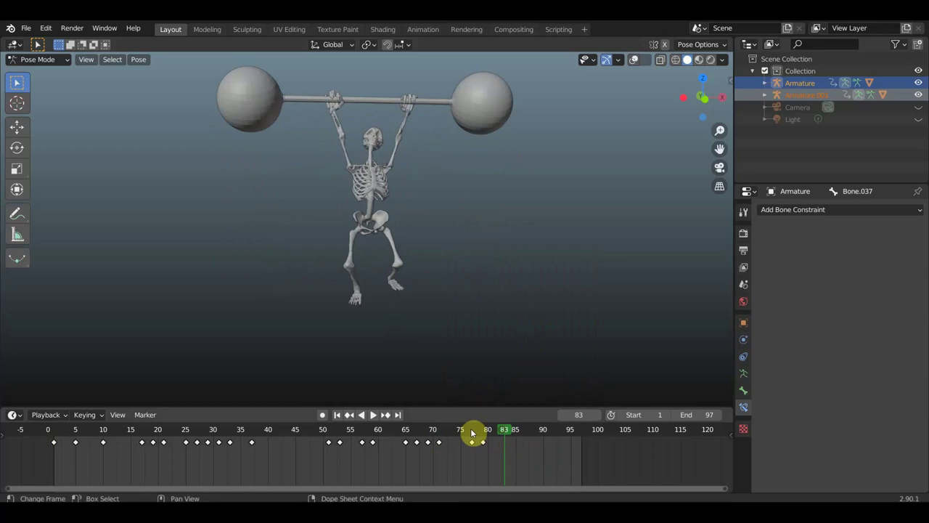
{"action": "key", "text": "space"}
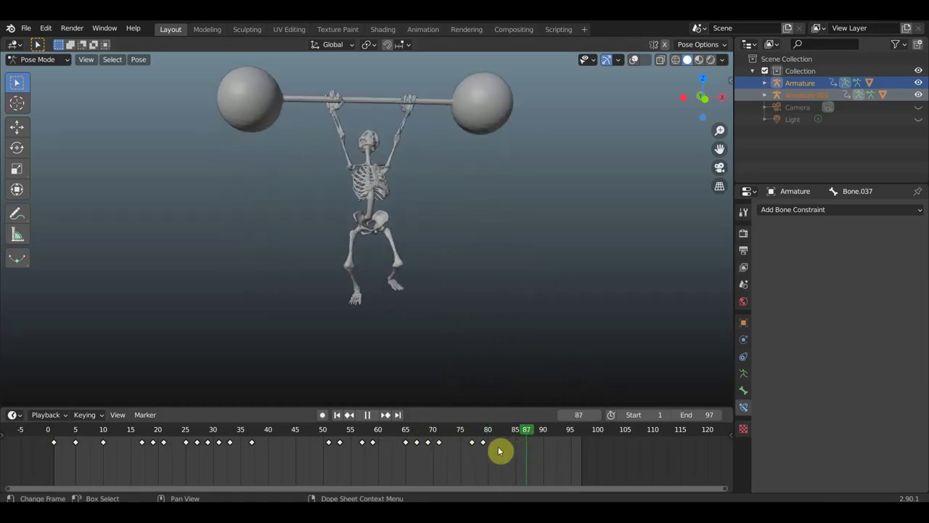
{"action": "key", "text": "Escape"}
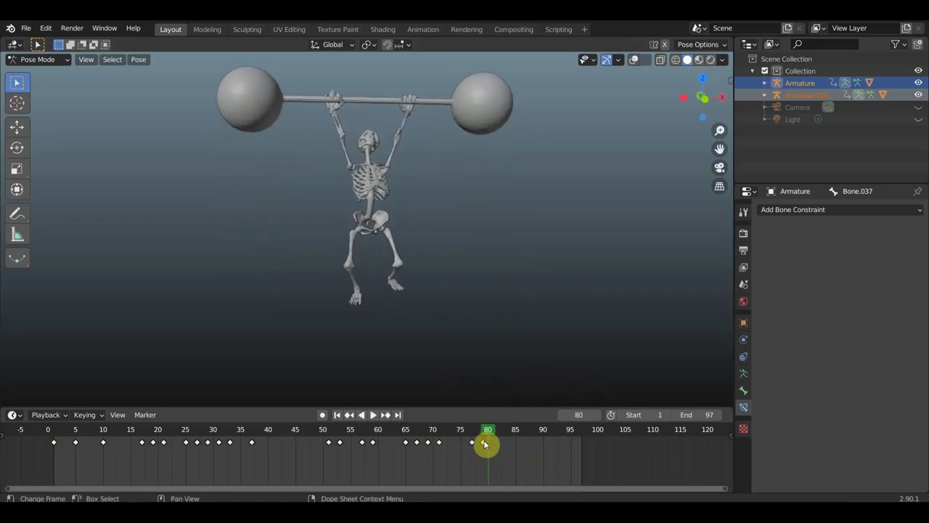
- Move the frame-80 keyframe later to about frame 85
{"action": "left_click", "coordinate": [484, 440]}
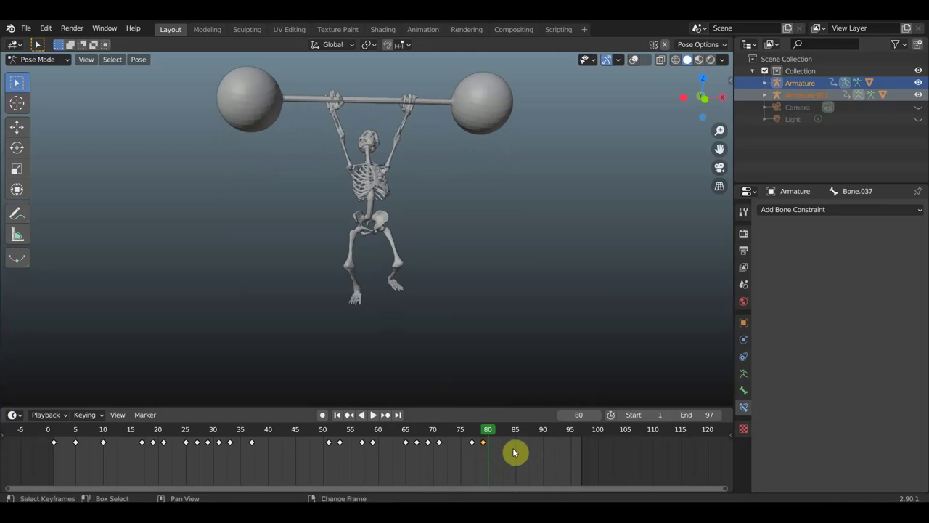
{"action": "key", "text": "g"}
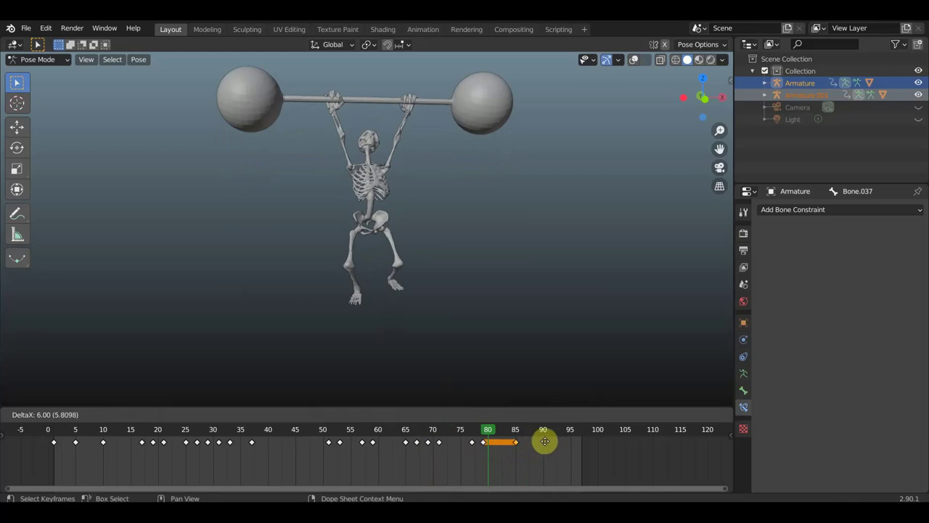
{"action": "left_click", "coordinate": [544, 440]}
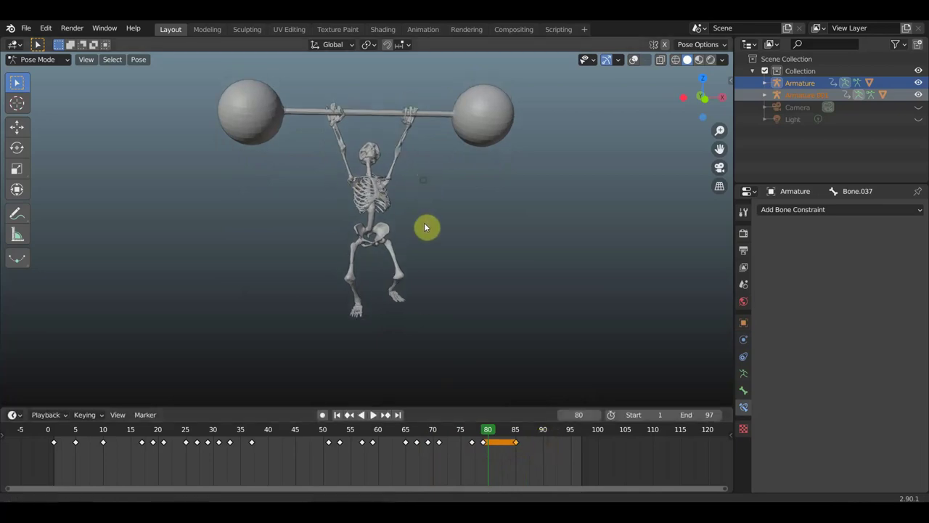
{"action": "scroll", "coordinate": [423, 249], "scroll_direction": "up", "scroll_amount": 2}
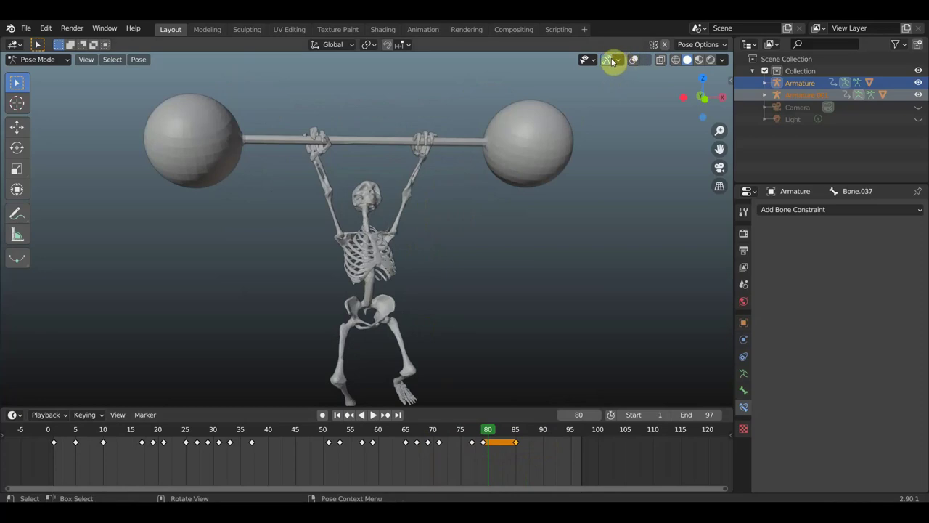
- Show the rig's bones again and raise the selected upper-body bones, including Bone.026
{"action": "left_click", "coordinate": [633, 60]}
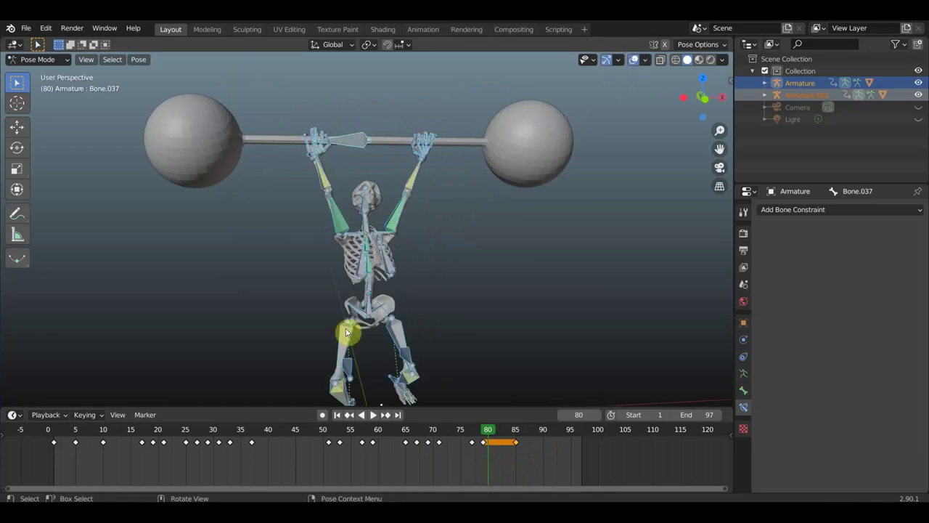
{"action": "left_click", "coordinate": [354, 241]}
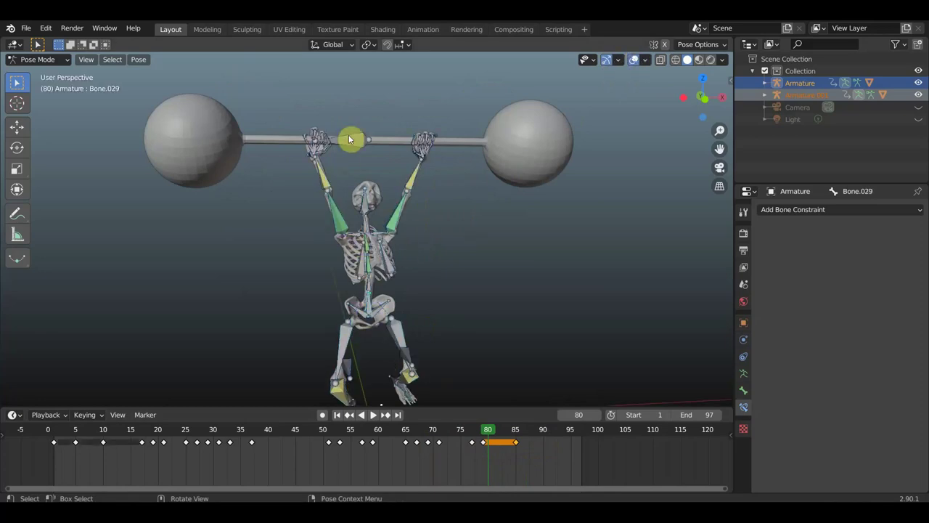
{"action": "left_click", "coordinate": [338, 147]}
{"action": "middle_click_drag", "start_coordinate": [340, 163], "coordinate": [473, 162]}
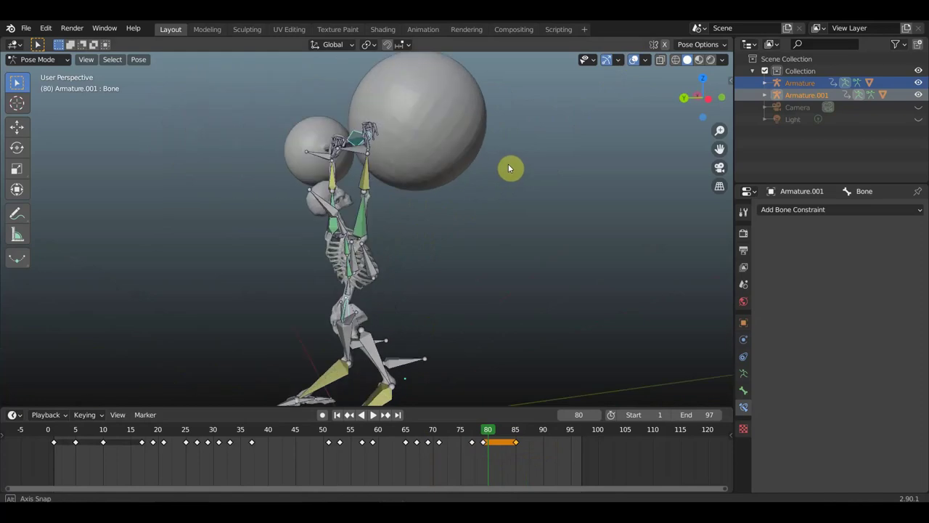
{"action": "left_click", "coordinate": [298, 151]}
{"action": "middle_click_drag", "start_coordinate": [509, 233], "coordinate": [394, 228]}
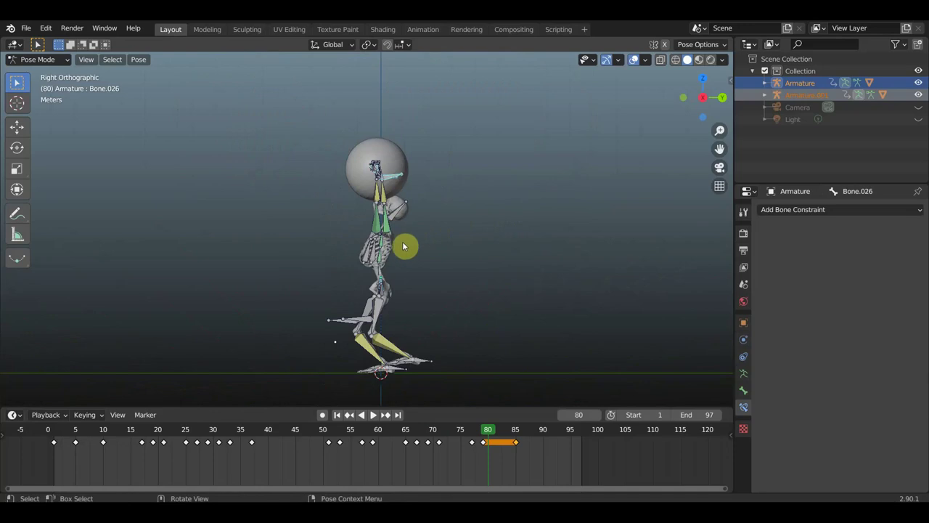
{"action": "key", "text": "g"}
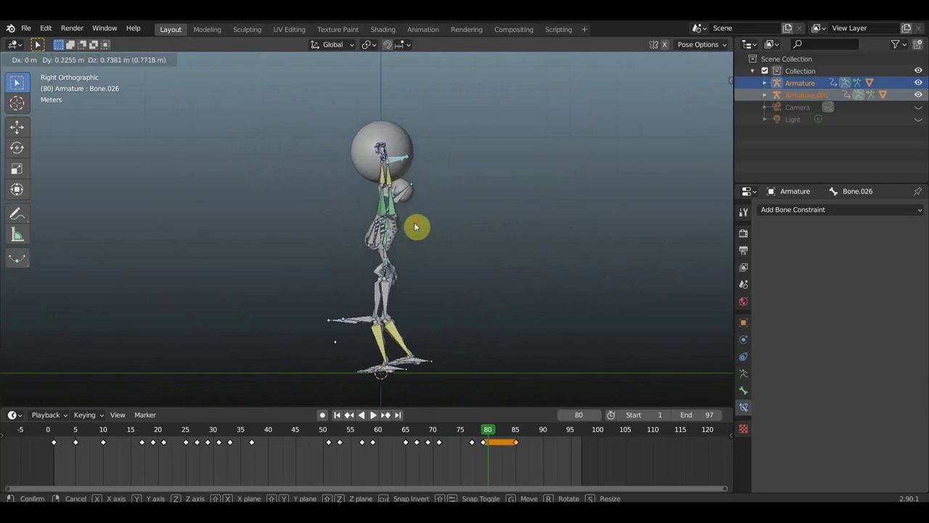
{"action": "left_click", "coordinate": [421, 254]}
- Move leg bone Bone.038 into a step, then key Location & Rotation for all bones at frame 80
{"action": "left_click", "coordinate": [422, 363]}
{"action": "mouse_move", "coordinate": [443, 350]}
{"action": "middle_mouse_down"}
{"action": "mouse_move", "coordinate": [529, 354]}
{"action": "mouse_move", "coordinate": [455, 347]}
{"action": "middle_mouse_up"}
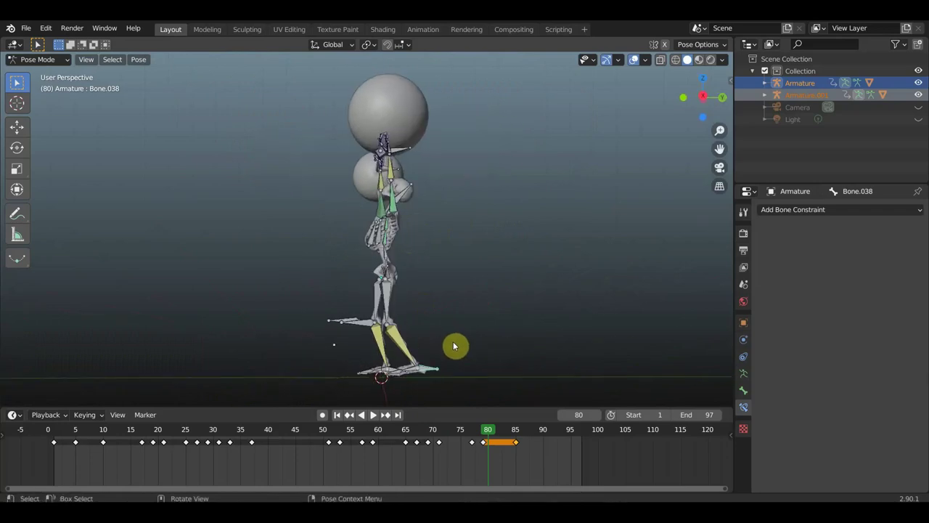
{"action": "key", "text": "KP_3"}
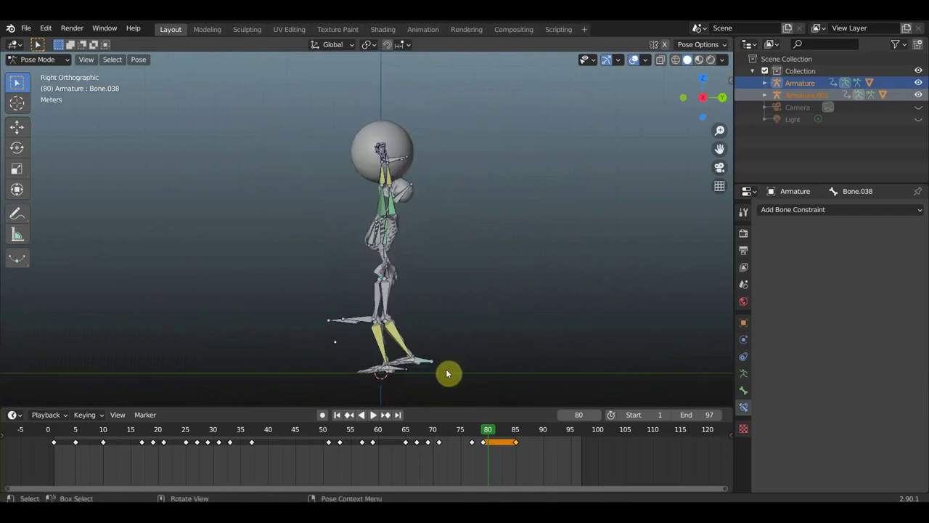
{"action": "key", "text": "g"}
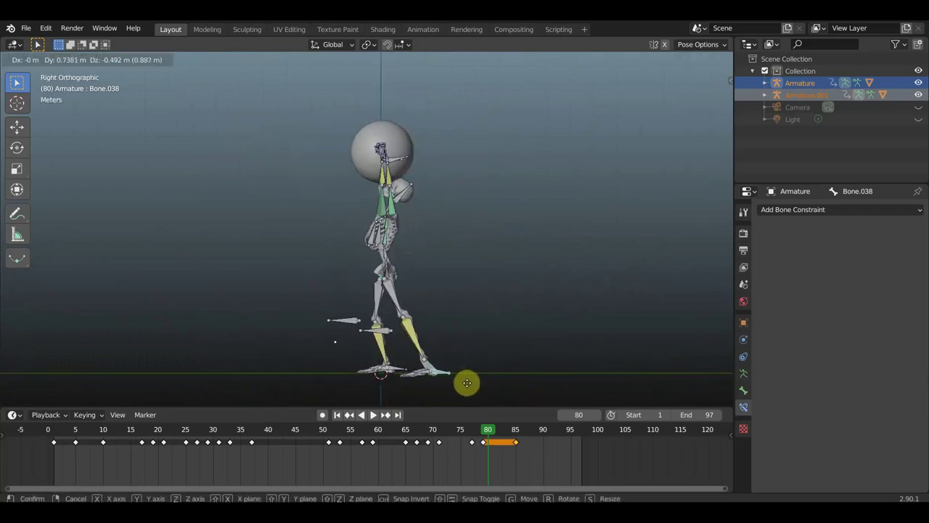
{"action": "left_click", "coordinate": [468, 381]}
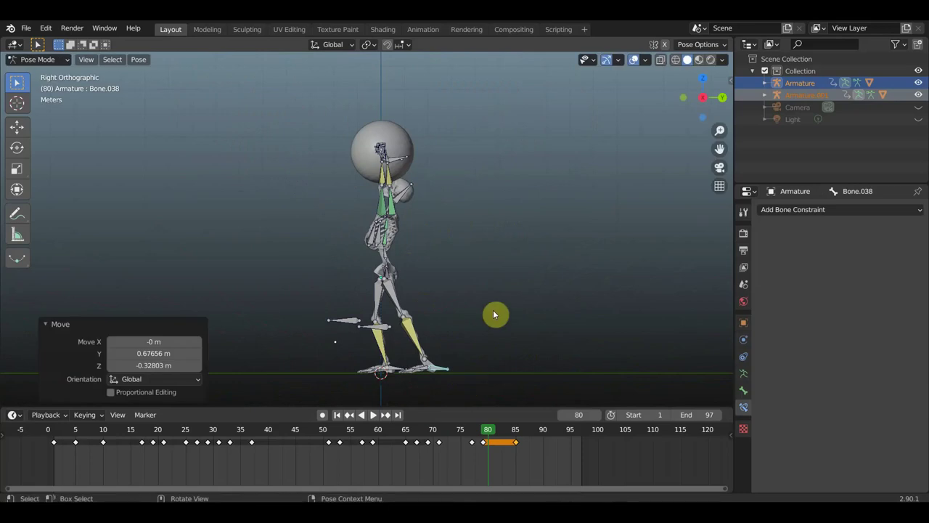
{"action": "key", "text": "a"}
{"action": "key", "text": "i"}
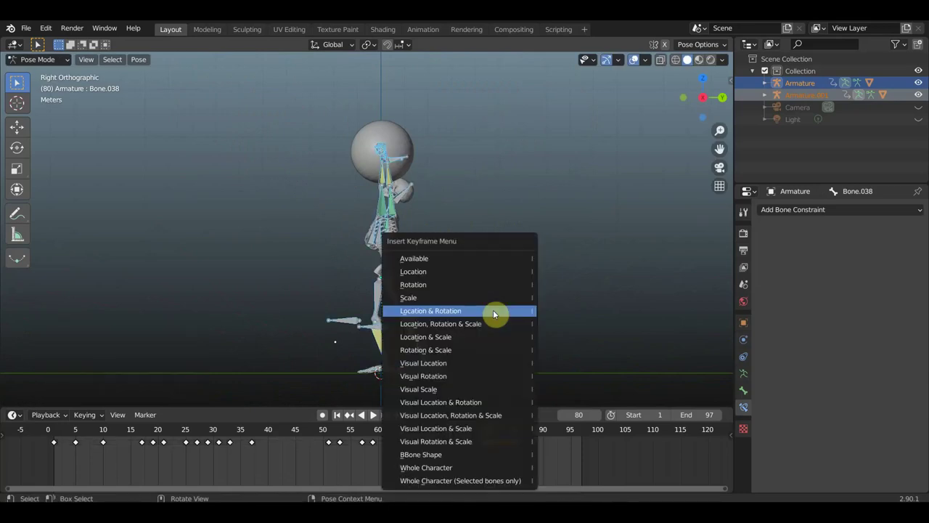
{"action": "left_click", "coordinate": [493, 310]}
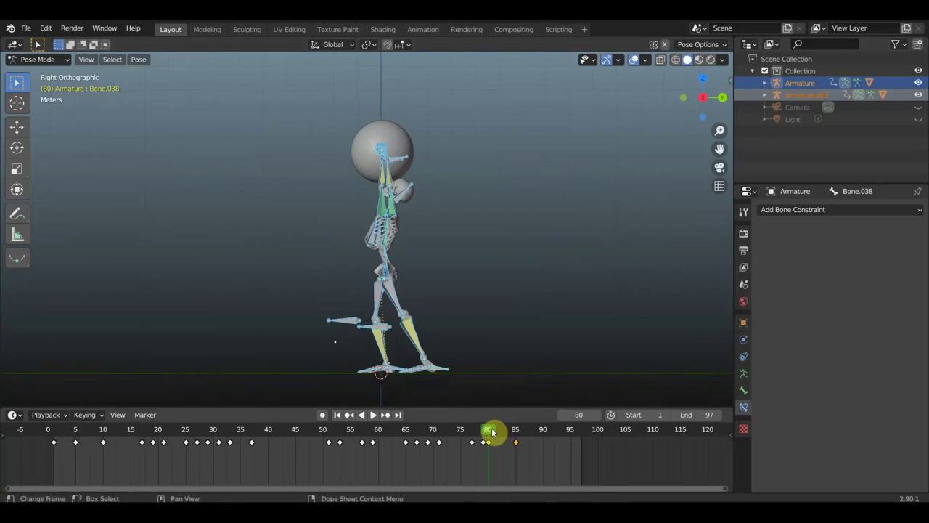
- Delete the frame-85 keys and shift the frame-80 key to frame 85
{"action": "left_click", "coordinate": [516, 431]}
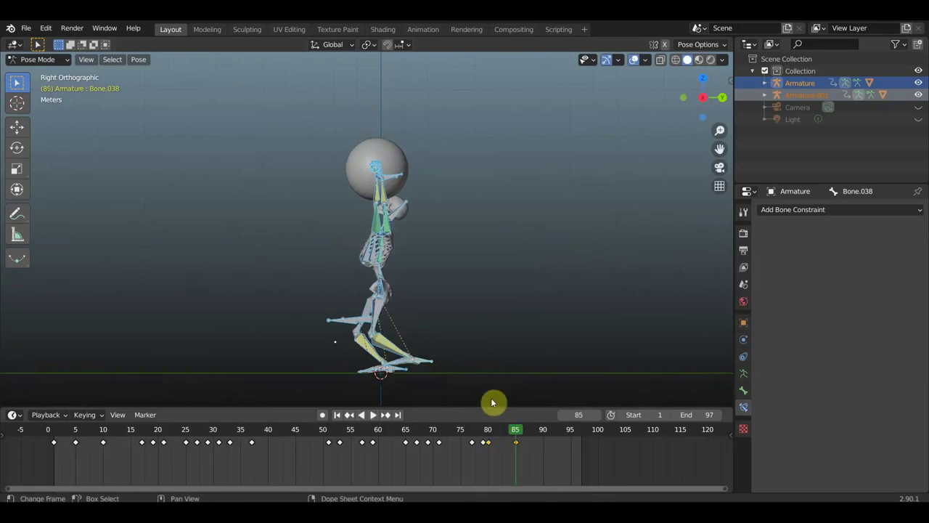
{"action": "key", "text": "x"}
{"action": "left_click", "coordinate": [540, 450]}
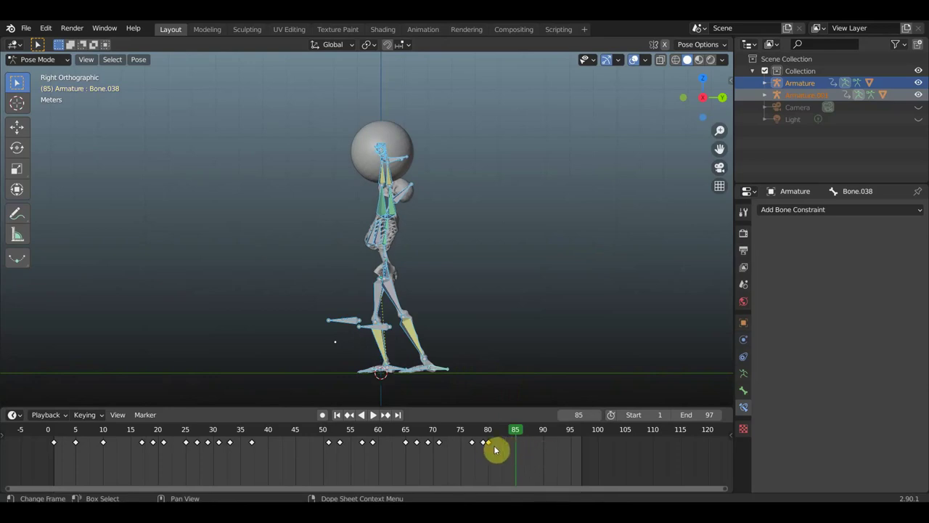
{"action": "left_click_drag", "start_coordinate": [494, 446], "coordinate": [524, 445]}
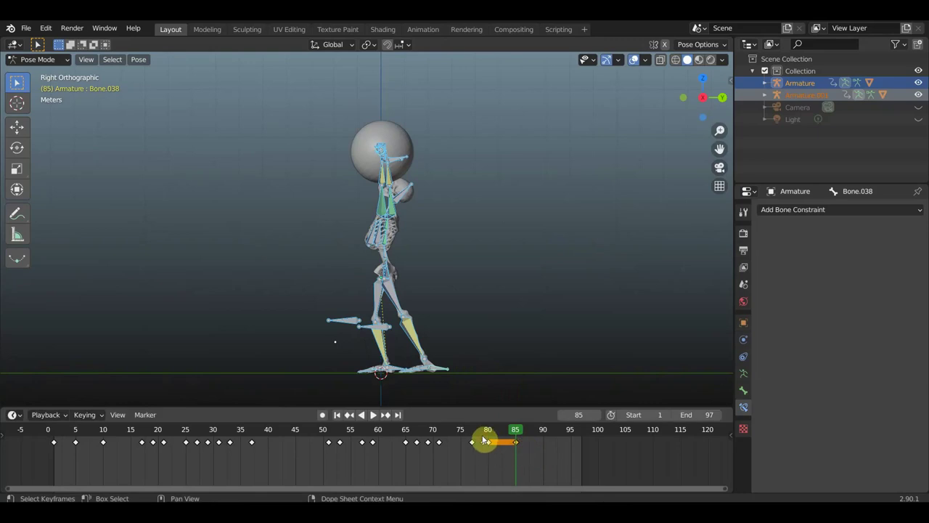
- At frame 79, move the foot bone back and down, then key Location & Rotation
{"action": "left_click", "coordinate": [483, 440]}
{"action": "left_click", "coordinate": [422, 363]}
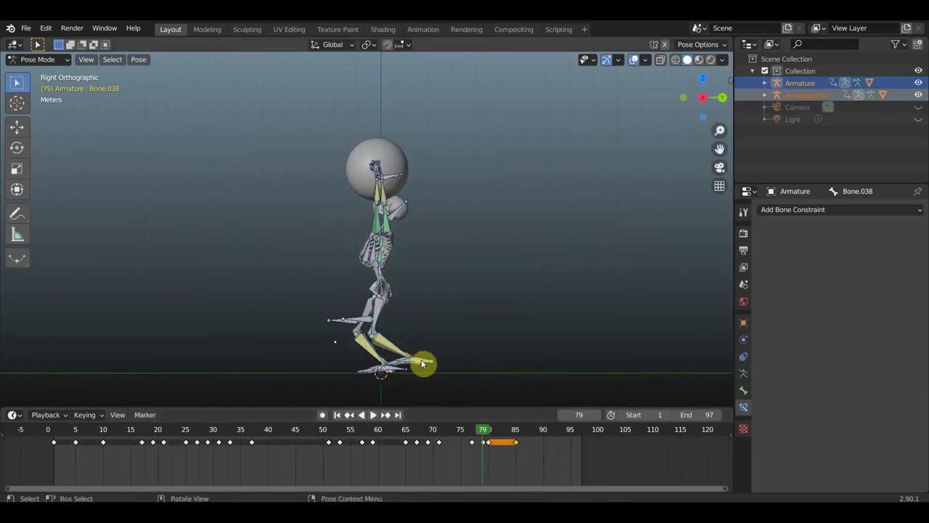
{"action": "left_click_drag", "start_coordinate": [438, 368], "coordinate": [440, 373]}
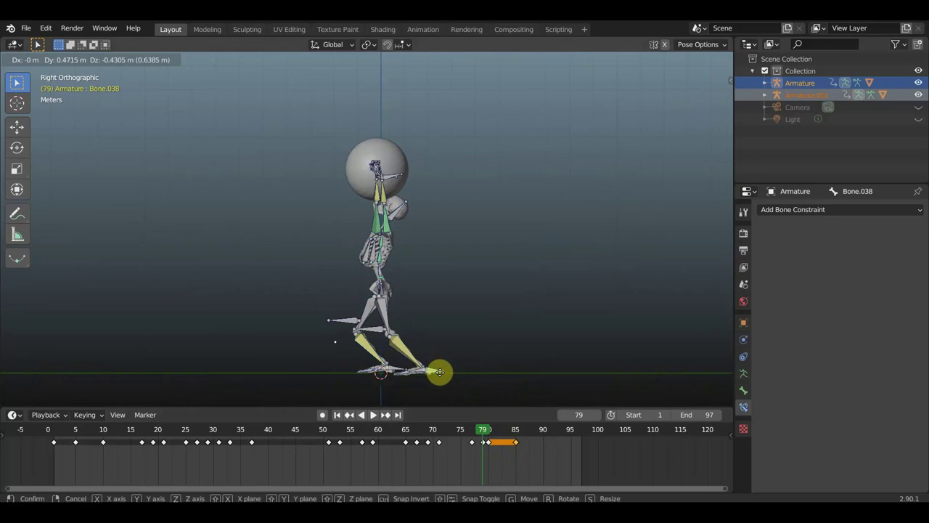
{"action": "left_click_drag", "start_coordinate": [440, 373], "coordinate": [439, 373]}
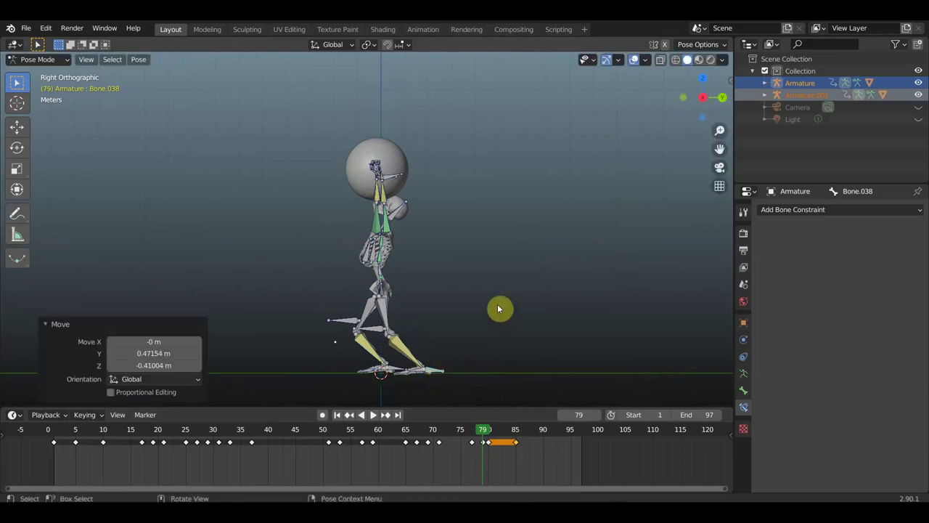
{"action": "key", "text": "a"}
{"action": "key", "text": "i"}
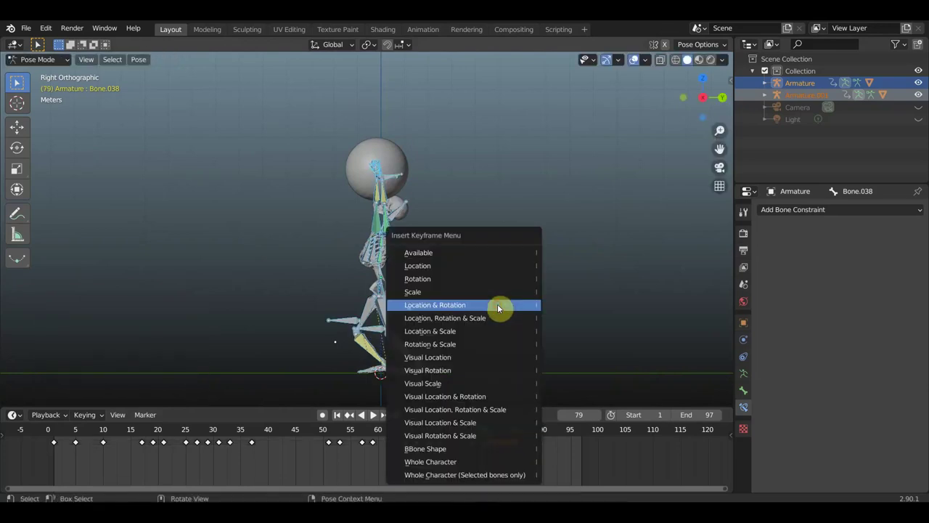
{"action": "left_click", "coordinate": [497, 305]}
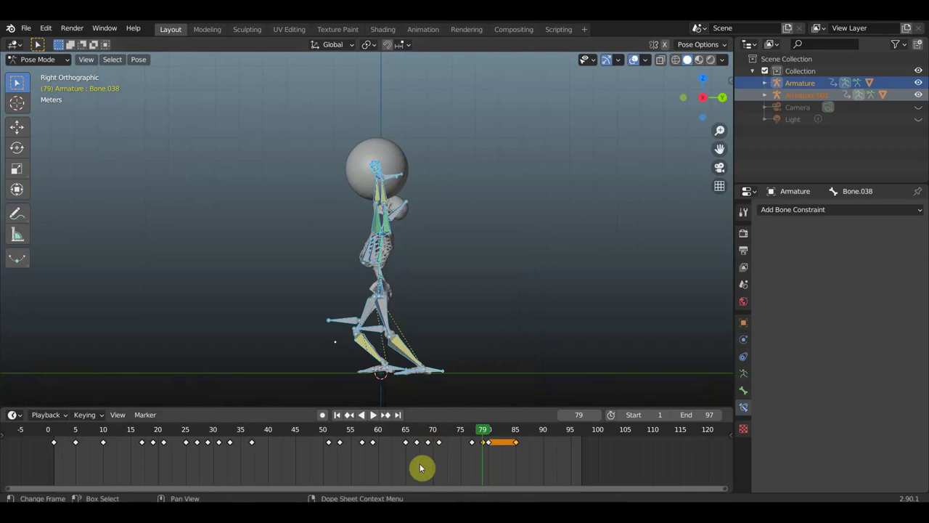
- At frame 77, shift the foot about 0.23 m along Y and 0.14 m down, then key Location & Rotation
{"action": "left_click", "coordinate": [470, 436]}
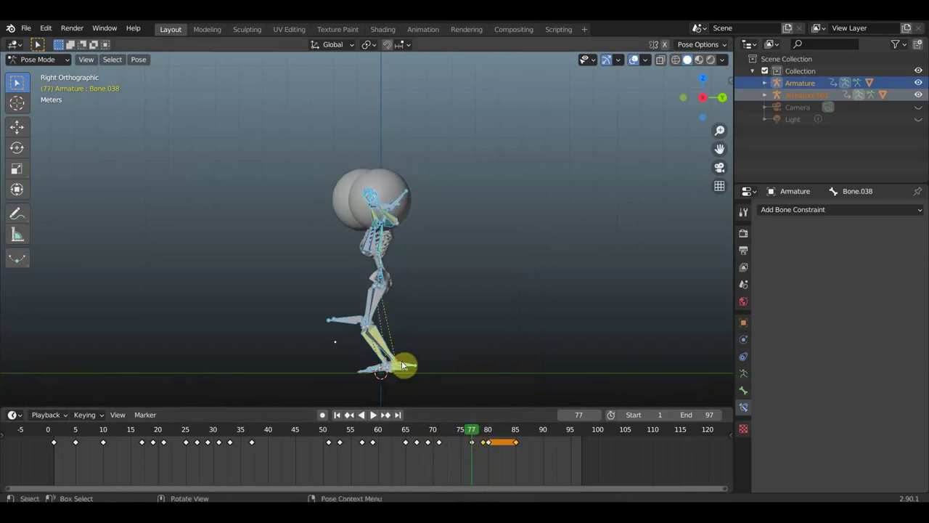
{"action": "left_click", "coordinate": [403, 365]}
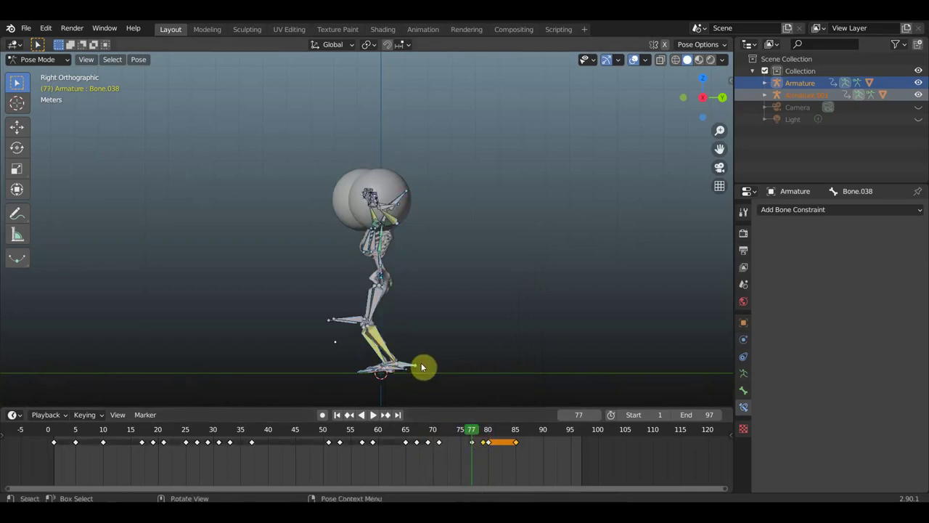
{"action": "key", "text": "g"}
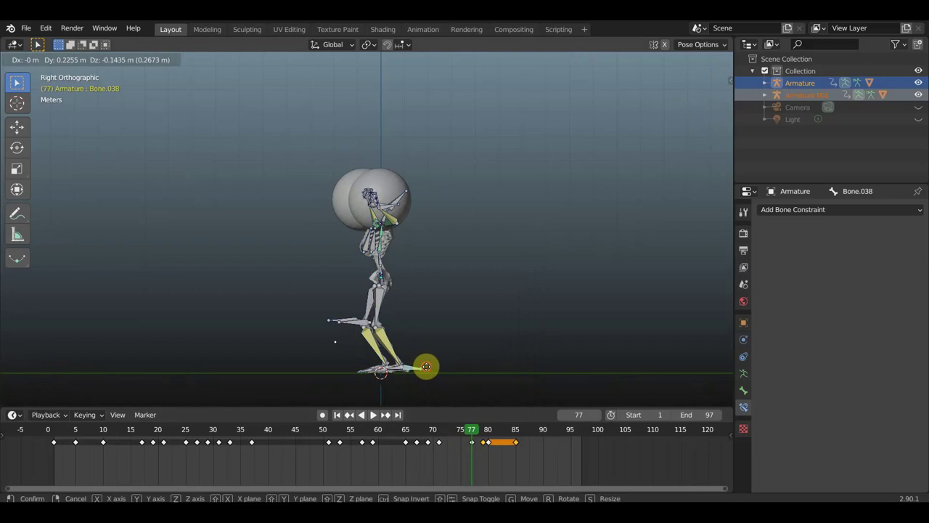
{"action": "left_click", "coordinate": [489, 337]}
{"action": "key", "text": "a"}
{"action": "key", "text": "i"}
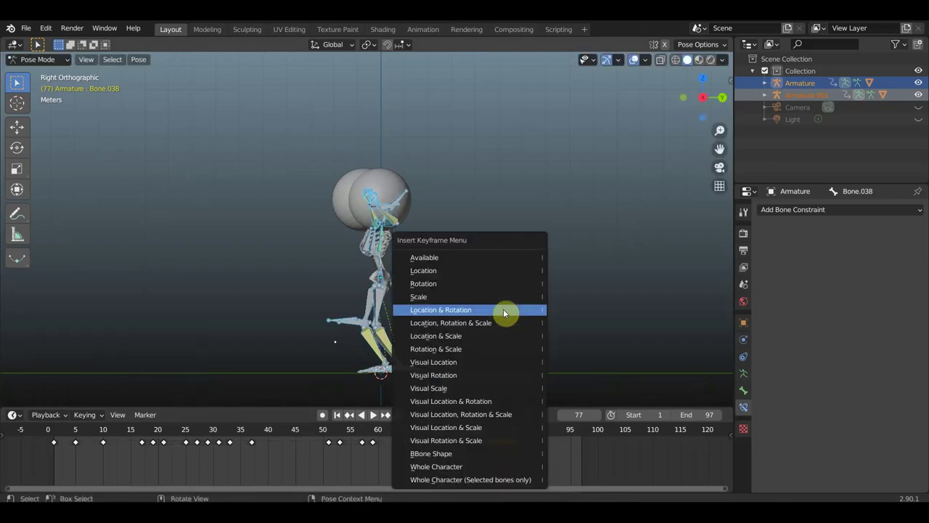
{"action": "left_click", "coordinate": [504, 312]}
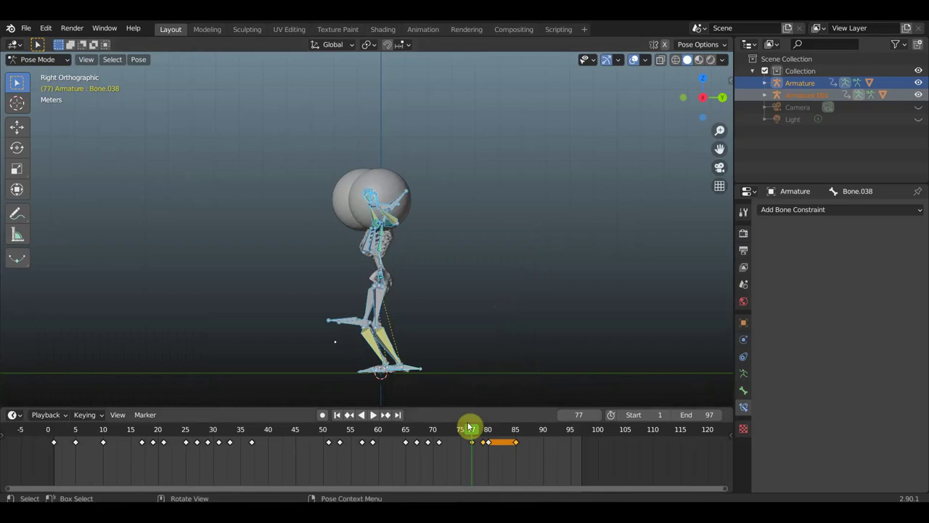
{"action": "left_click", "coordinate": [439, 437]}
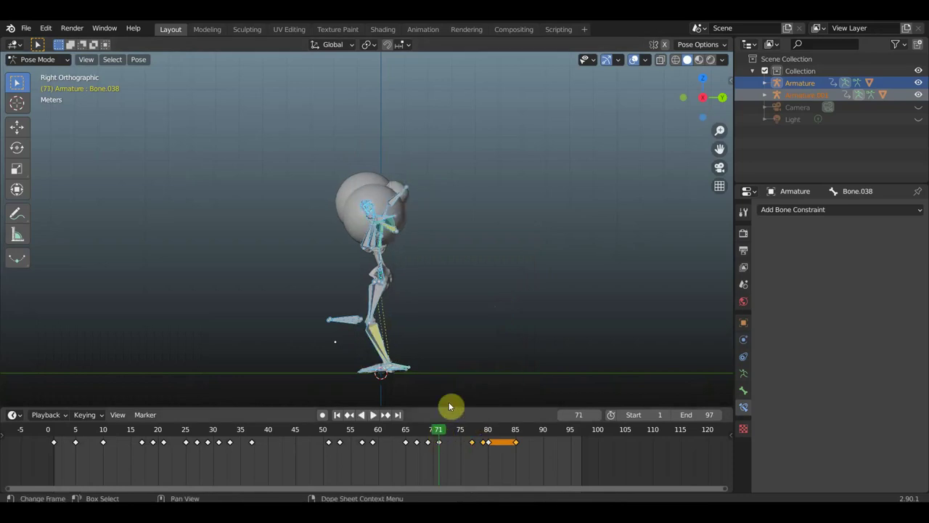
{"action": "left_click", "coordinate": [517, 438]}
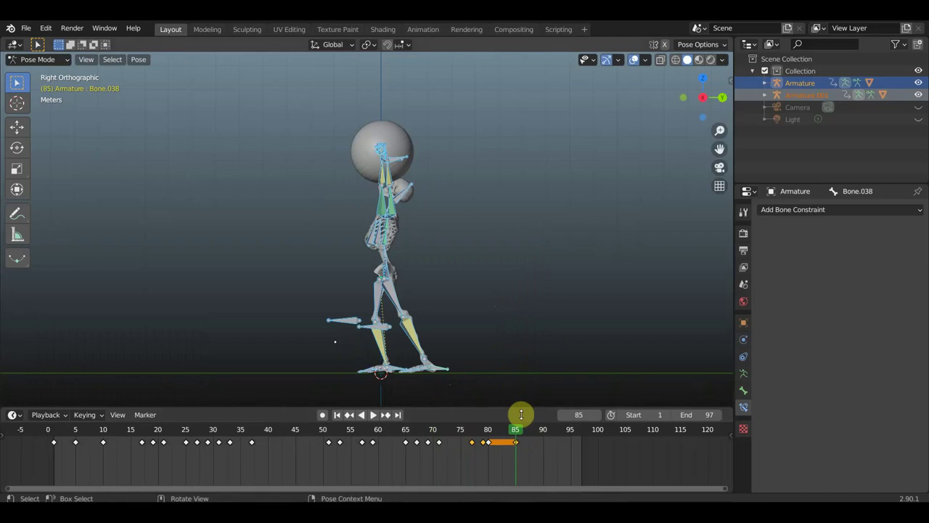
- Stop at frame 90 and select the barbell's bone from a side view
{"action": "key", "text": "space"}
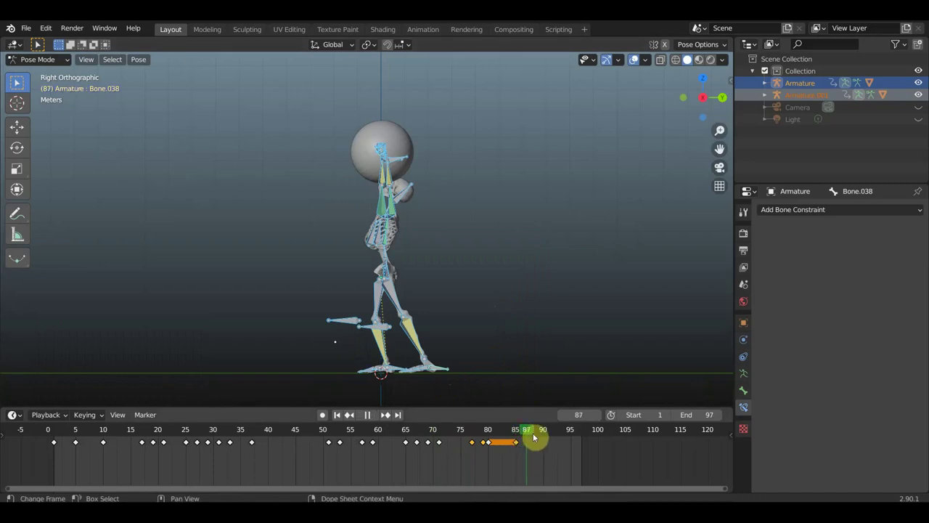
{"action": "key", "text": "space"}
{"action": "left_click", "coordinate": [544, 441]}
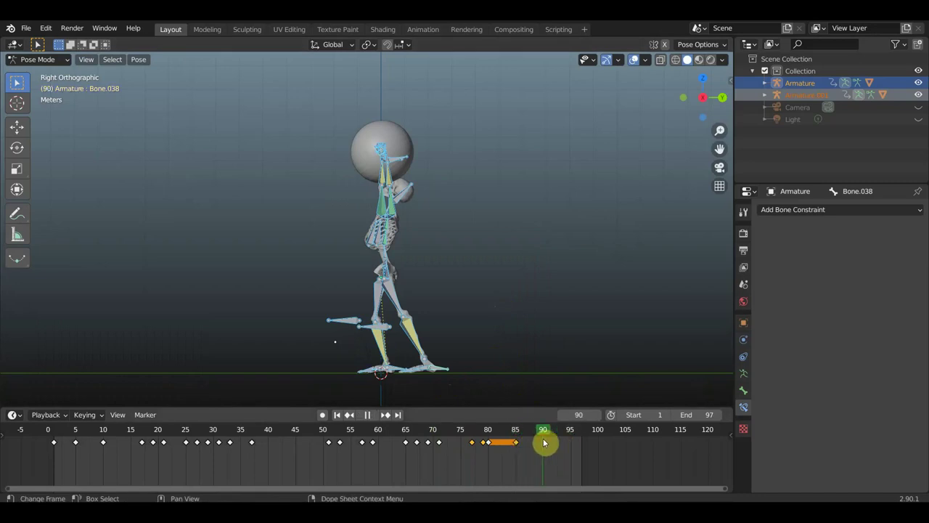
{"action": "mouse_move", "coordinate": [520, 330]}
{"action": "middle_mouse_down"}
{"action": "mouse_move", "coordinate": [599, 336]}
{"action": "mouse_move", "coordinate": [495, 334]}
{"action": "mouse_move", "coordinate": [493, 317]}
{"action": "mouse_move", "coordinate": [443, 321]}
{"action": "mouse_move", "coordinate": [452, 307]}
{"action": "mouse_move", "coordinate": [423, 307]}
{"action": "middle_mouse_up"}
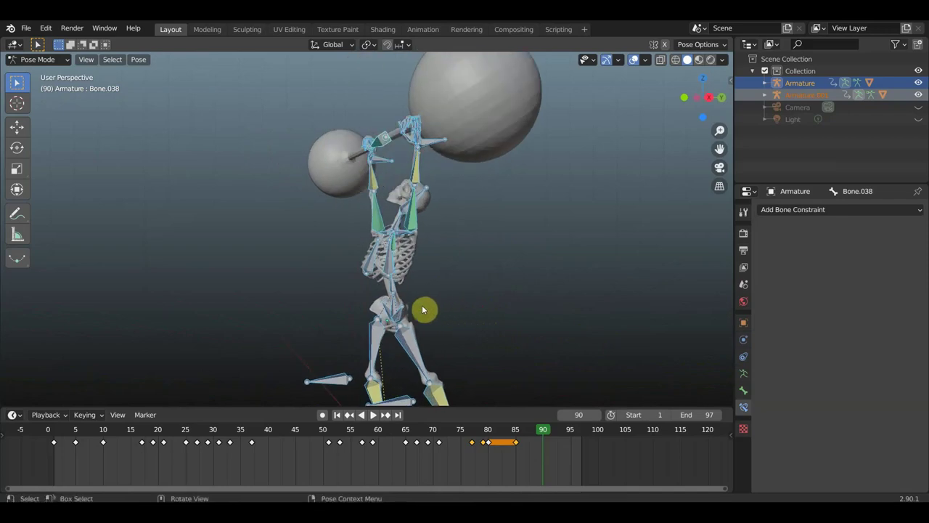
{"action": "left_click", "coordinate": [440, 304]}
{"action": "mouse_move", "coordinate": [439, 304]}
{"action": "middle_mouse_down"}
{"action": "mouse_move", "coordinate": [477, 306]}
{"action": "mouse_move", "coordinate": [471, 299]}
{"action": "middle_mouse_up"}
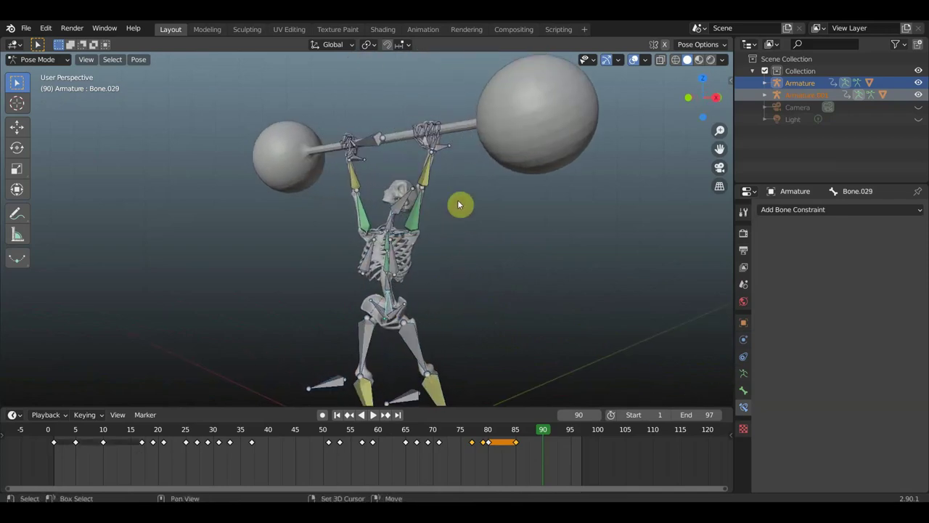
{"action": "left_click", "coordinate": [366, 139]}
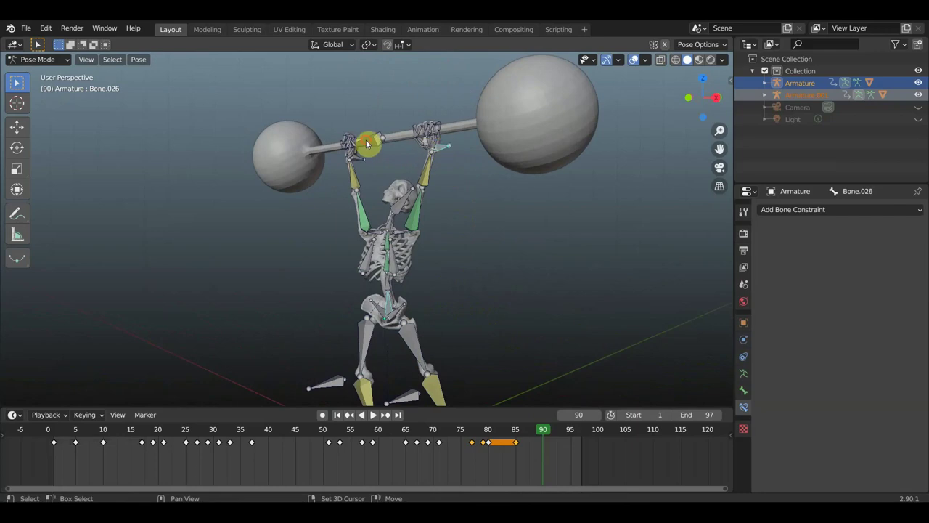
{"action": "mouse_move", "coordinate": [578, 314]}
{"action": "middle_mouse_down"}
{"action": "mouse_move", "coordinate": [477, 315]}
{"action": "mouse_move", "coordinate": [536, 307]}
{"action": "middle_mouse_up"}
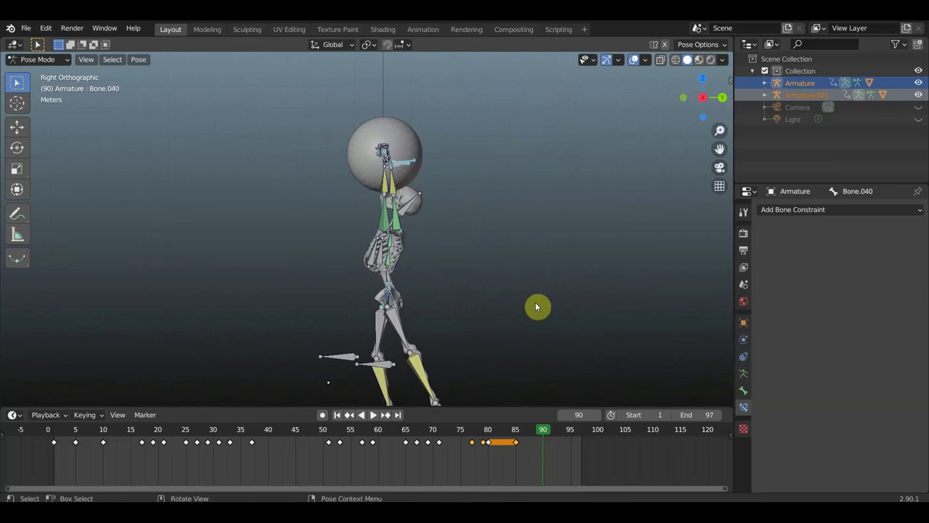
- Lean the body back (Bone.040 rotated -26.6°, lowered ~0.5 m), key Location & Rotation, and replay
{"action": "key", "text": "r"}
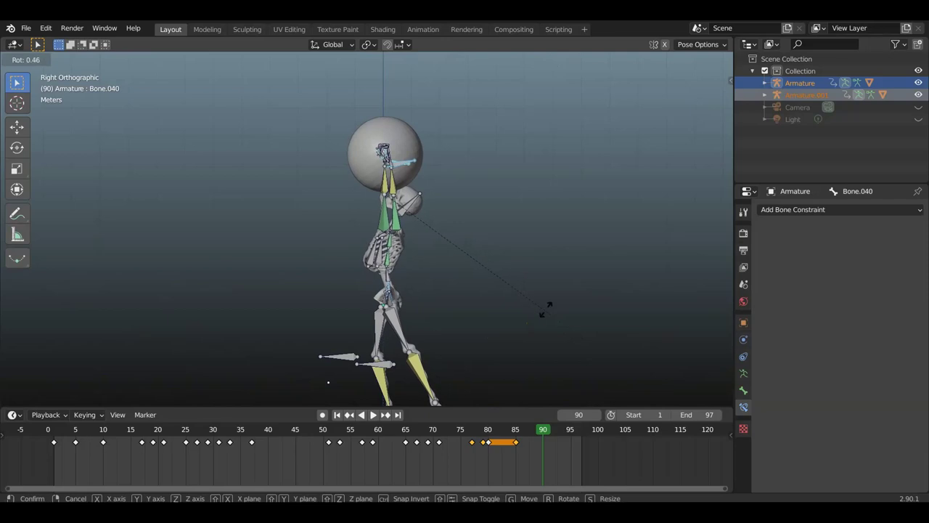
{"action": "left_click", "coordinate": [488, 302]}
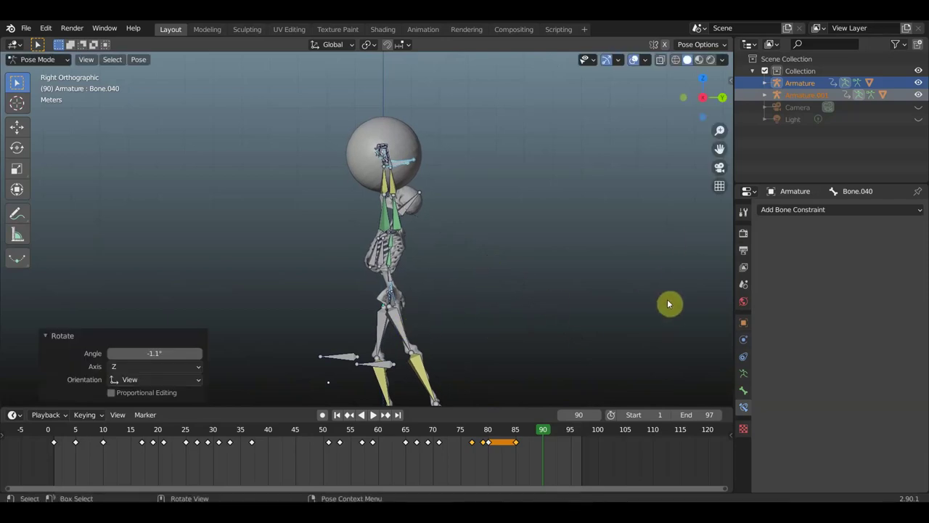
{"action": "key", "text": "r"}
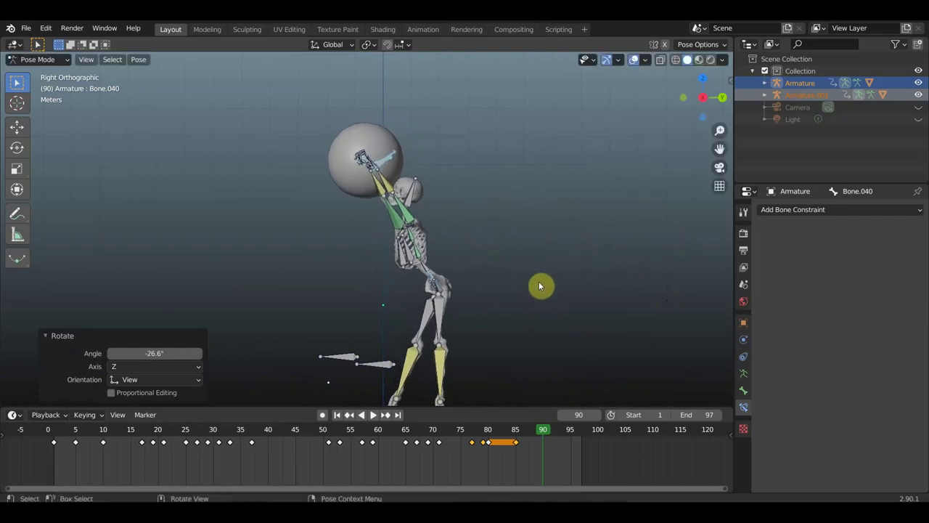
{"action": "key", "text": "g"}
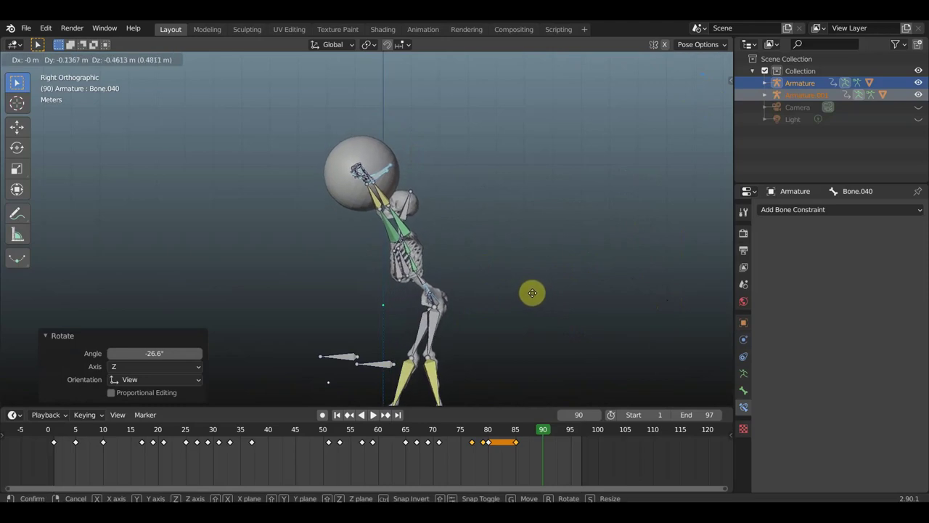
{"action": "left_click", "coordinate": [572, 273]}
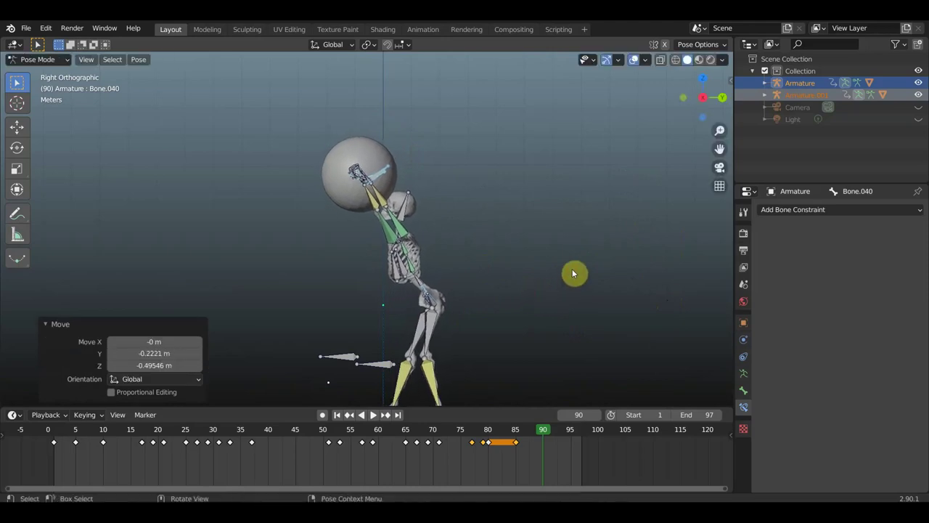
{"action": "key", "text": "a"}
{"action": "key", "text": "i"}
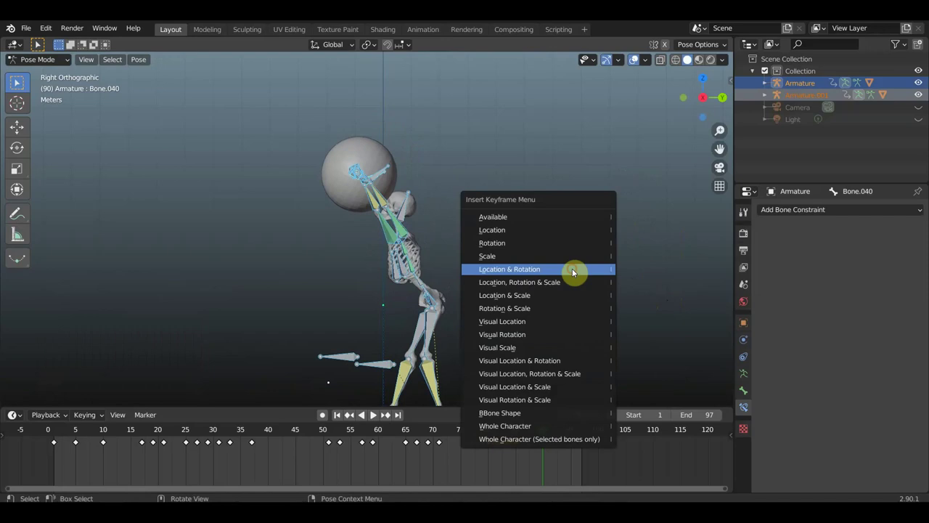
{"action": "left_click", "coordinate": [572, 270]}
{"action": "key", "text": "space"}
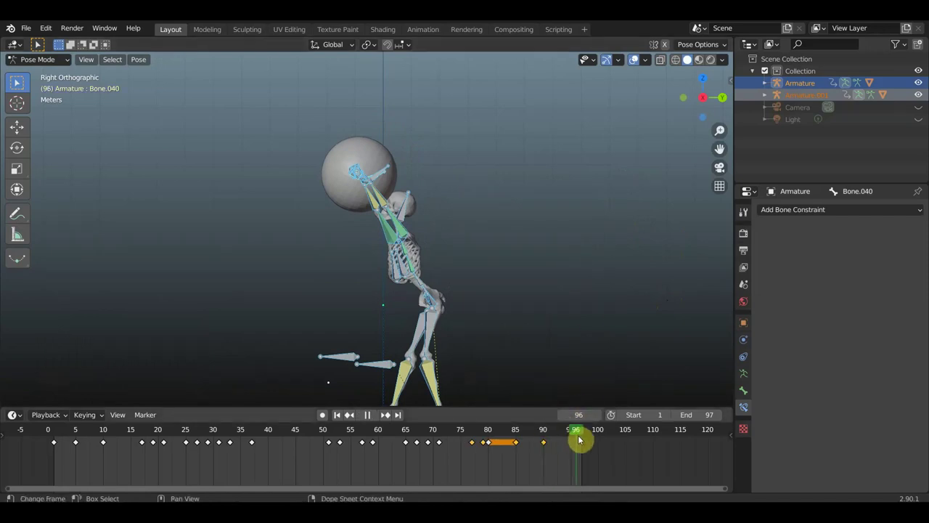
- Stop playback and move the barbell control bone down onto the ground in right side view
{"action": "key", "text": "space"}
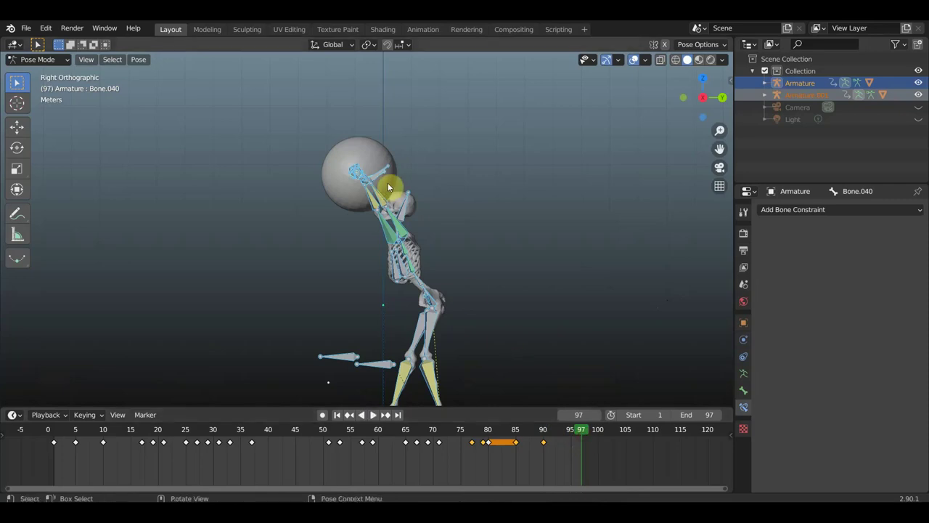
{"action": "mouse_move", "coordinate": [388, 182]}
{"action": "middle_mouse_down"}
{"action": "mouse_move", "coordinate": [455, 203]}
{"action": "mouse_move", "coordinate": [532, 204]}
{"action": "middle_mouse_up"}
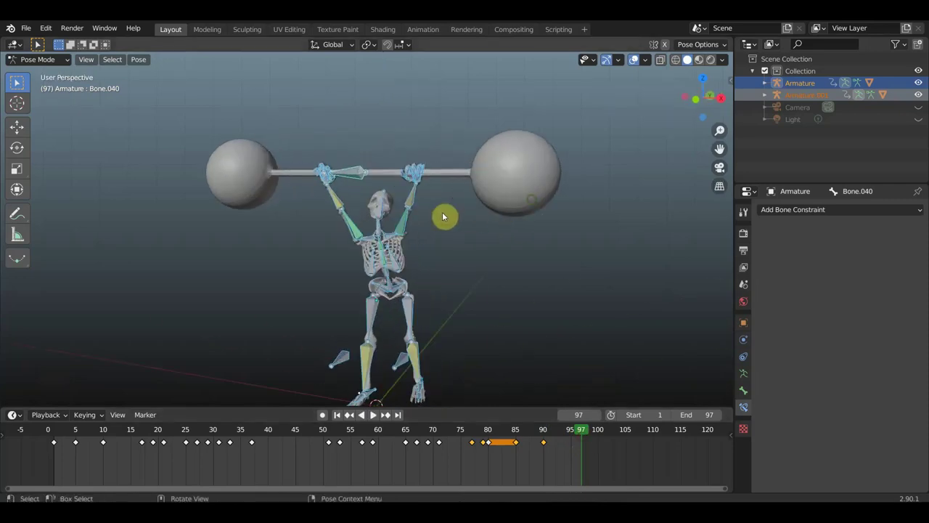
{"action": "mouse_move", "coordinate": [421, 210]}
{"action": "middle_mouse_down"}
{"action": "mouse_move", "coordinate": [409, 240]}
{"action": "mouse_move", "coordinate": [346, 194]}
{"action": "middle_mouse_up"}
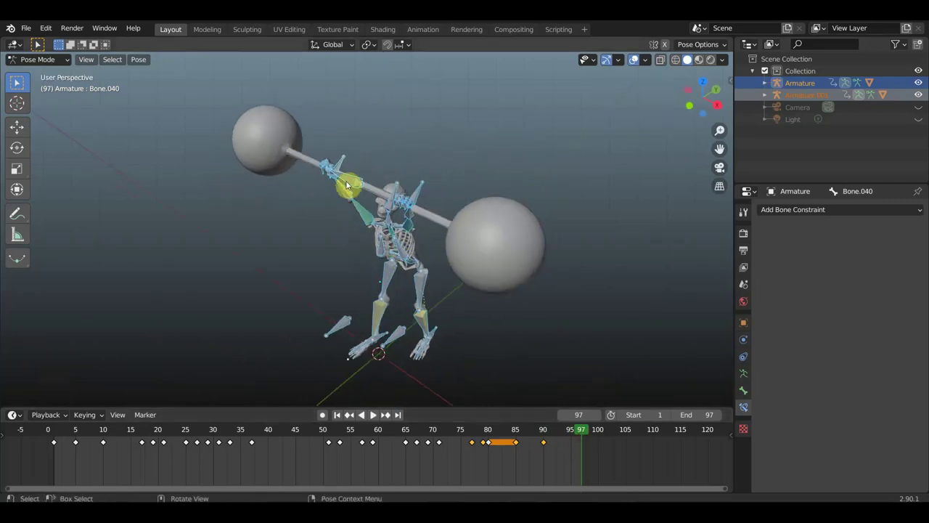
{"action": "left_click", "coordinate": [400, 216]}
{"action": "middle_click_drag", "start_coordinate": [566, 319], "coordinate": [480, 272]}
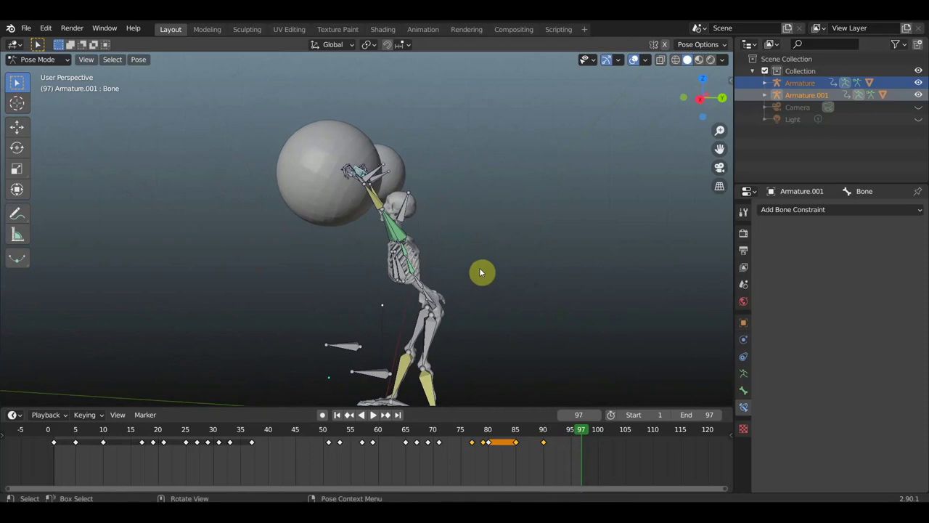
{"action": "key", "text": "KP_3"}
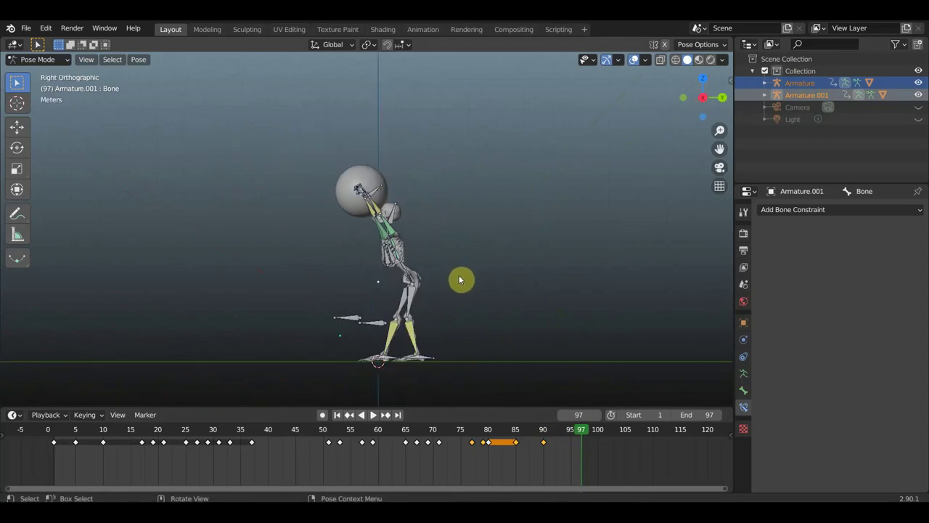
{"action": "key", "text": "g"}
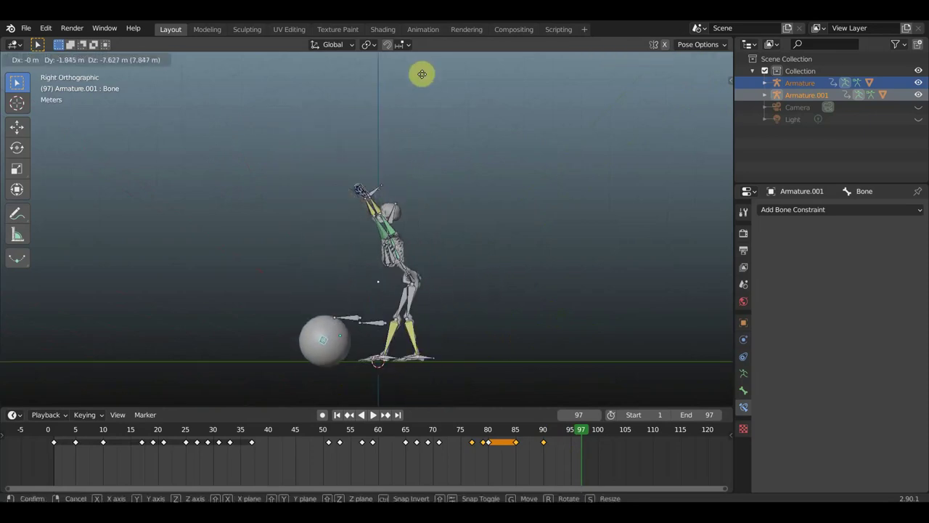
{"action": "left_click", "coordinate": [424, 78]}
{"action": "mouse_move", "coordinate": [519, 314]}
{"action": "middle_mouse_down"}
{"action": "mouse_move", "coordinate": [610, 310]}
{"action": "mouse_move", "coordinate": [446, 309]}
{"action": "mouse_move", "coordinate": [397, 210]}
{"action": "middle_mouse_up"}
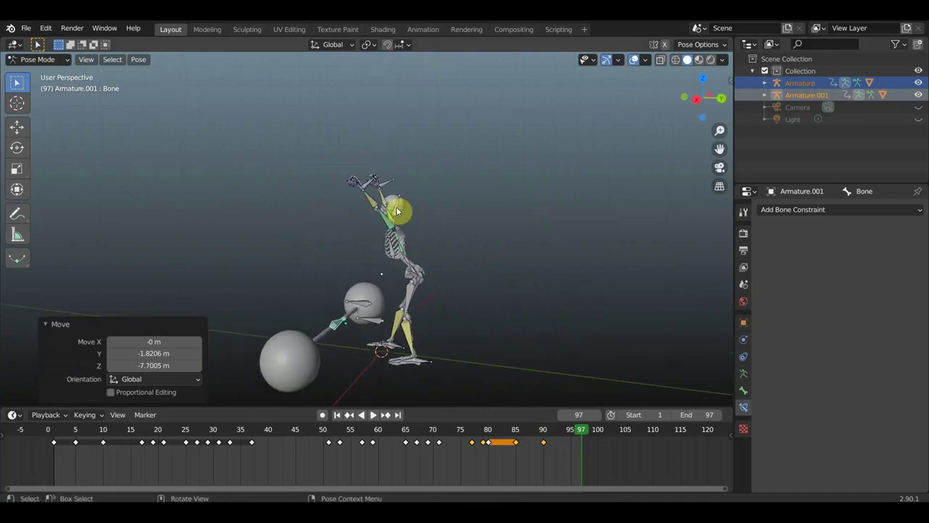
- Lower arm bone Bone.035 by about -58.9° and bring hand Bone.026 down toward the waist
{"action": "left_click", "coordinate": [424, 232]}
{"action": "key", "text": "g"}
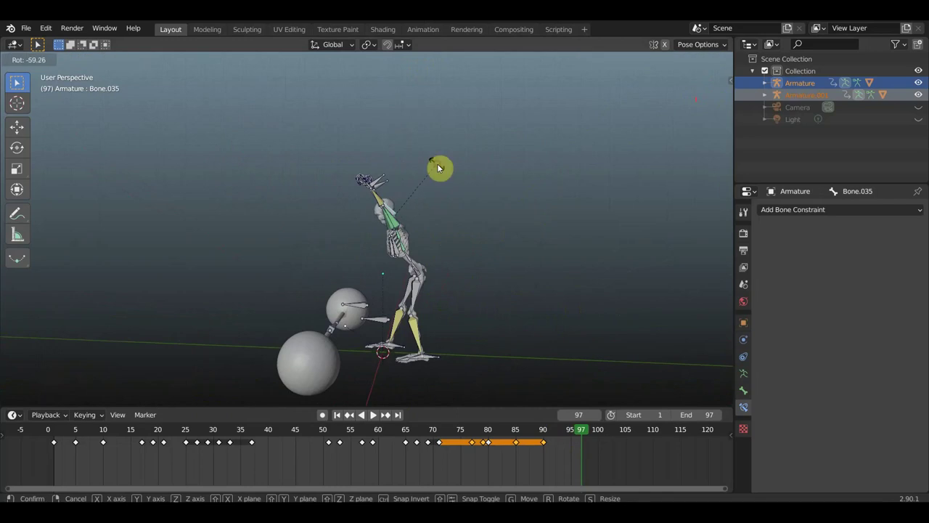
{"action": "left_click", "coordinate": [436, 166]}
{"action": "left_click", "coordinate": [381, 183]}
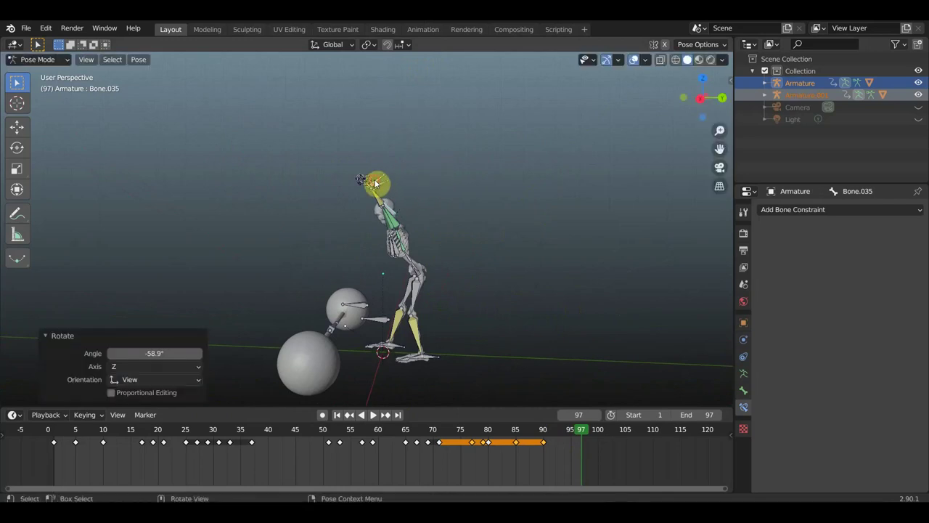
{"action": "key", "text": "r"}
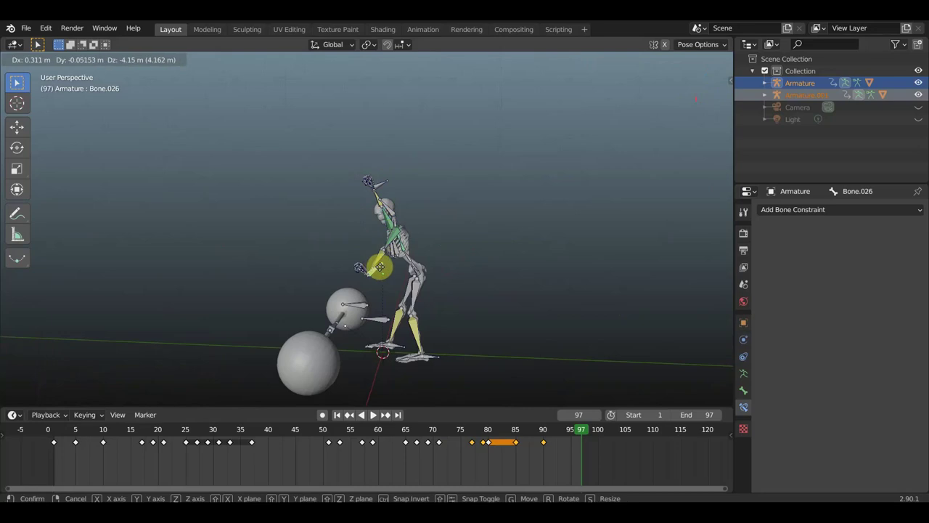
{"action": "left_click", "coordinate": [383, 257]}
{"action": "key", "text": "r"}
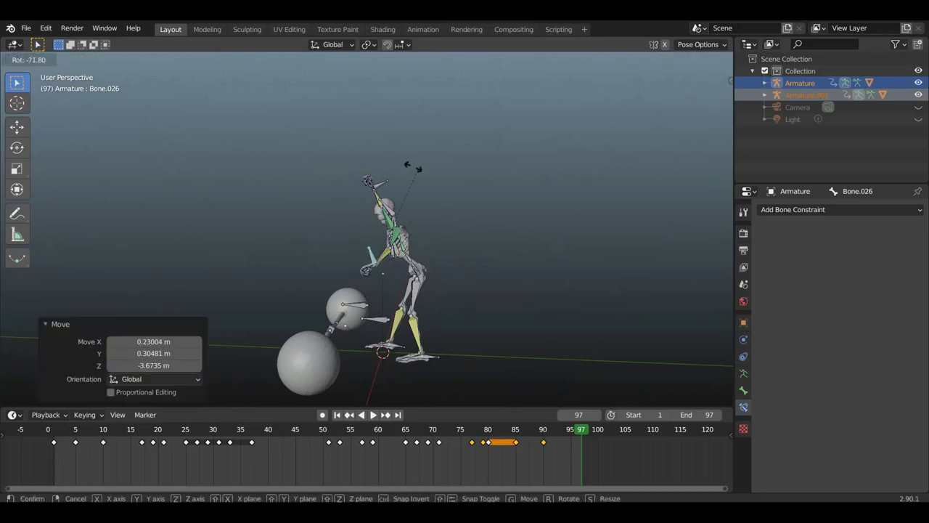
{"action": "left_click", "coordinate": [381, 180]}
- Lower the second hand bone, Bone.040, and rotate it by -52.1°
{"action": "left_click", "coordinate": [380, 182]}
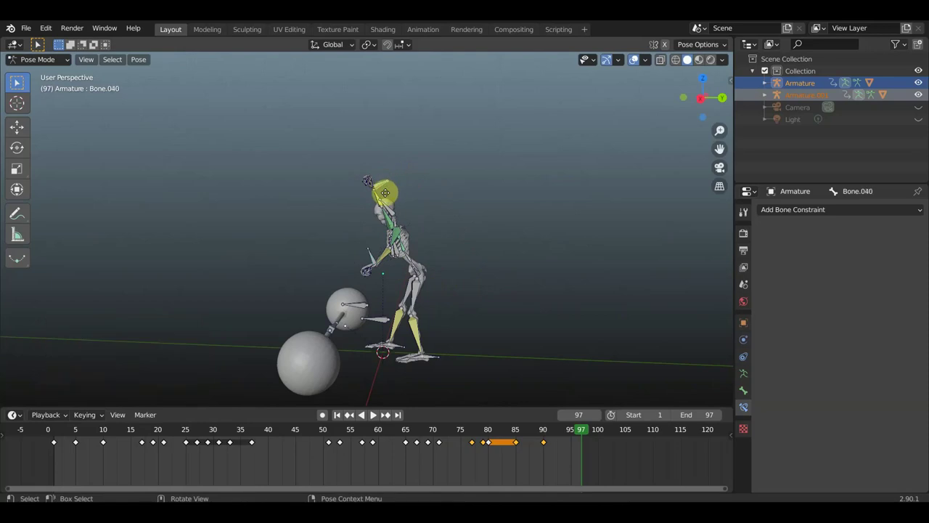
{"action": "key", "text": "g"}
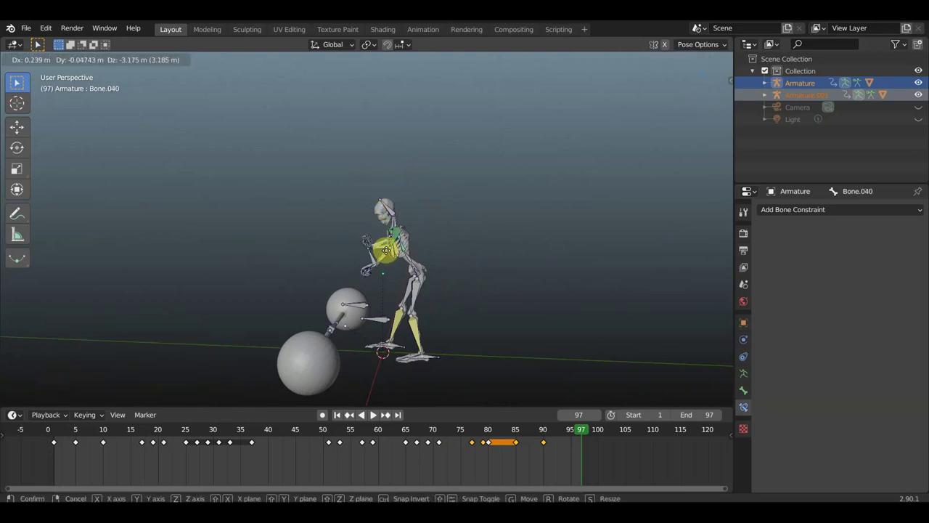
{"action": "left_click", "coordinate": [454, 266]}
{"action": "key", "text": "r"}
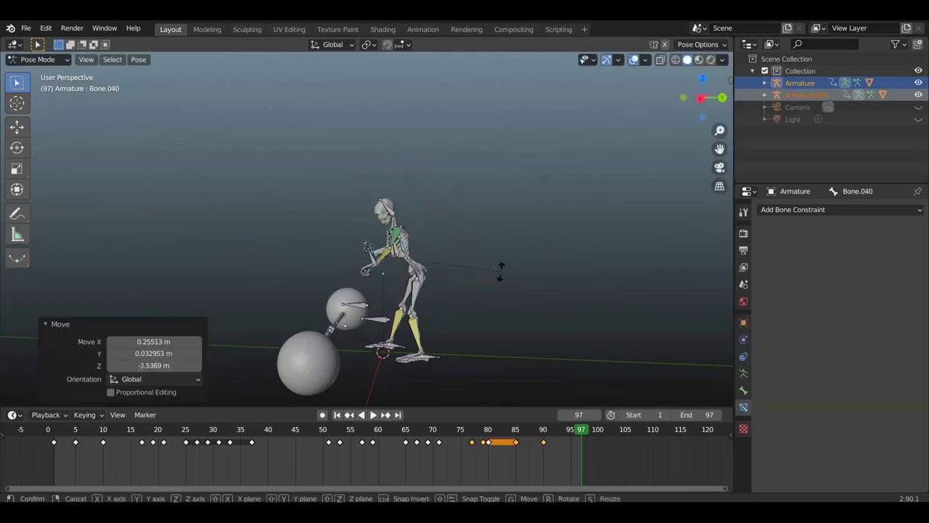
{"action": "left_click", "coordinate": [451, 178]}
{"action": "key", "text": "g"}
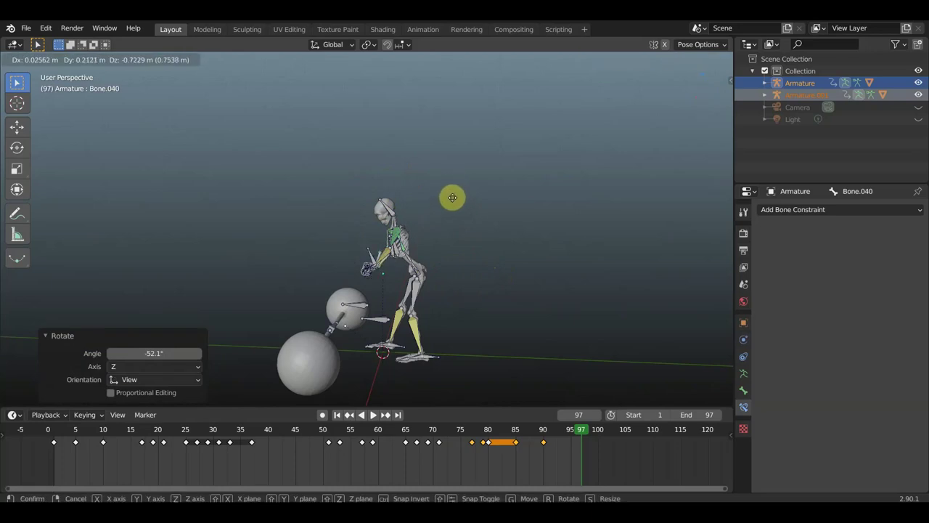
{"action": "left_click", "coordinate": [457, 204]}
- Undo the last hand move and shift Bone.029 0.34 m along -Y and 0.12 m down
{"action": "mouse_move", "coordinate": [500, 245]}
{"action": "middle_mouse_down"}
{"action": "mouse_move", "coordinate": [589, 244]}
{"action": "mouse_move", "coordinate": [483, 261]}
{"action": "mouse_move", "coordinate": [414, 263]}
{"action": "mouse_move", "coordinate": [409, 255]}
{"action": "mouse_move", "coordinate": [427, 266]}
{"action": "mouse_move", "coordinate": [420, 273]}
{"action": "middle_mouse_up"}
{"action": "scroll", "coordinate": [522, 254], "scroll_direction": "up", "scroll_amount": 4}
{"action": "scroll", "coordinate": [543, 254], "scroll_direction": "down", "scroll_amount": 4}
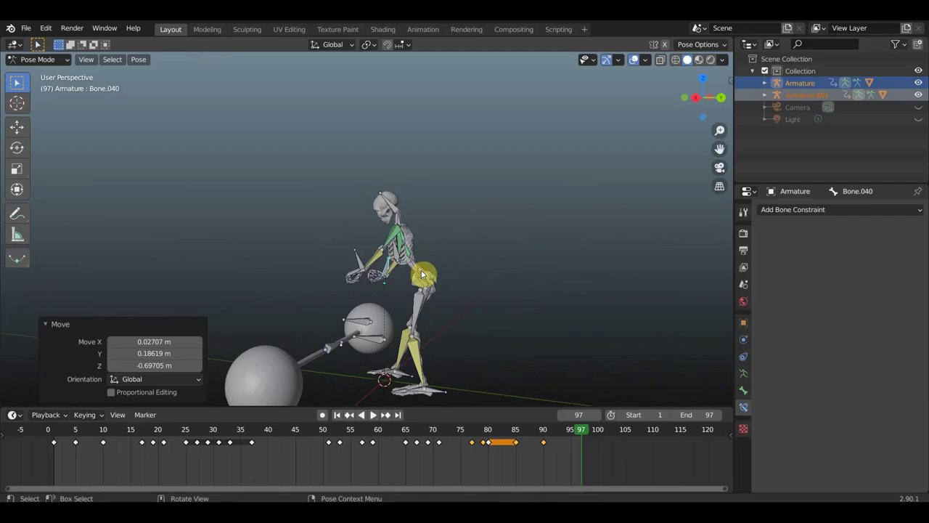
{"action": "key", "text": "ctrl+z"}
{"action": "key", "text": "ctrl+z"}
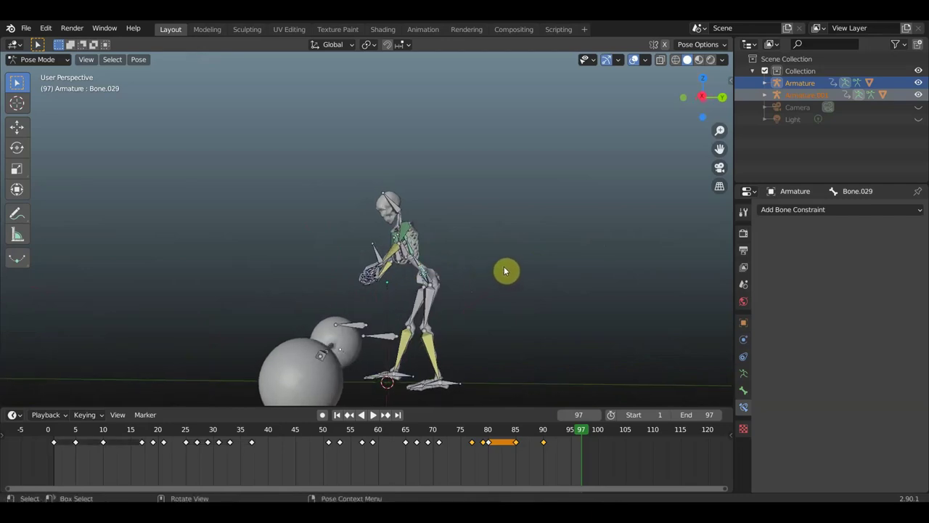
{"action": "key", "text": "g"}
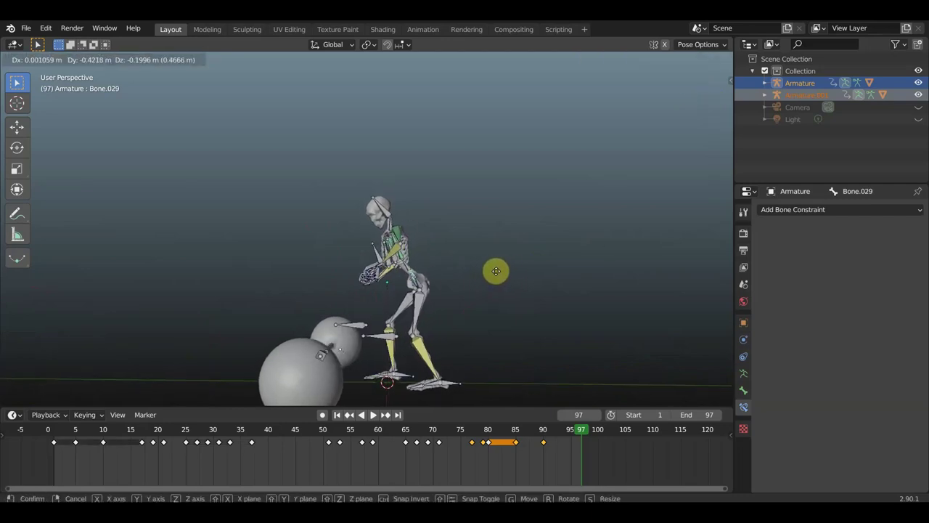
{"action": "left_click", "coordinate": [476, 272]}
- Keyframe location and rotation on all bones at frame 97, then play back from frame 76
{"action": "middle_click_drag", "start_coordinate": [476, 272], "coordinate": [608, 266]}
{"action": "key", "text": "a"}
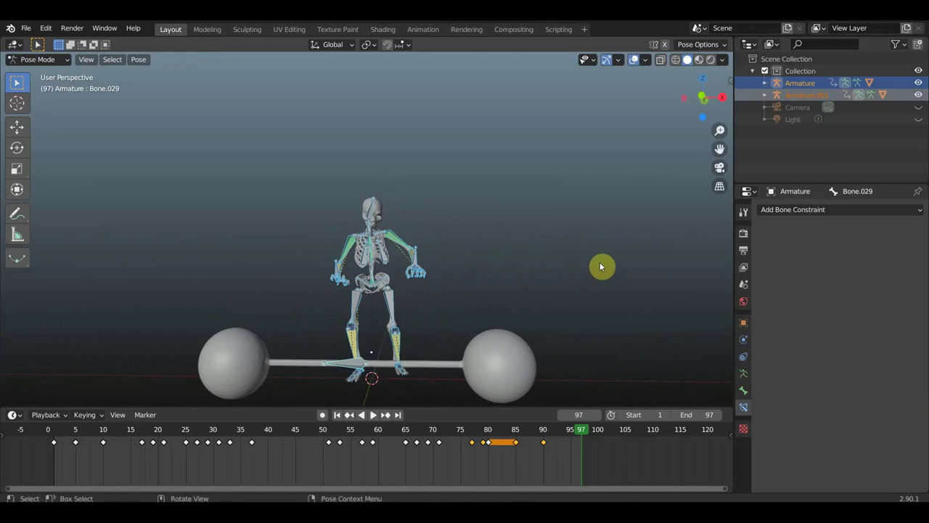
{"action": "key", "text": "i"}
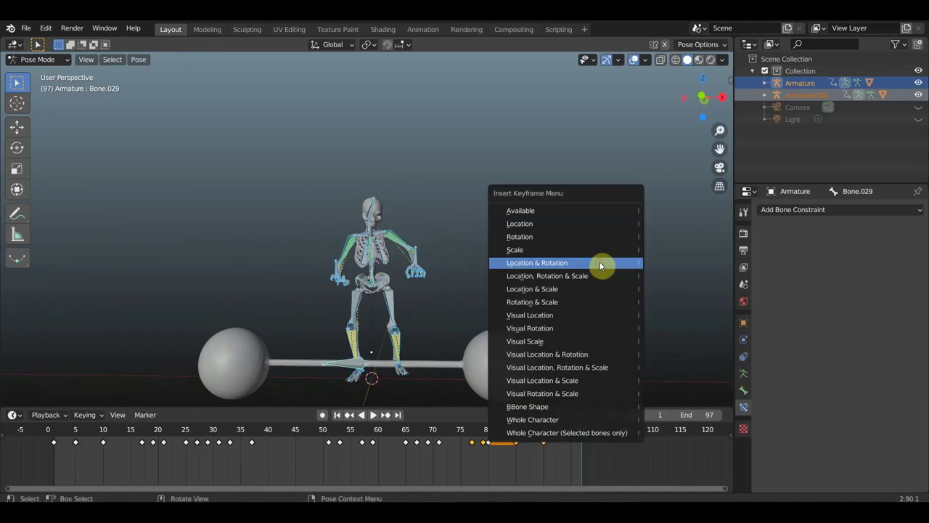
{"action": "left_click", "coordinate": [599, 262]}
{"action": "left_click_drag", "start_coordinate": [581, 434], "coordinate": [569, 421]}
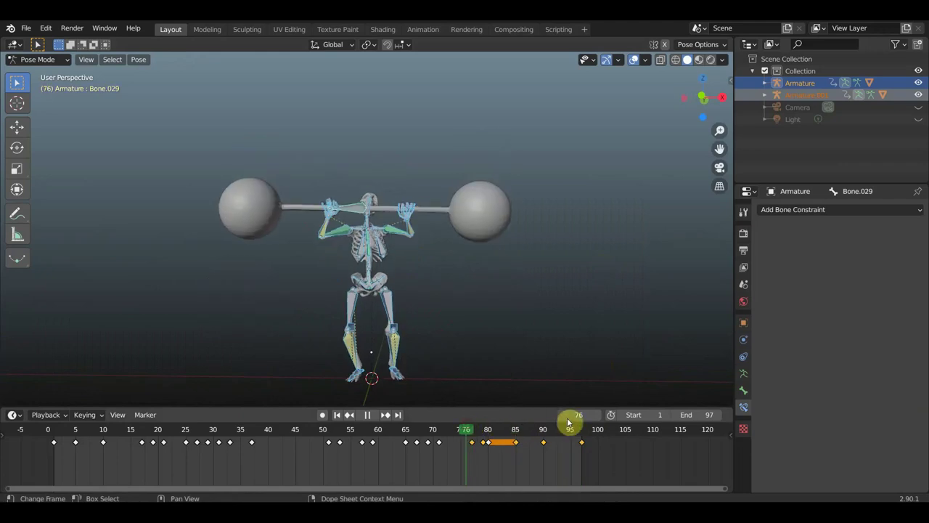
{"action": "left_click", "coordinate": [373, 415]}
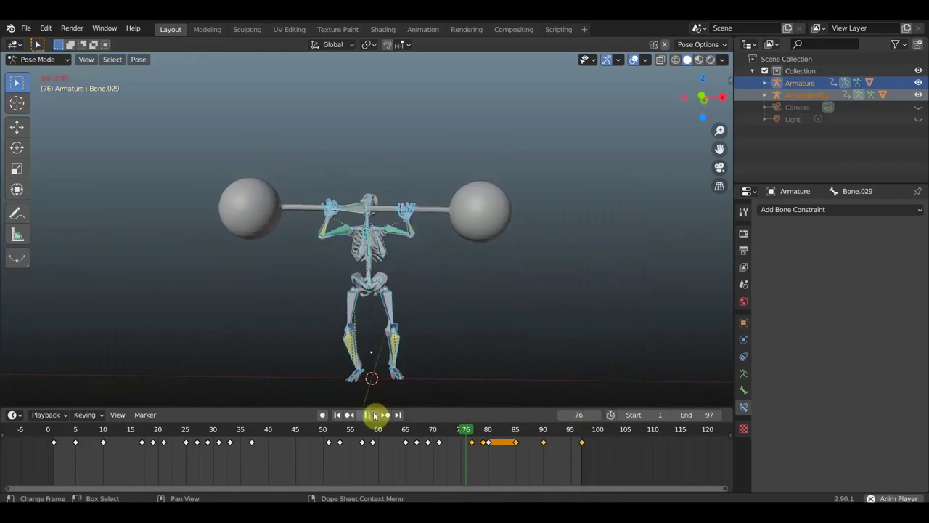
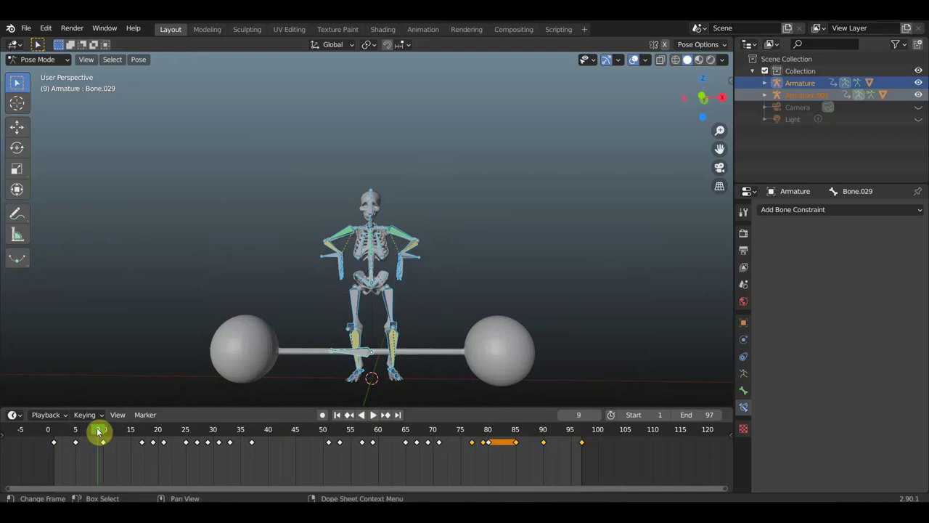
- Key the skeleton's location and rotation at frame 95
{"action": "left_click", "coordinate": [275, 432]}
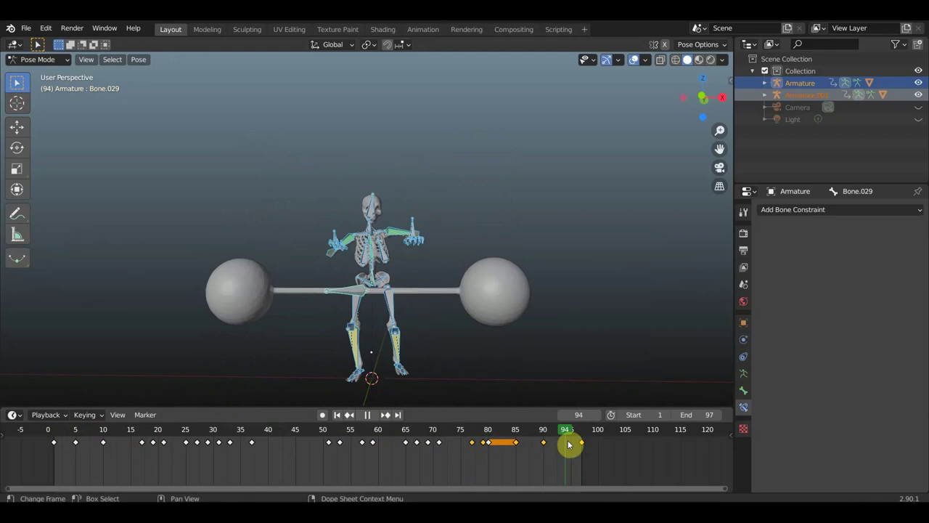
{"action": "left_click_drag", "start_coordinate": [570, 444], "coordinate": [571, 445]}
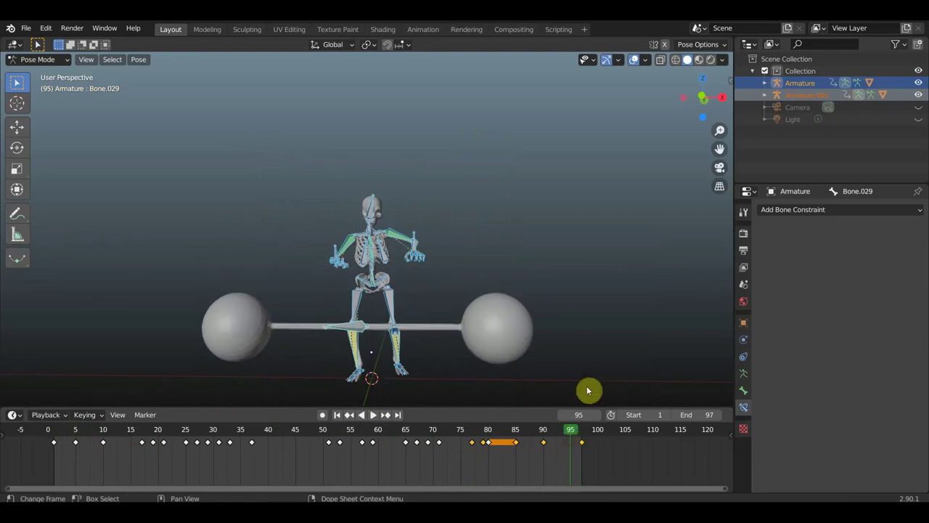
{"action": "key", "text": "space"}
{"action": "key", "text": "i"}
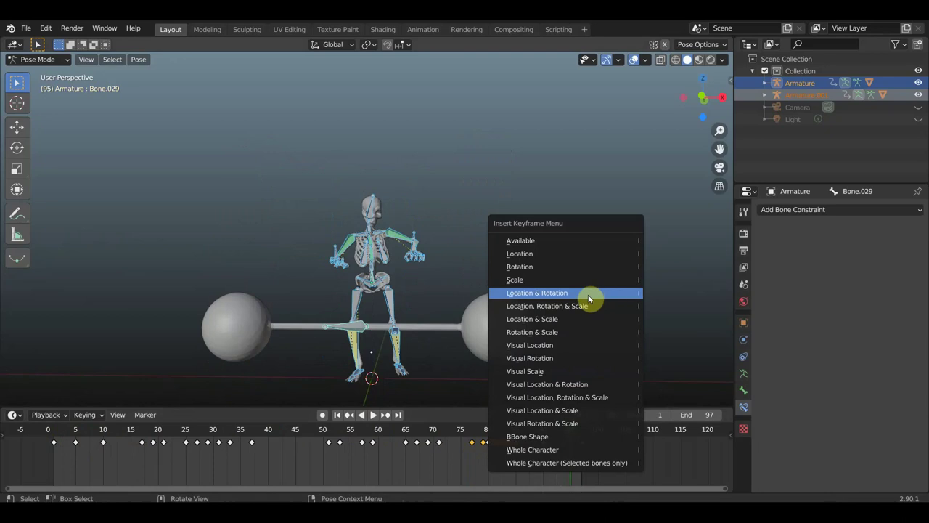
{"action": "left_click", "coordinate": [588, 293]}
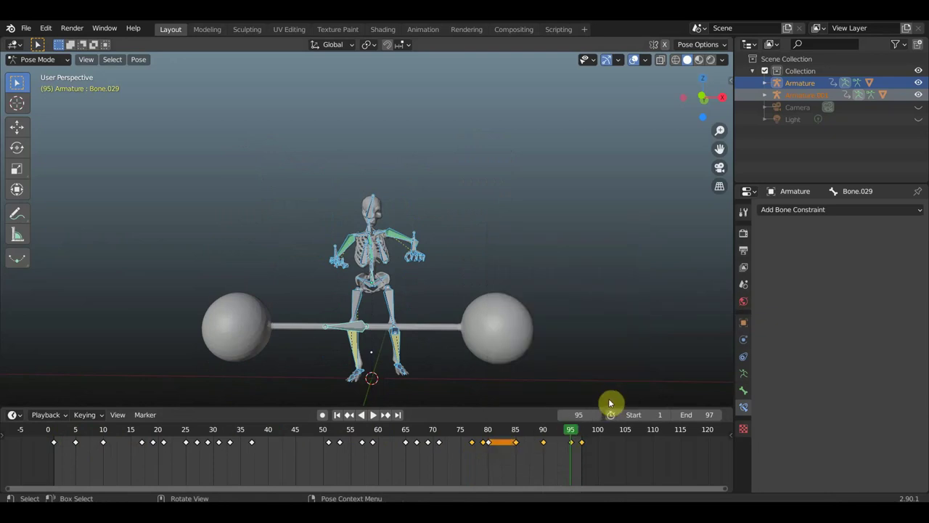
- Set the animation's end frame to 100 and play it from the start
{"action": "left_click_drag", "start_coordinate": [553, 434], "coordinate": [595, 446]}
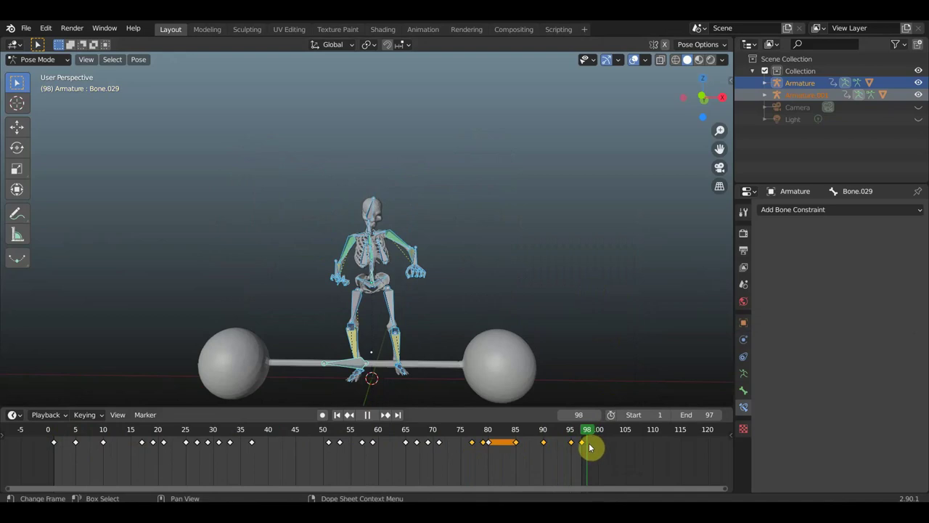
{"action": "left_click_drag", "start_coordinate": [598, 449], "coordinate": [598, 450]}
{"action": "type", "text": "100"}
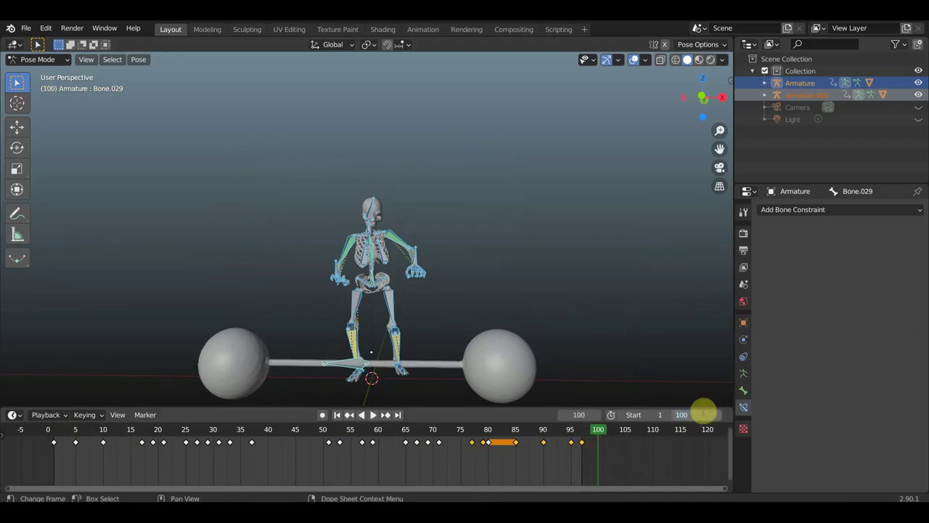
{"action": "key", "text": "Return"}
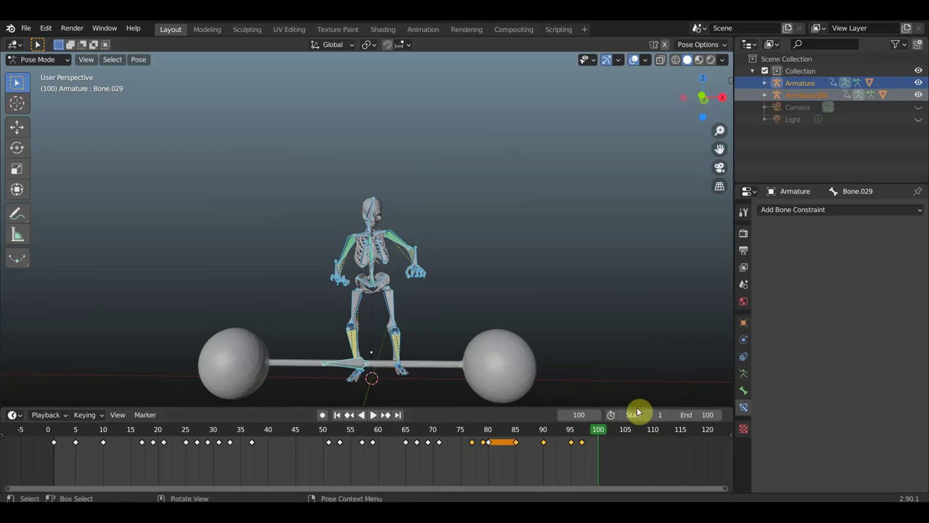
{"action": "left_click", "coordinate": [374, 415]}
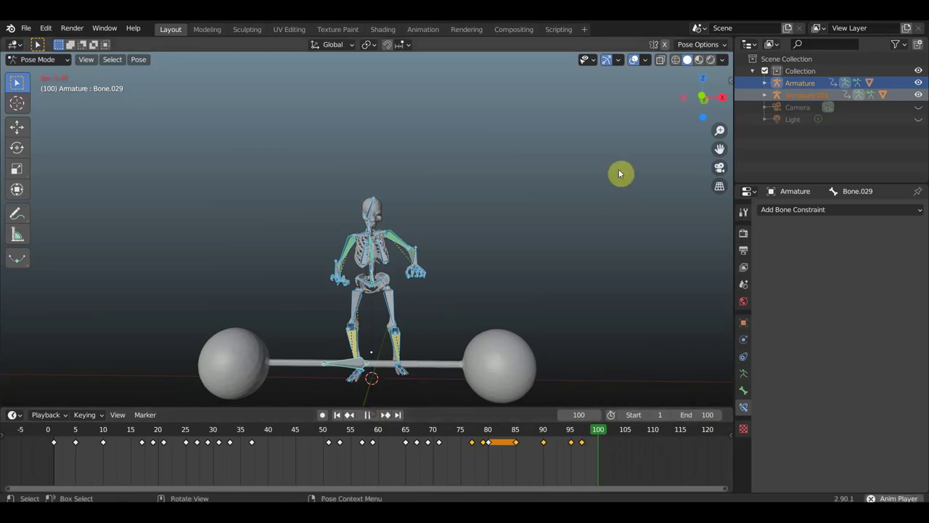
{"action": "middle_click_drag", "start_coordinate": [560, 254], "coordinate": [616, 261]}
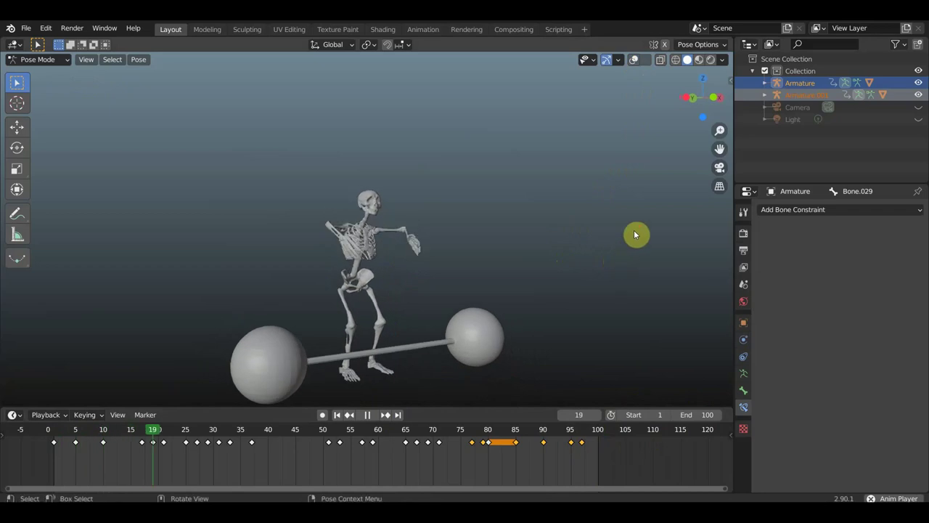
{"action": "scroll", "coordinate": [634, 233], "scroll_direction": "up", "scroll_amount": 1}
{"action": "middle_click_drag", "start_coordinate": [629, 233], "coordinate": [641, 163], "text": "ctrl"}
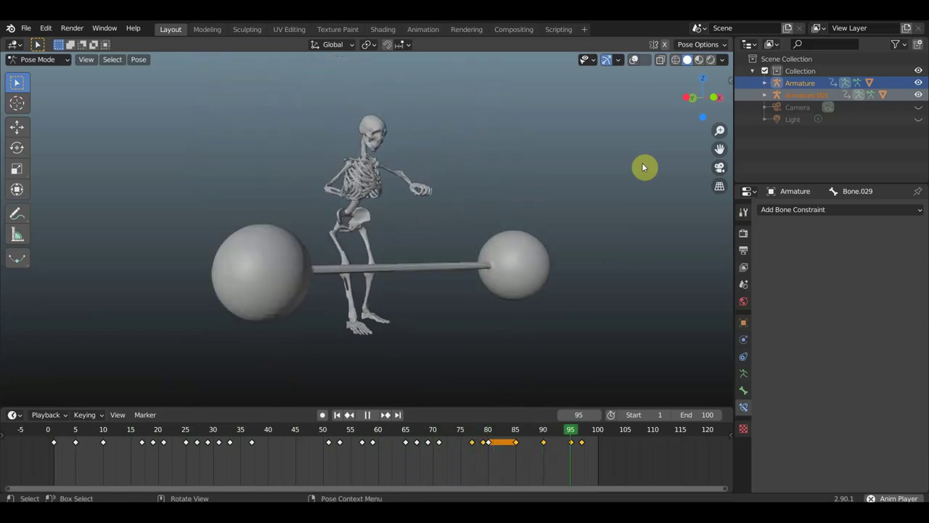
{"action": "left_click", "coordinate": [368, 416]}
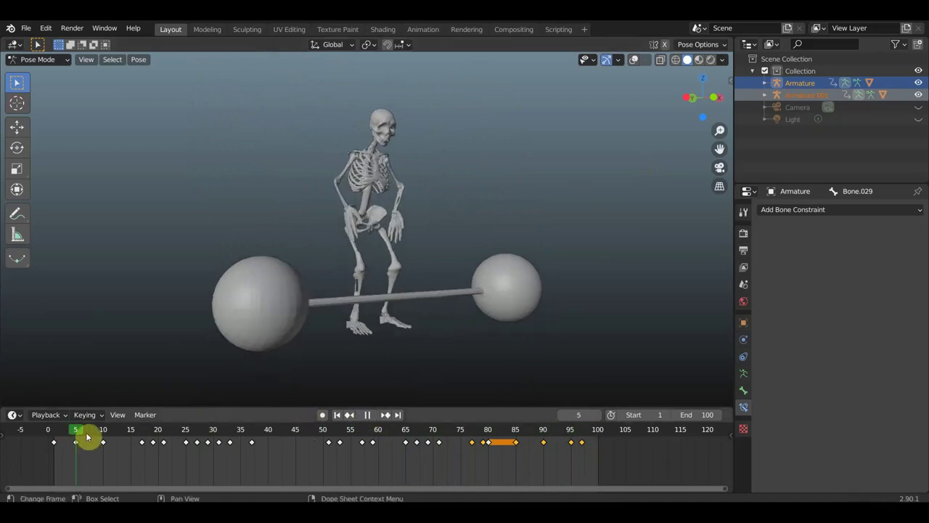
{"action": "mouse_move", "coordinate": [177, 448]}
{"action": "left_mouse_down"}
{"action": "mouse_move", "coordinate": [307, 456]}
{"action": "mouse_move", "coordinate": [291, 456]}
{"action": "mouse_move", "coordinate": [298, 454]}
{"action": "left_mouse_up"}
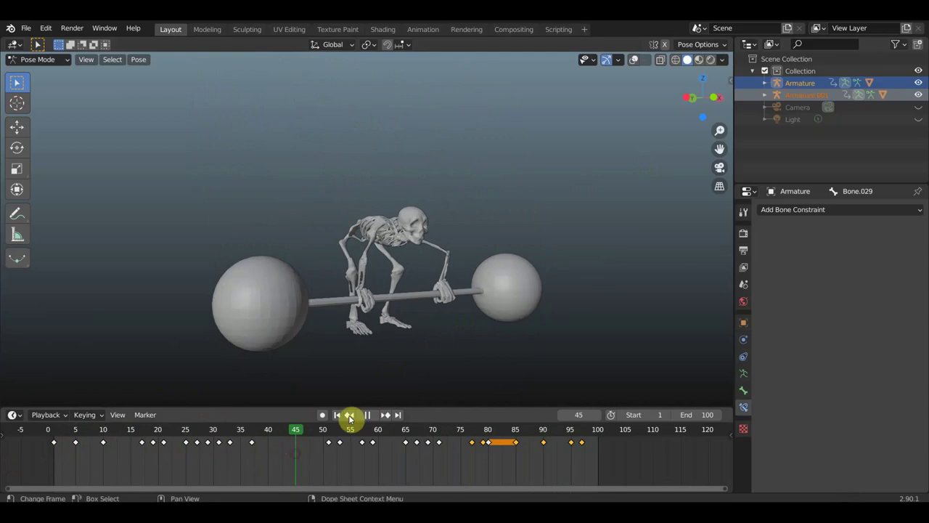
- Stop playback and key the skeleton's location and rotation at frame 45
{"action": "left_click", "coordinate": [370, 415]}
{"action": "left_click", "coordinate": [368, 415]}
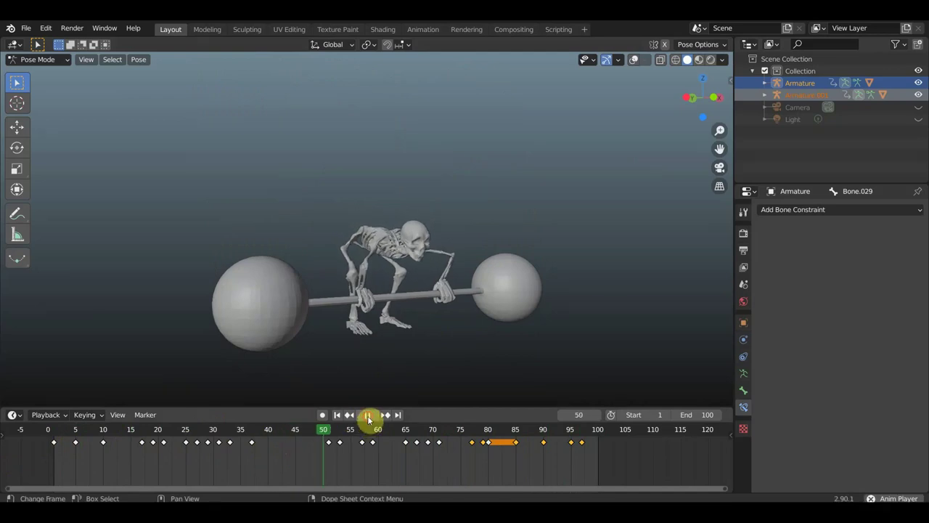
{"action": "left_click", "coordinate": [296, 436]}
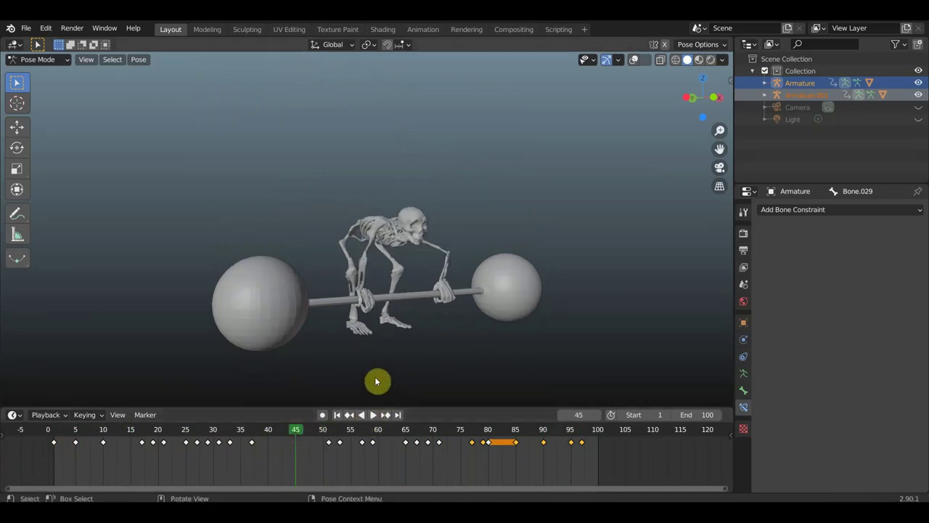
{"action": "key", "text": "i"}
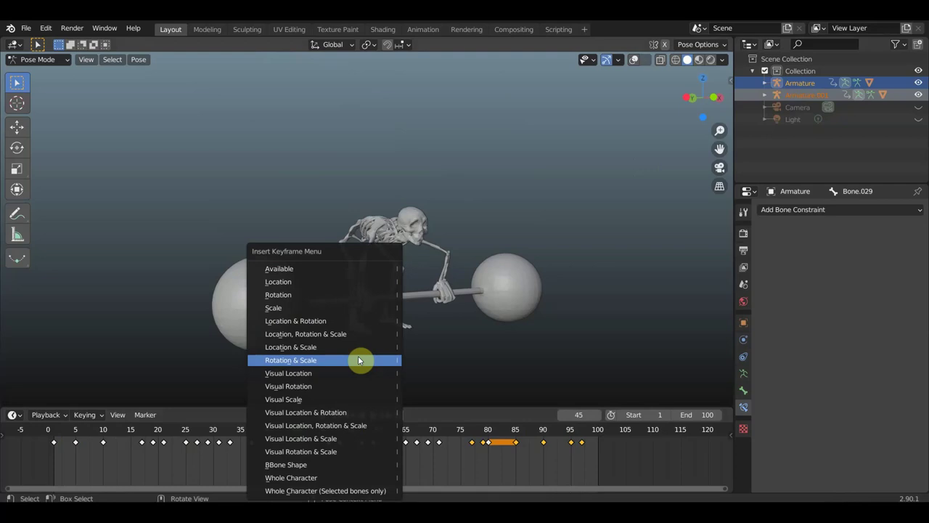
{"action": "left_click", "coordinate": [339, 321]}
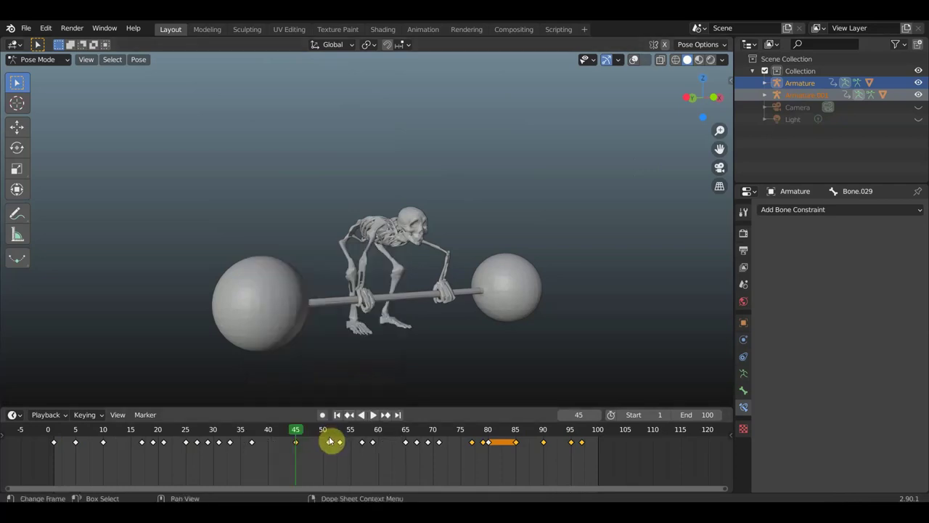
- Add location and rotation keys at frames 48 and 40, then play the lift
{"action": "key", "text": "Right"}
{"action": "key", "text": "Right"}
{"action": "key", "text": "Right"}
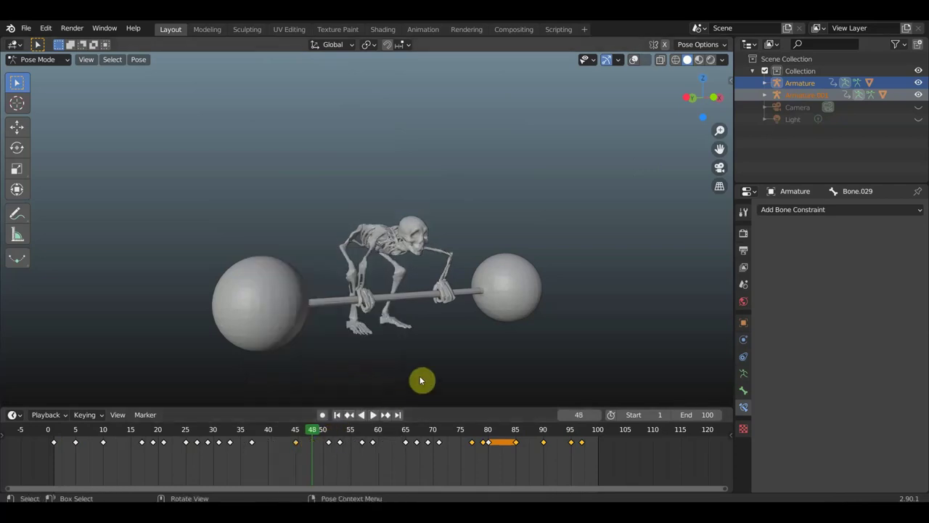
{"action": "key", "text": "i"}
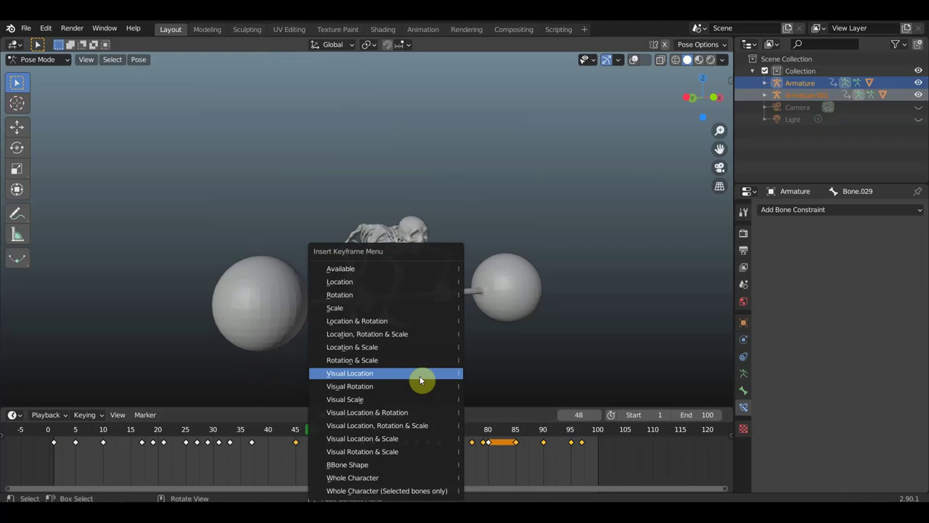
{"action": "left_click", "coordinate": [397, 321]}
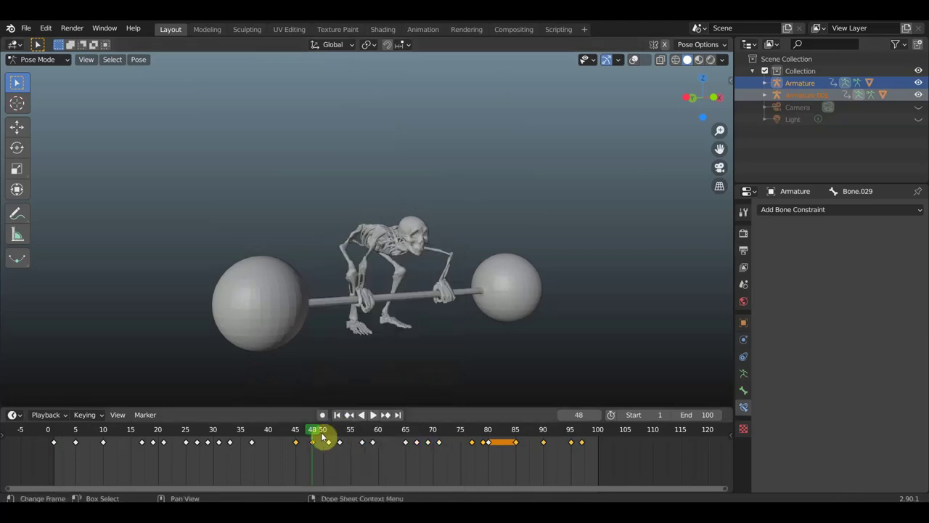
{"action": "left_click", "coordinate": [269, 437]}
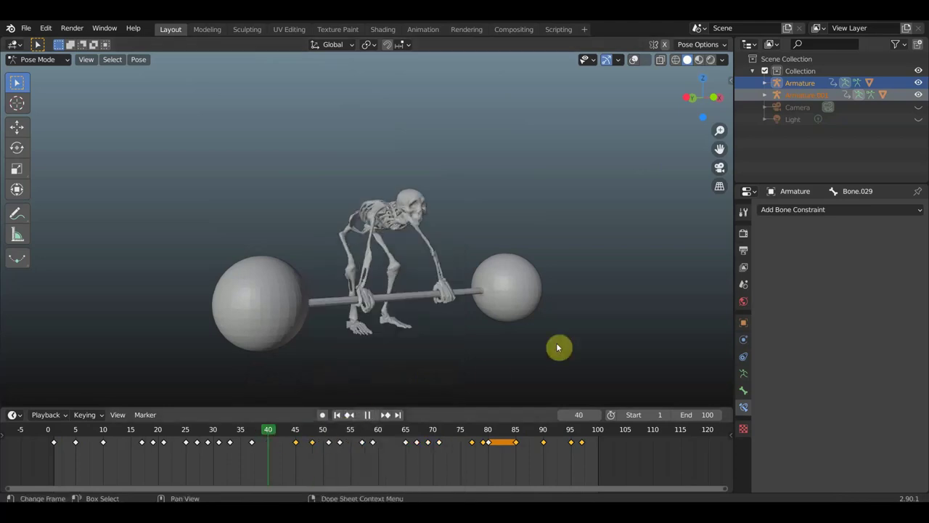
{"action": "key", "text": "i"}
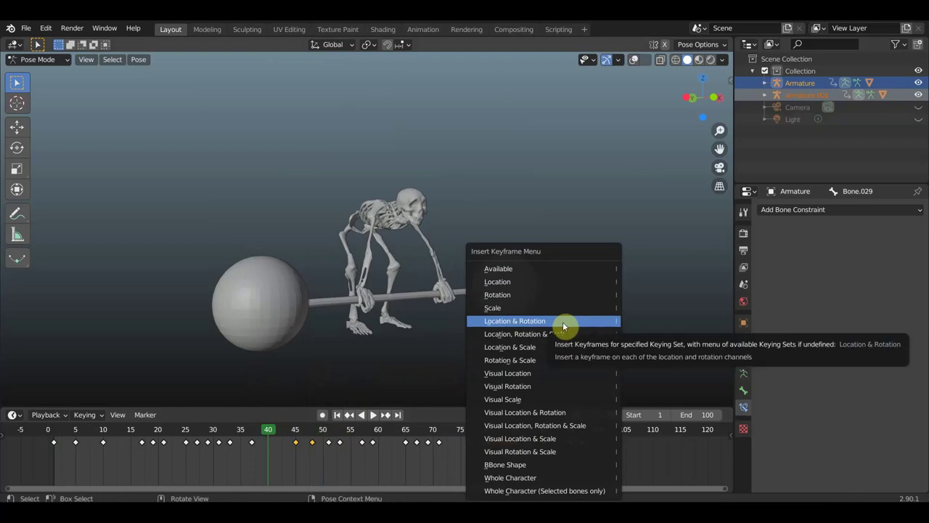
{"action": "left_click", "coordinate": [565, 321]}
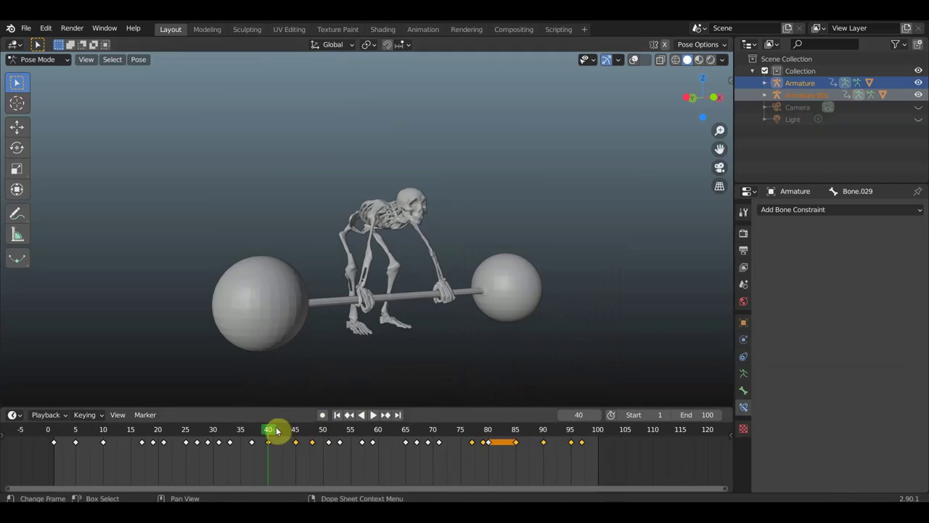
{"action": "key", "text": "space"}
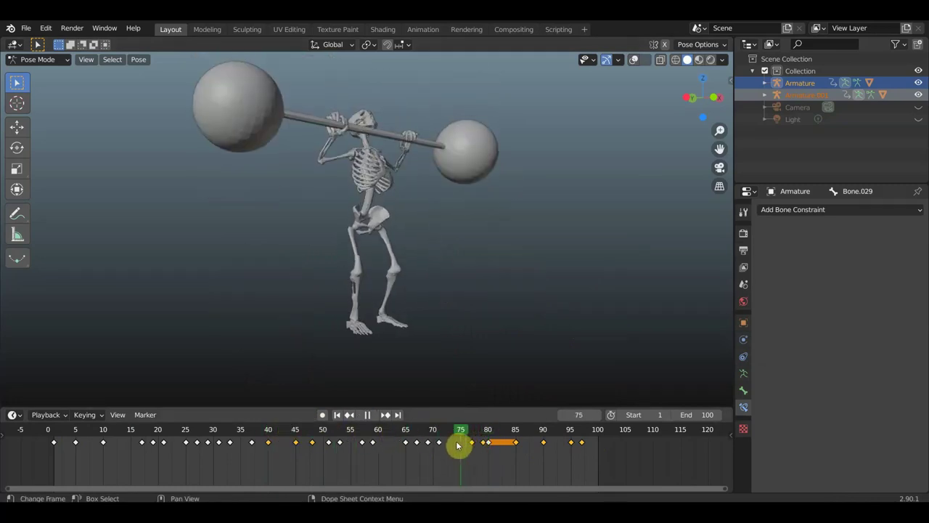
- Scrub back and forth through the overhead lift, stopping at frame 68
{"action": "mouse_move", "coordinate": [421, 450]}
{"action": "left_mouse_down"}
{"action": "mouse_move", "coordinate": [527, 448]}
{"action": "mouse_move", "coordinate": [358, 455]}
{"action": "left_mouse_up"}
{"action": "left_click_drag", "start_coordinate": [329, 454], "coordinate": [407, 455]}
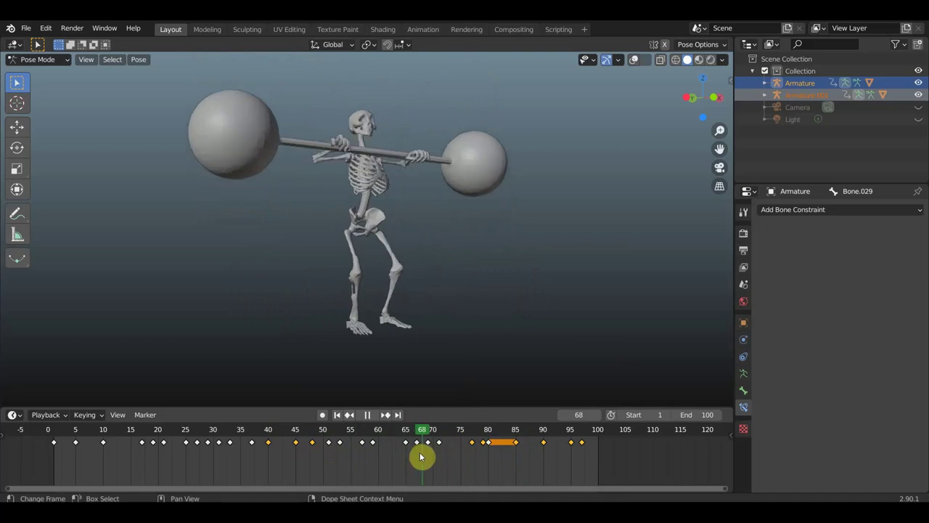
{"action": "key", "text": "space"}
- Move the frame-67 keyframe to about frame 64 and replay the animation
{"action": "left_click", "coordinate": [406, 443]}
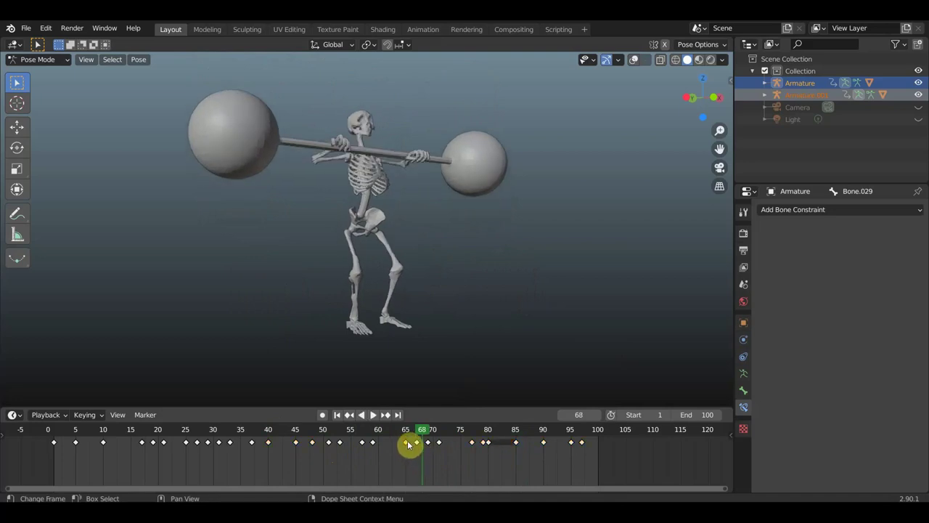
{"action": "mouse_move", "coordinate": [408, 444]}
{"action": "left_mouse_down"}
{"action": "mouse_move", "coordinate": [391, 440]}
{"action": "mouse_move", "coordinate": [397, 446]}
{"action": "left_mouse_up"}
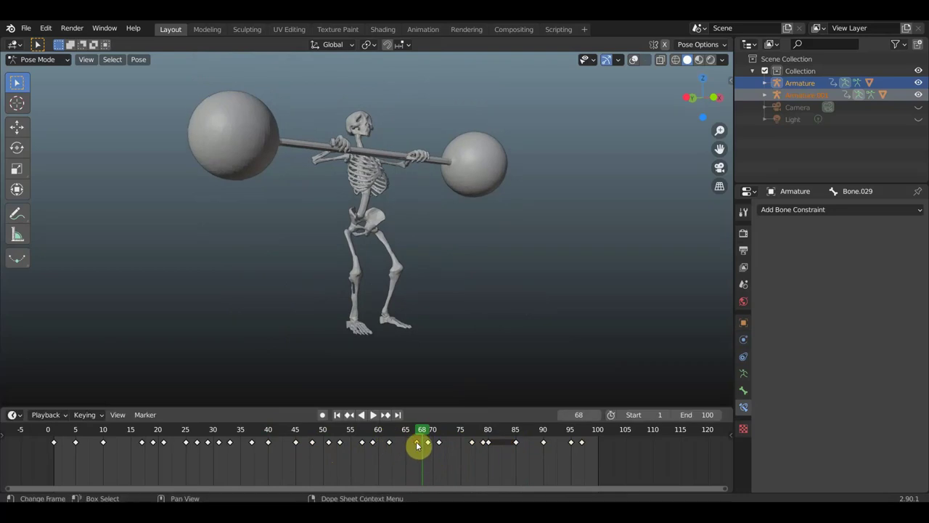
{"action": "left_click", "coordinate": [416, 440]}
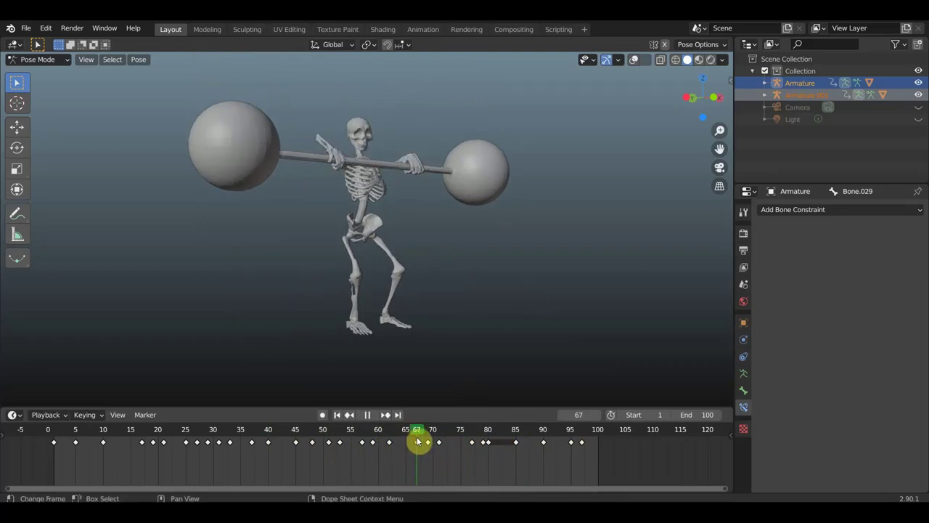
{"action": "key", "text": "g"}
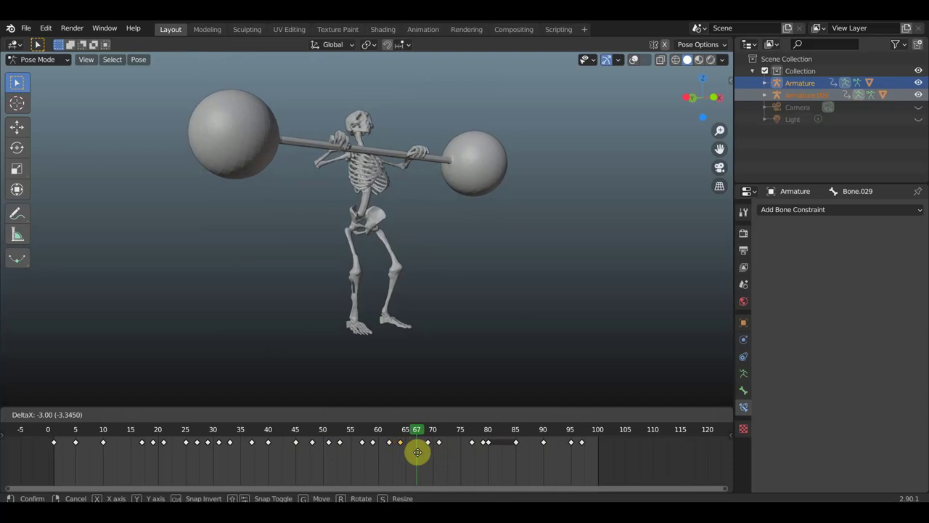
{"action": "left_click", "coordinate": [418, 456]}
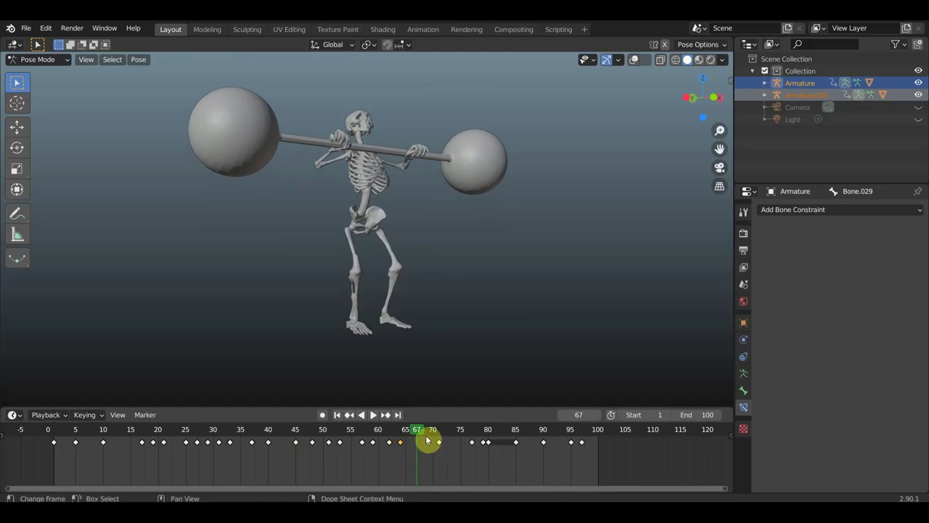
{"action": "key", "text": "space"}
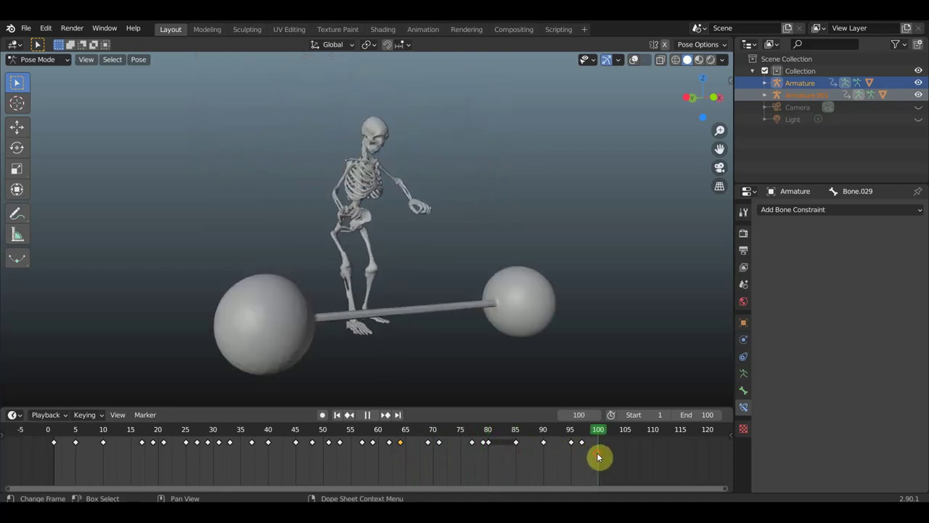
{"action": "key", "text": "space"}
{"action": "mouse_move", "coordinate": [519, 365]}
{"action": "middle_mouse_down"}
{"action": "mouse_move", "coordinate": [451, 374]}
{"action": "mouse_move", "coordinate": [589, 380]}
{"action": "mouse_move", "coordinate": [424, 383]}
{"action": "middle_mouse_up"}
{"action": "mouse_move", "coordinate": [450, 278]}
{"action": "middle_mouse_down"}
{"action": "mouse_move", "coordinate": [401, 260]}
{"action": "mouse_move", "coordinate": [371, 266]}
{"action": "mouse_move", "coordinate": [433, 246]}
{"action": "middle_mouse_up"}
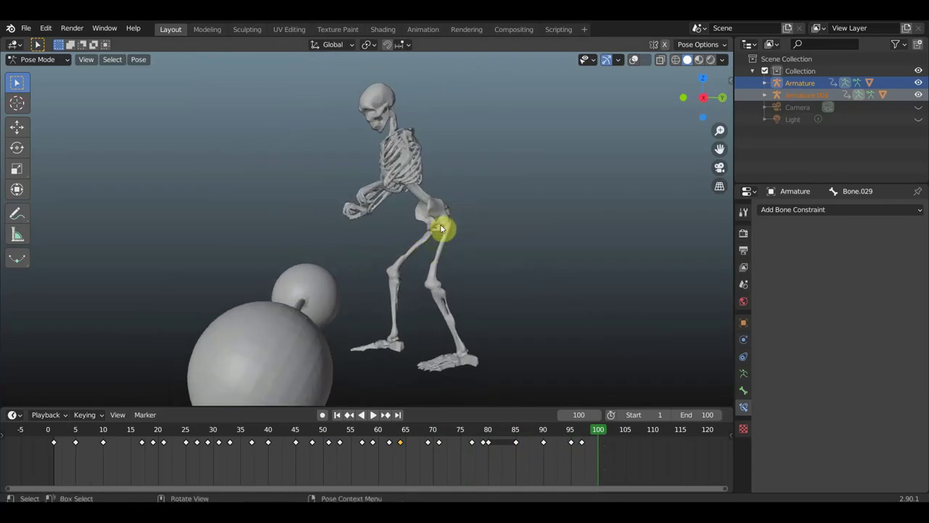